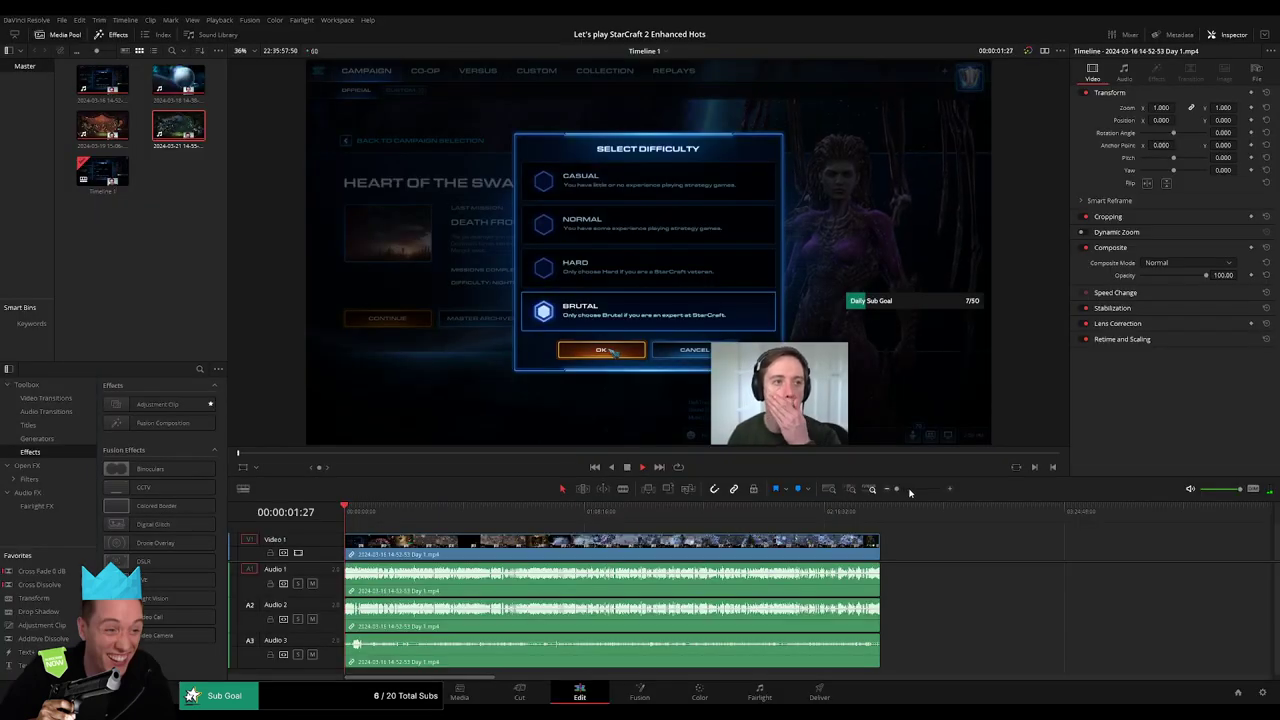
Step: Mute the Audio 2 and Audio 3 tracks and play back to check the audio
drag(921, 494, 924, 490)
drag(466, 512, 476, 515)
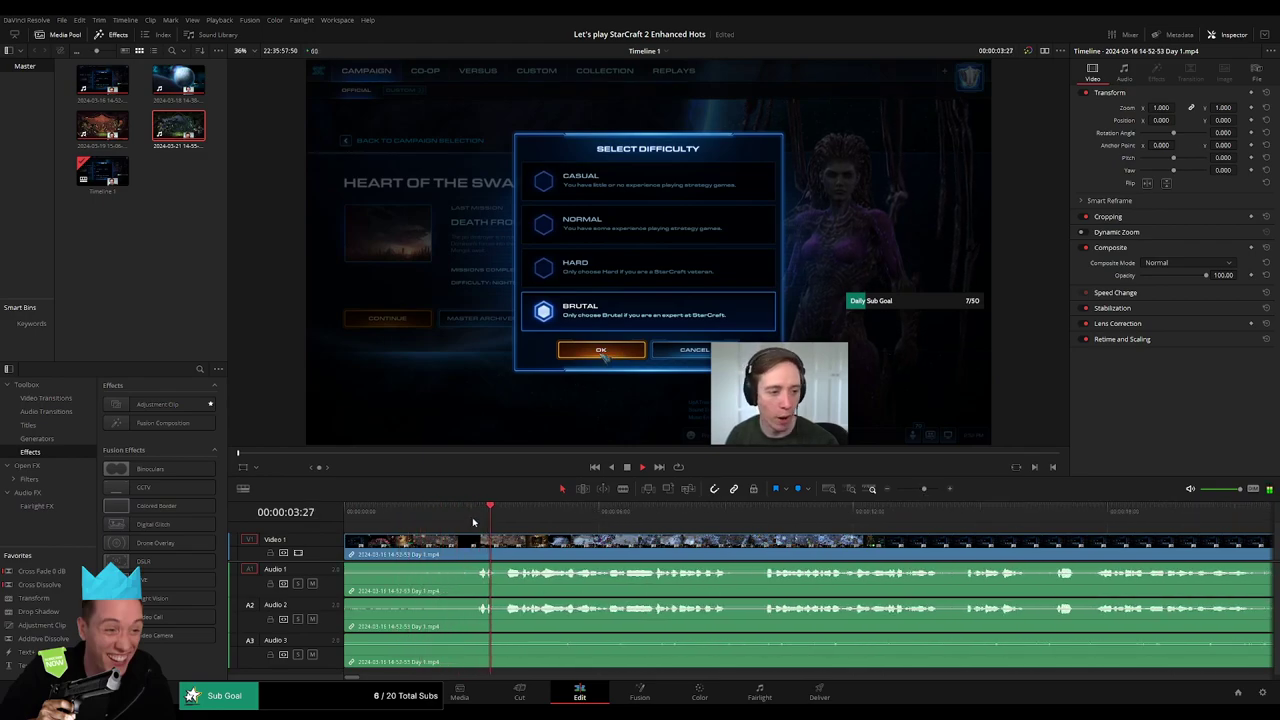
click(312, 618)
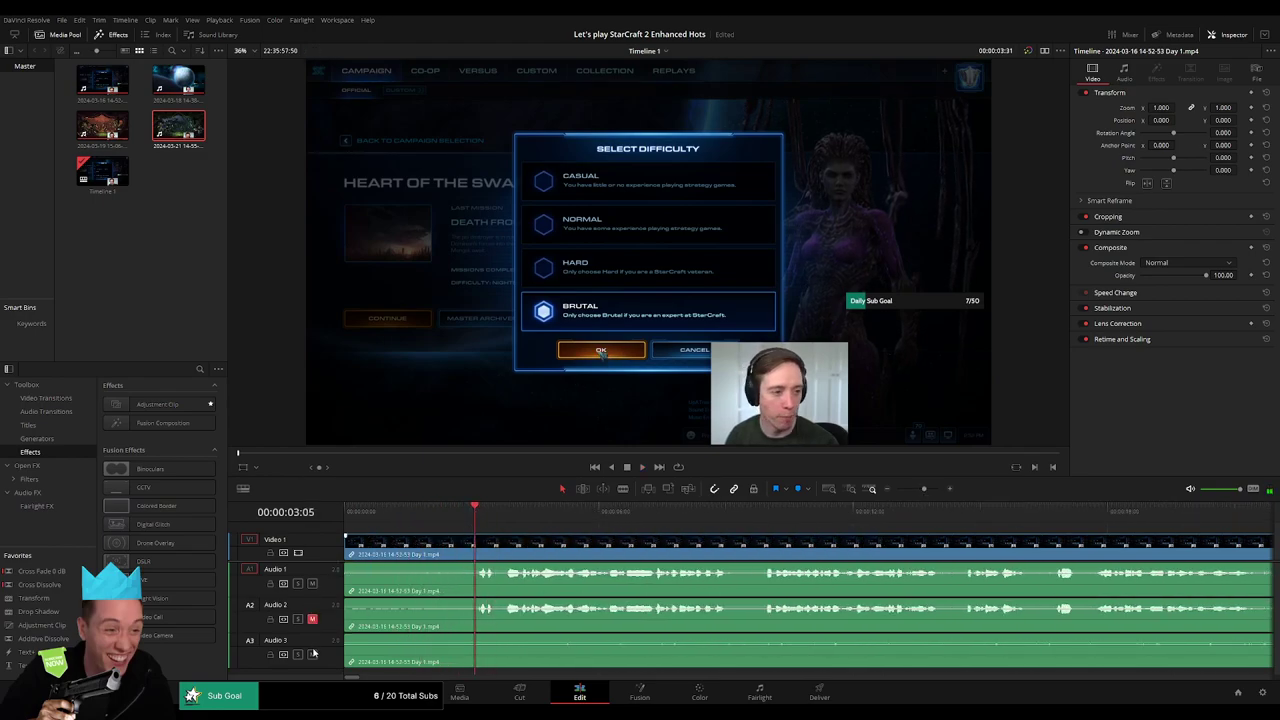
click(312, 654)
key(space)
Step: Trim the first two seconds off all clips, close the gap, and add an audio fade-in
drag(500, 513, 430, 516)
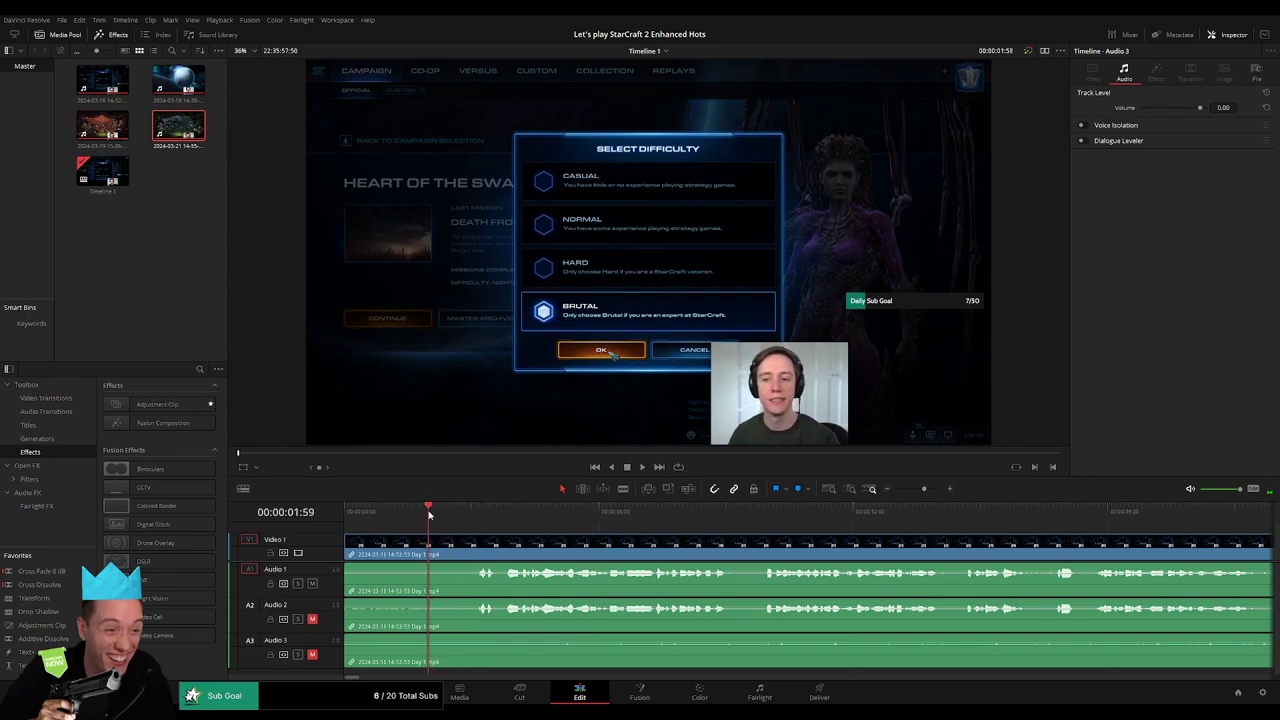
click(444, 553)
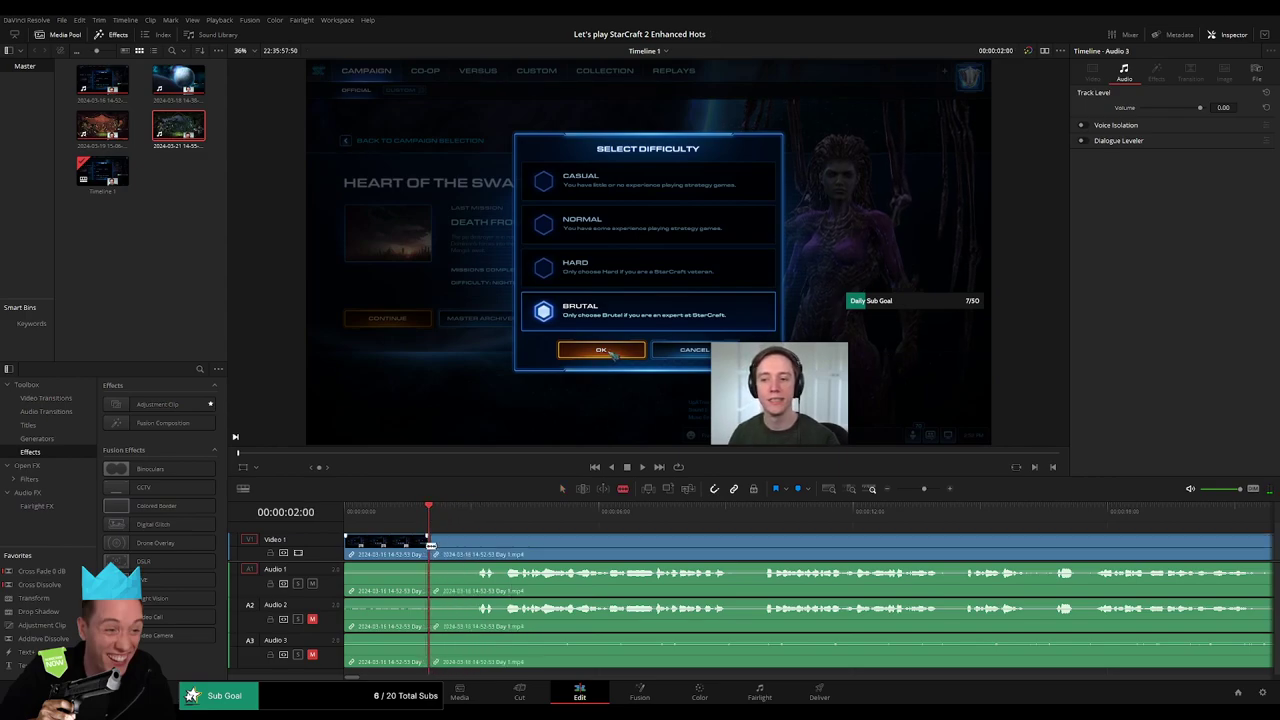
key(shift+bracketleft)
click(389, 548)
key(BackSpace)
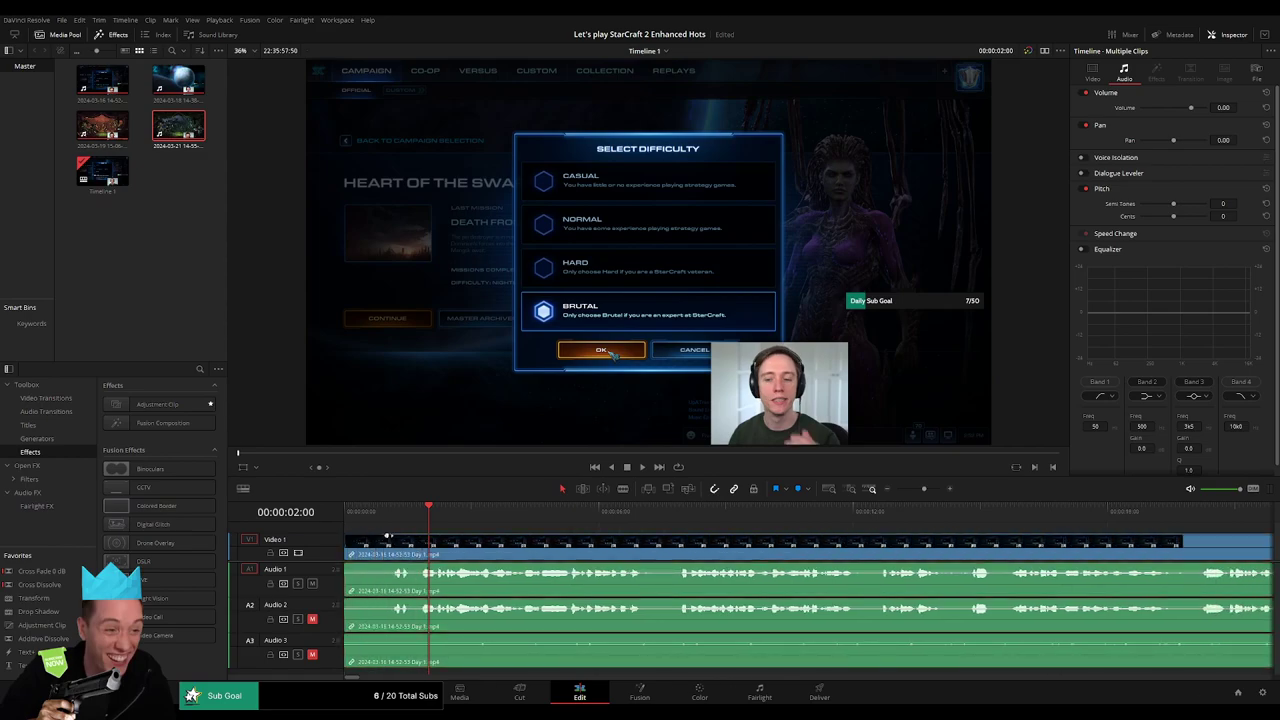
mouse_move(389, 541)
mouse_down()
mouse_move(373, 563)
mouse_move(388, 564)
mouse_move(388, 634)
mouse_up()
click(338, 512)
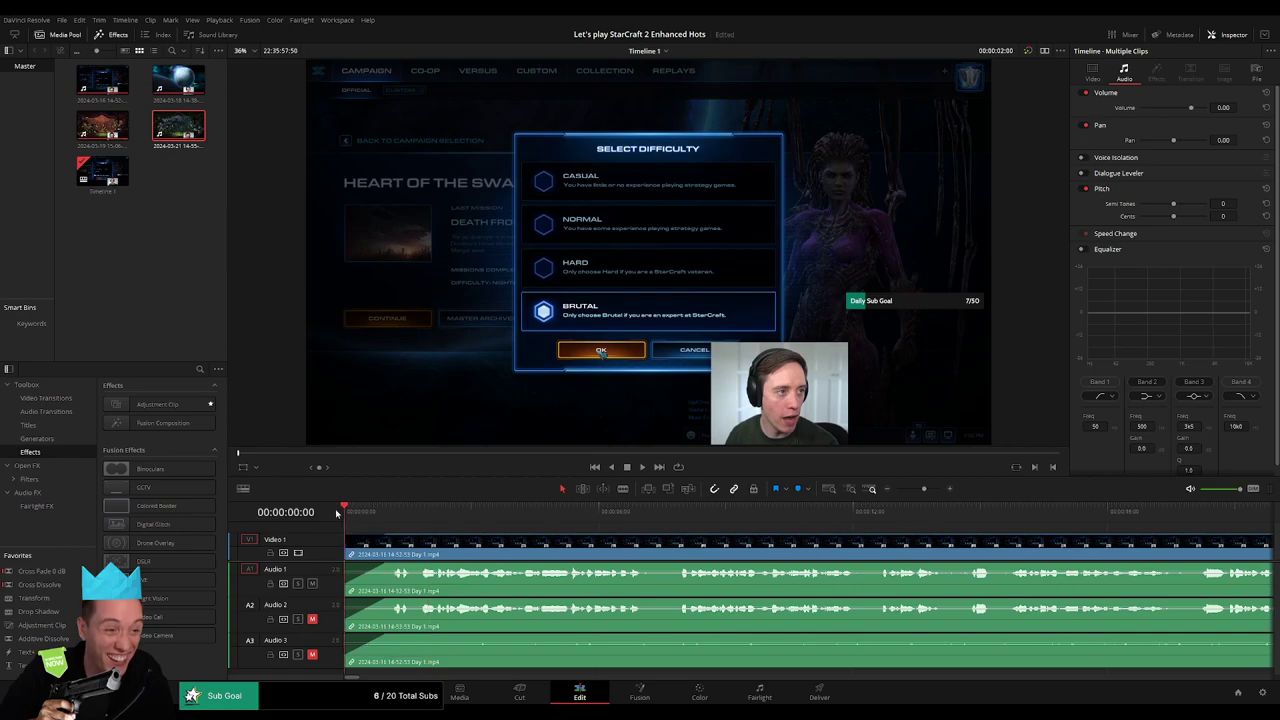
key(space)
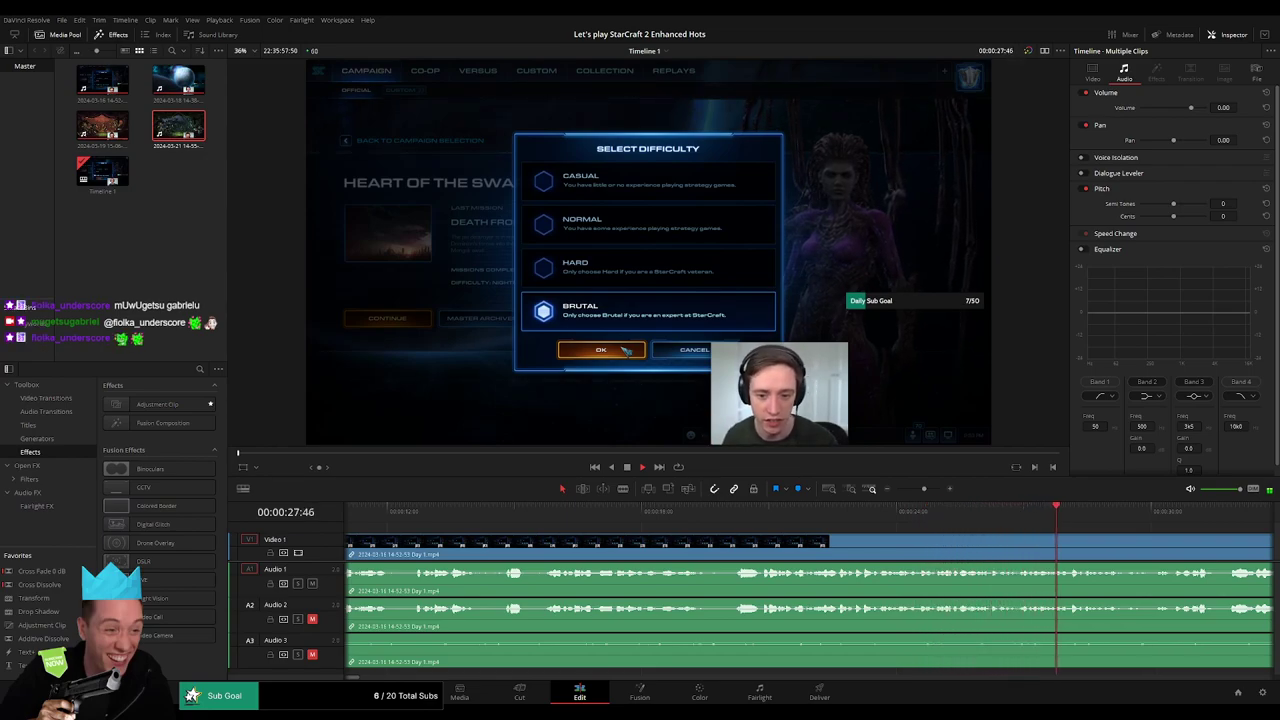
drag(923, 488, 896, 488)
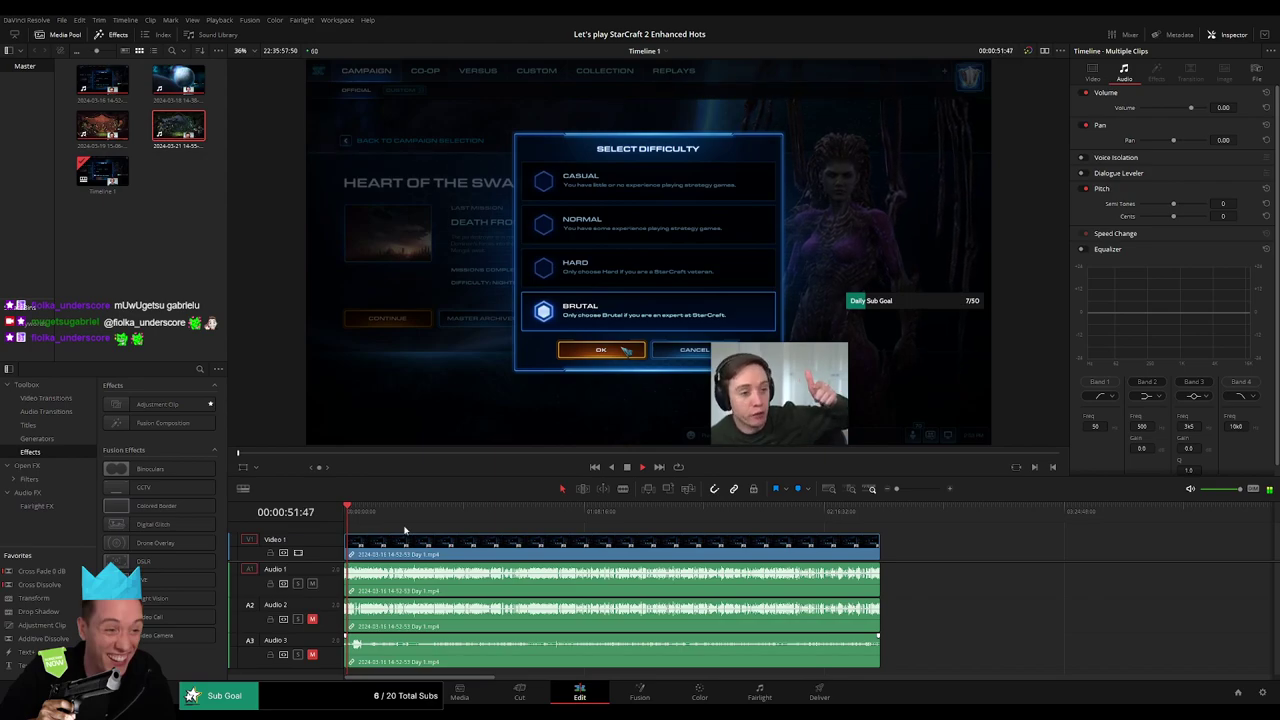
drag(896, 489, 909, 489)
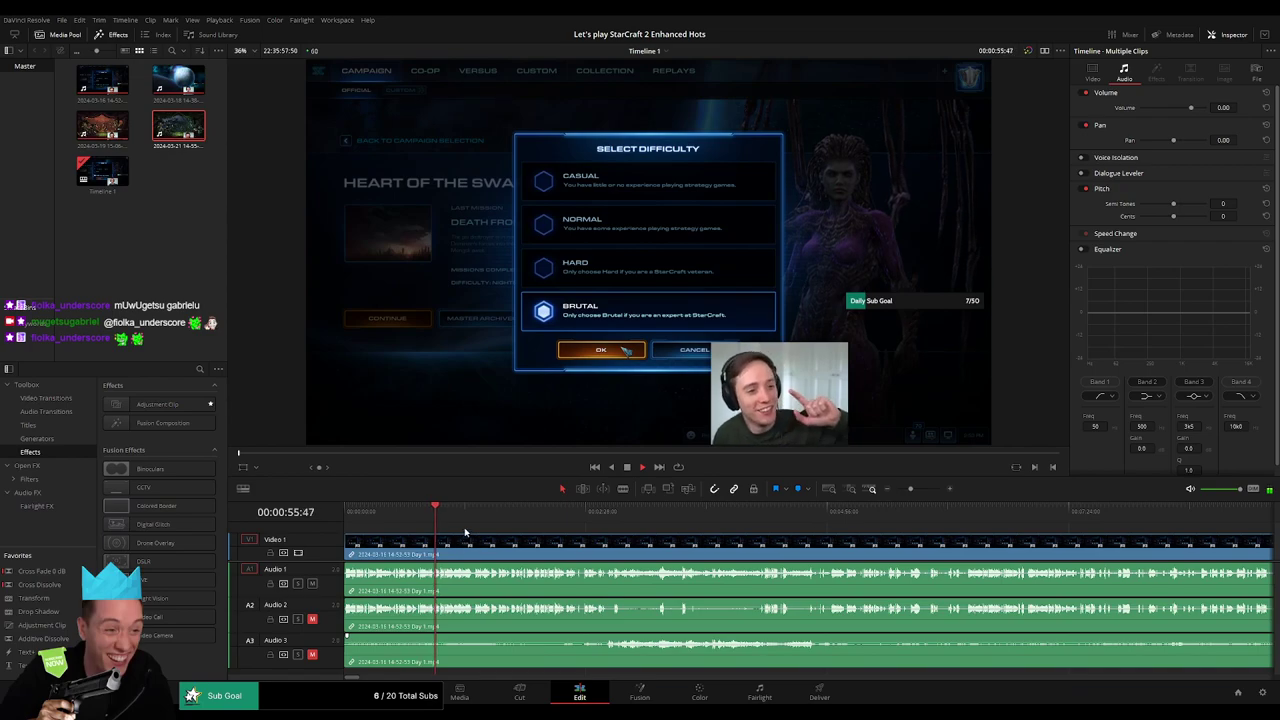
scroll(450, 530, right, 1)
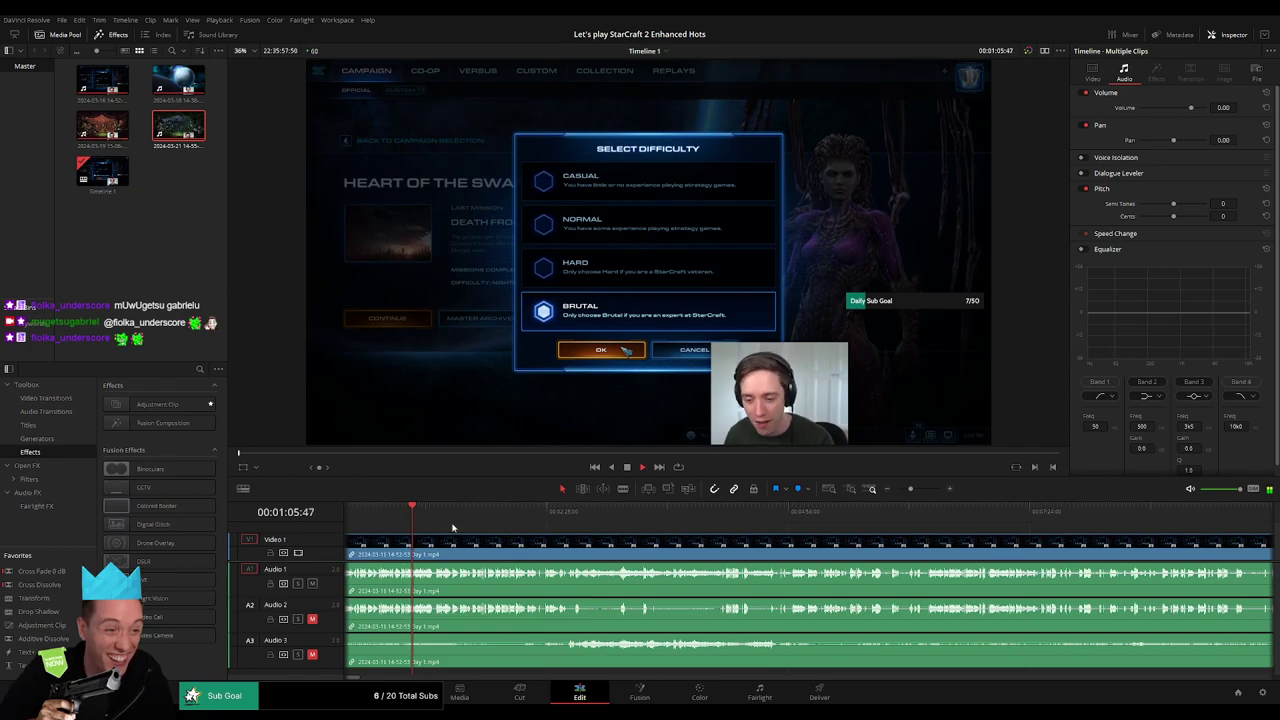
drag(415, 516, 1018, 512)
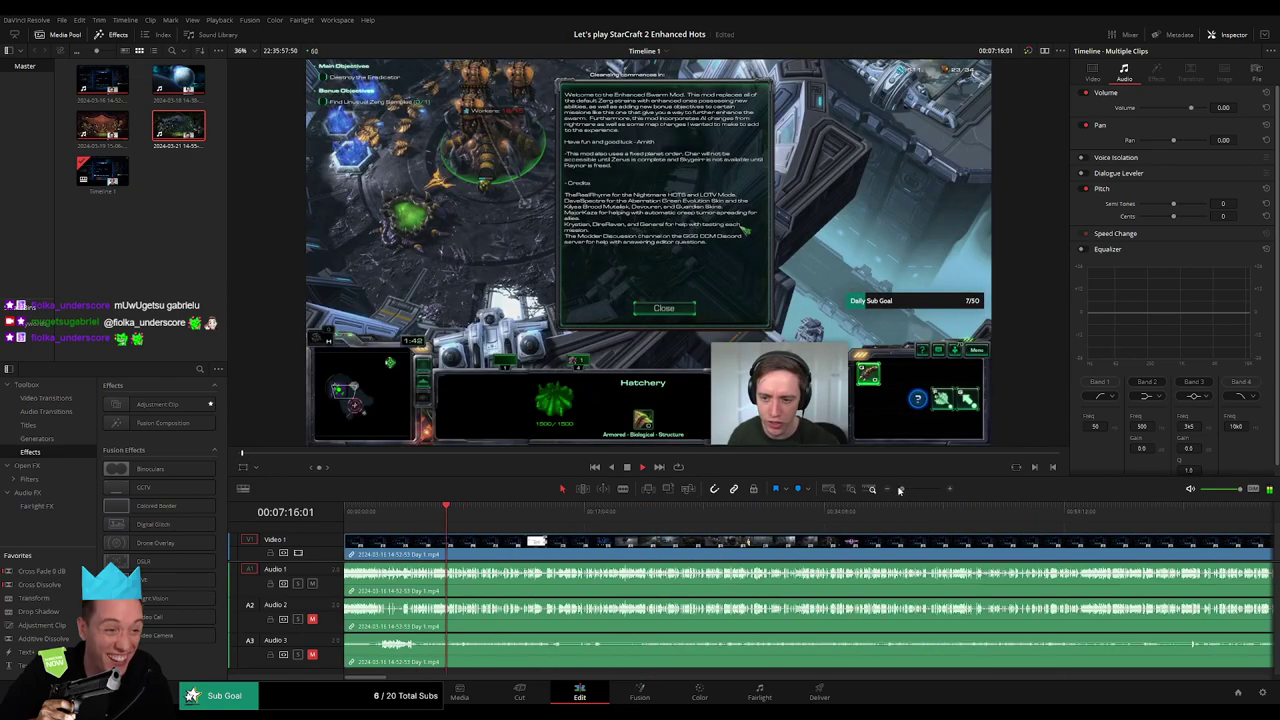
Step: Blade all tracks at 00:52:03 and fade the audio out just before the cut
scroll(471, 527, down, 3)
drag(390, 512, 526, 527)
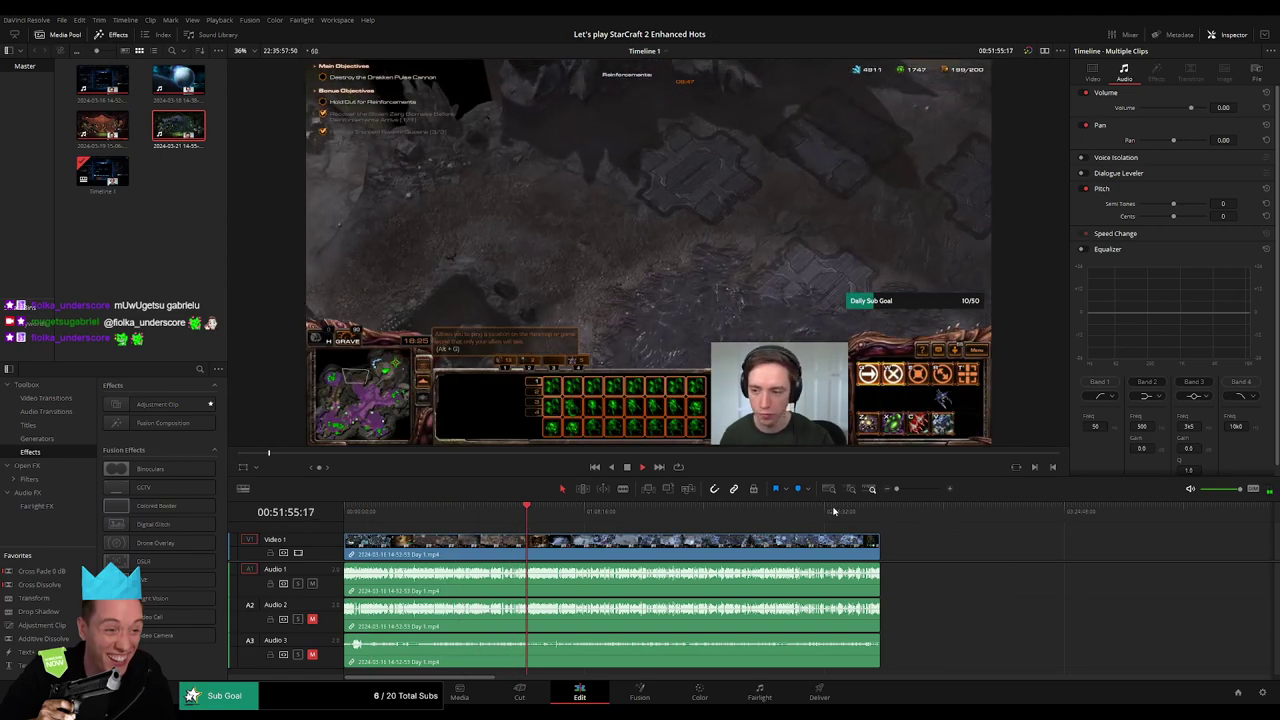
drag(897, 489, 918, 493)
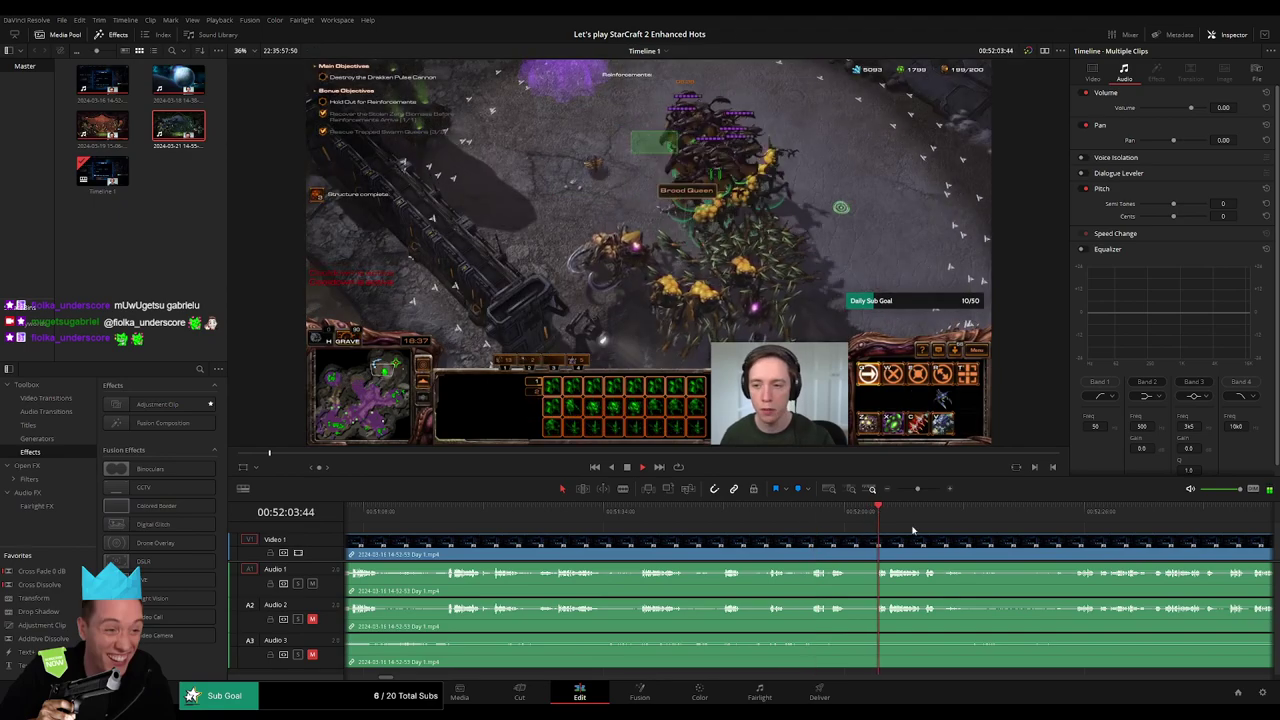
drag(917, 491, 926, 491)
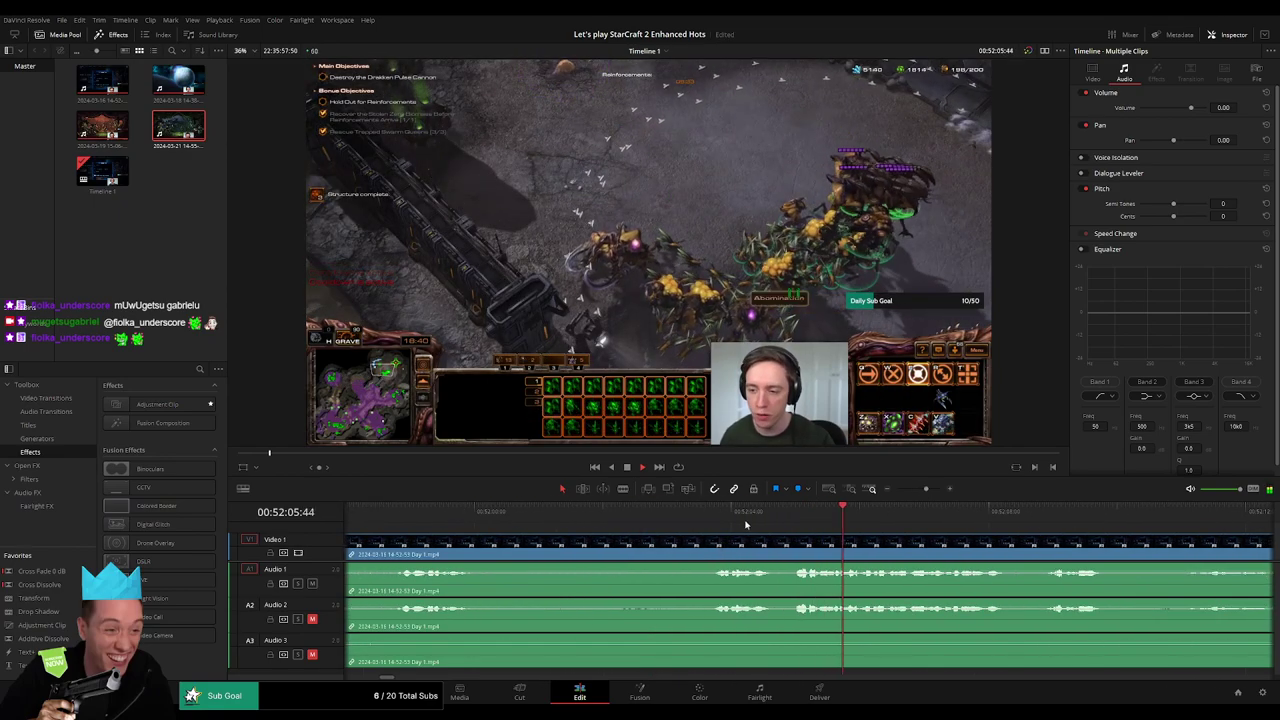
click(712, 513)
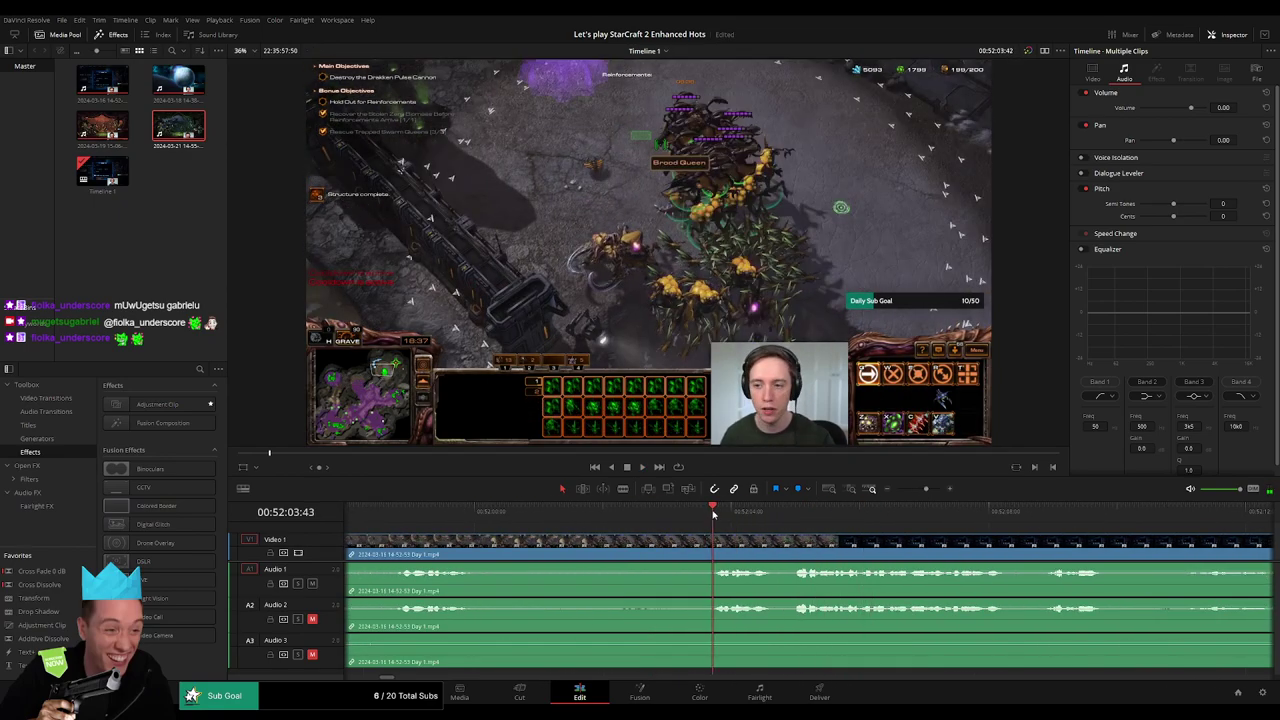
drag(712, 513, 671, 527)
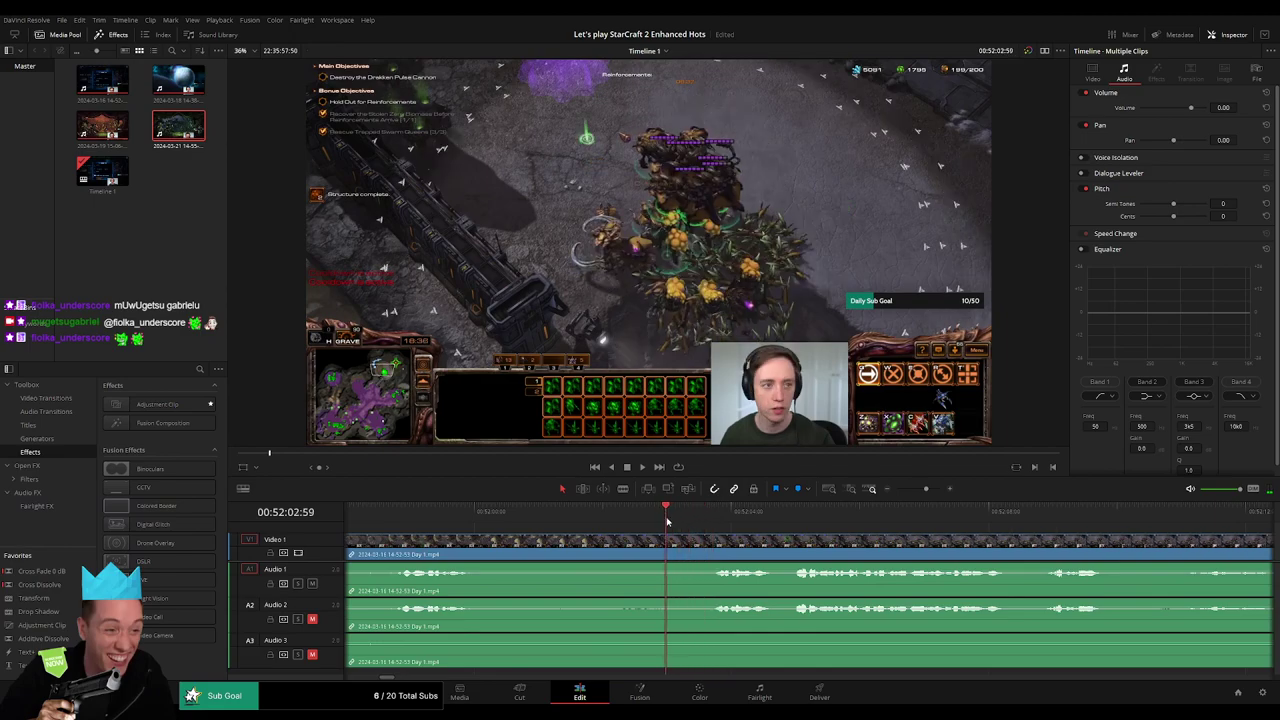
key(ctrl+b)
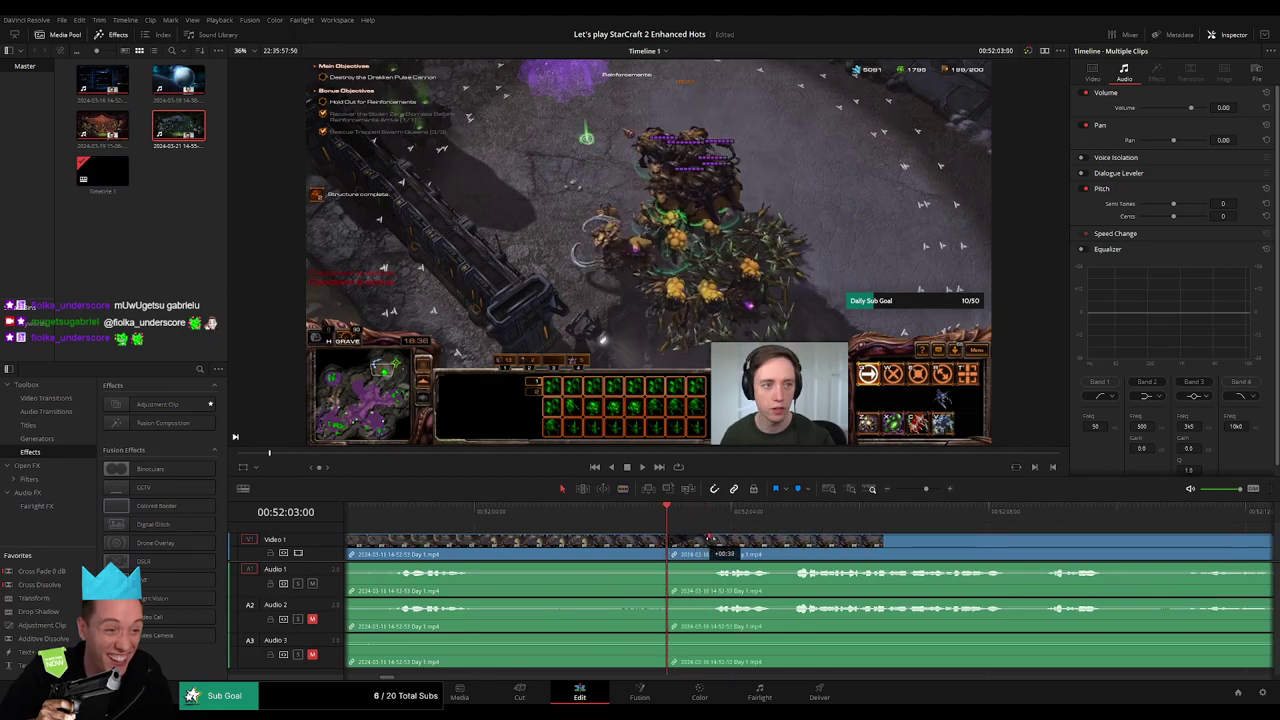
mouse_move(673, 550)
mouse_down()
mouse_move(733, 538)
mouse_move(612, 541)
mouse_move(604, 567)
mouse_move(711, 566)
mouse_move(607, 602)
mouse_move(721, 600)
mouse_up()
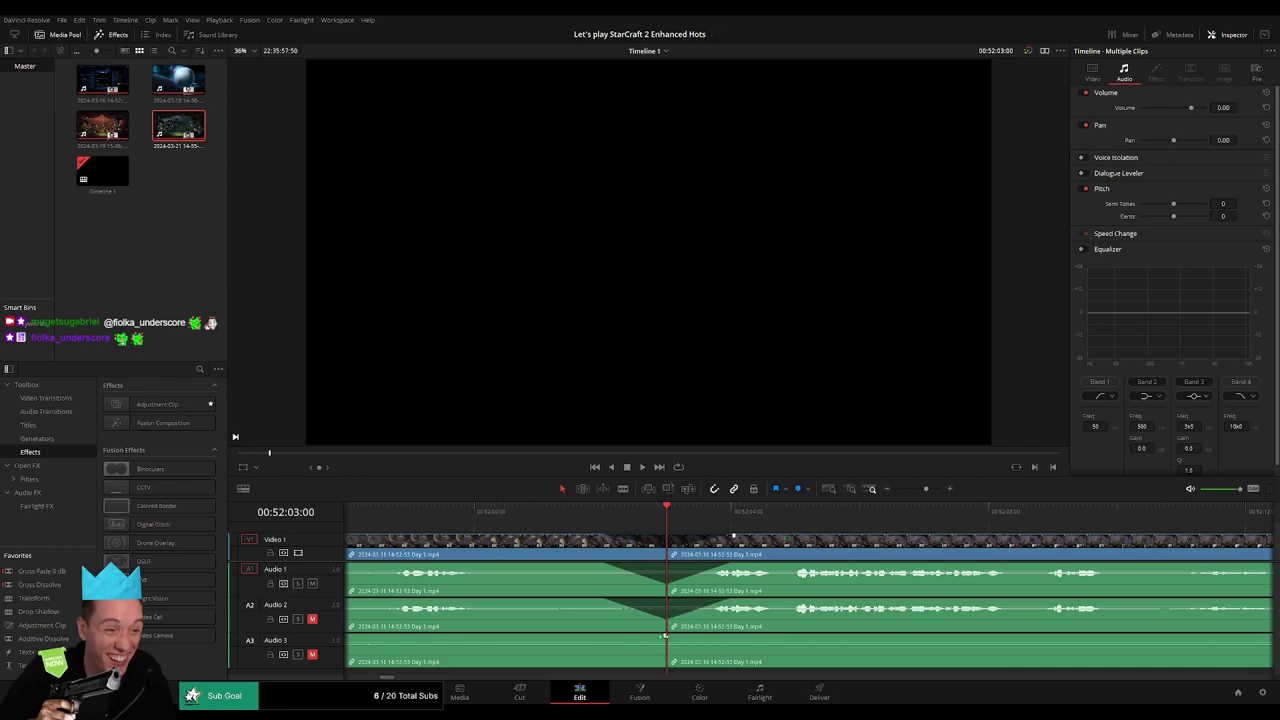
Step: Fade out the Audio 3 clip at the cut and play back across the edit
mouse_move(665, 635)
mouse_down()
mouse_move(604, 636)
mouse_move(732, 636)
mouse_up()
key(space)
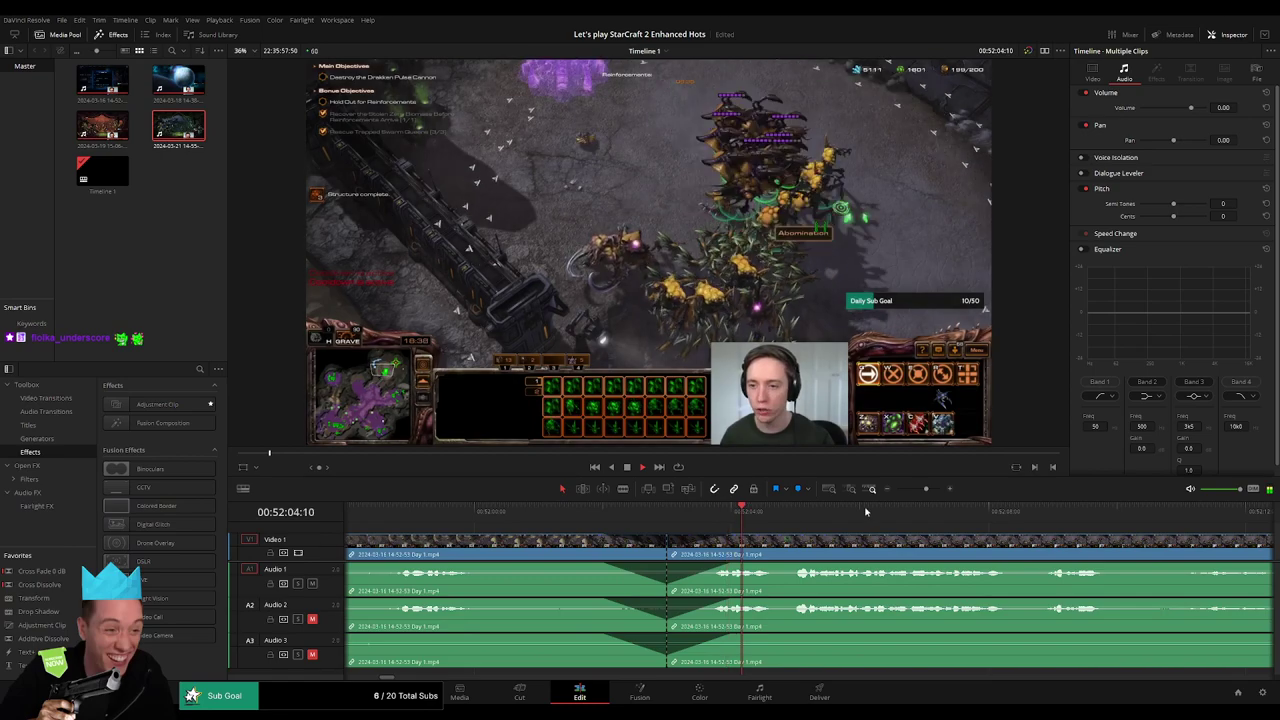
scroll(758, 537, down, 5)
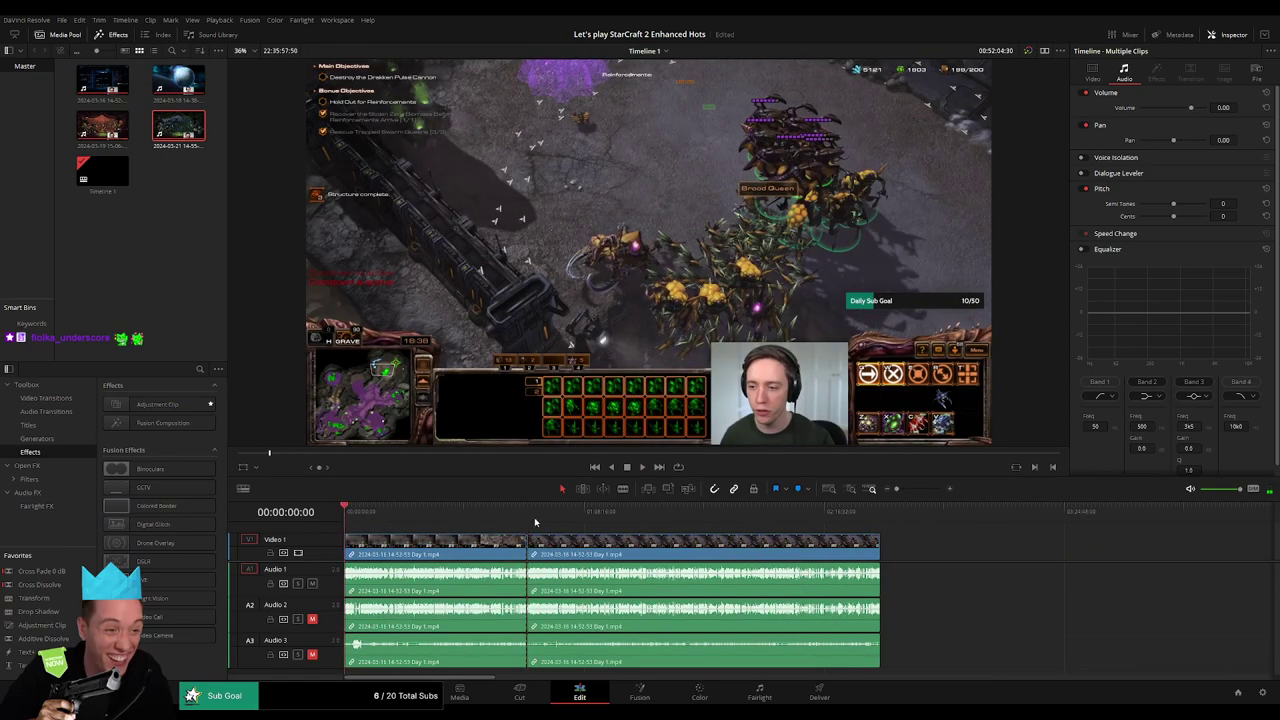
scroll(529, 515, down, 2)
key(space)
Step: Move the later section so it starts at the 02:00:00:00 playhead and play it
drag(400, 562, 643, 562)
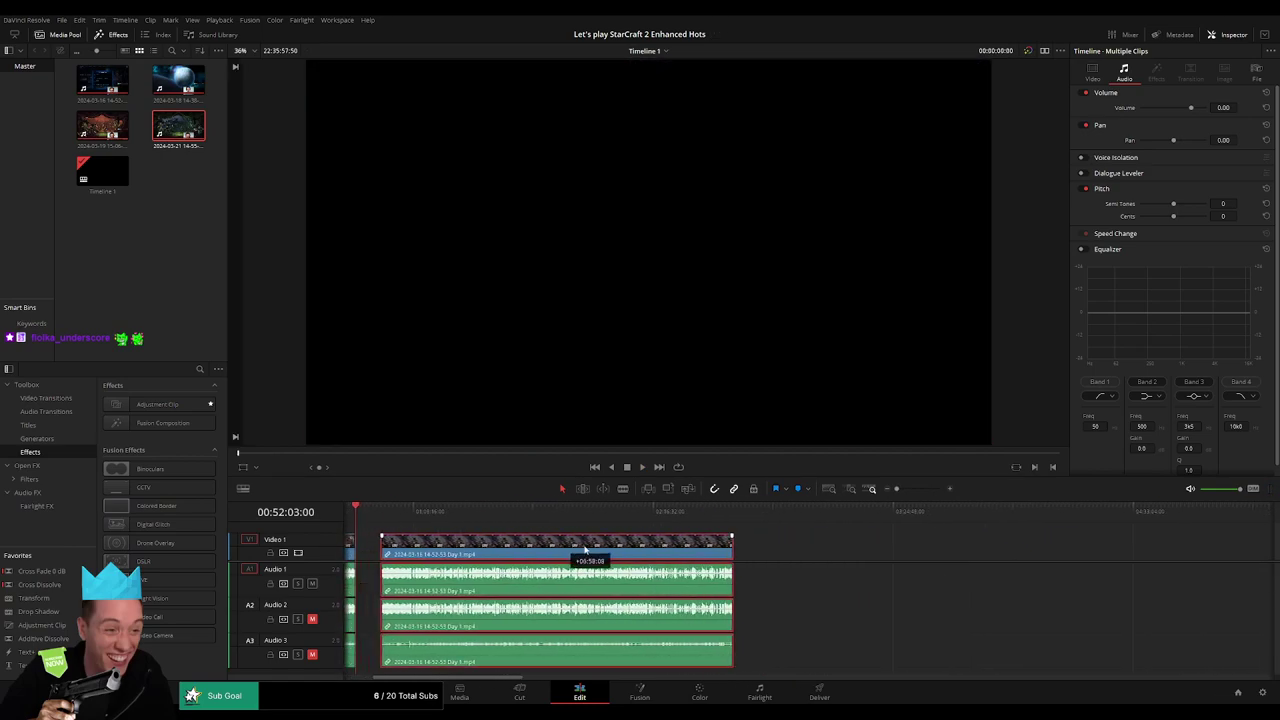
click(484, 551)
drag(360, 516, 595, 545)
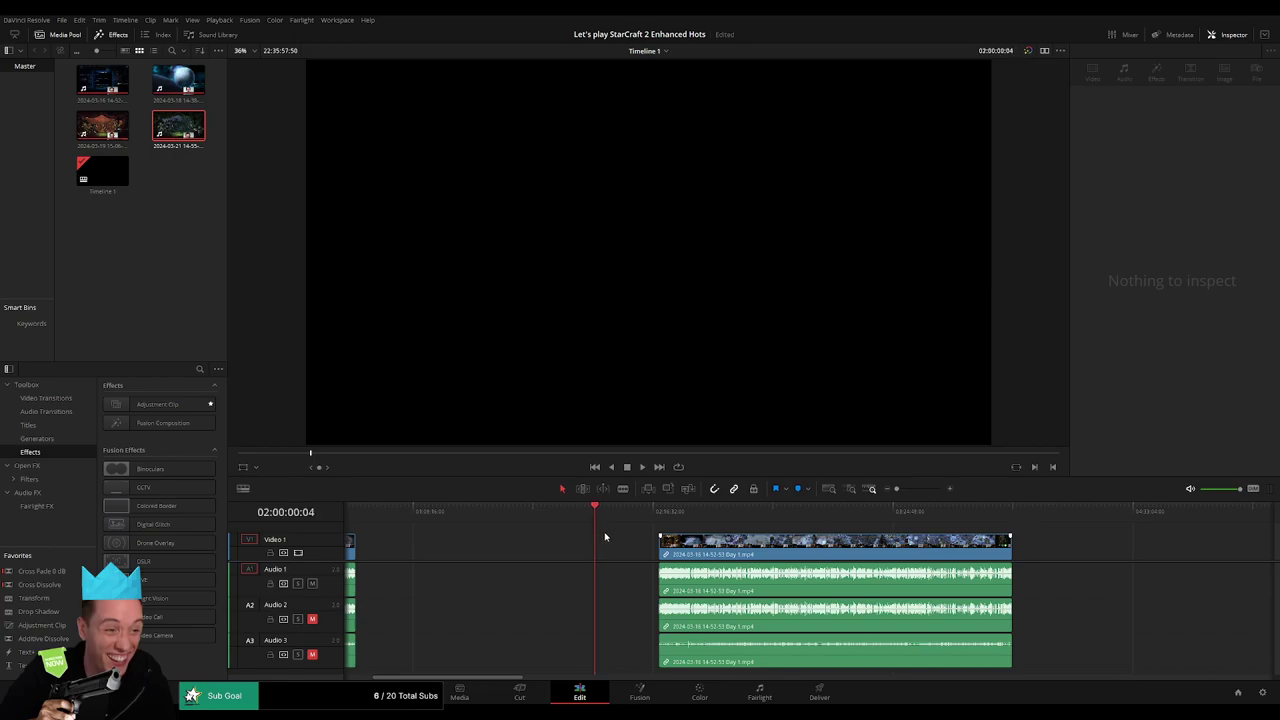
drag(675, 541, 648, 545)
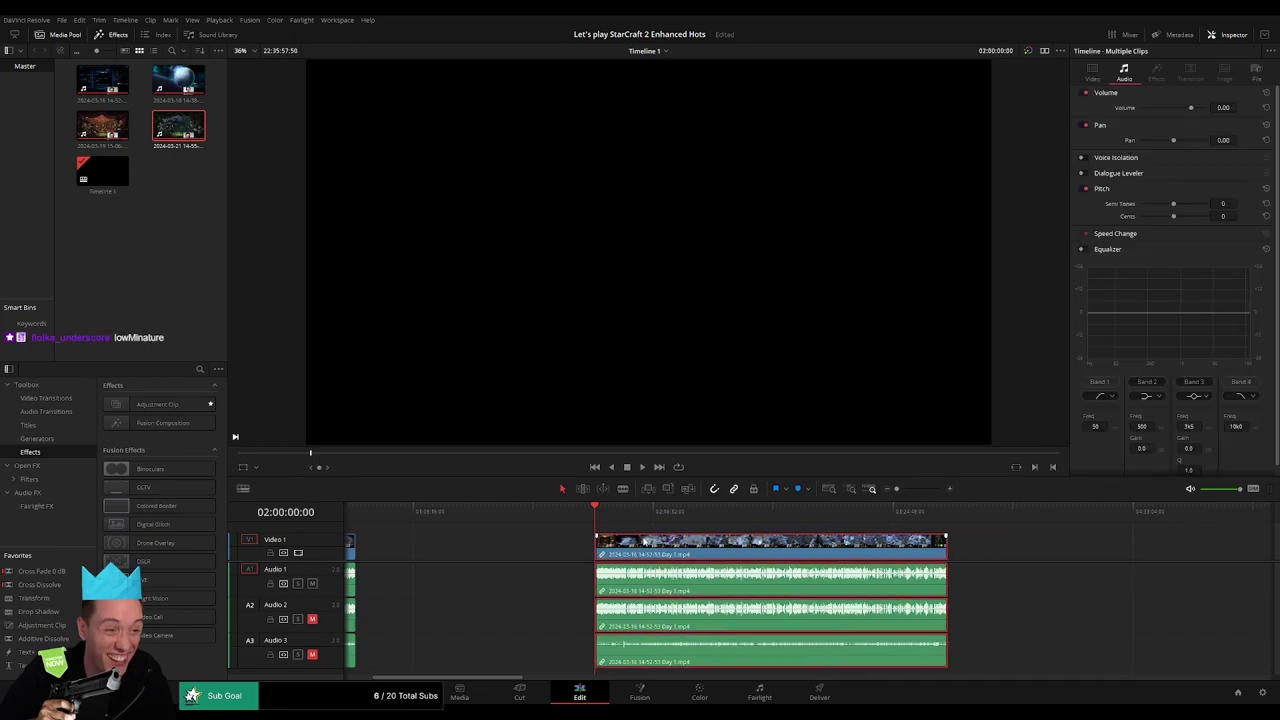
key(space)
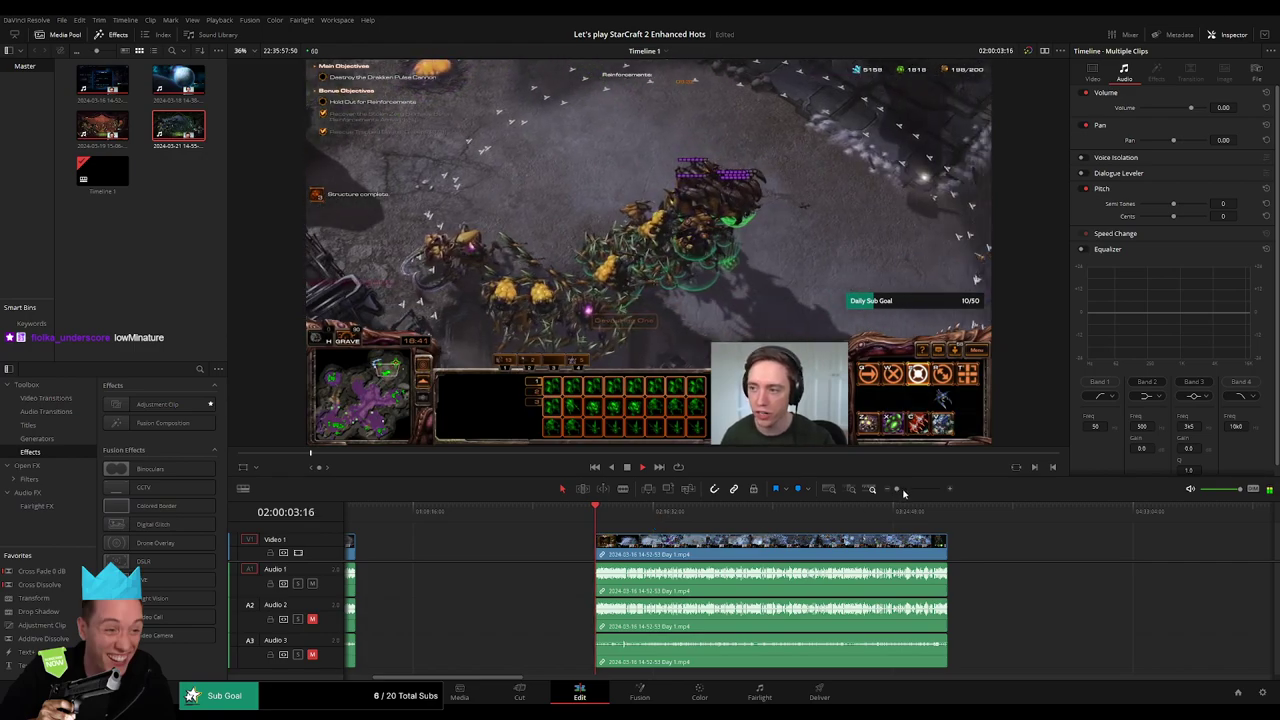
scroll(659, 540, up, 3)
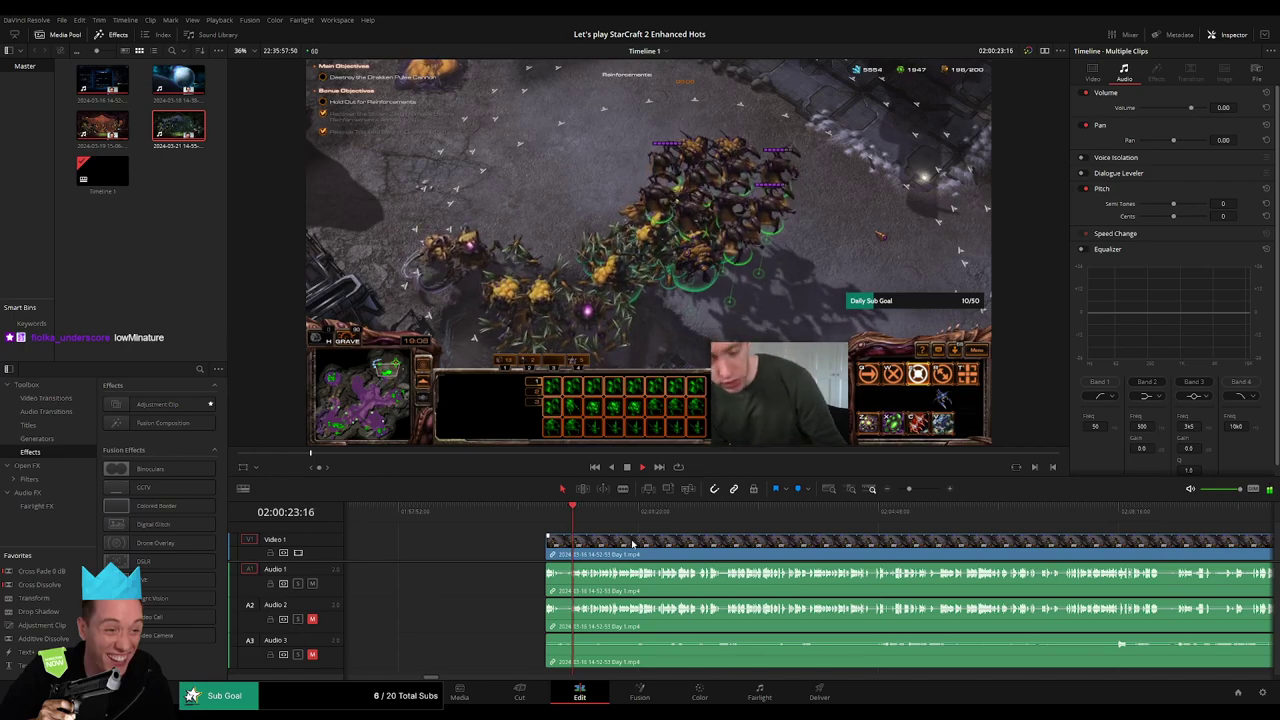
scroll(560, 538, right, 3)
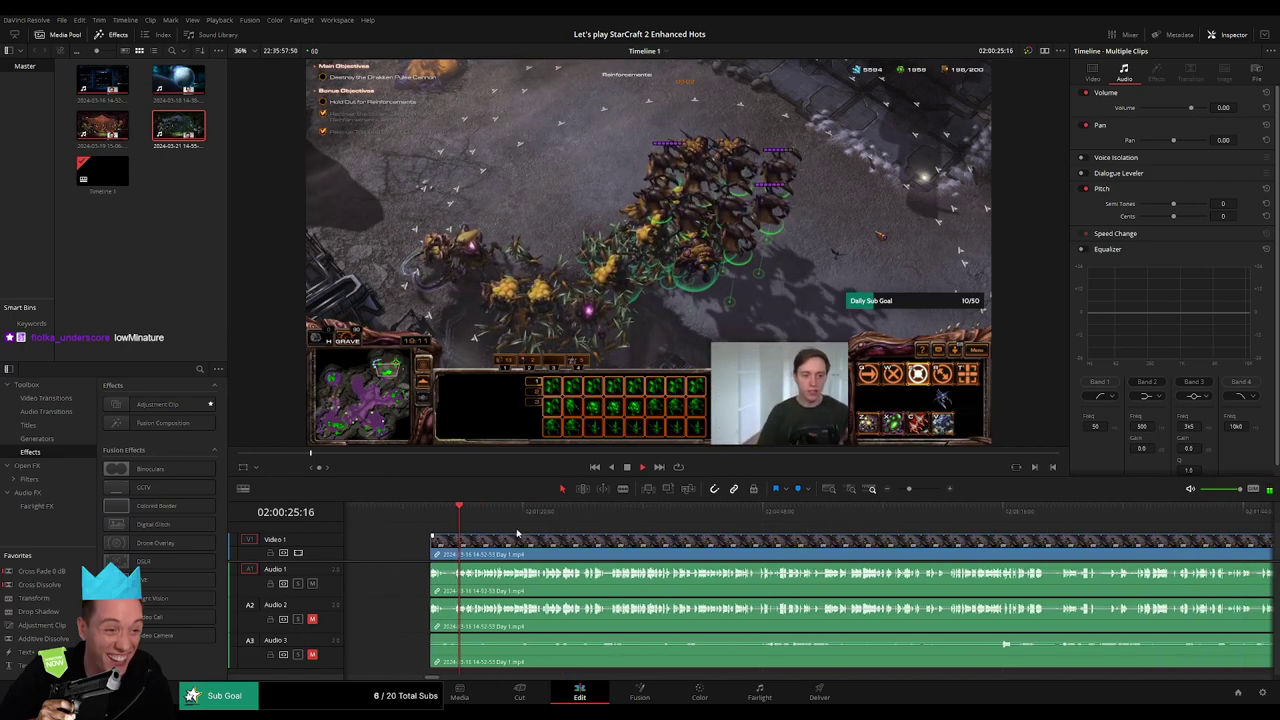
scroll(468, 530, right, 3)
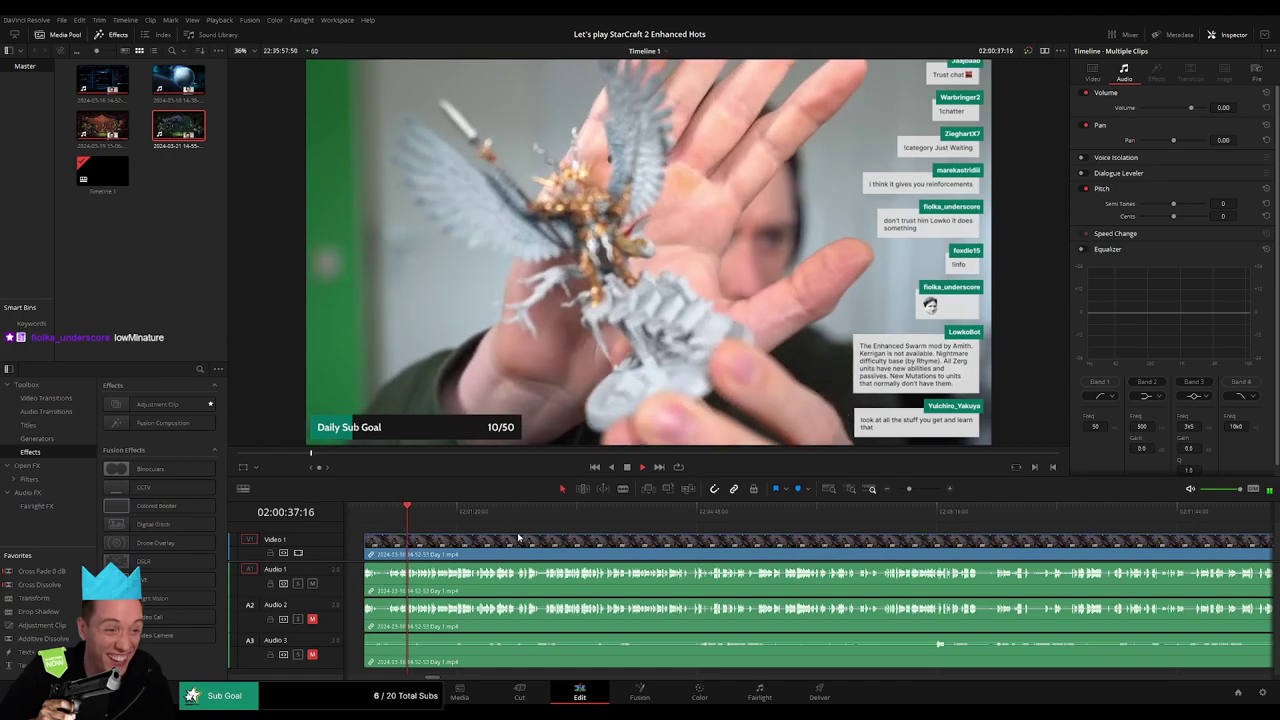
scroll(498, 533, right, 1)
scroll(498, 533, left, 1)
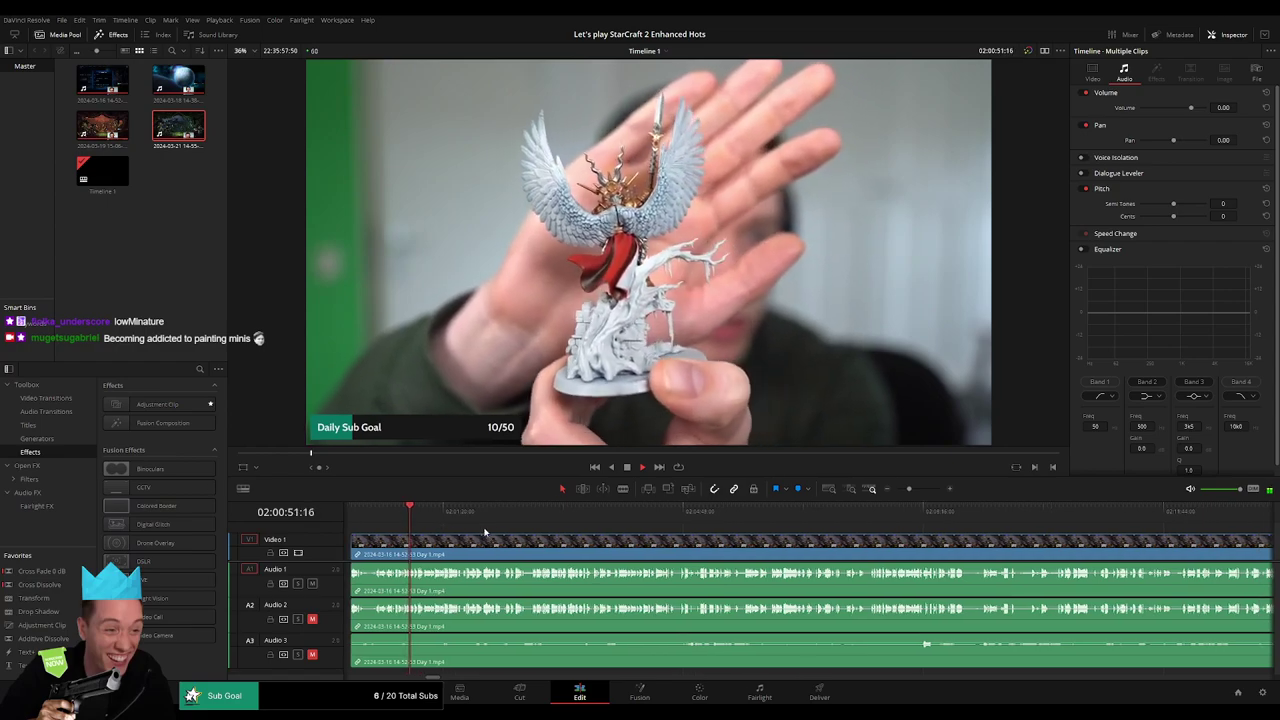
drag(909, 489, 896, 489)
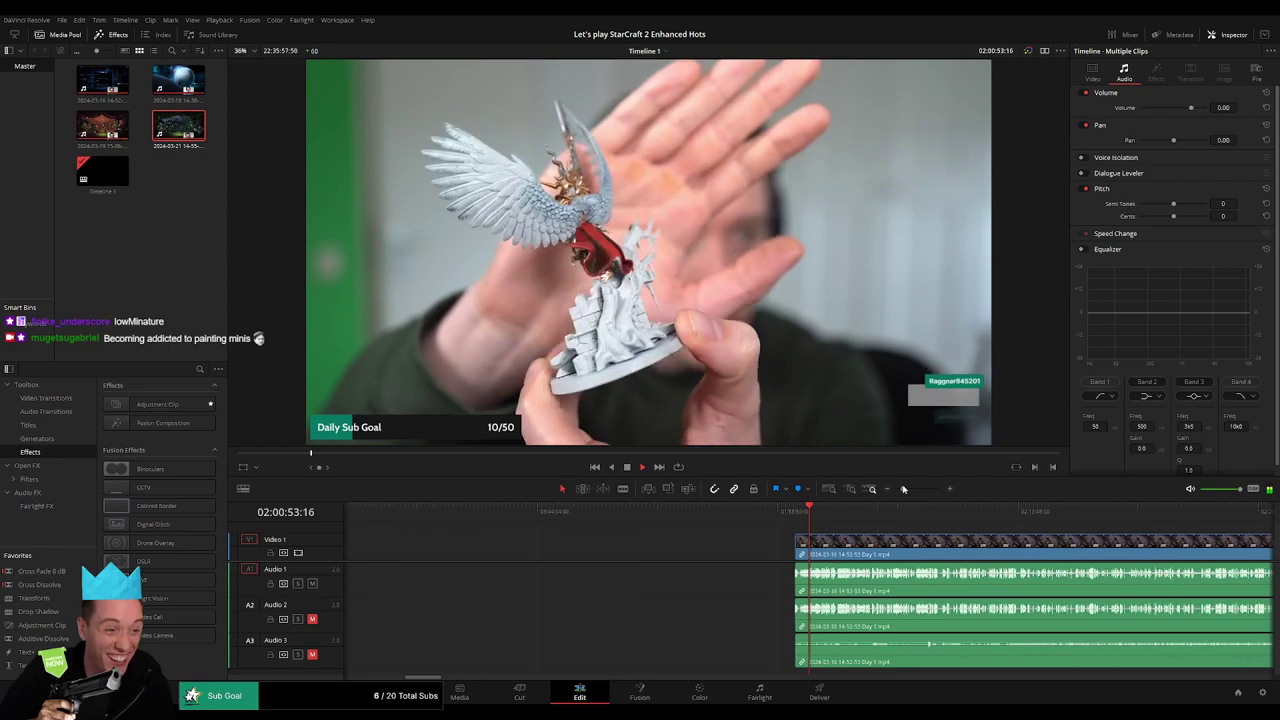
scroll(795, 553, right, 5)
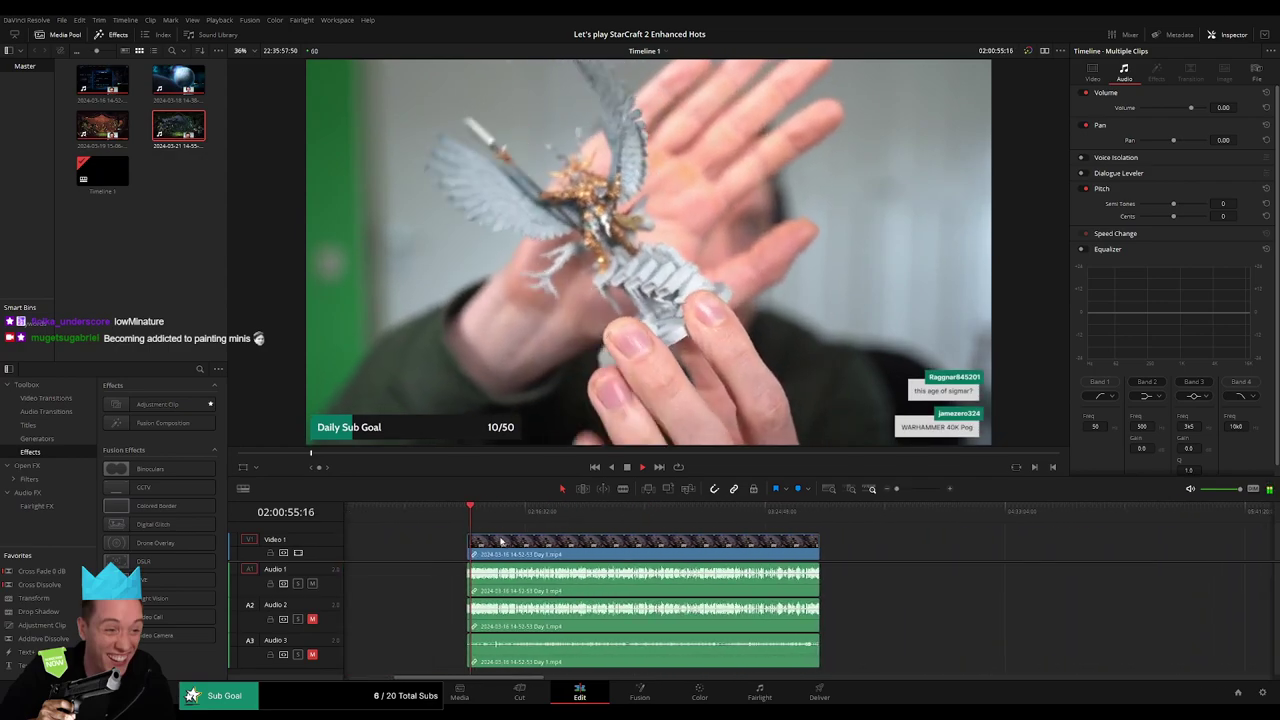
scroll(500, 548, right, 1)
scroll(500, 548, right, 1)
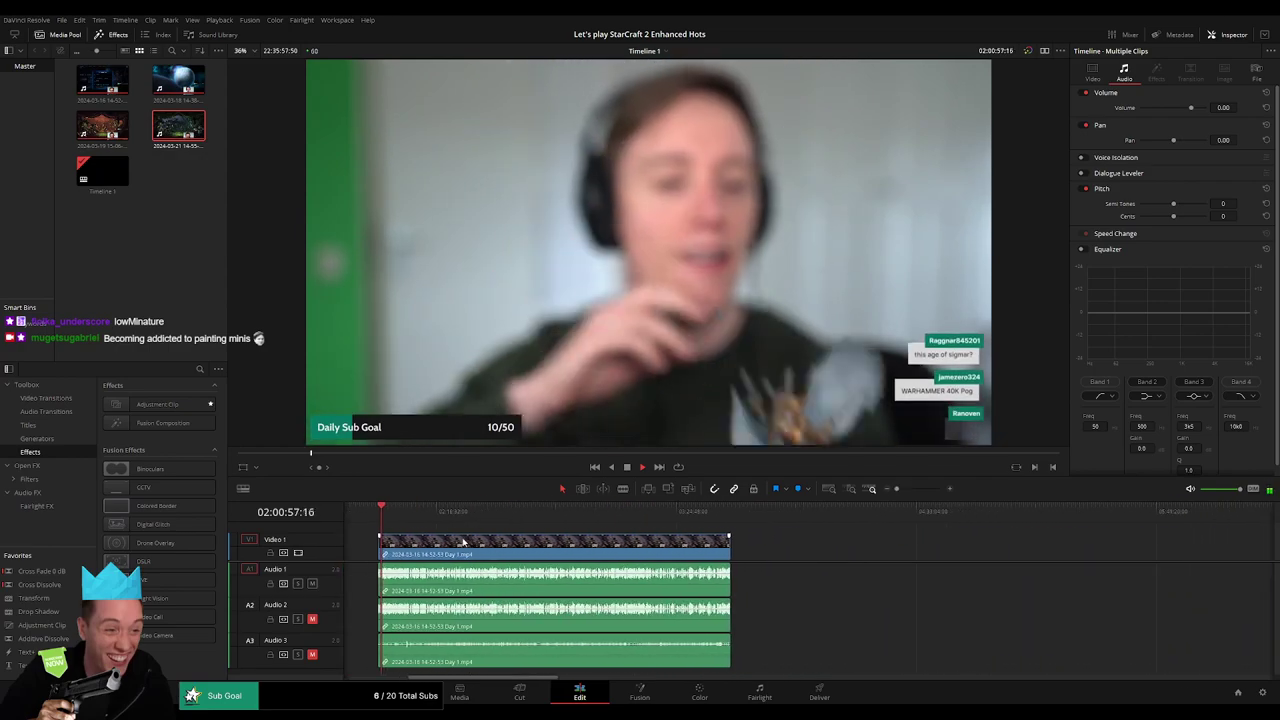
click(401, 512)
Step: Scrub and preview the later footage, then cut every track at 02:52:03:00
drag(401, 517, 561, 535)
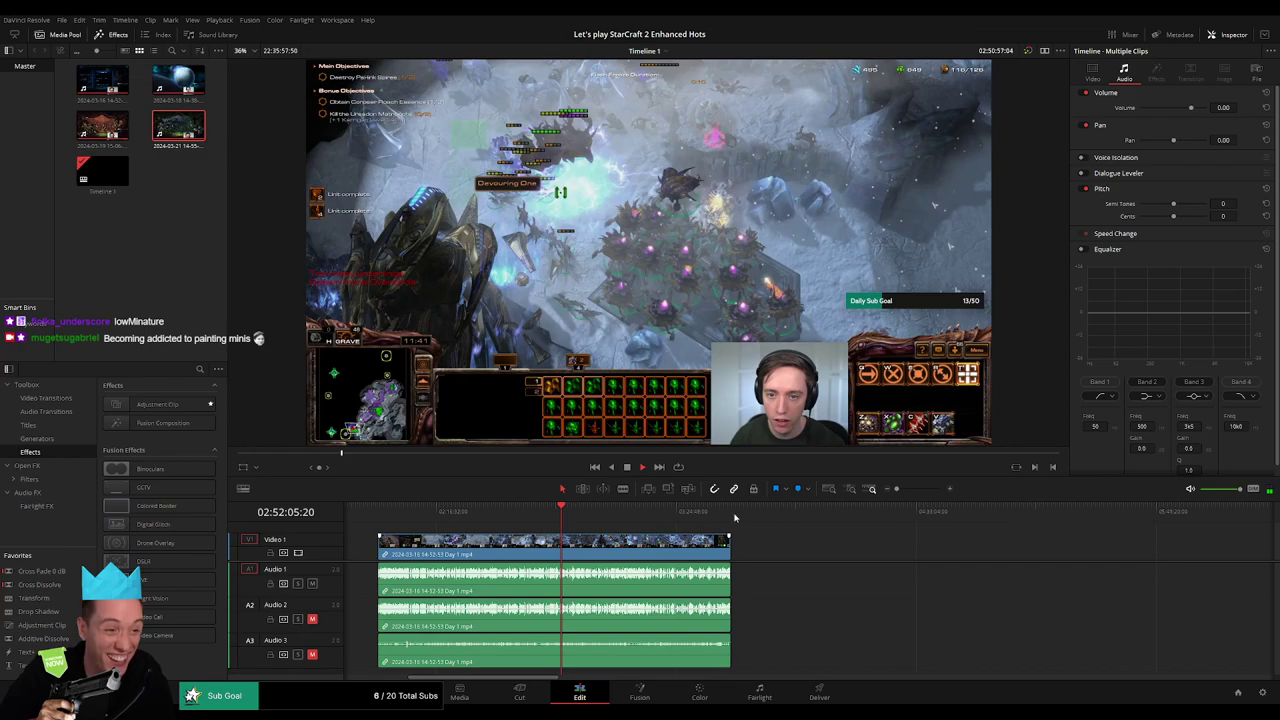
scroll(734, 517, up, 3)
click(686, 511)
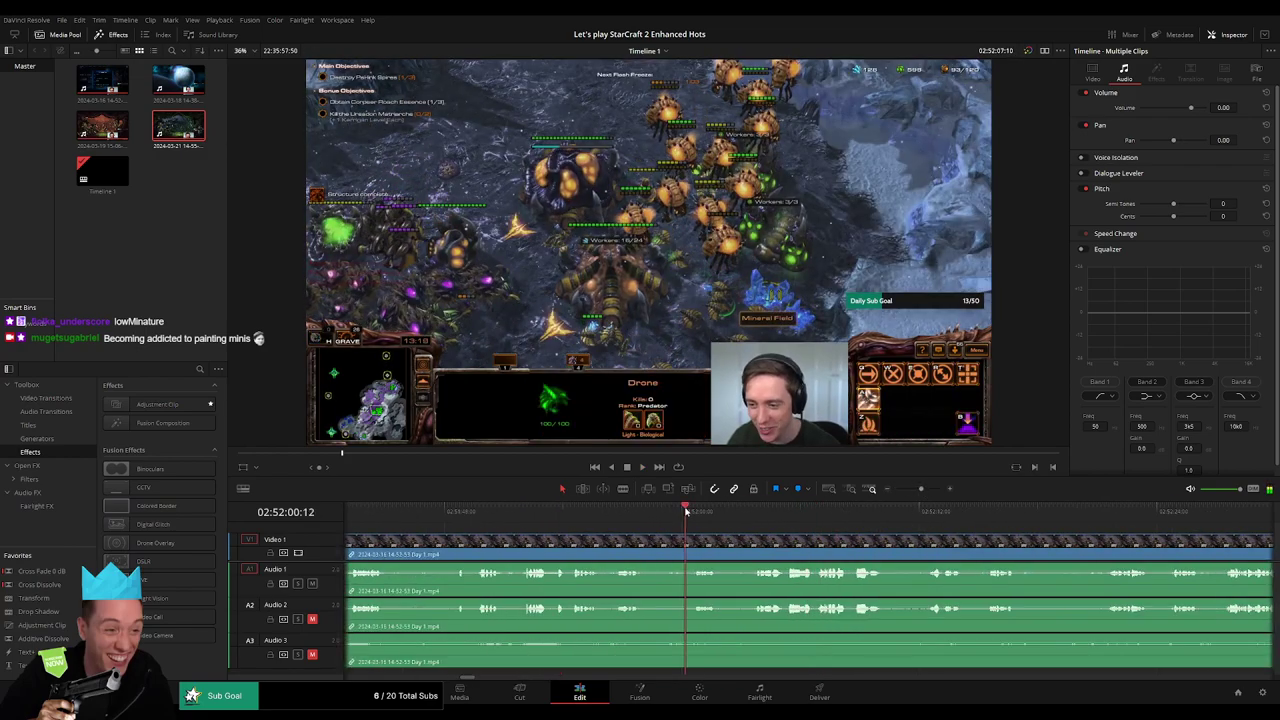
key(space)
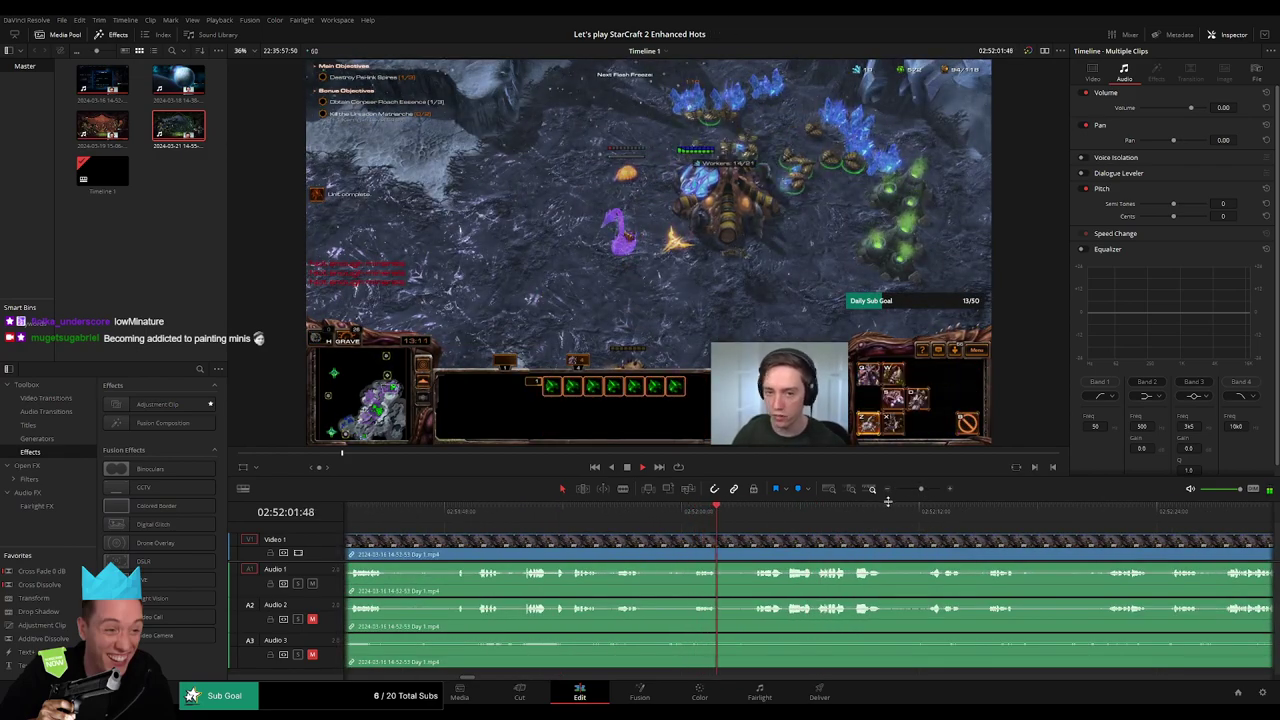
scroll(900, 512, up, 1)
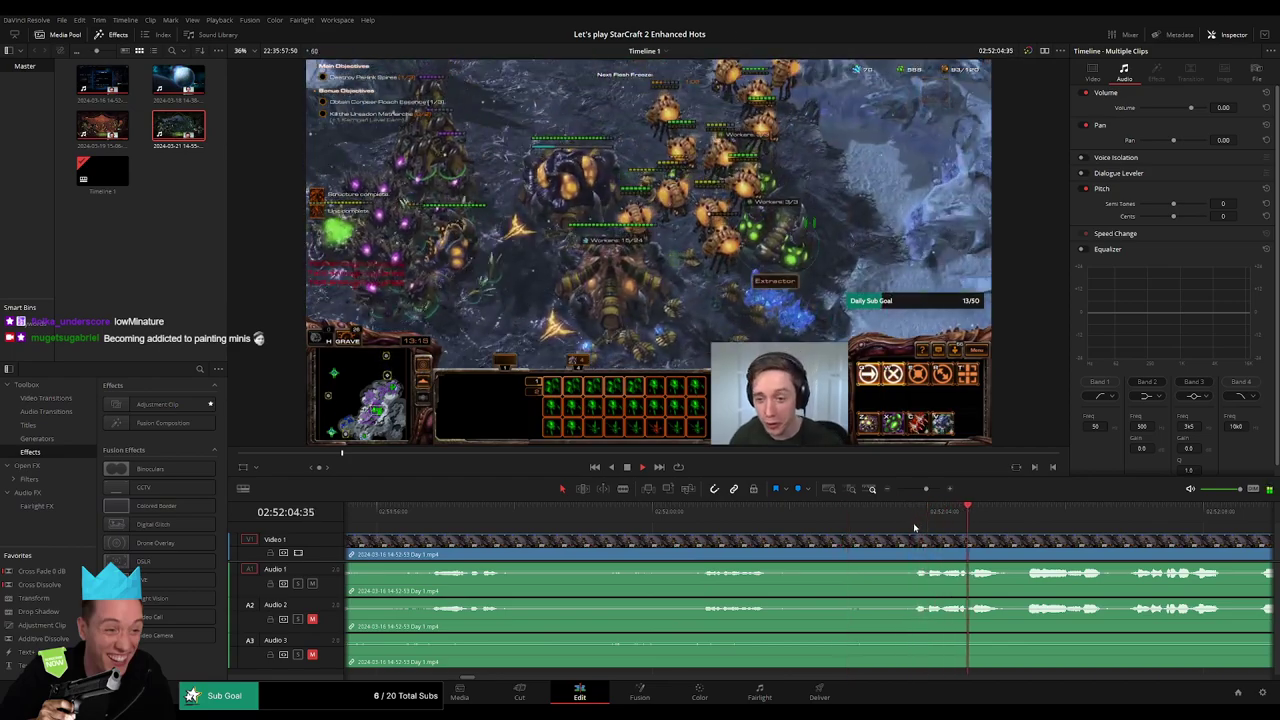
click(915, 513)
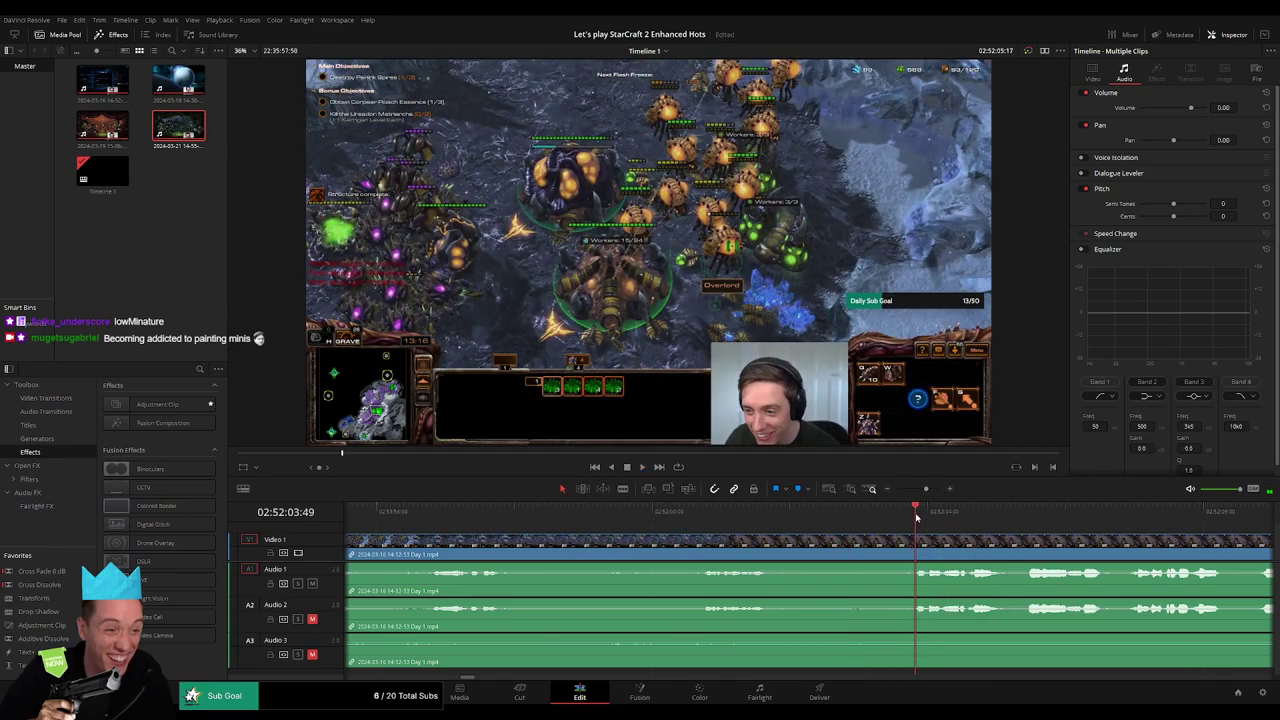
drag(915, 513, 866, 552)
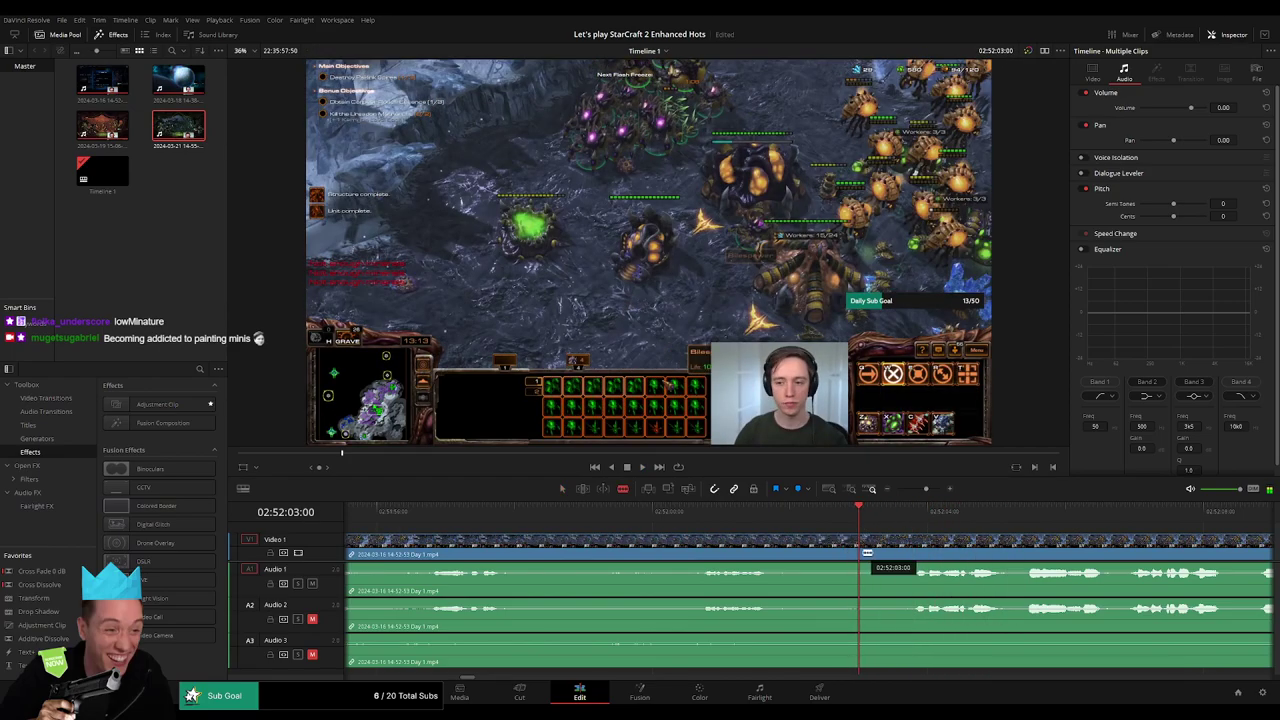
click(866, 552)
Step: Shift the section after the cut later and trim back the end of the first video clip
key(a)
drag(868, 552, 928, 553)
drag(856, 537, 780, 536)
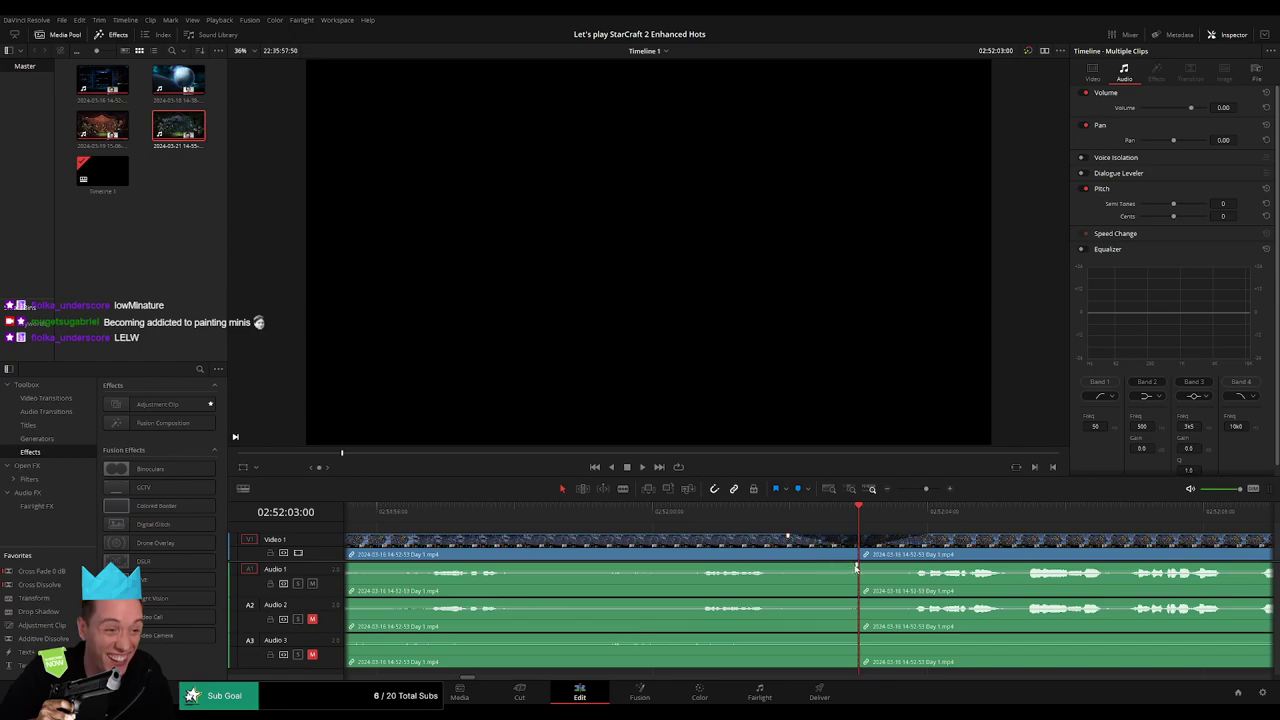
Step: Add fade-outs at the ends of the Audio 1, Audio 2 and Audio 3 clips
mouse_move(856, 566)
mouse_down()
mouse_move(803, 566)
mouse_move(925, 568)
mouse_up()
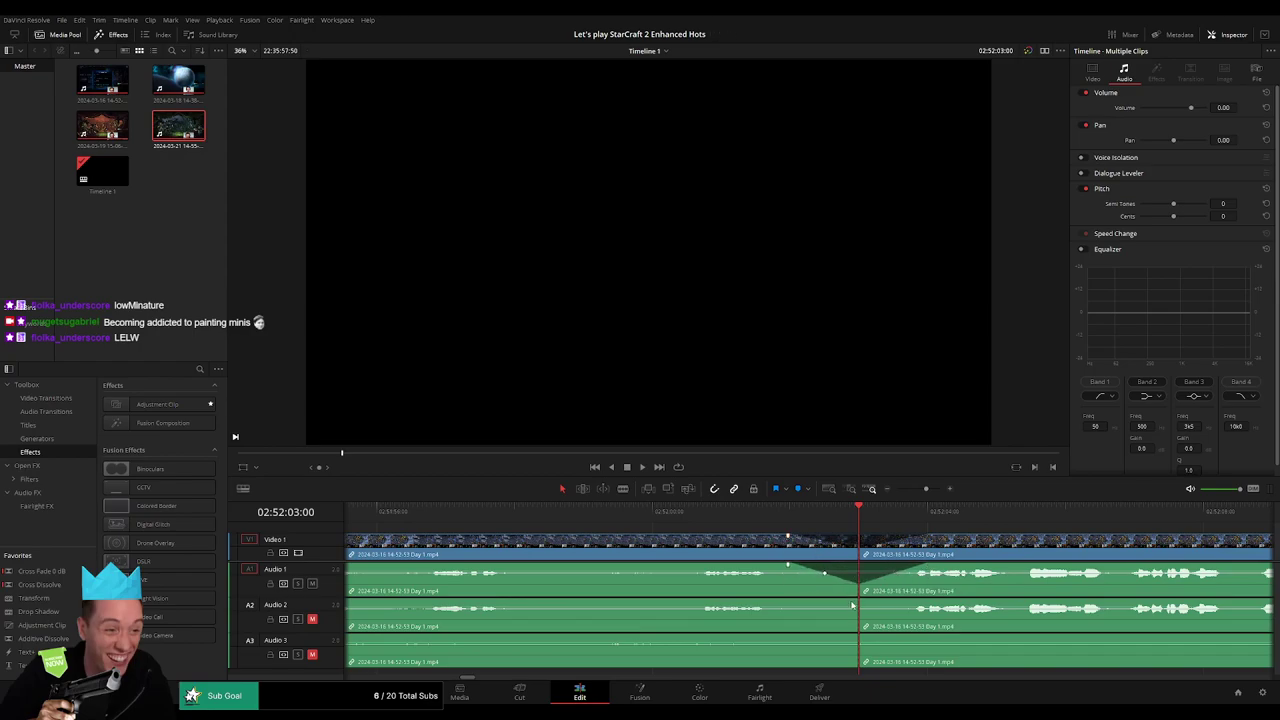
mouse_move(846, 602)
mouse_down()
mouse_move(795, 602)
mouse_move(922, 602)
mouse_up()
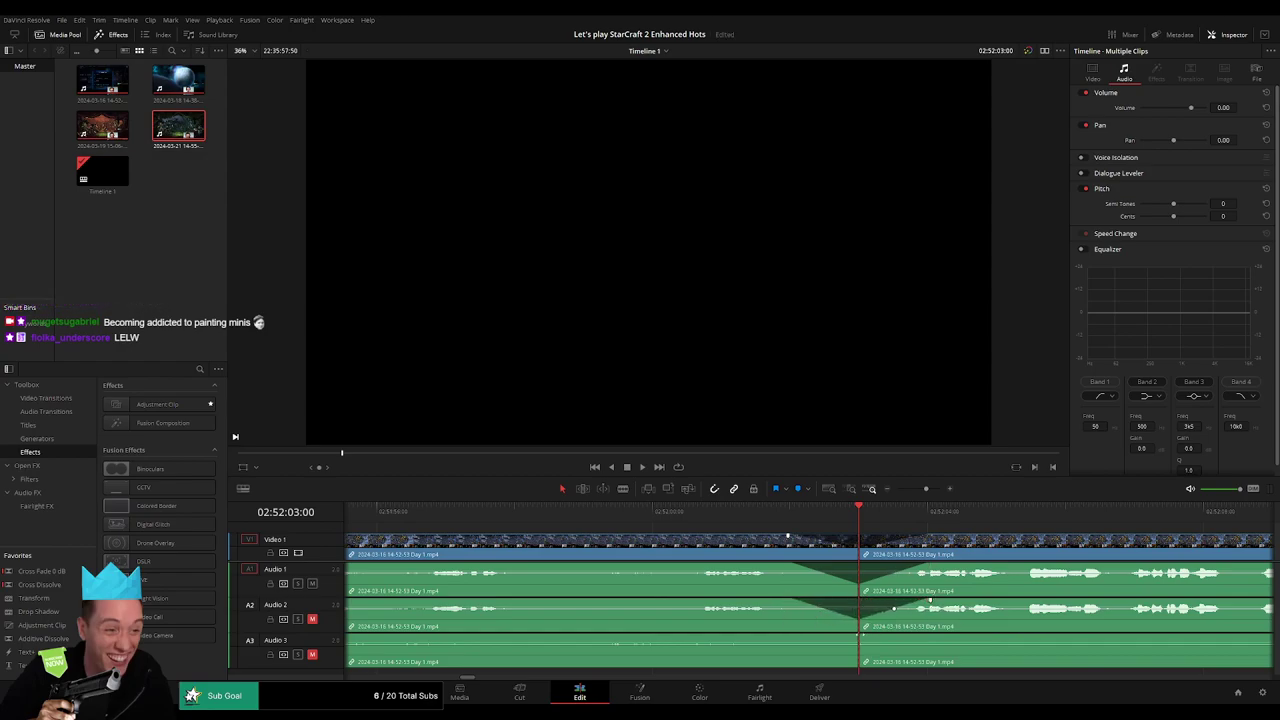
mouse_move(858, 636)
mouse_down()
mouse_move(809, 640)
mouse_move(921, 637)
mouse_up()
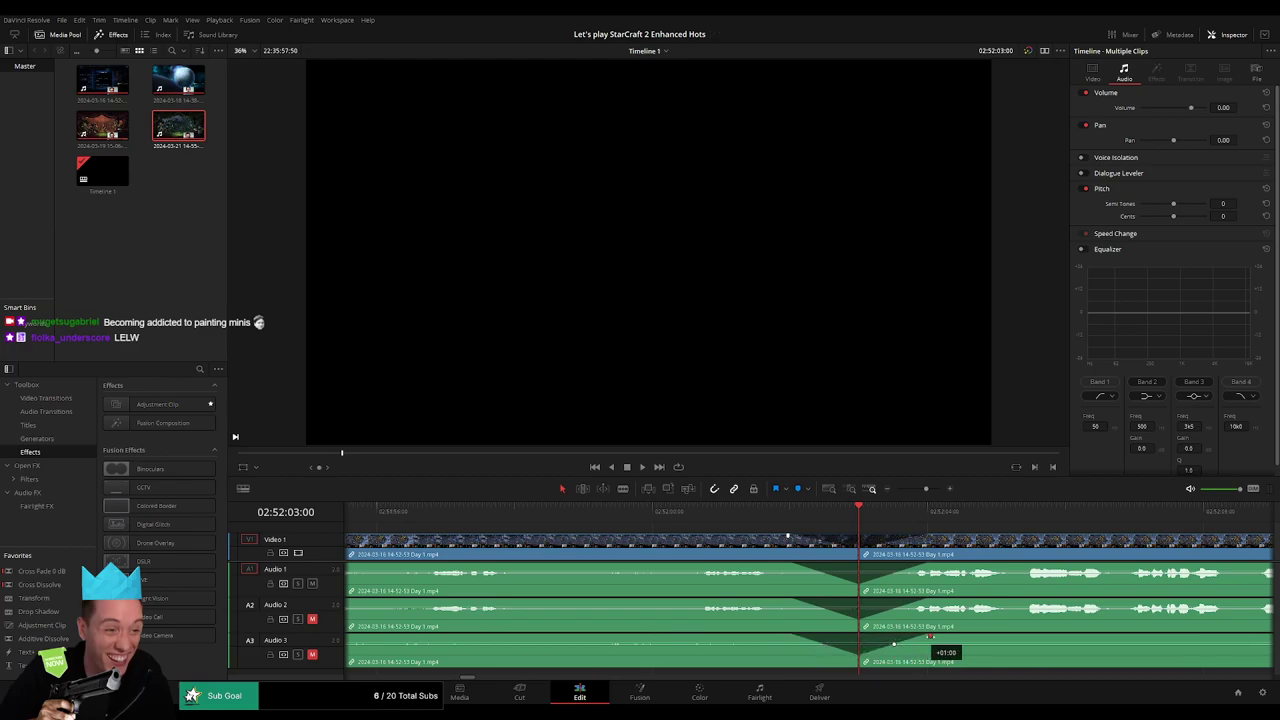
scroll(667, 542, down, 5)
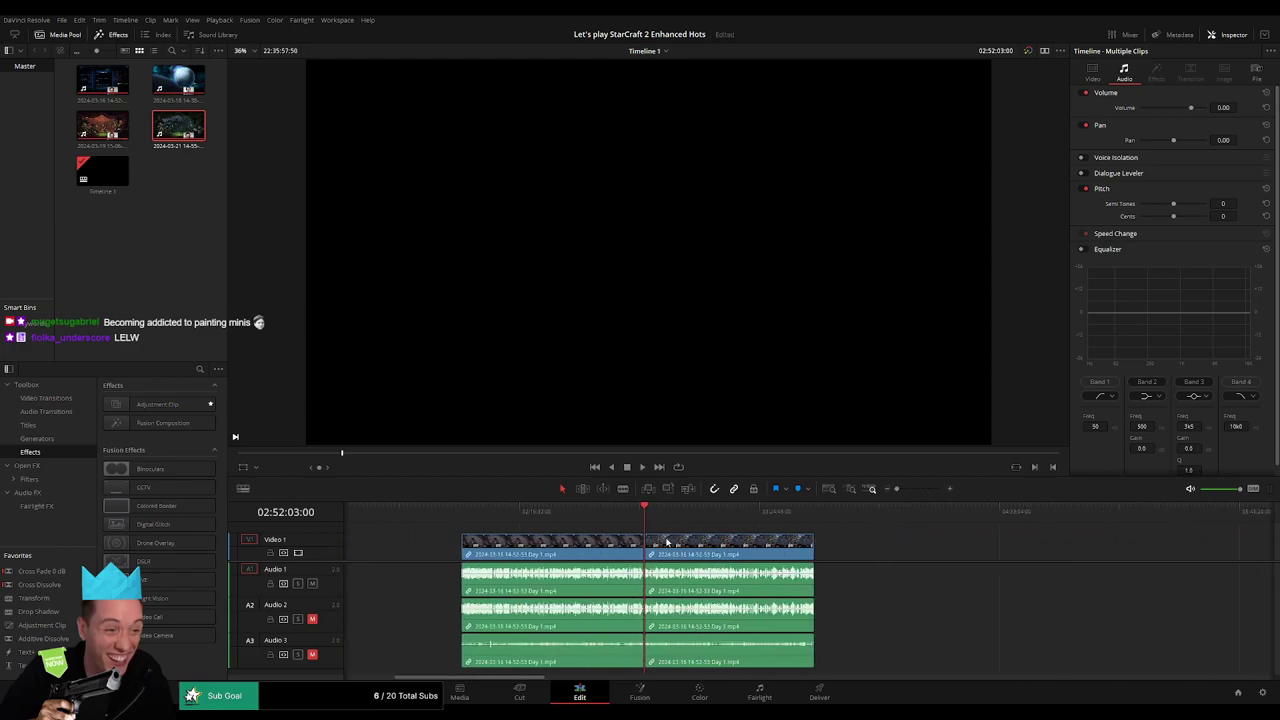
Step: Drag the section after the cut further along the timeline, out of the way
click(458, 512)
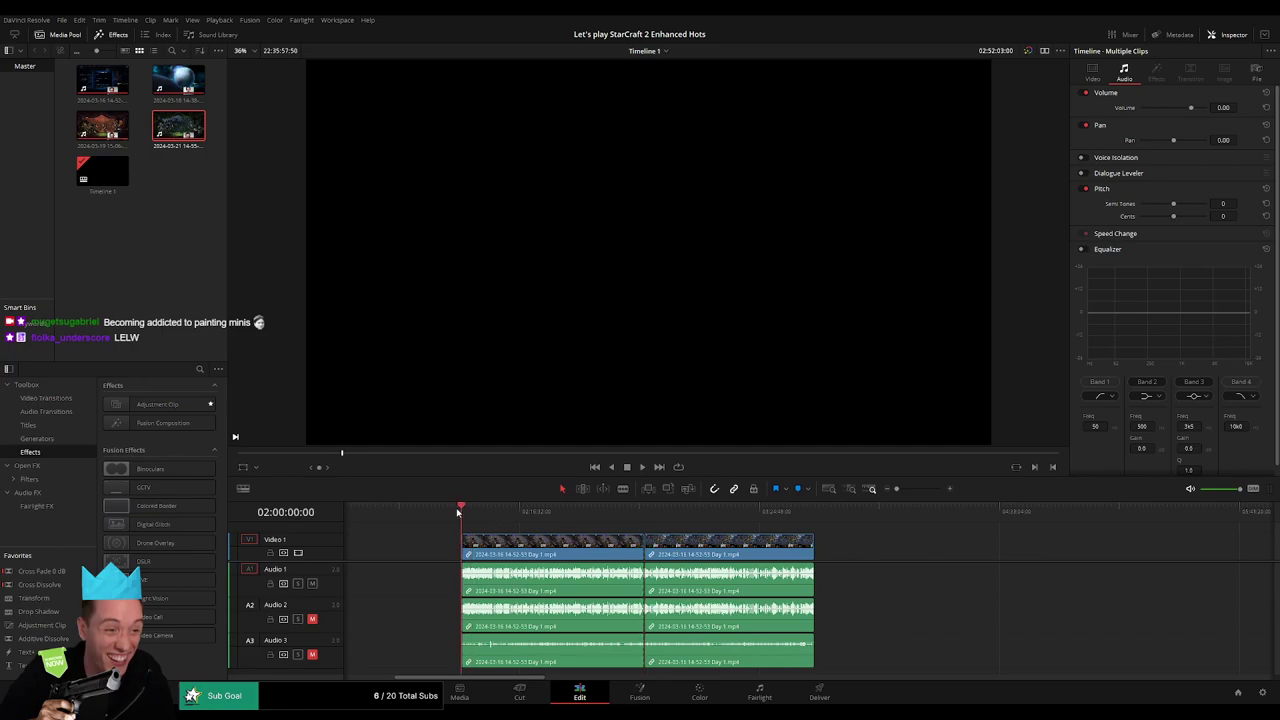
click(646, 518)
scroll(508, 532, right, 5)
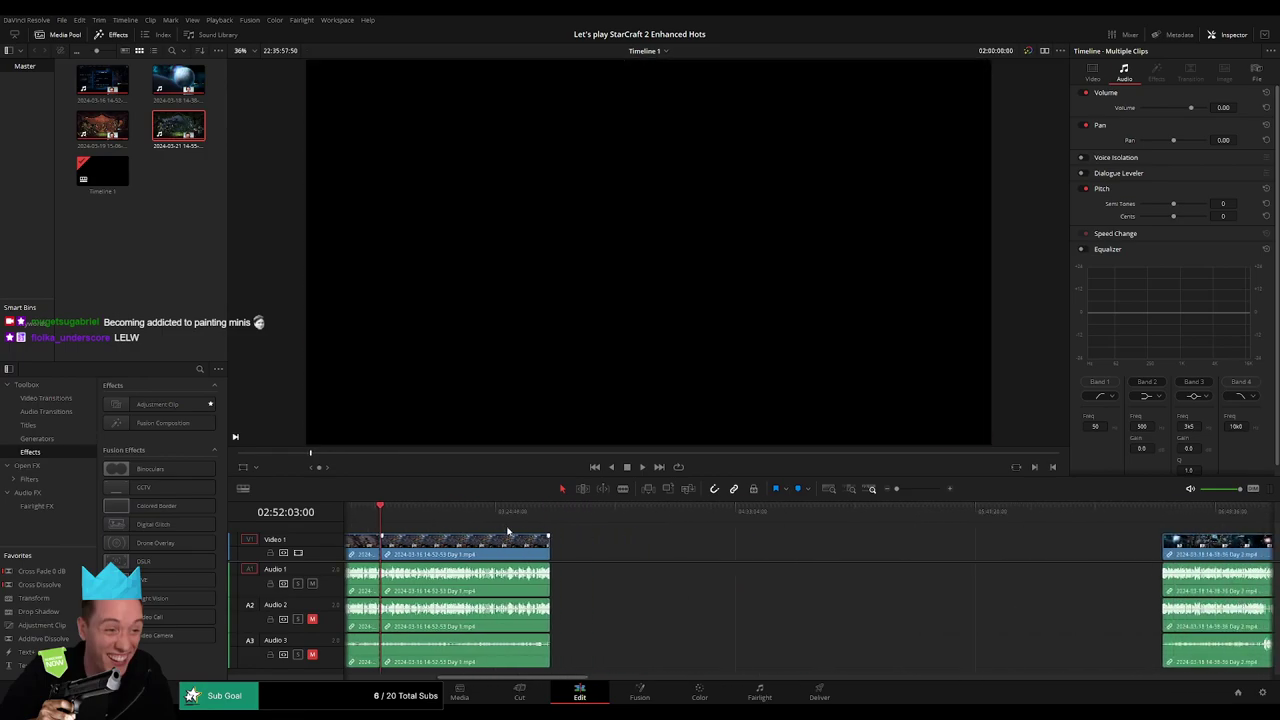
drag(508, 540, 742, 540)
drag(440, 515, 732, 545)
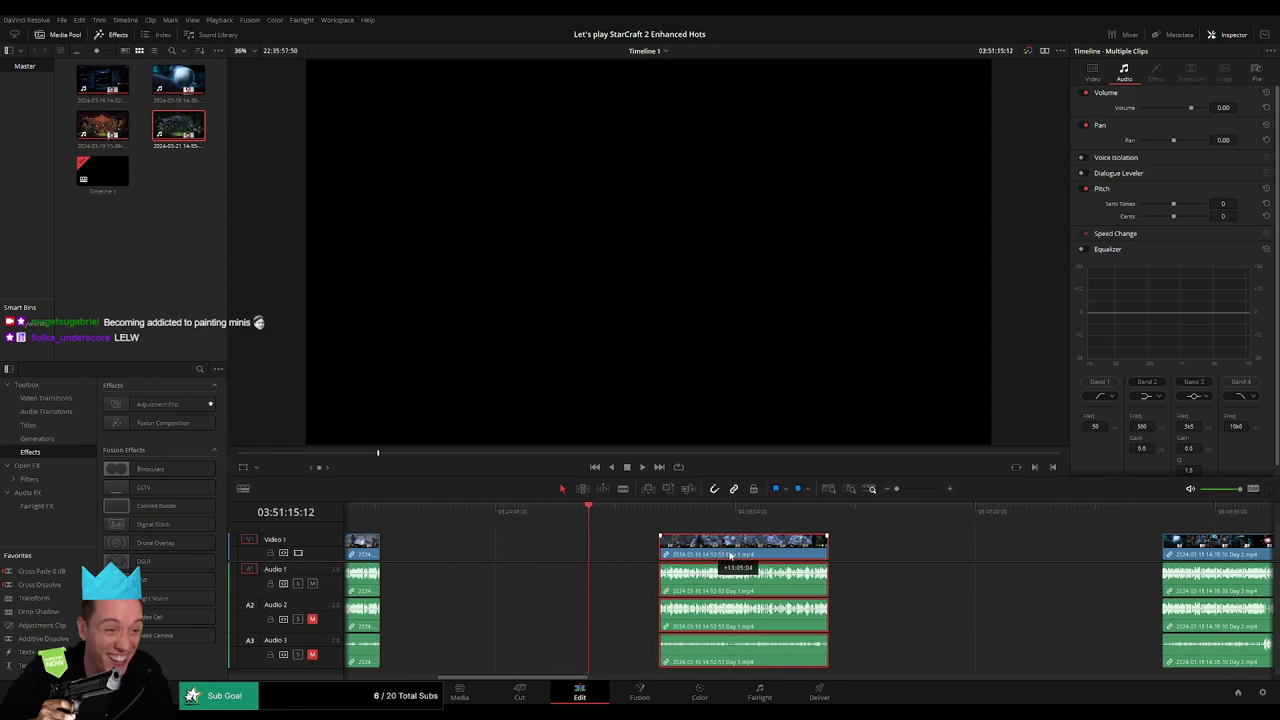
click(571, 545)
click(380, 512)
Step: Slide the Day 2 clip group left to the 04:00:00:00 playhead and play from there
drag(621, 532, 631, 538)
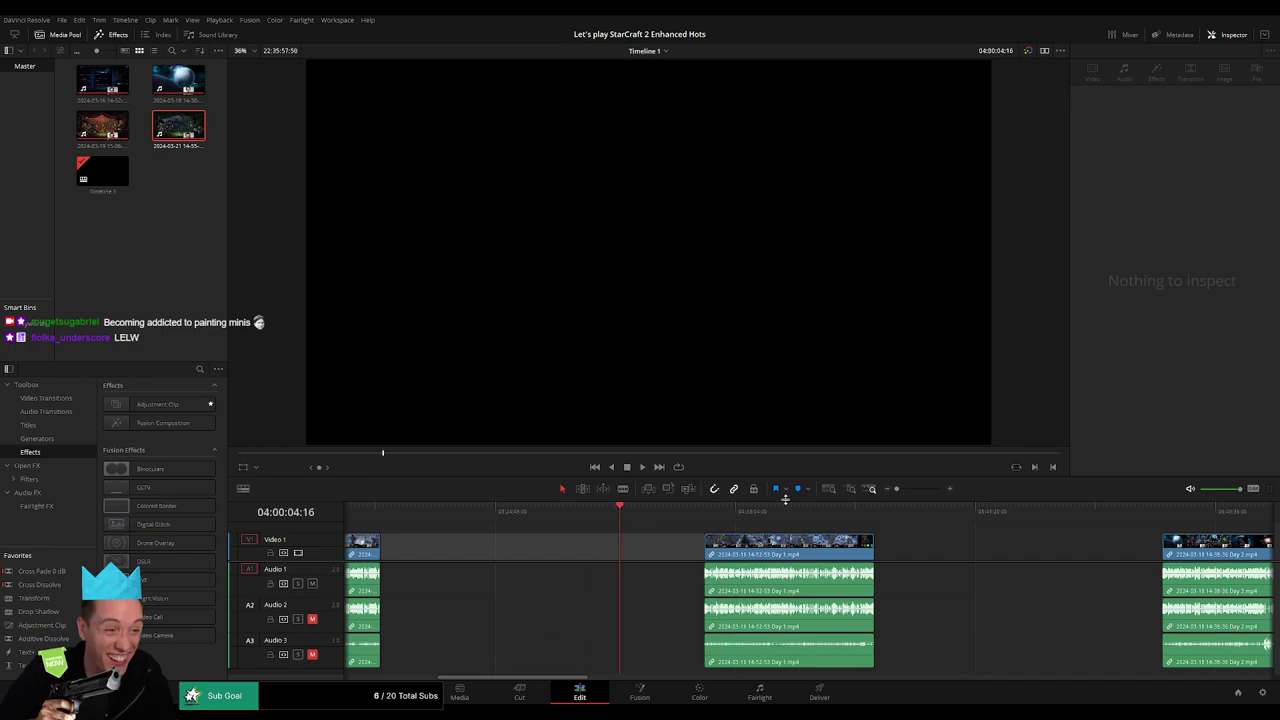
drag(896, 489, 908, 492)
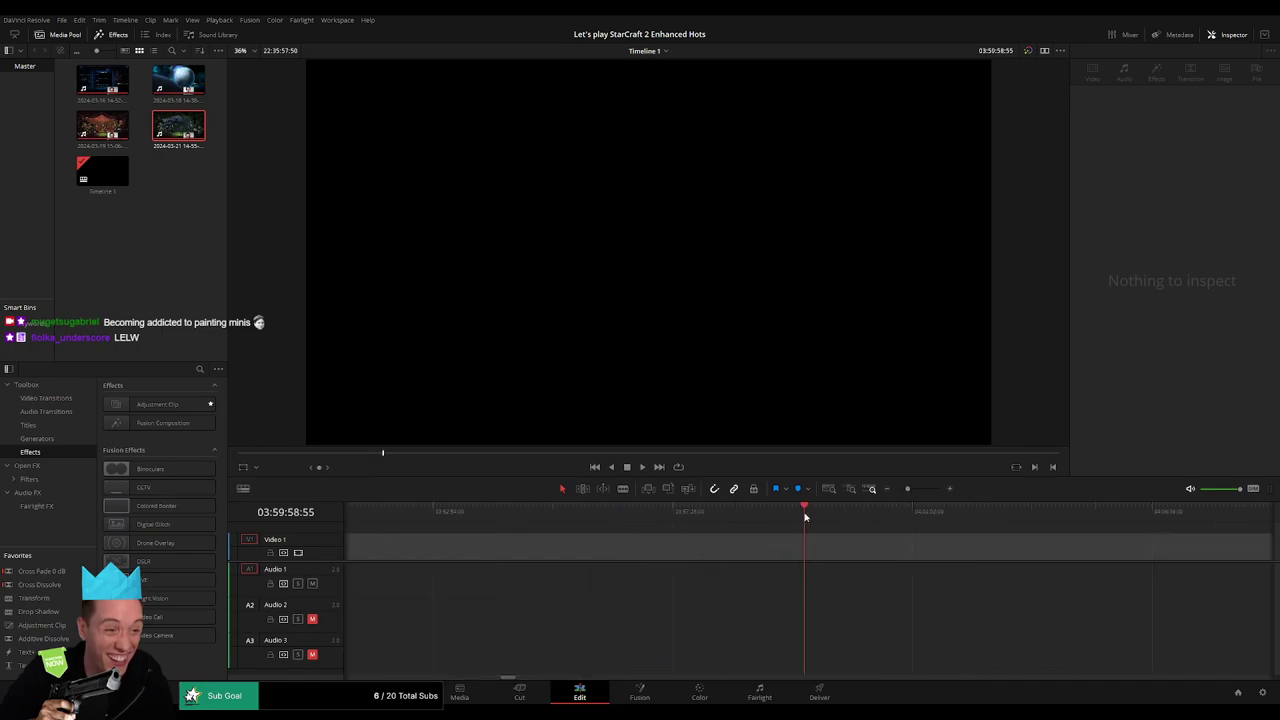
drag(905, 490, 894, 490)
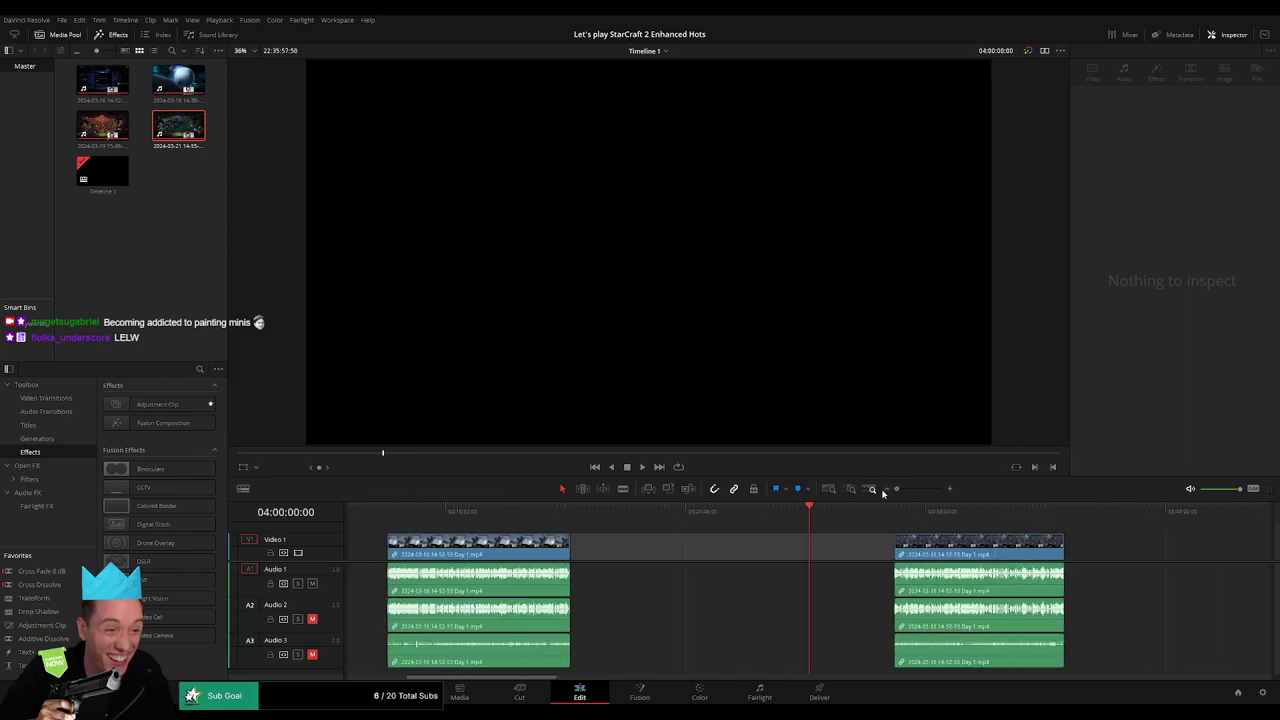
drag(934, 540, 848, 533)
key(space)
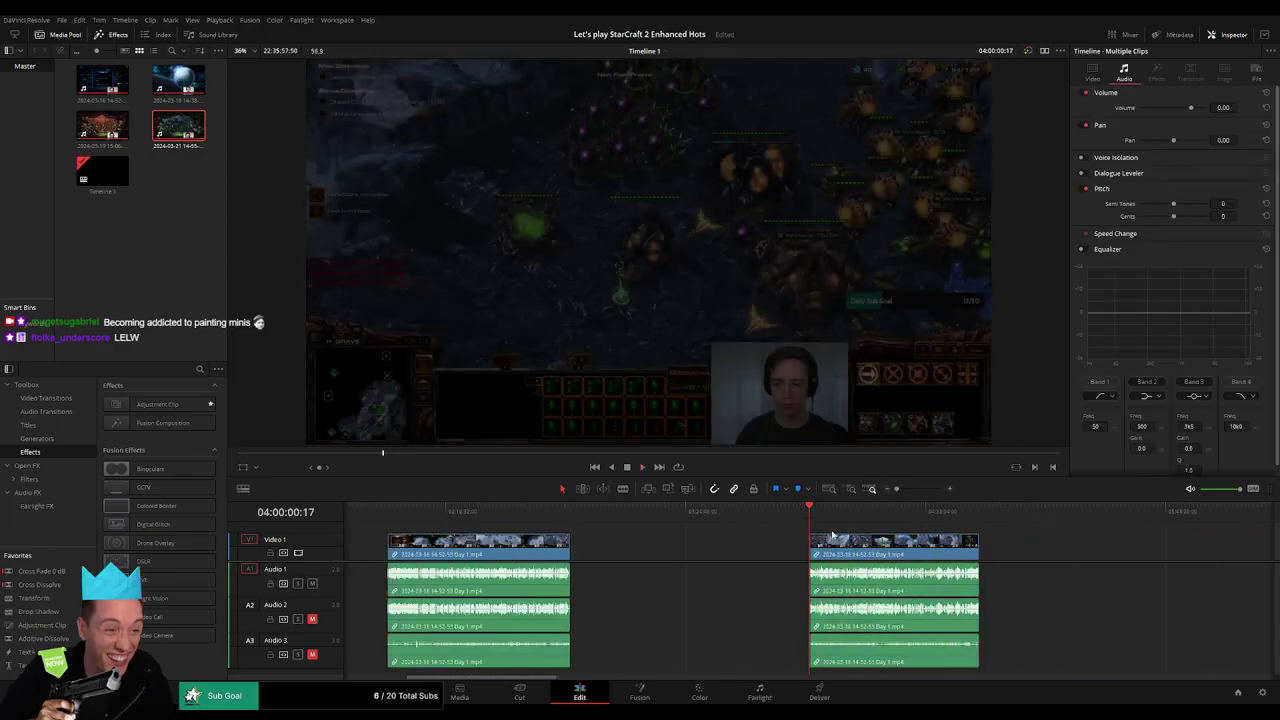
click(650, 515)
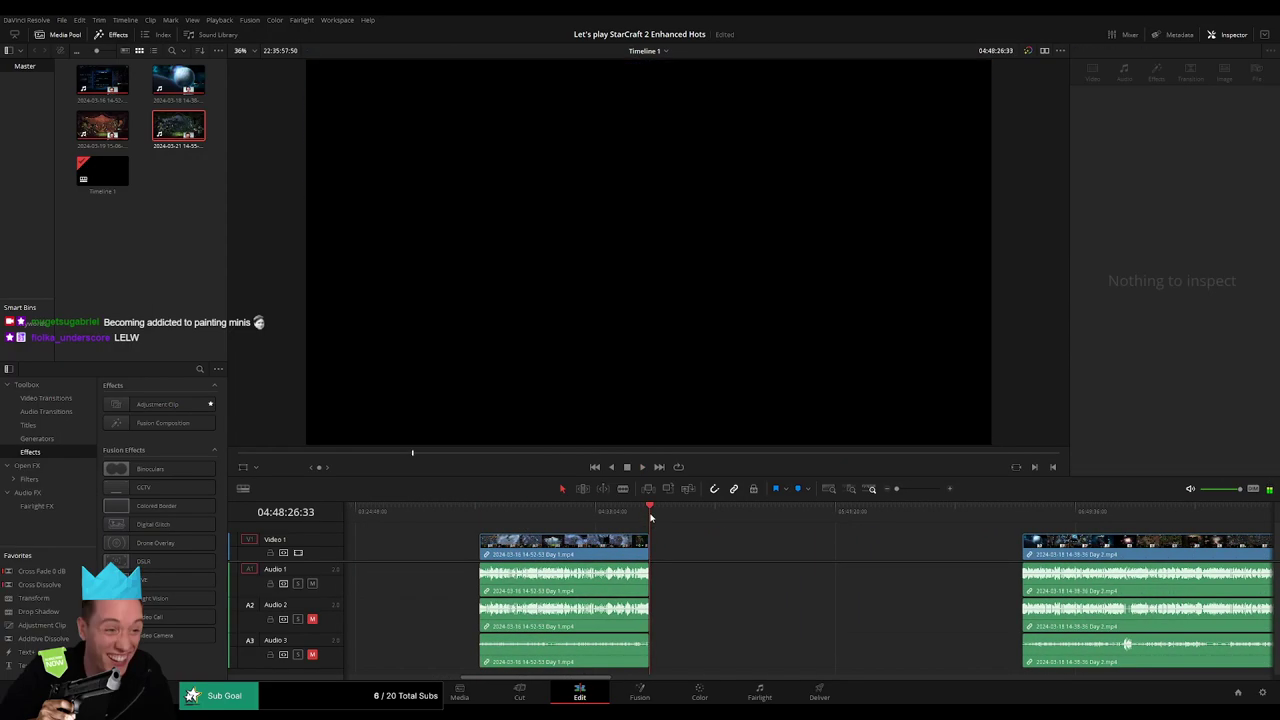
drag(1022, 551, 650, 551)
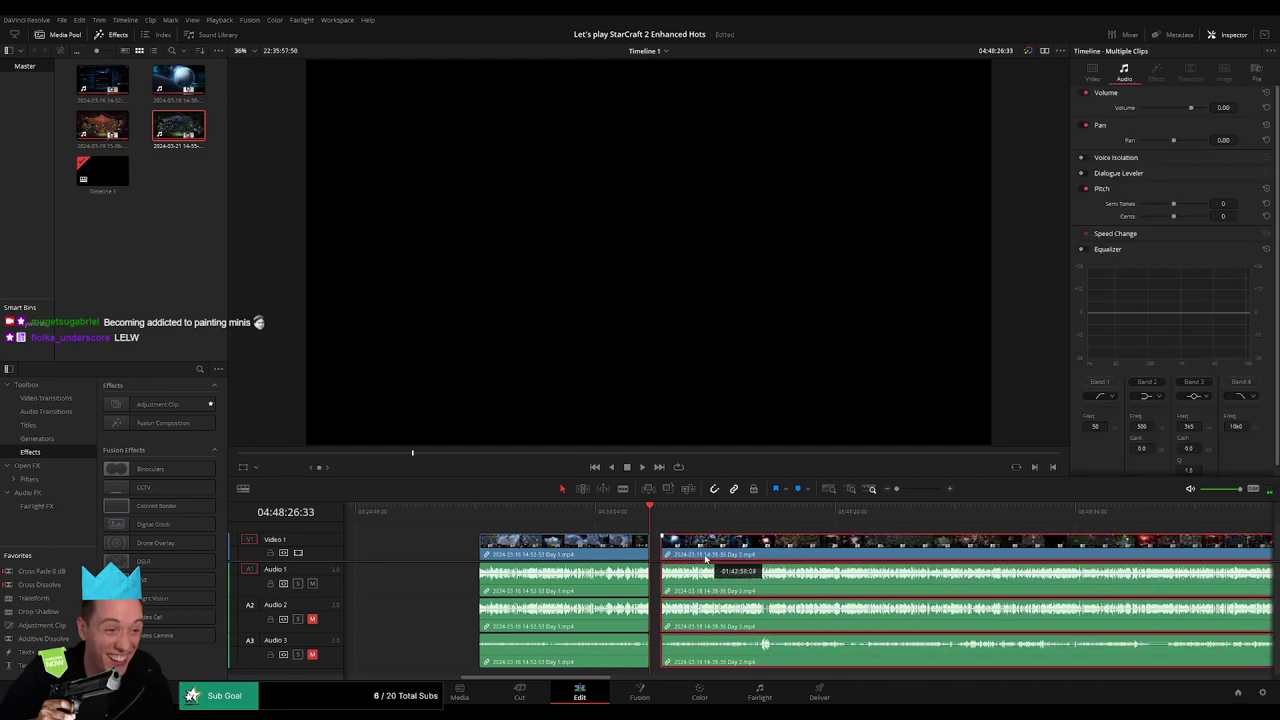
click(486, 515)
click(480, 515)
key(space)
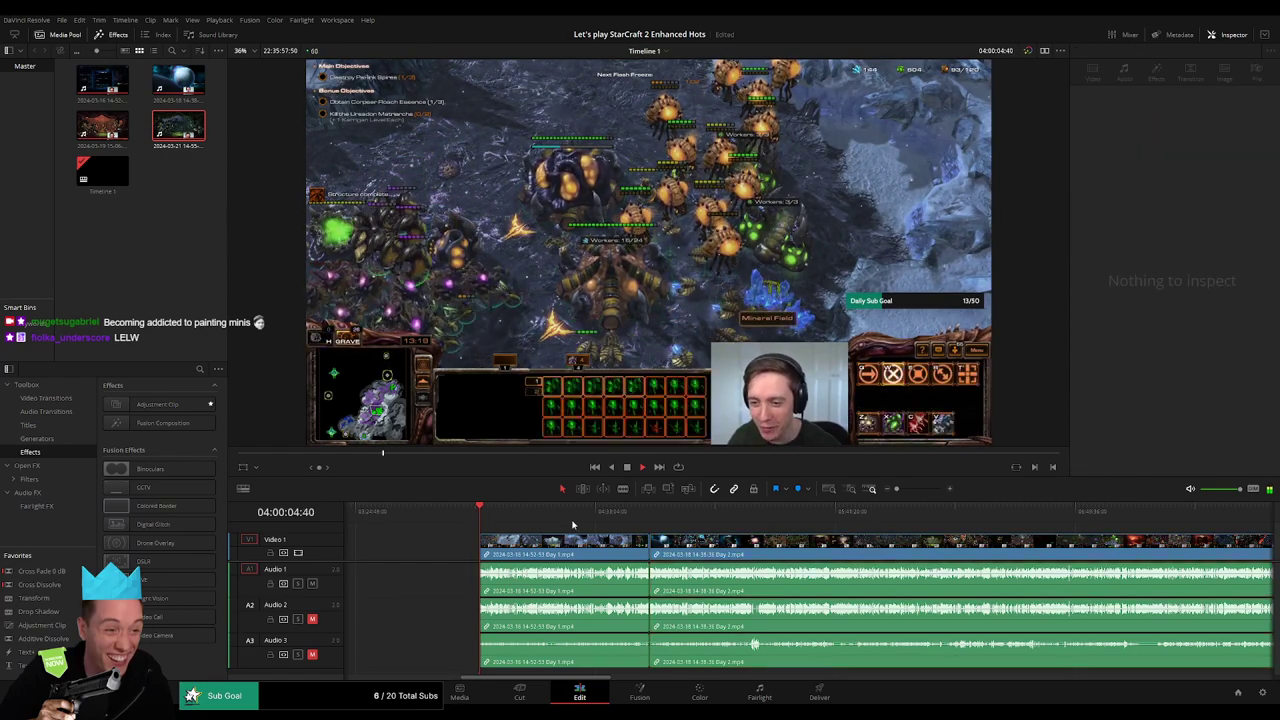
drag(896, 488, 917, 491)
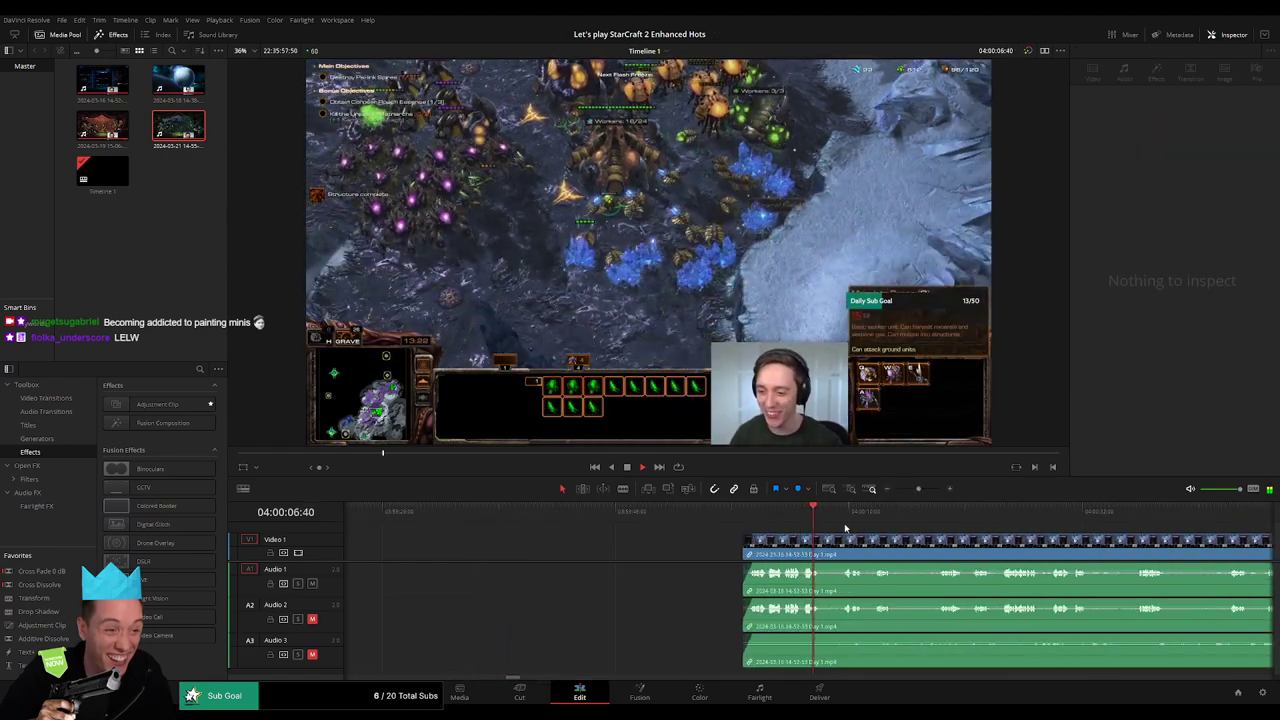
click(843, 528)
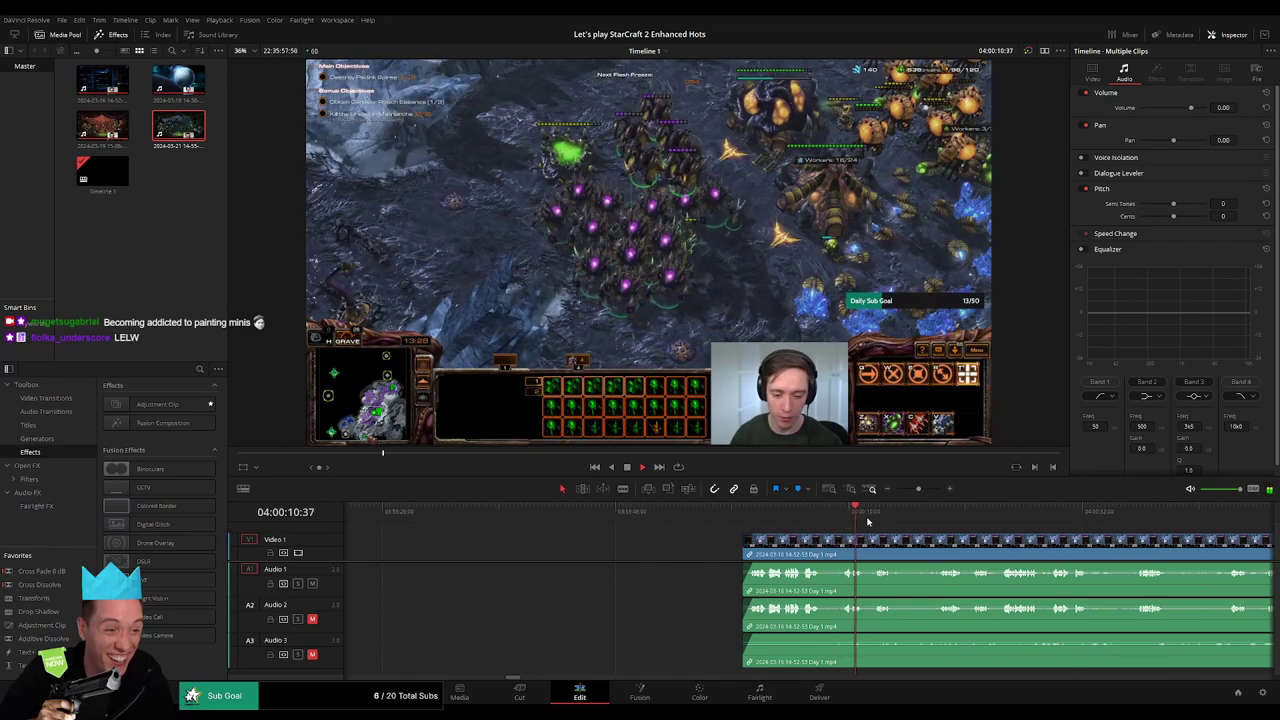
click(933, 516)
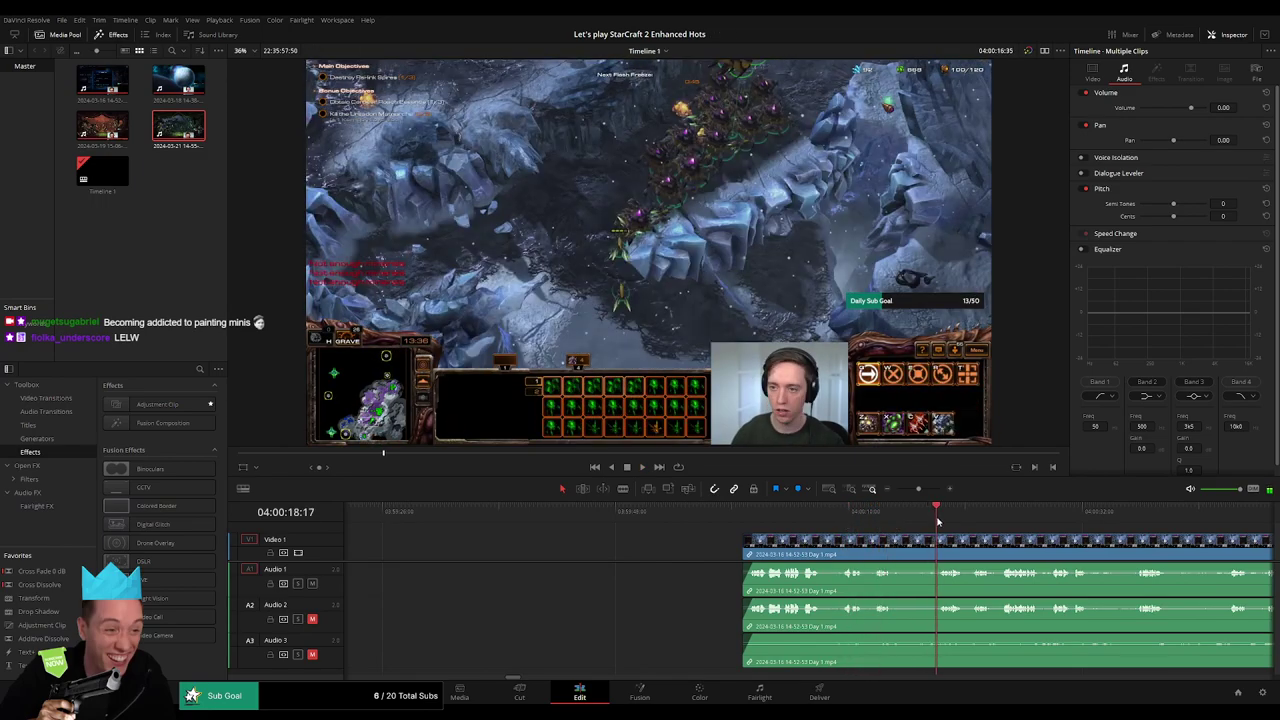
drag(965, 520, 987, 525)
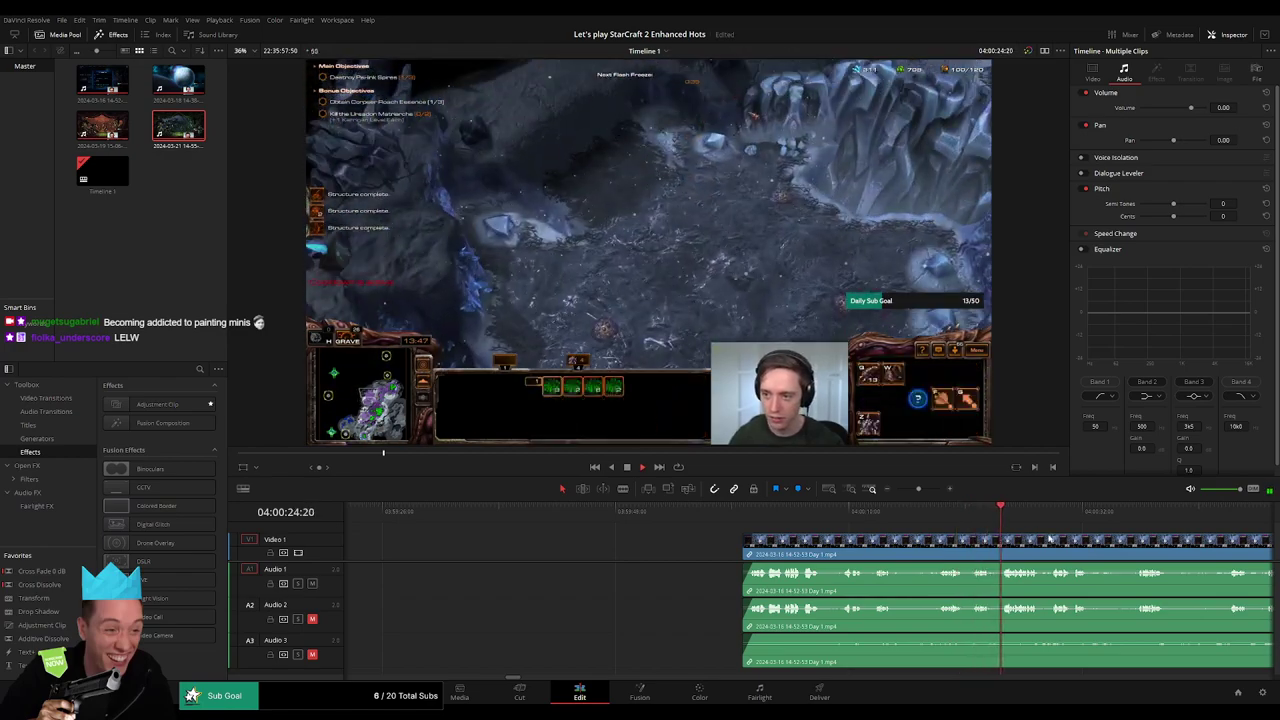
scroll(757, 532, right, 3)
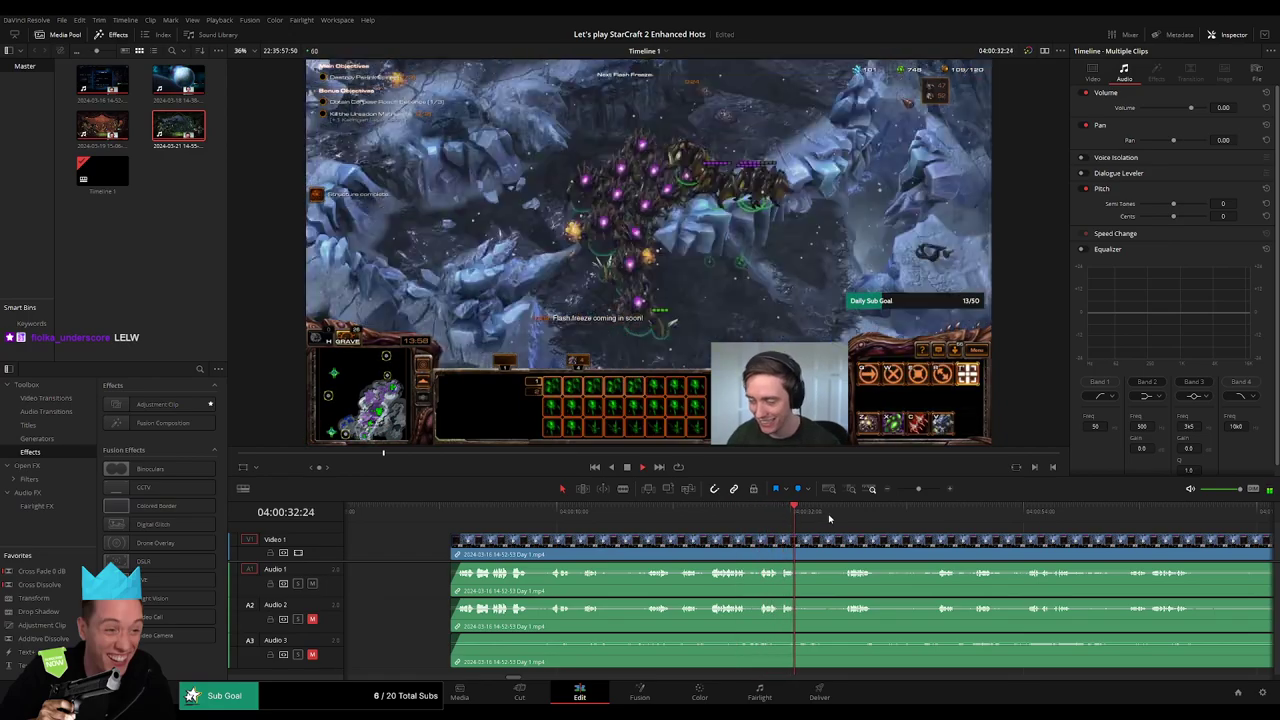
click(807, 512)
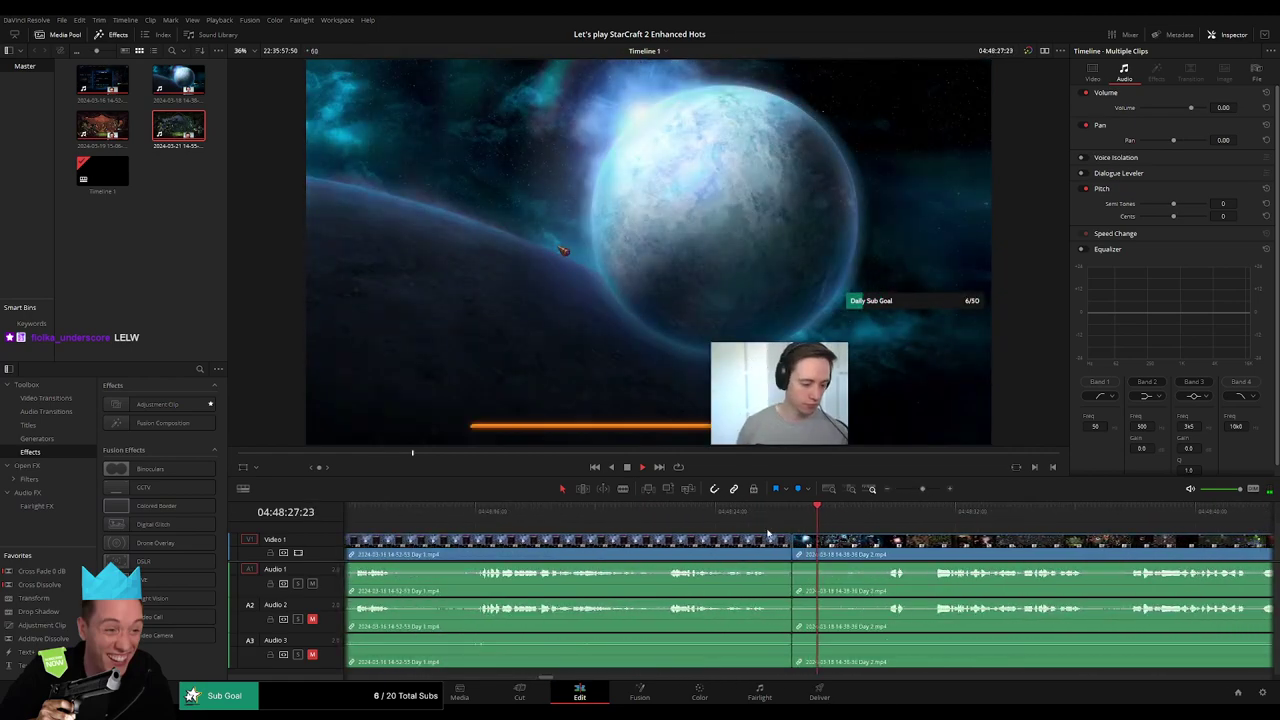
Step: Add a crossfade at the Day 1–Day 2 cut on the video and all audio tracks
click(656, 520)
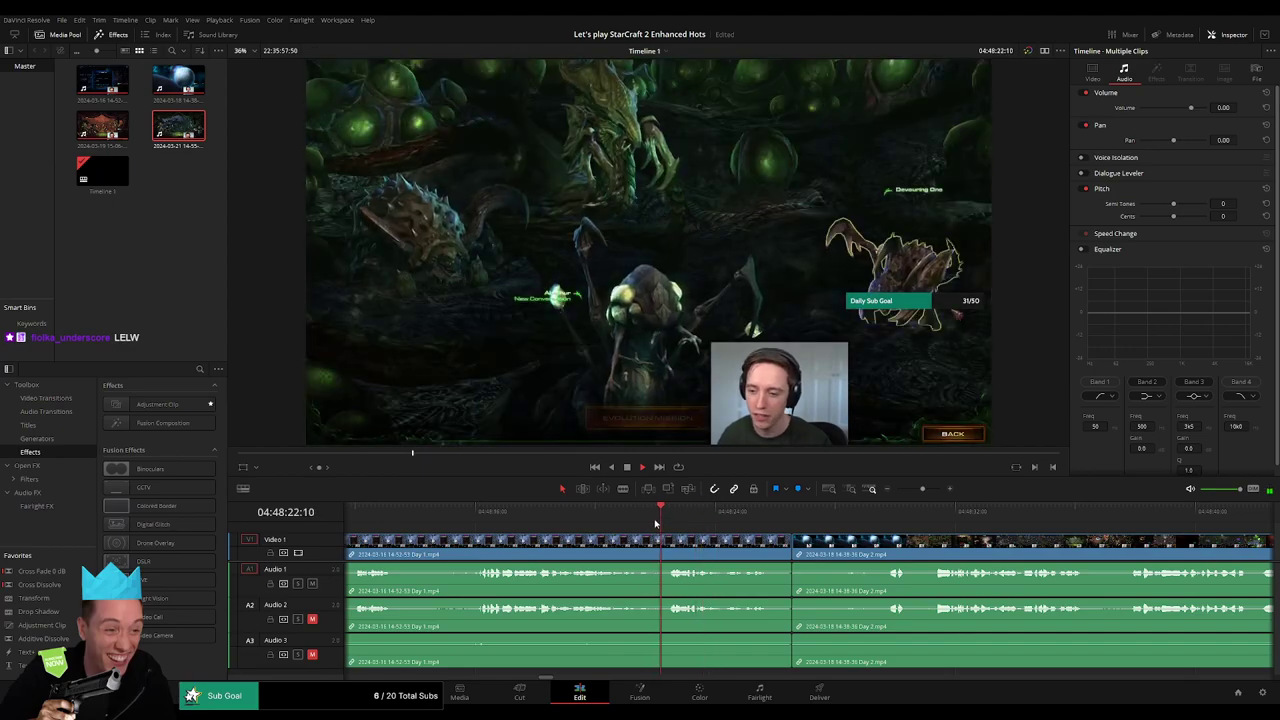
key(space)
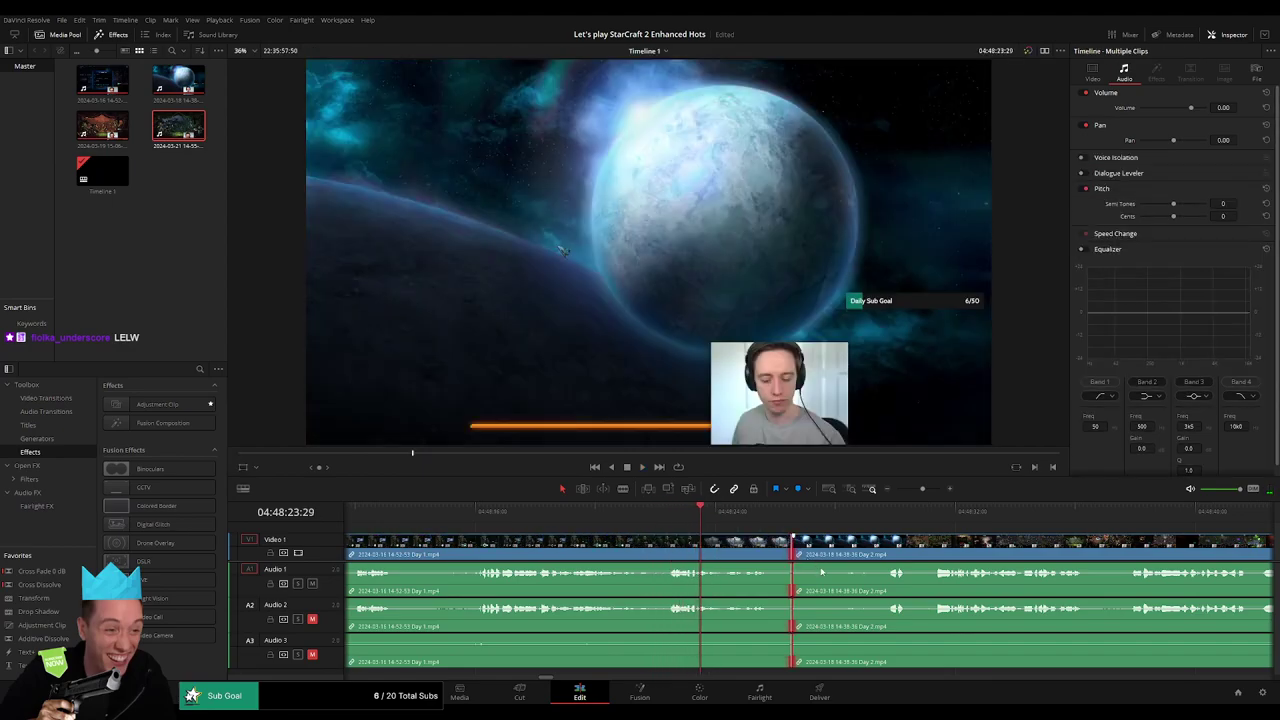
key(space)
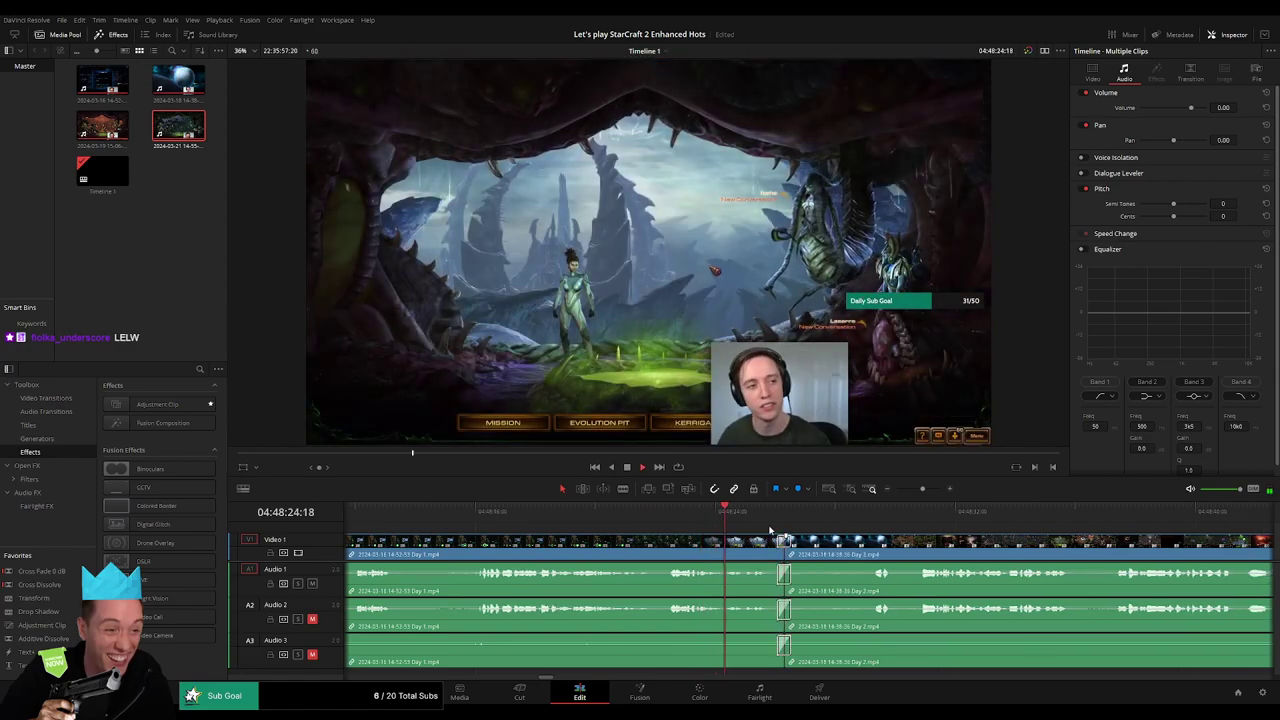
Step: Scrub forward and play the Day 2 footage past the crossfade
scroll(770, 530, right, 3)
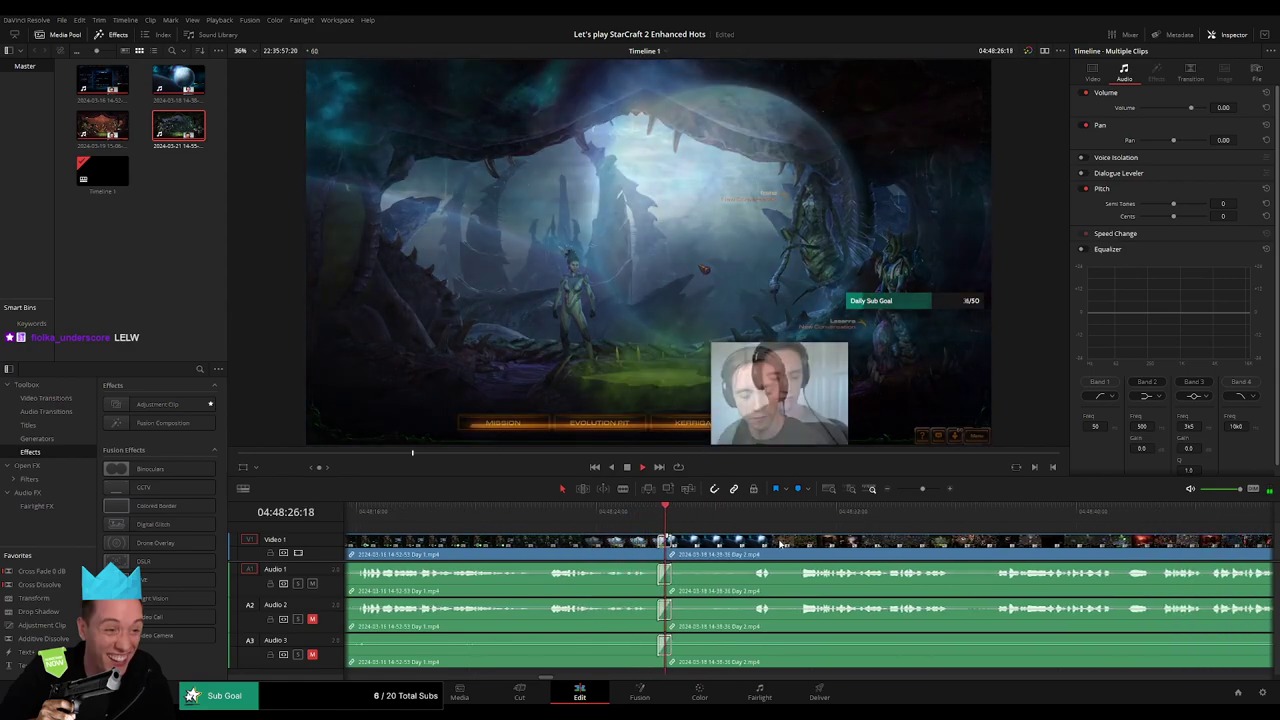
click(758, 521)
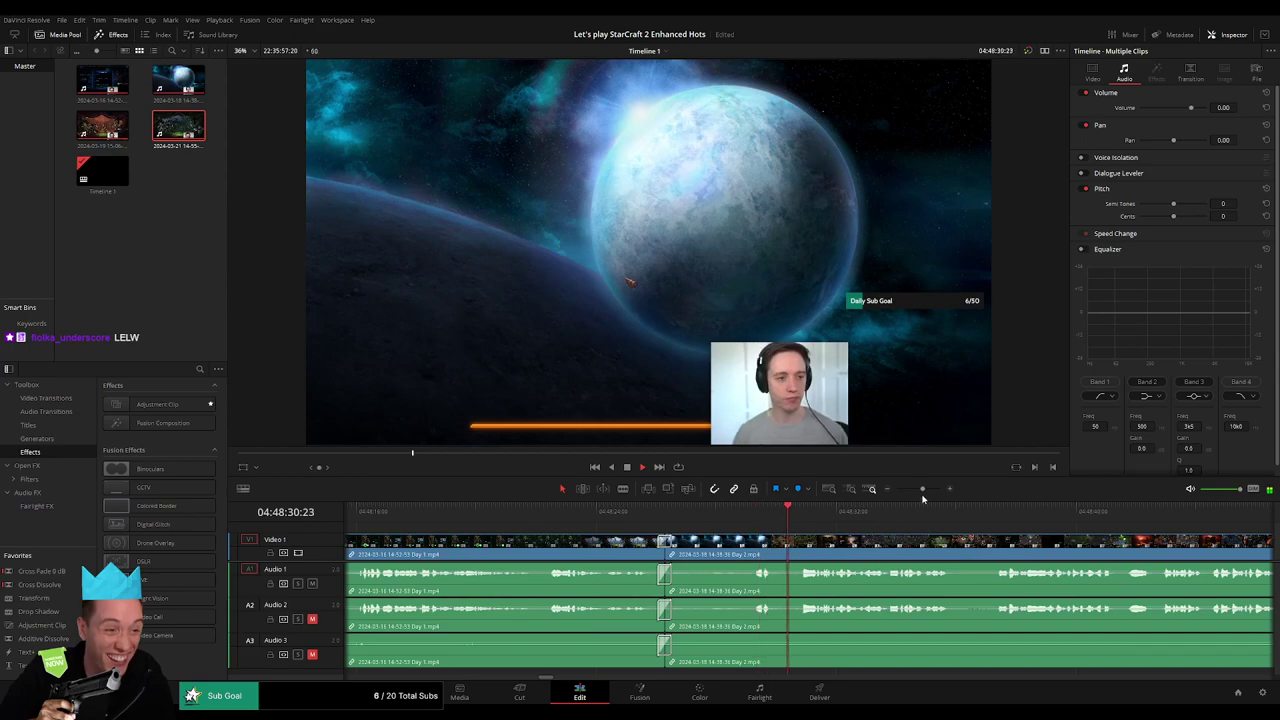
scroll(880, 530, right, 5)
click(755, 520)
mouse_move(755, 520)
mouse_down()
mouse_move(877, 524)
mouse_move(923, 490)
mouse_up()
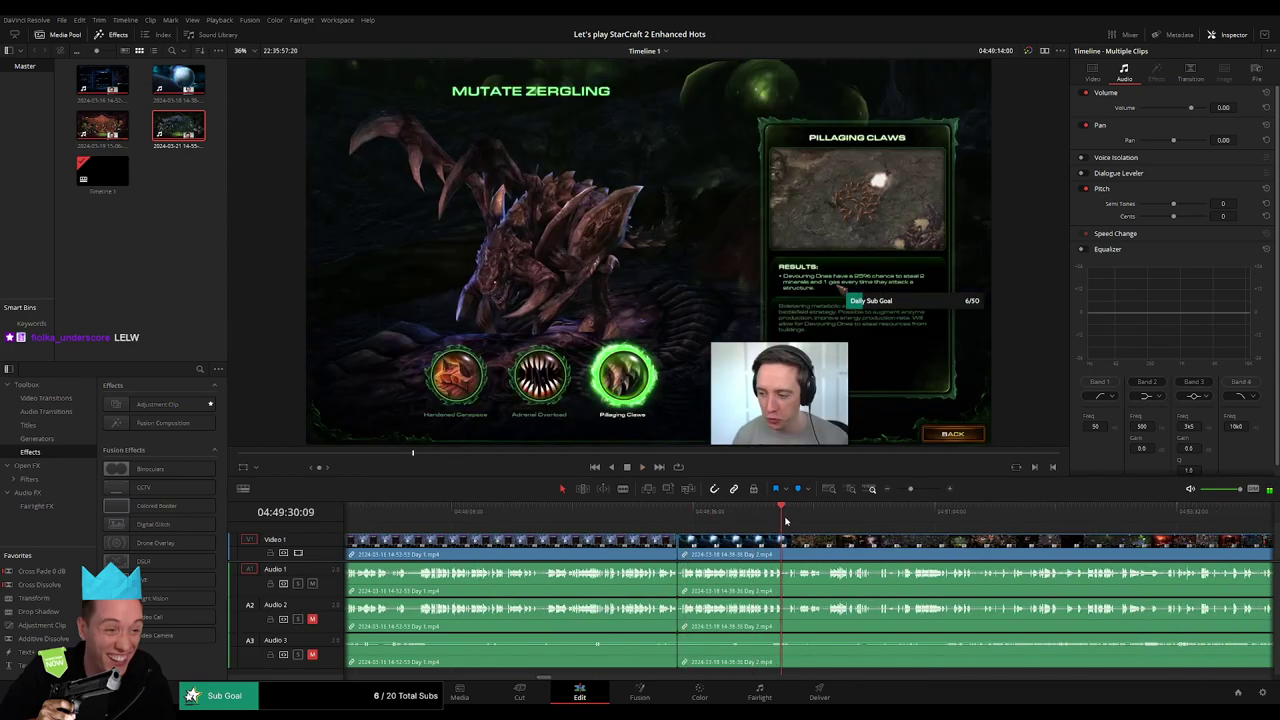
key(space)
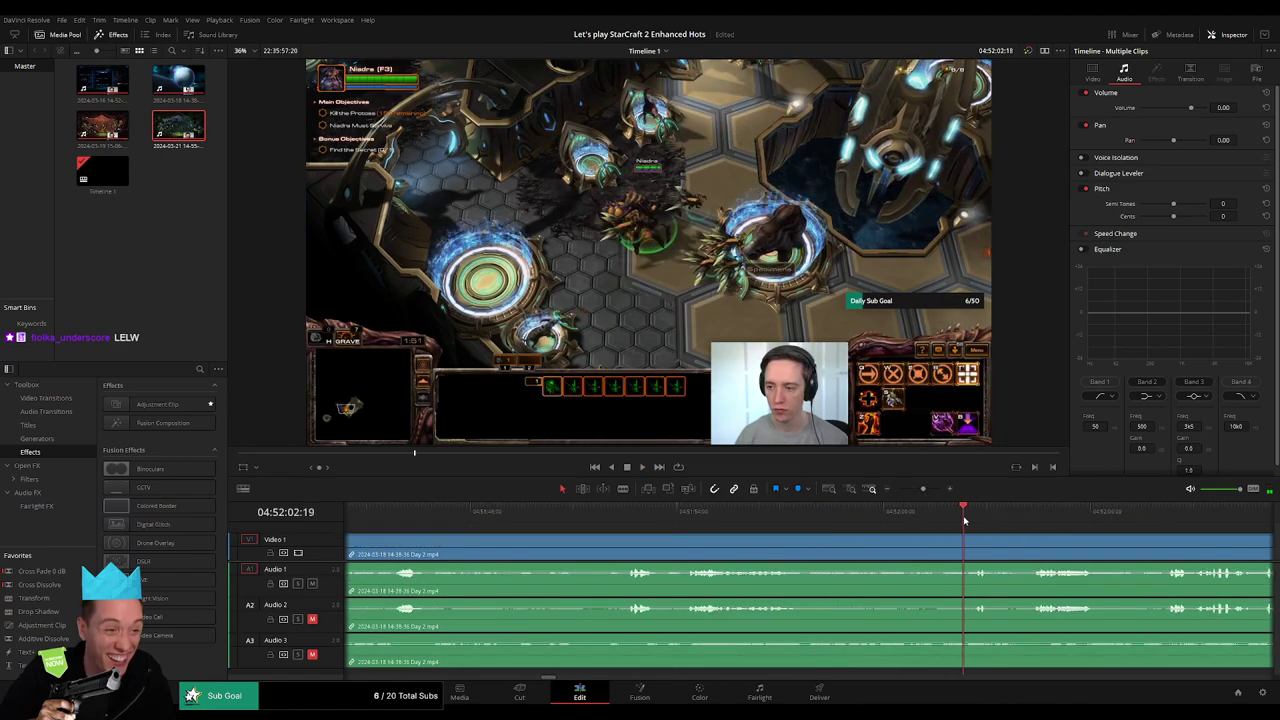
Step: Blade all tracks at 04:52:02, trim the following section, and preview the join
click(687, 520)
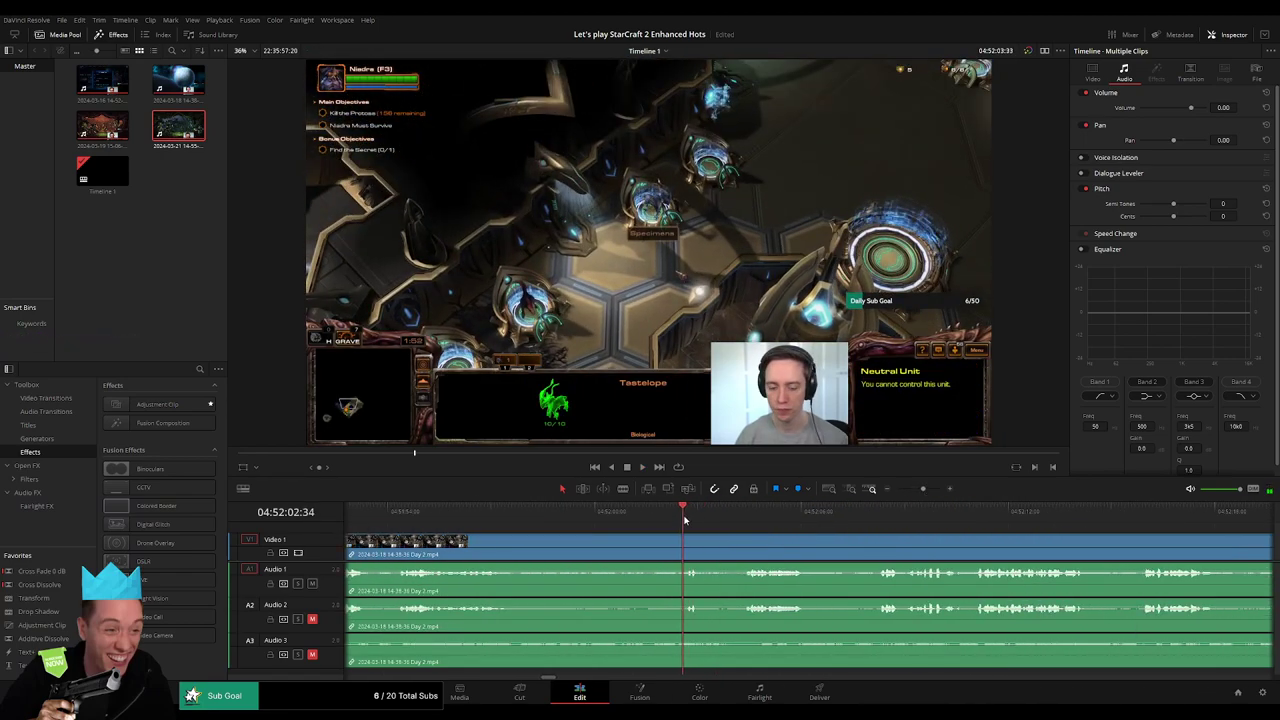
drag(685, 520, 665, 522)
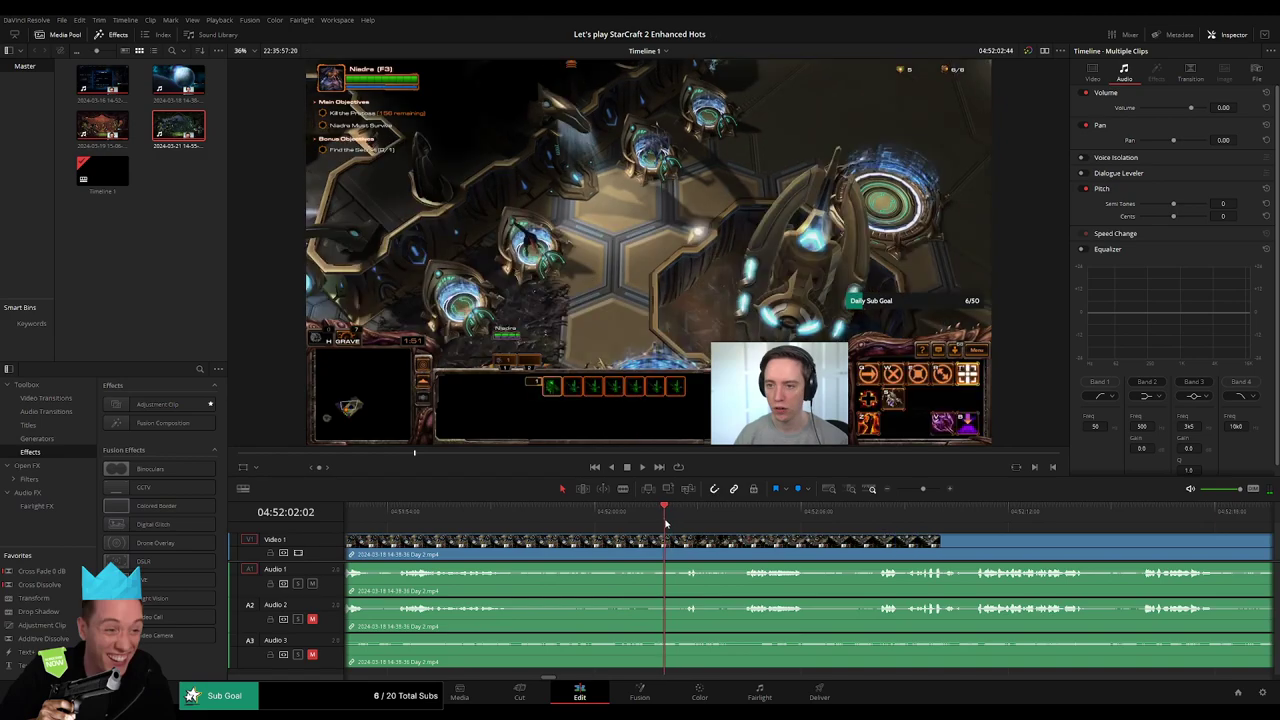
key(ctrl+b)
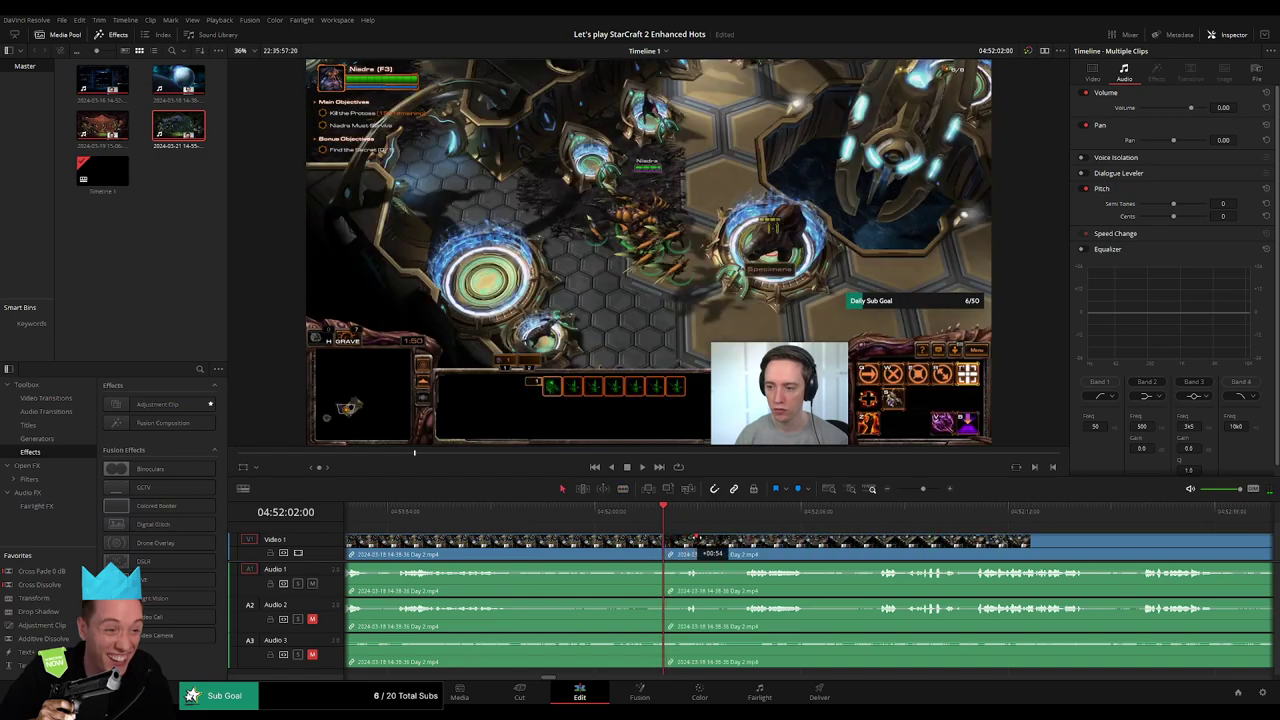
drag(699, 538, 660, 537)
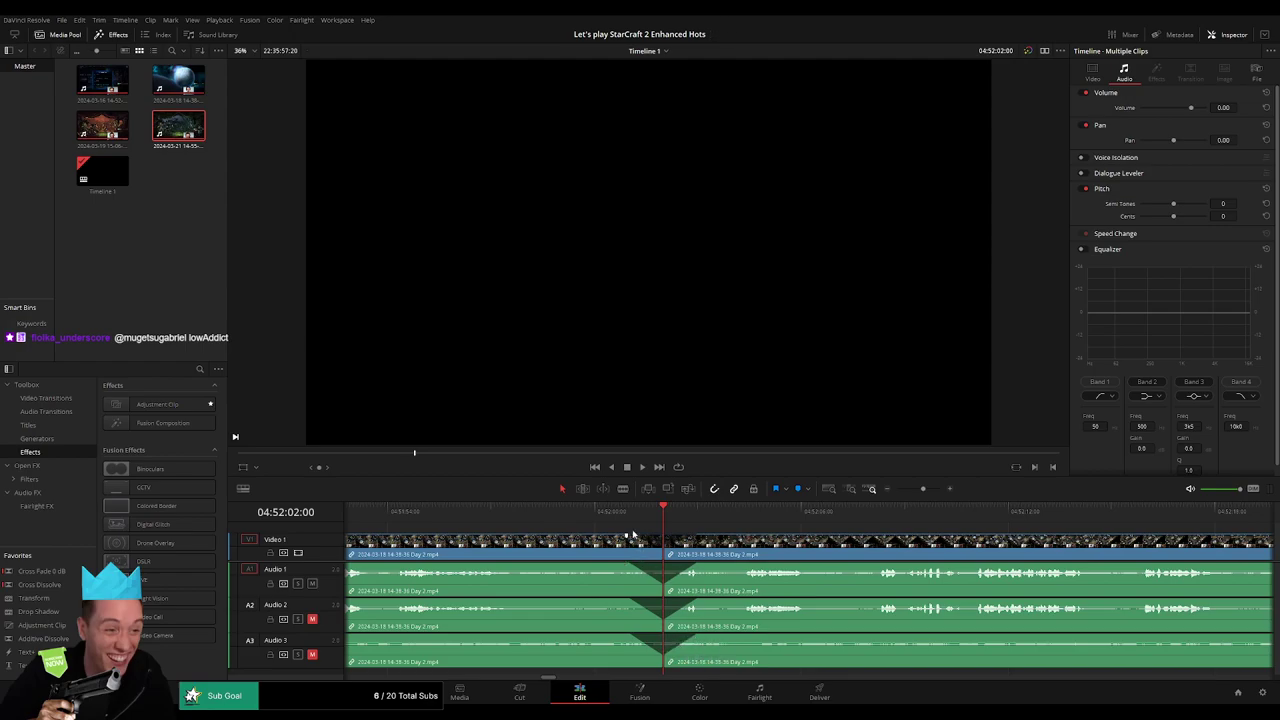
key(space)
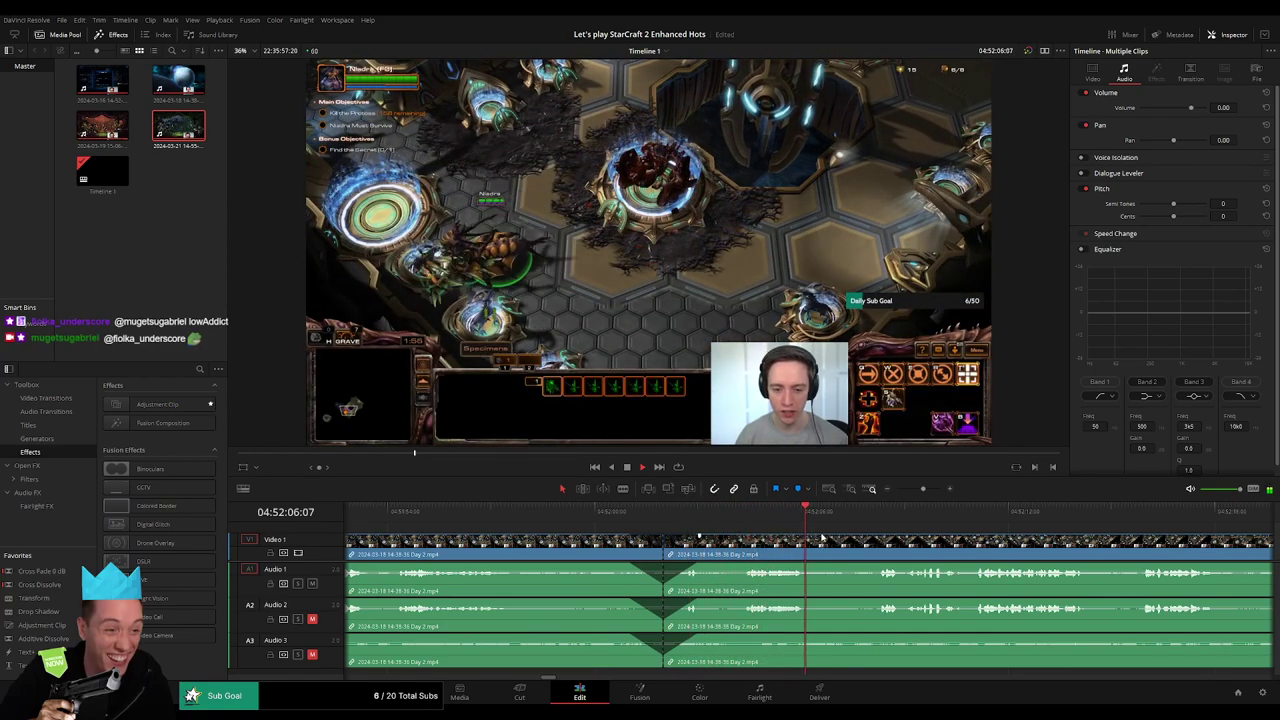
scroll(820, 539, right, 3)
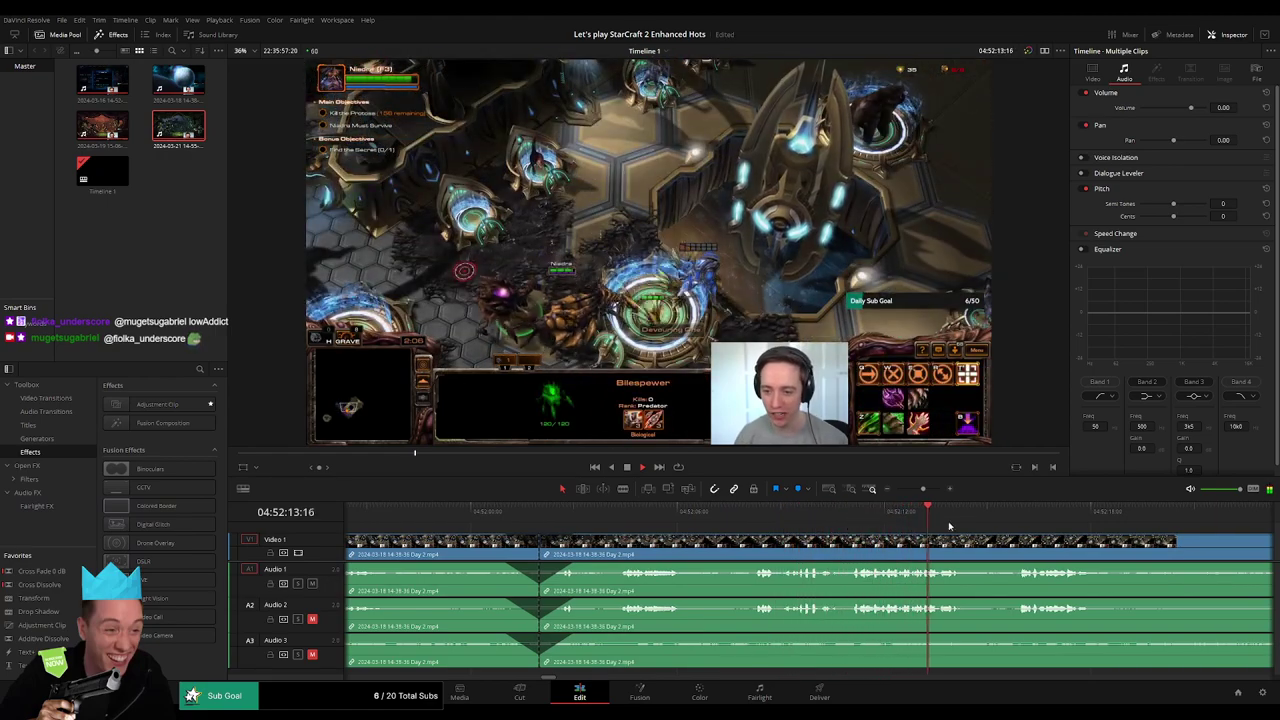
Step: Return to the 04:52:02 cut, then drag the later Day 2 clip left to snap at 06:00:00:00
scroll(832, 505, right, 3)
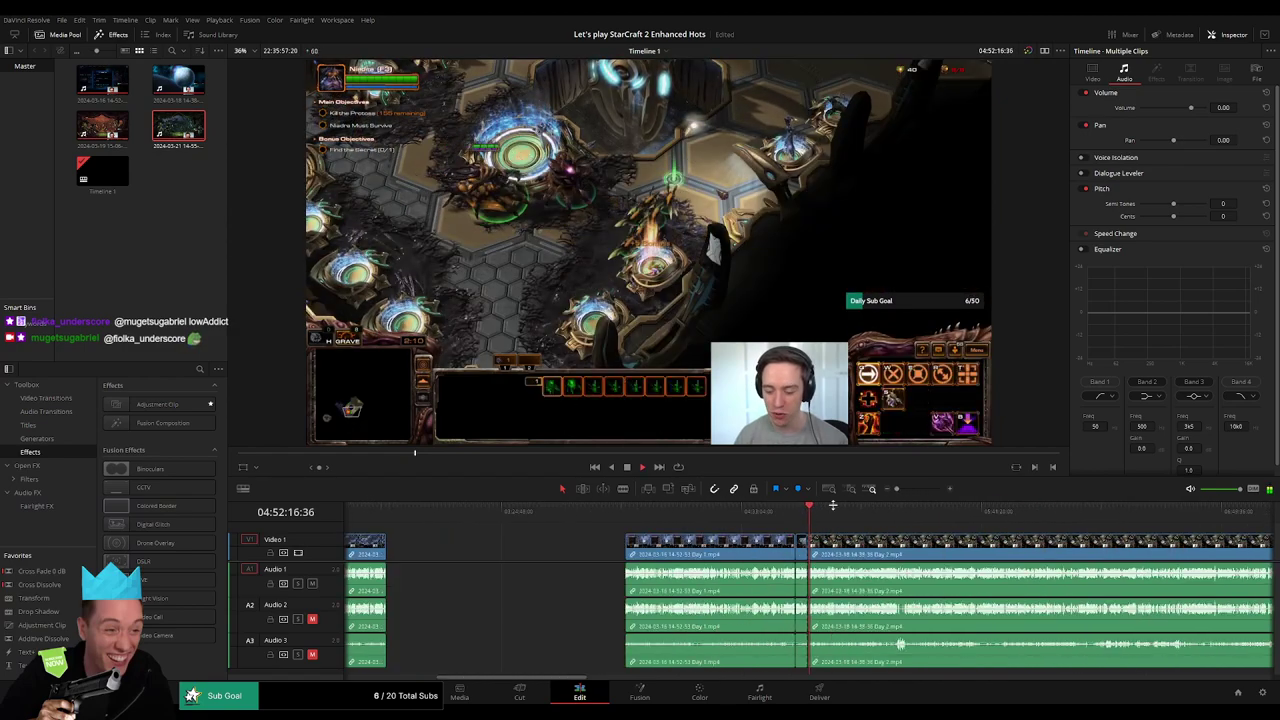
scroll(832, 505, right, 3)
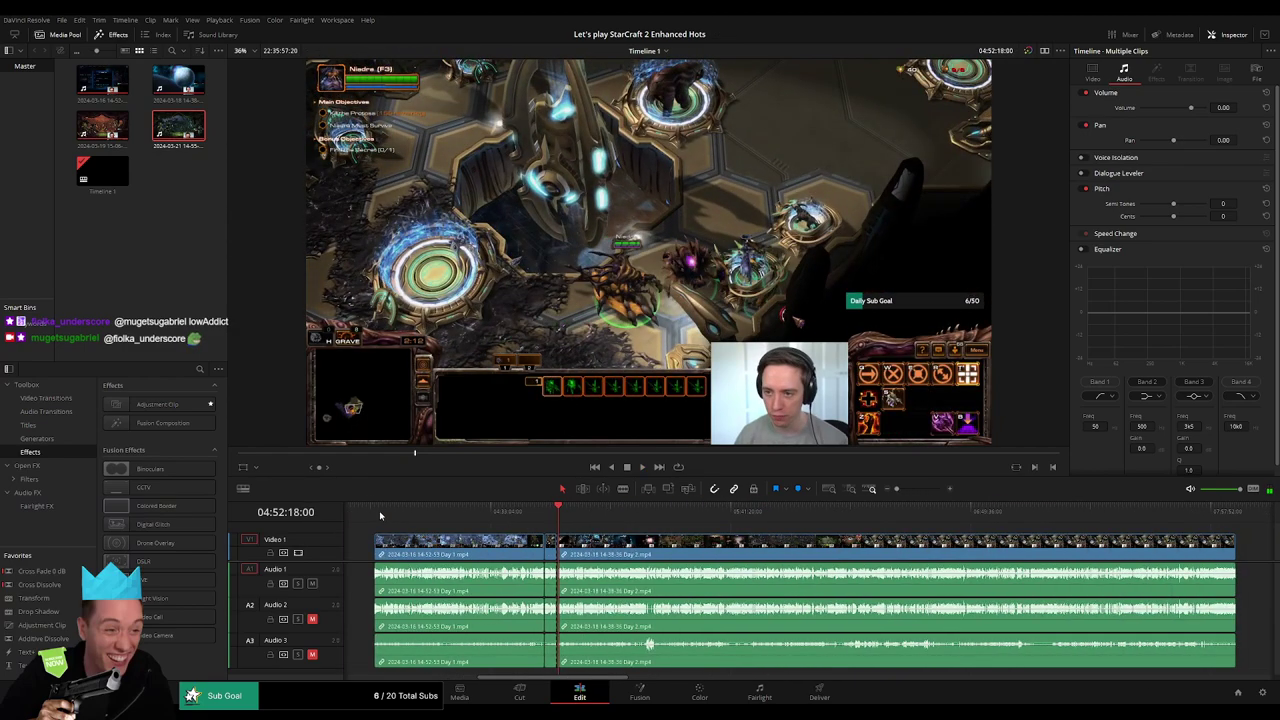
click(380, 515)
scroll(508, 536, down, 5)
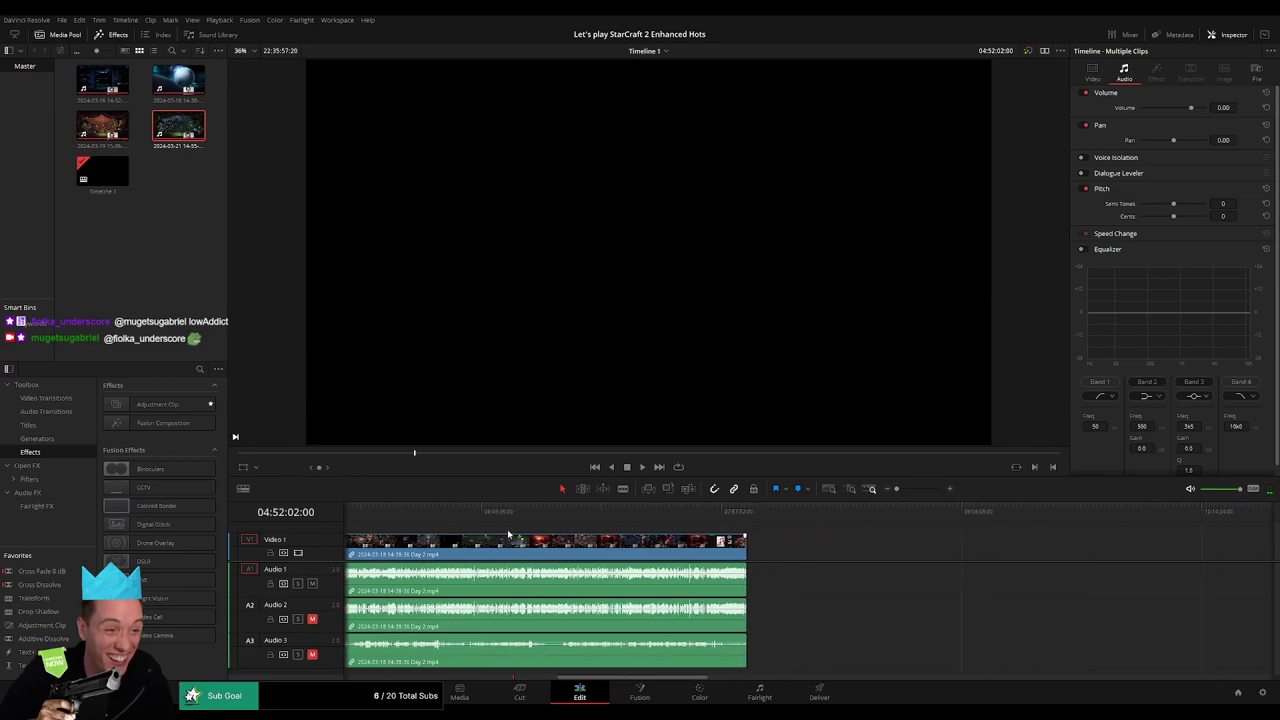
click(508, 538)
scroll(722, 550, up, 3)
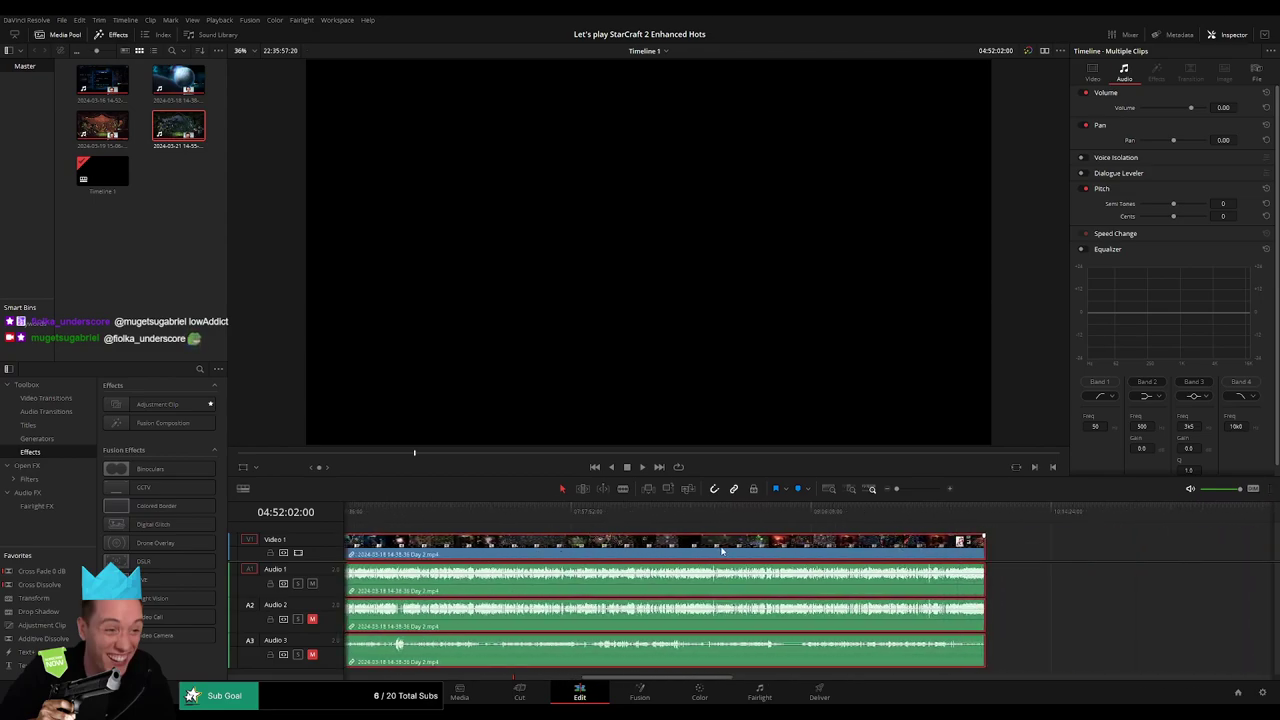
scroll(722, 550, left, 10)
click(551, 546)
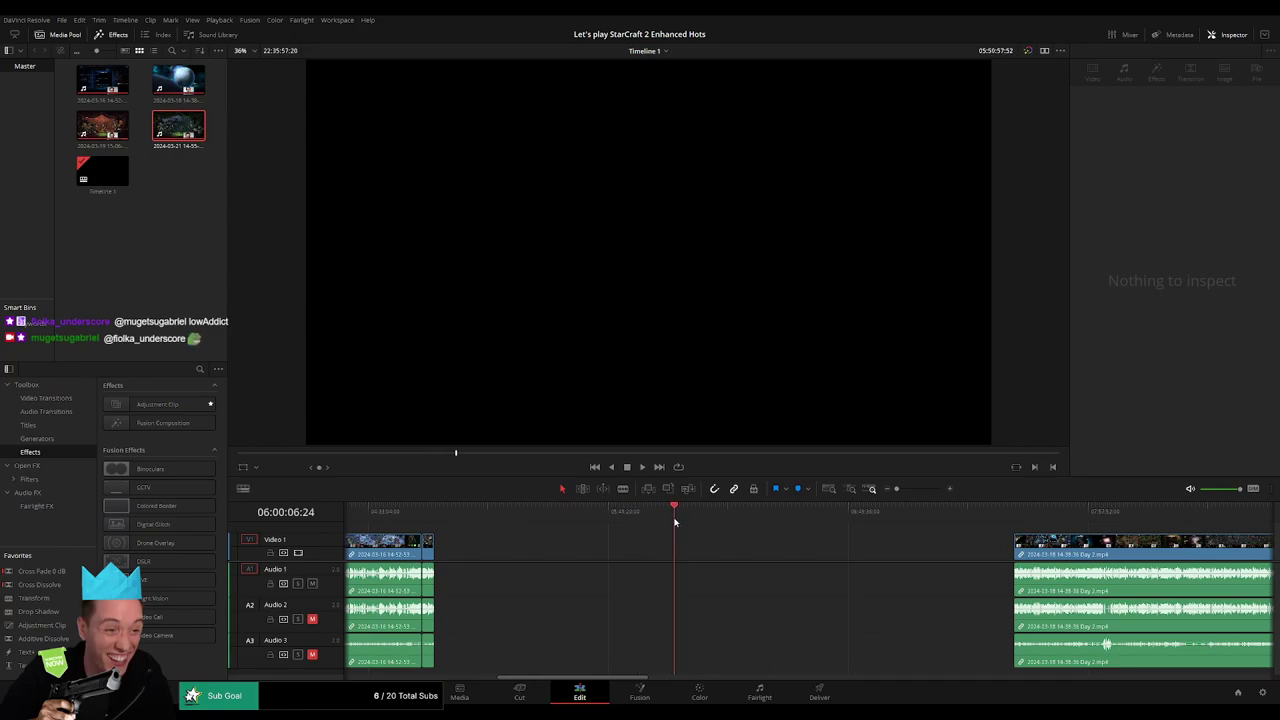
click(870, 488)
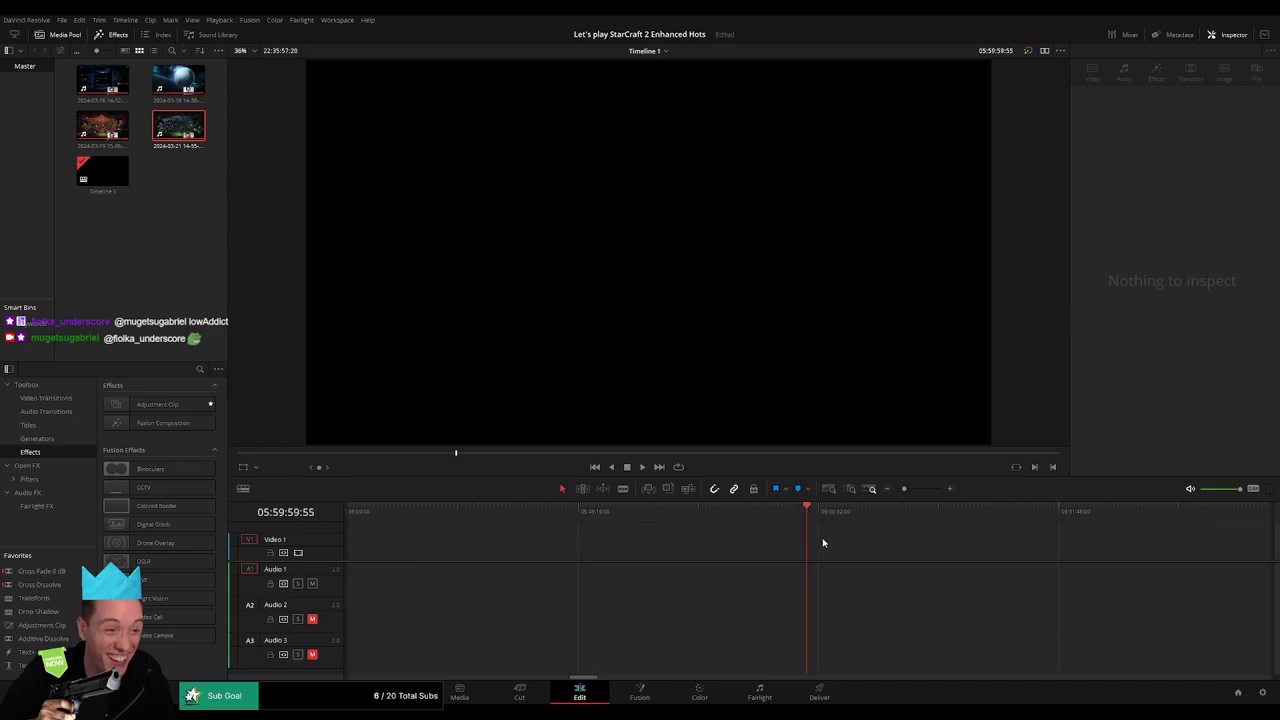
click(872, 489)
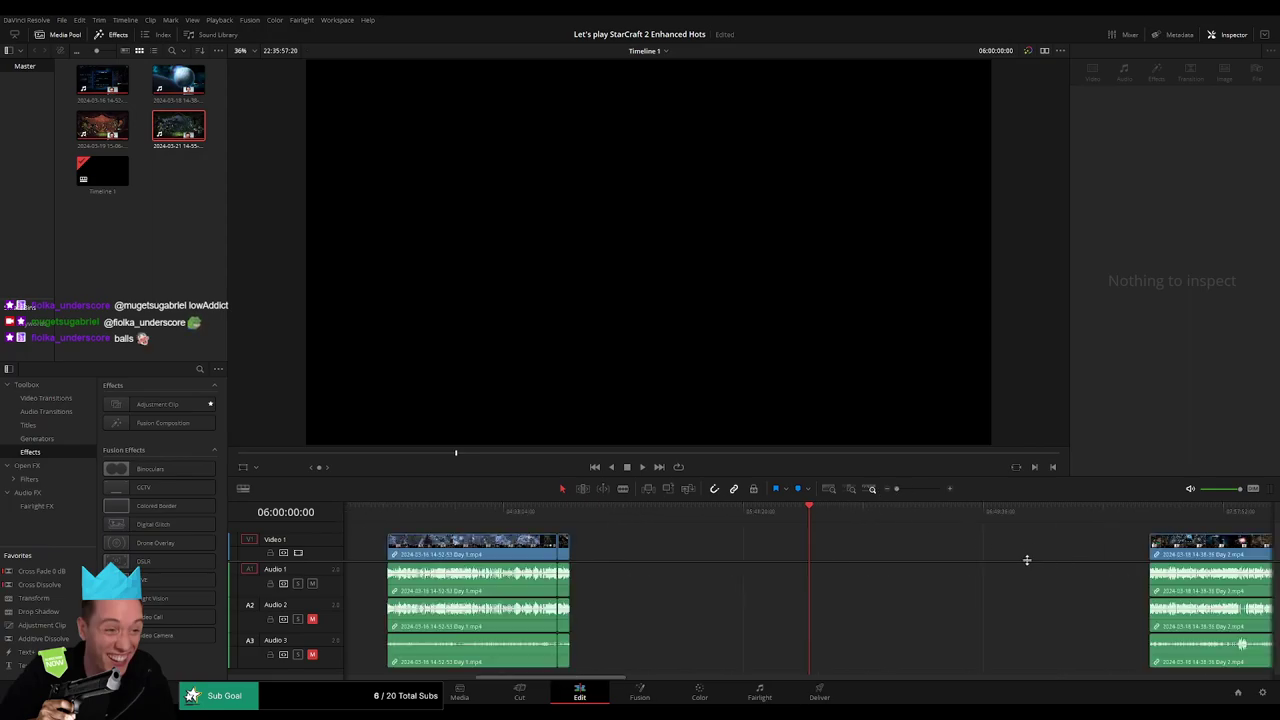
scroll(849, 554, down, 2)
mouse_move(1070, 545)
mouse_down()
mouse_move(731, 540)
mouse_move(759, 515)
mouse_move(783, 519)
mouse_up()
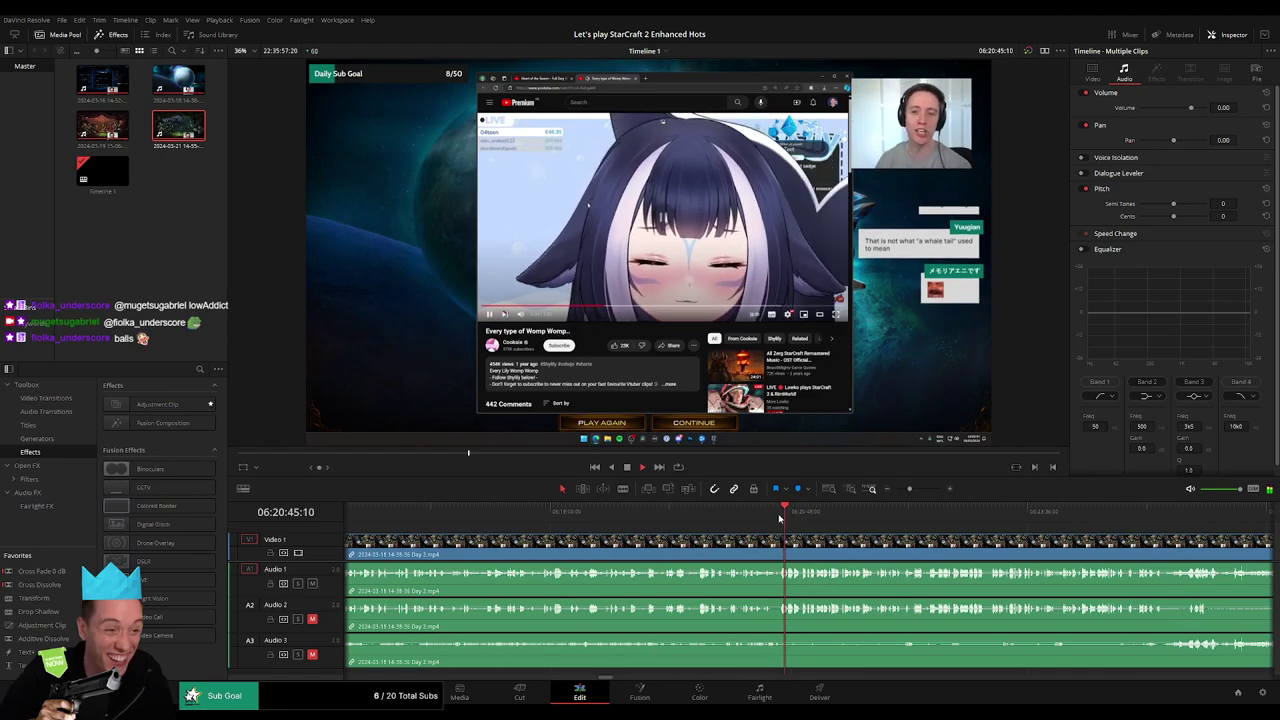
drag(775, 516, 699, 510)
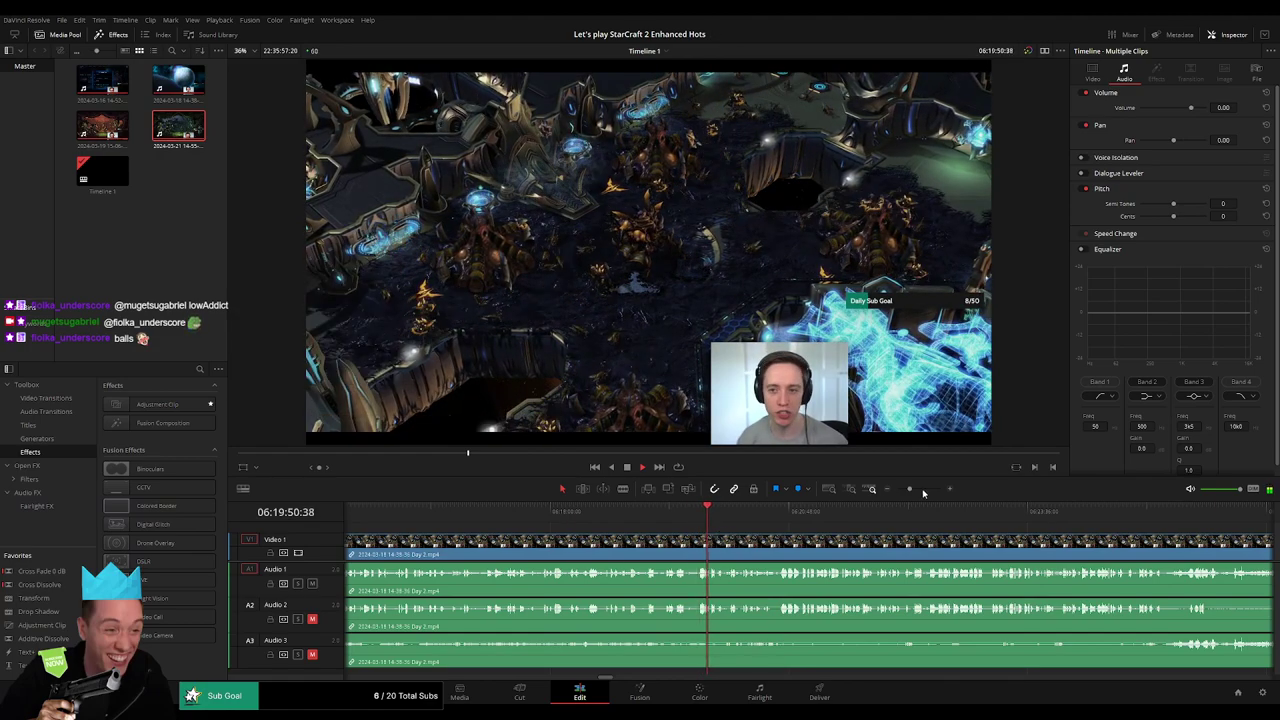
drag(909, 489, 918, 490)
click(682, 511)
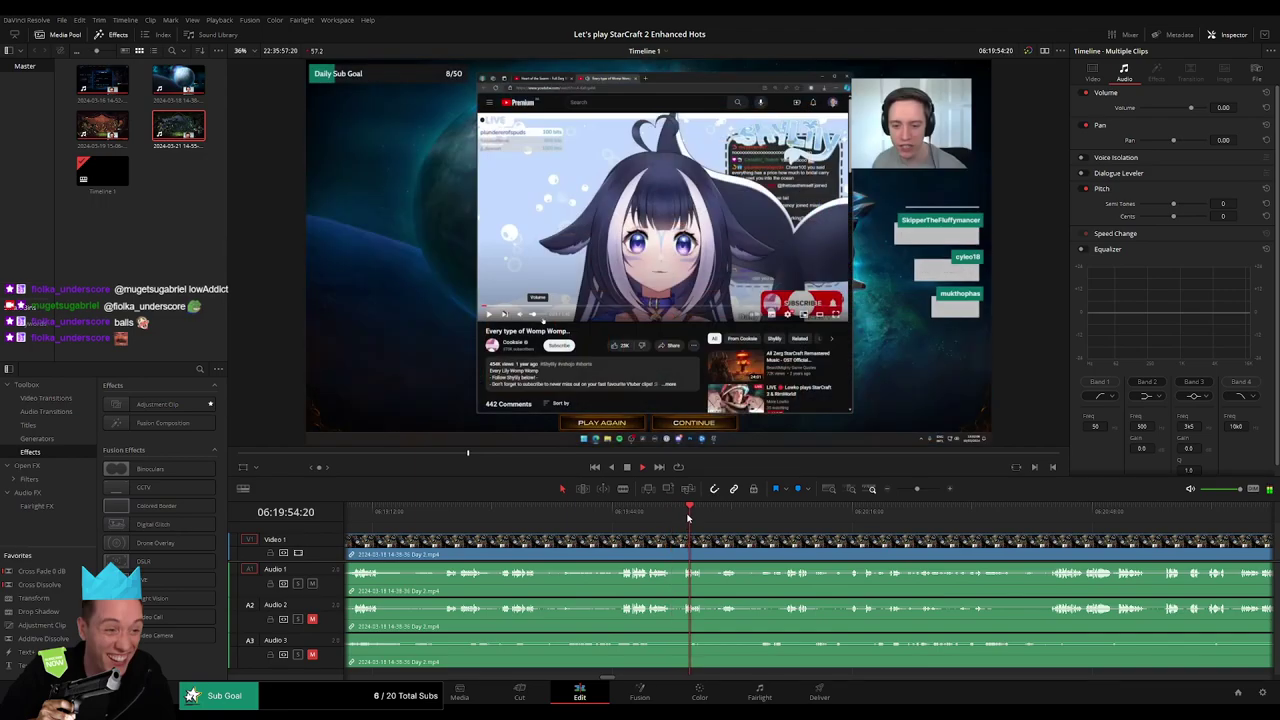
drag(714, 519, 722, 517)
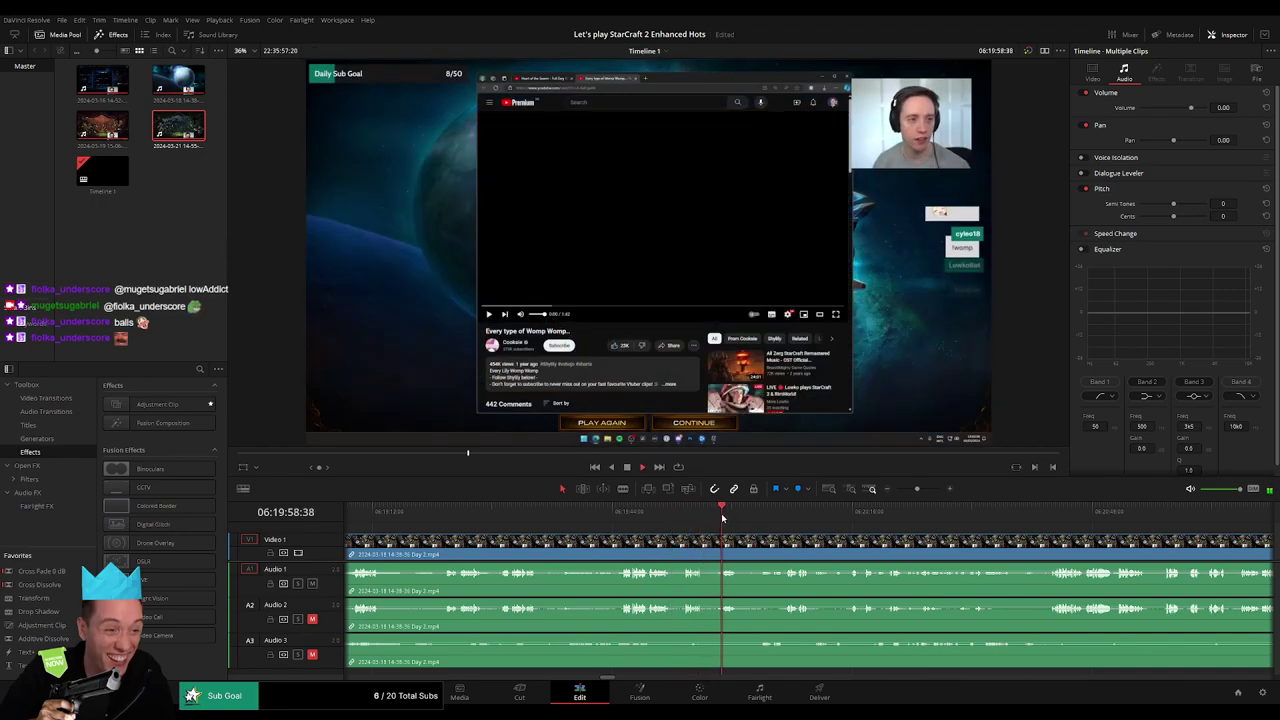
scroll(783, 545, right, 5)
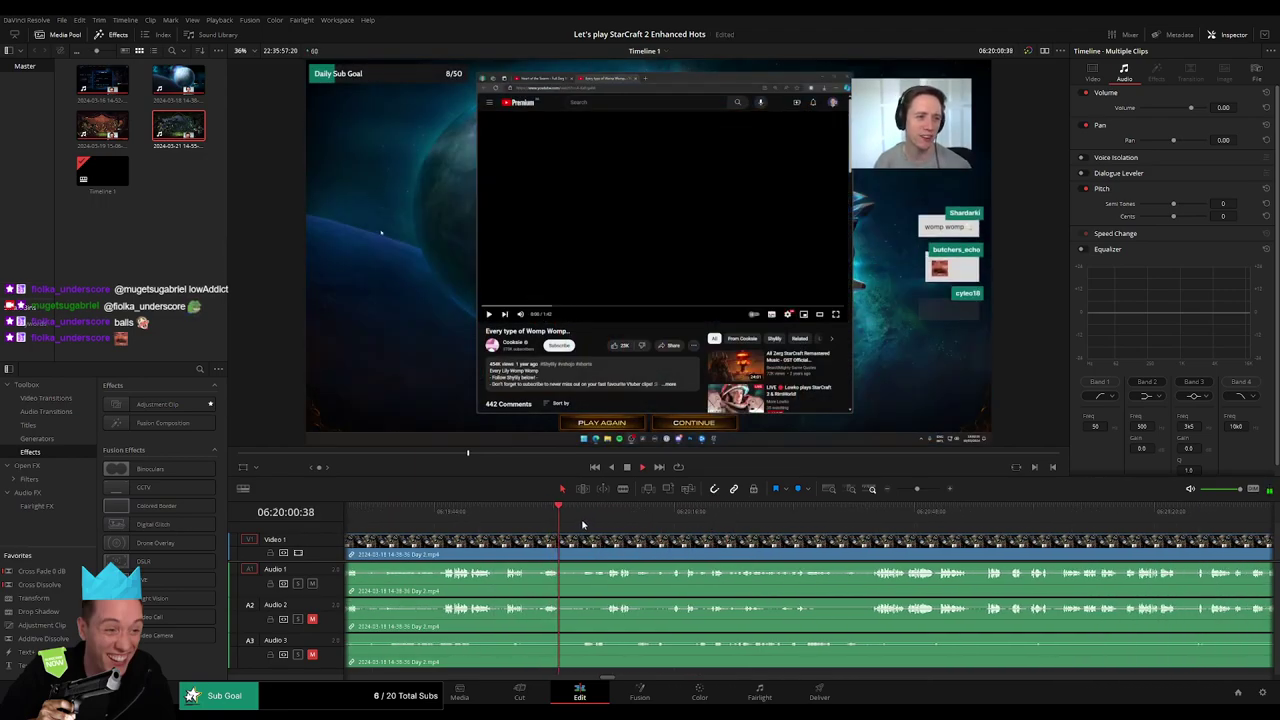
key(space)
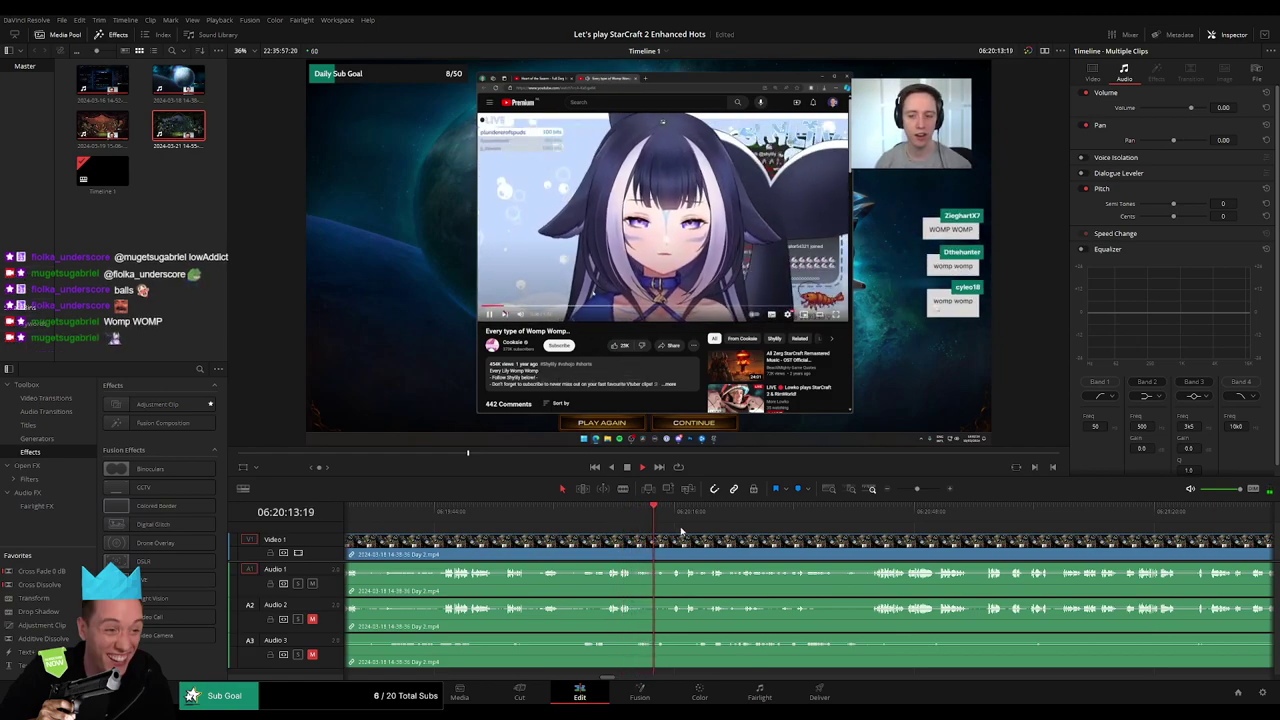
scroll(680, 533, right, 3)
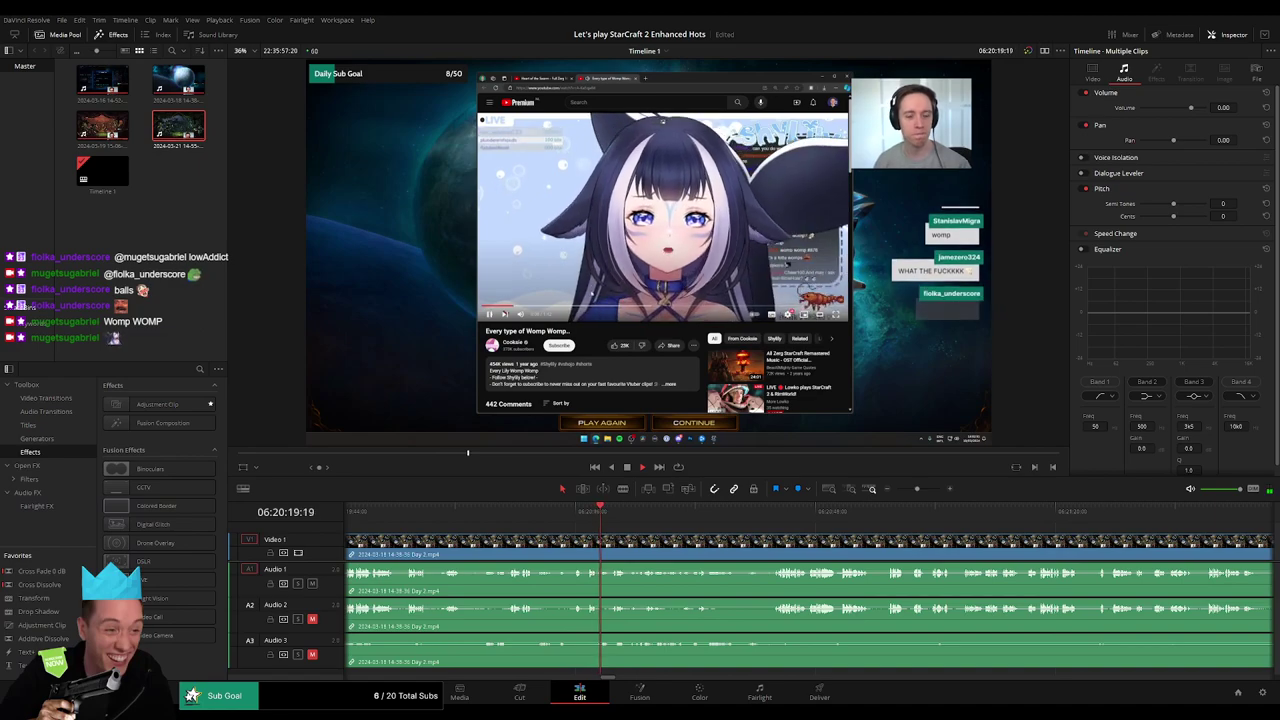
scroll(610, 540, right, 1)
scroll(585, 530, right, 2)
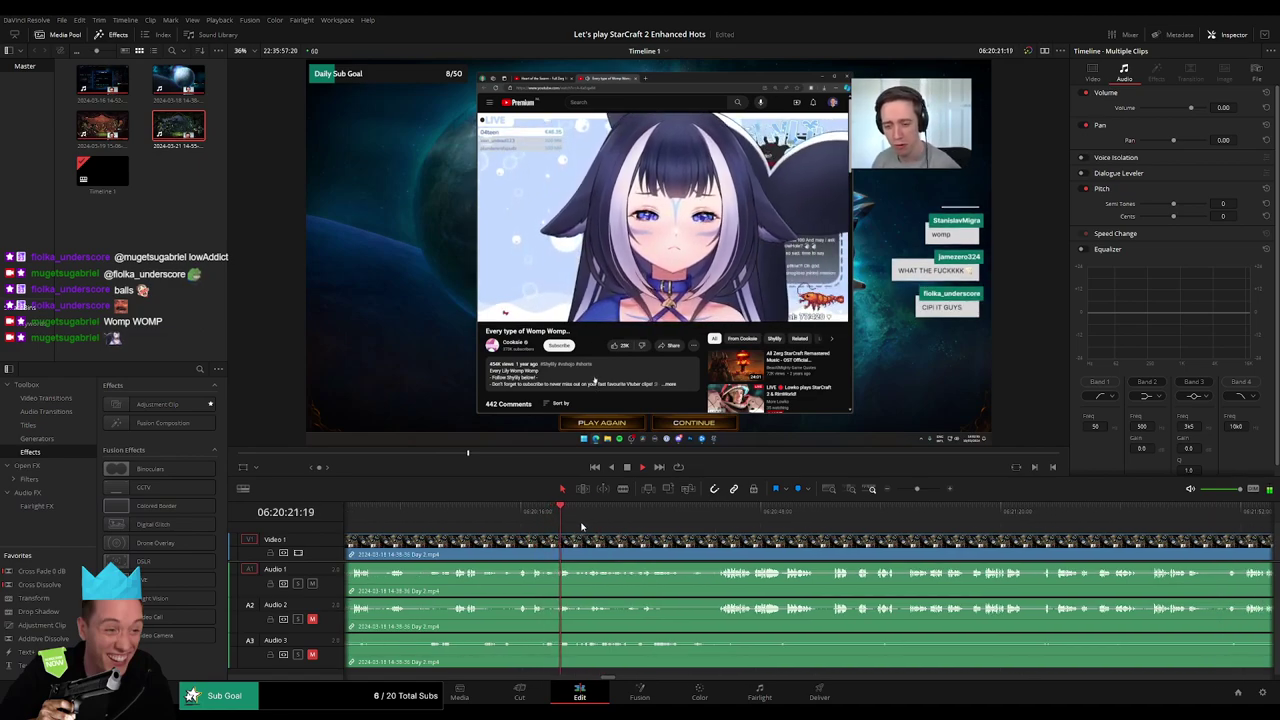
scroll(583, 530, right, 2)
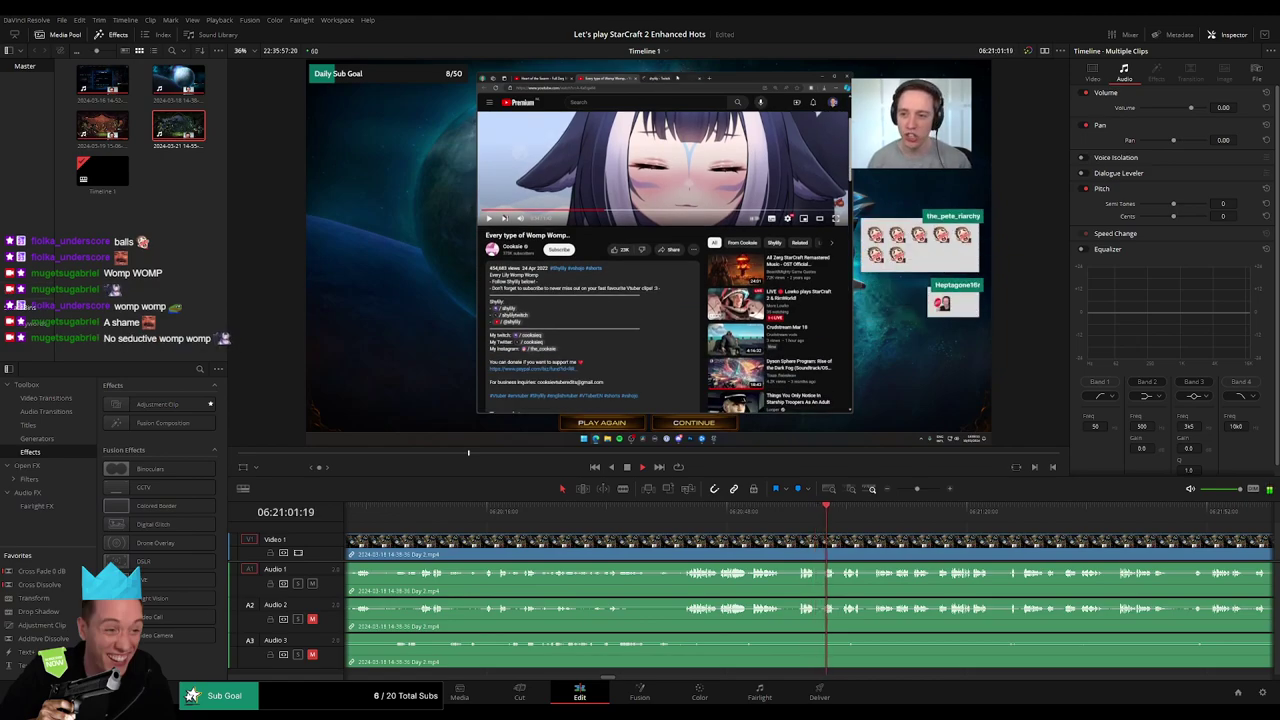
scroll(855, 537, right, 2)
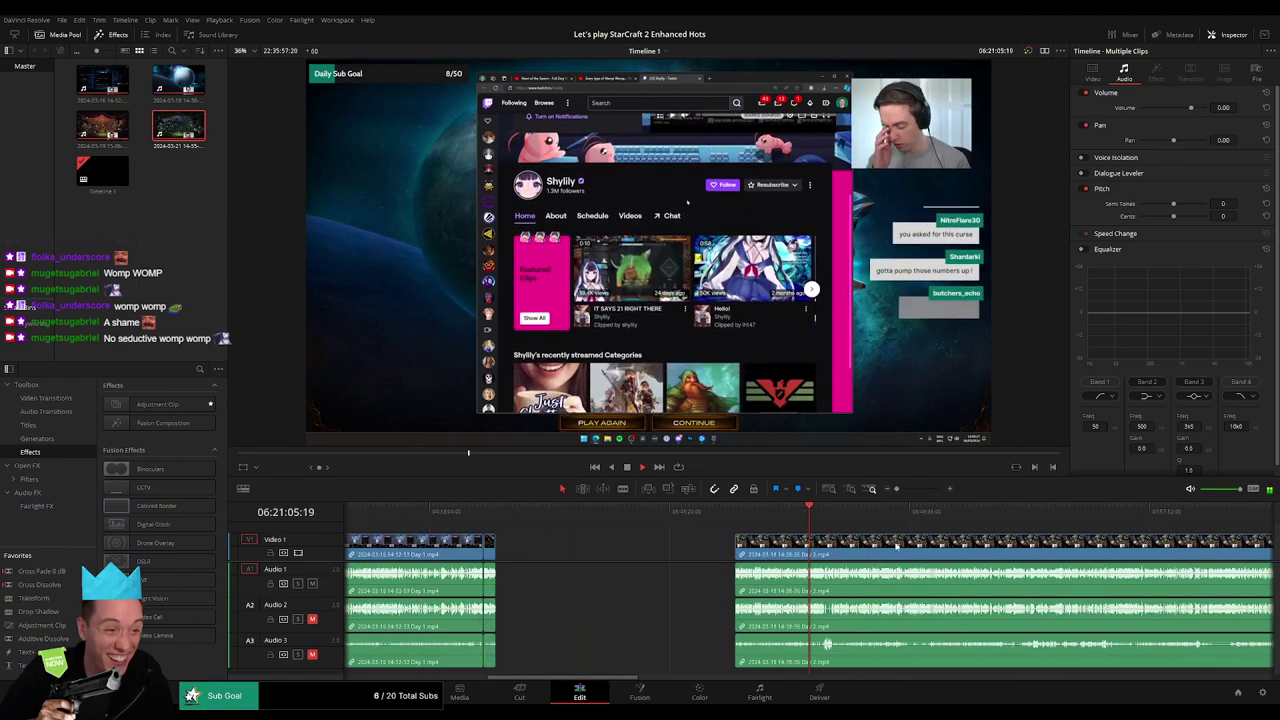
Step: Zoom out and play the game footage from around the 06:51 mark
drag(919, 492, 896, 490)
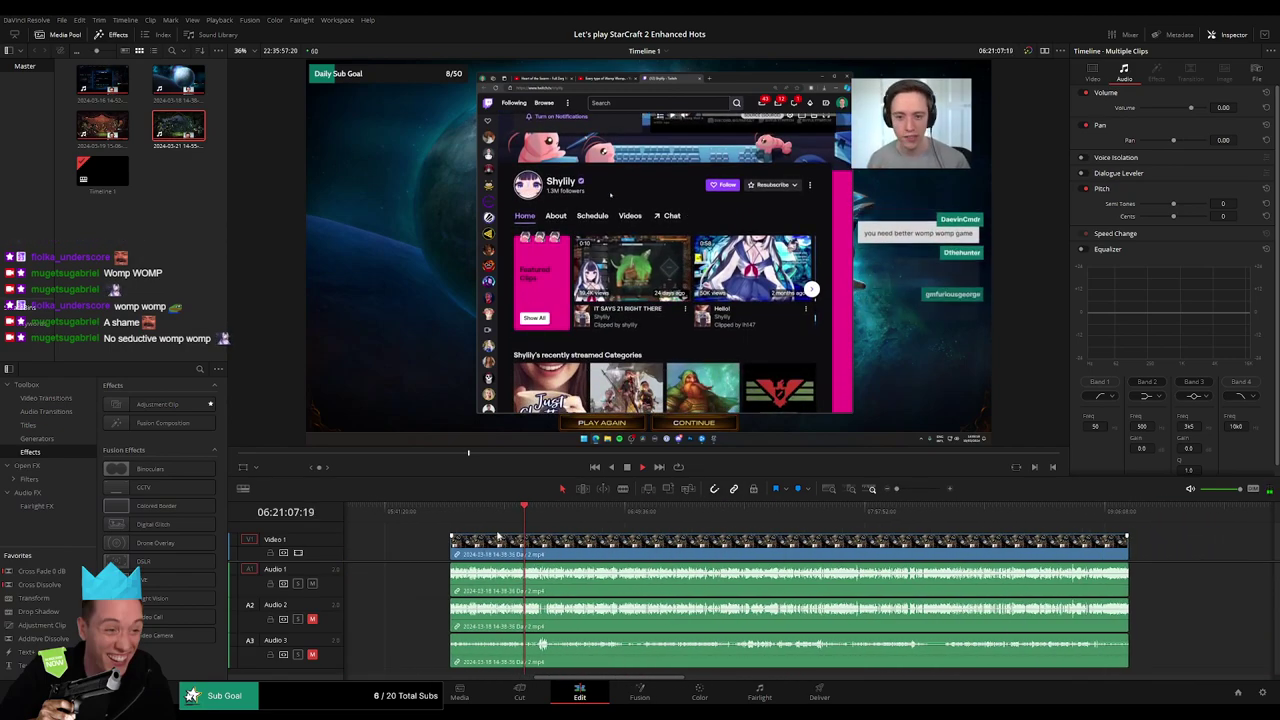
drag(502, 517, 633, 530)
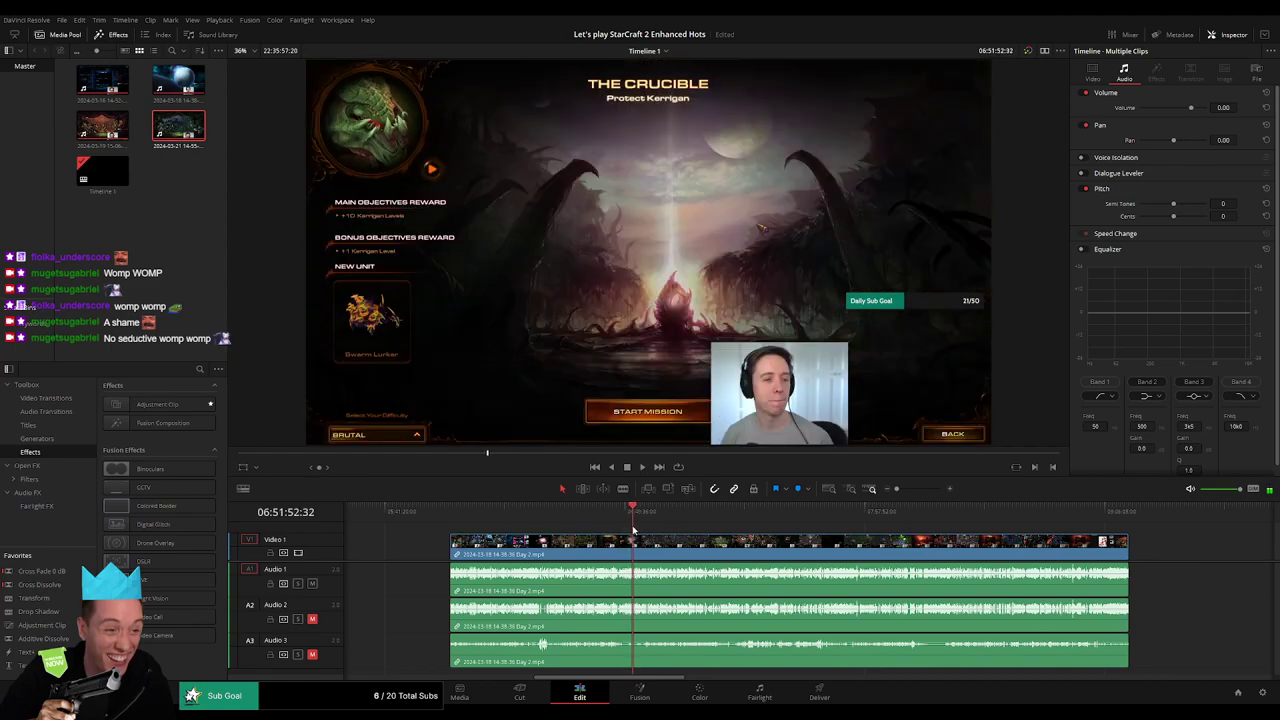
key(space)
scroll(718, 523, up, 3)
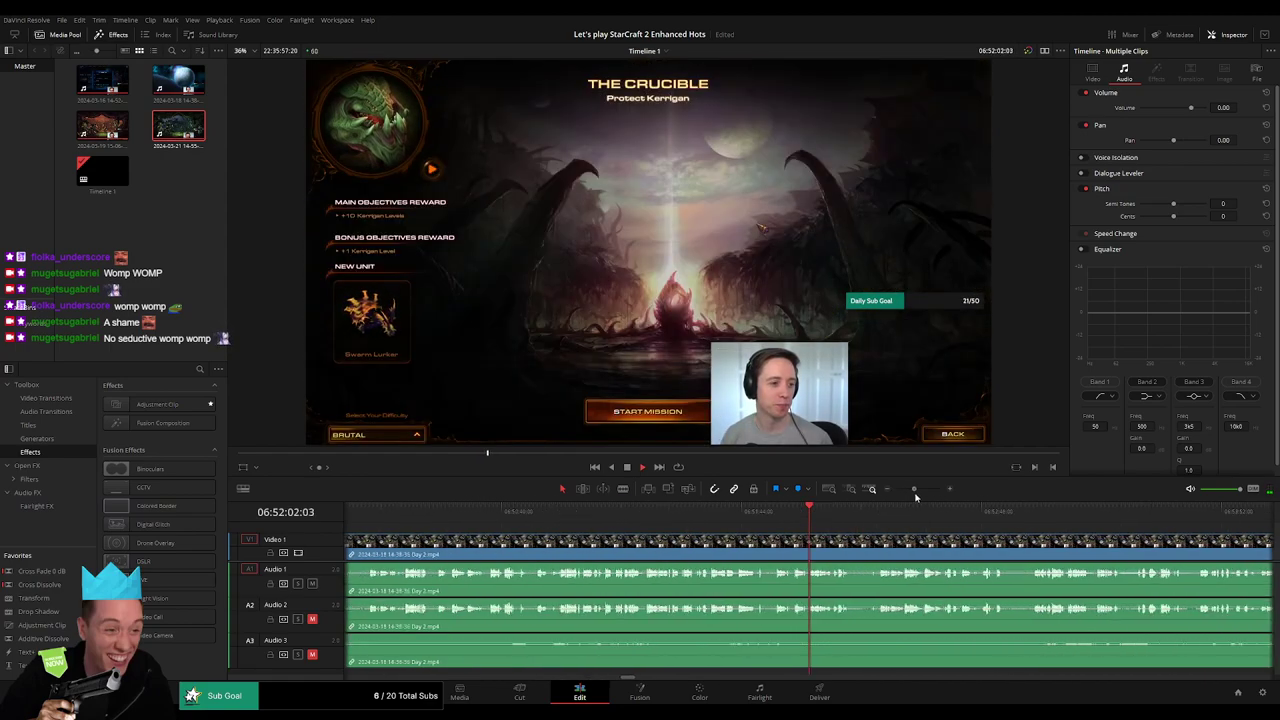
click(705, 511)
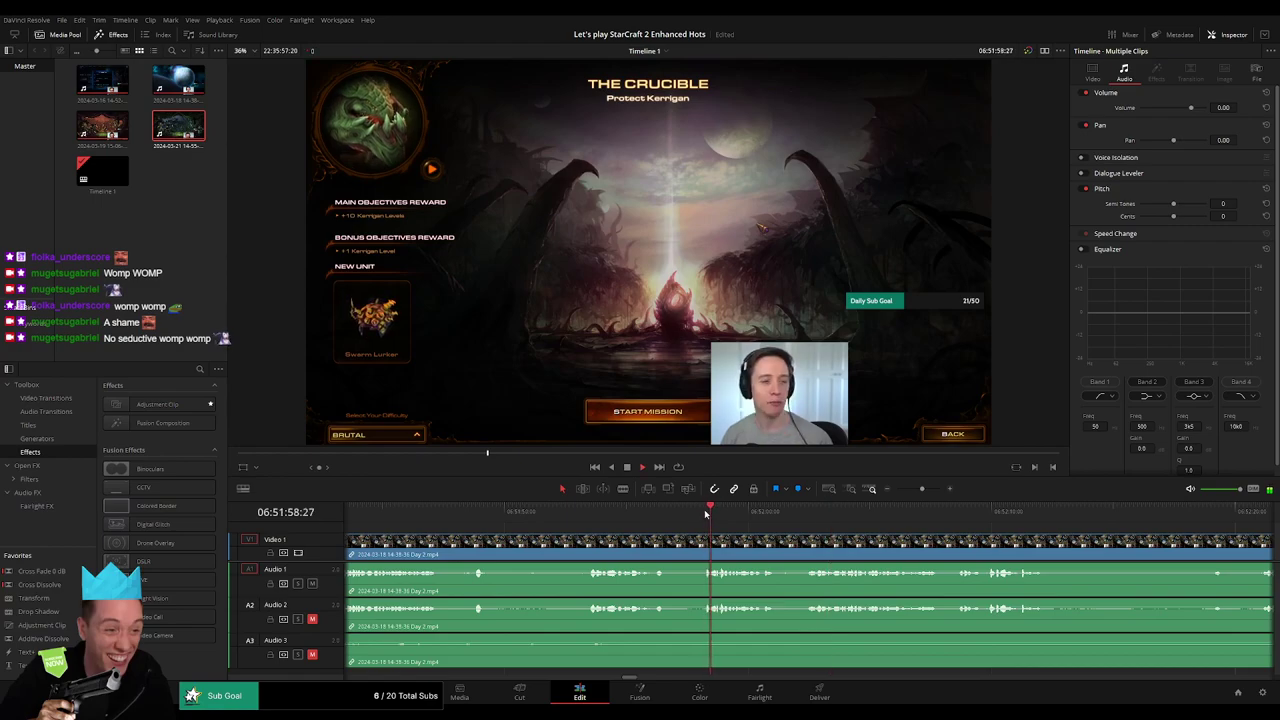
Step: Settle the playhead at 06:52:20:00, where The Crucible mission briefing appears
click(948, 515)
scroll(760, 525, right, 2)
scroll(660, 525, right, 2)
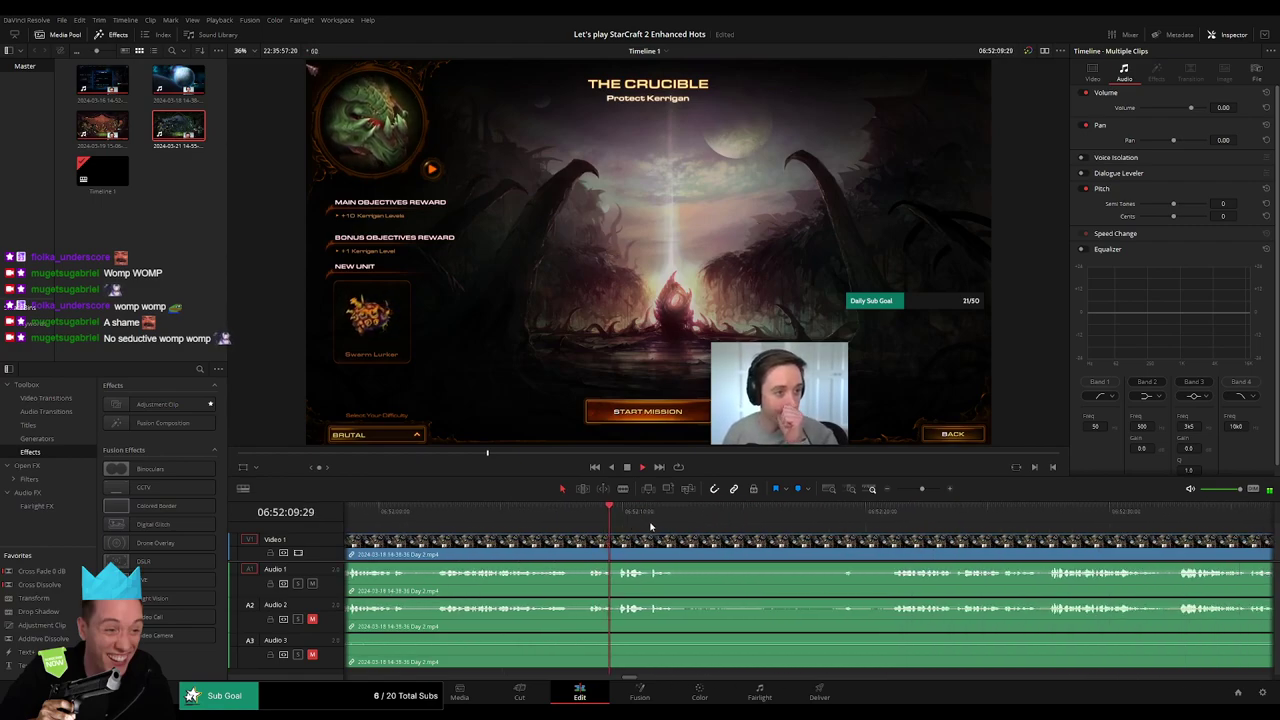
key(space)
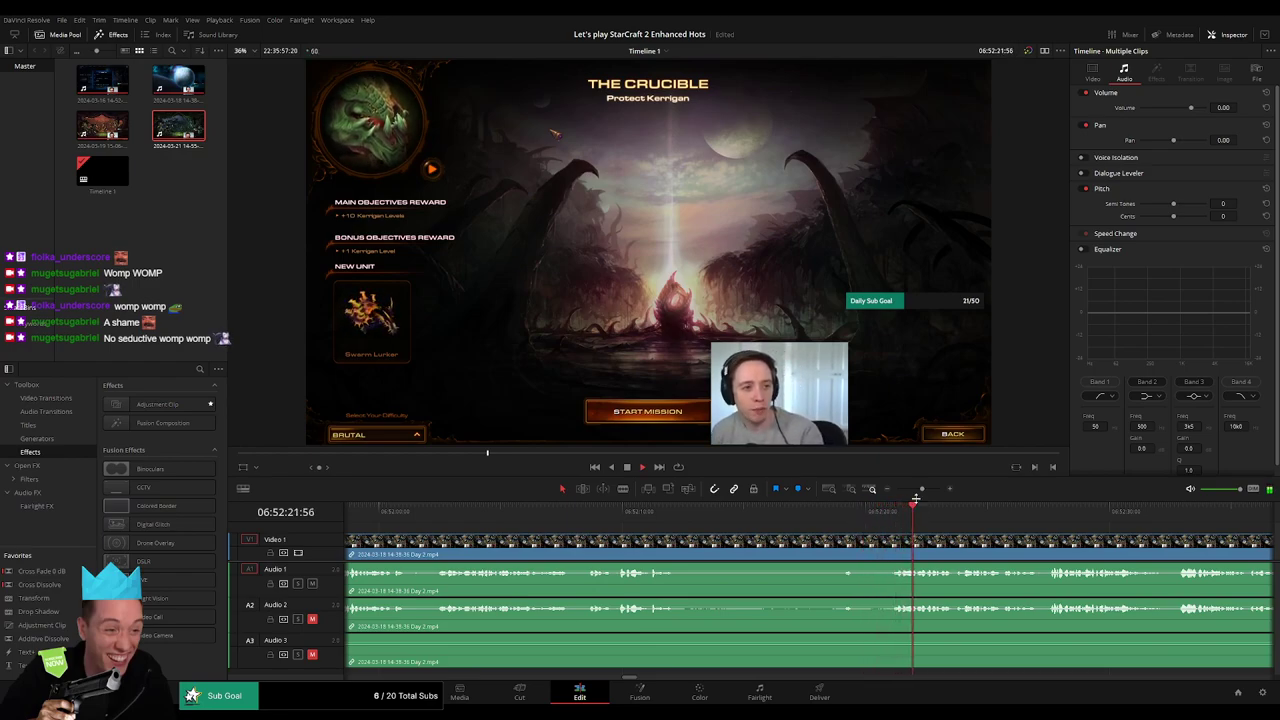
scroll(900, 510, up, 4)
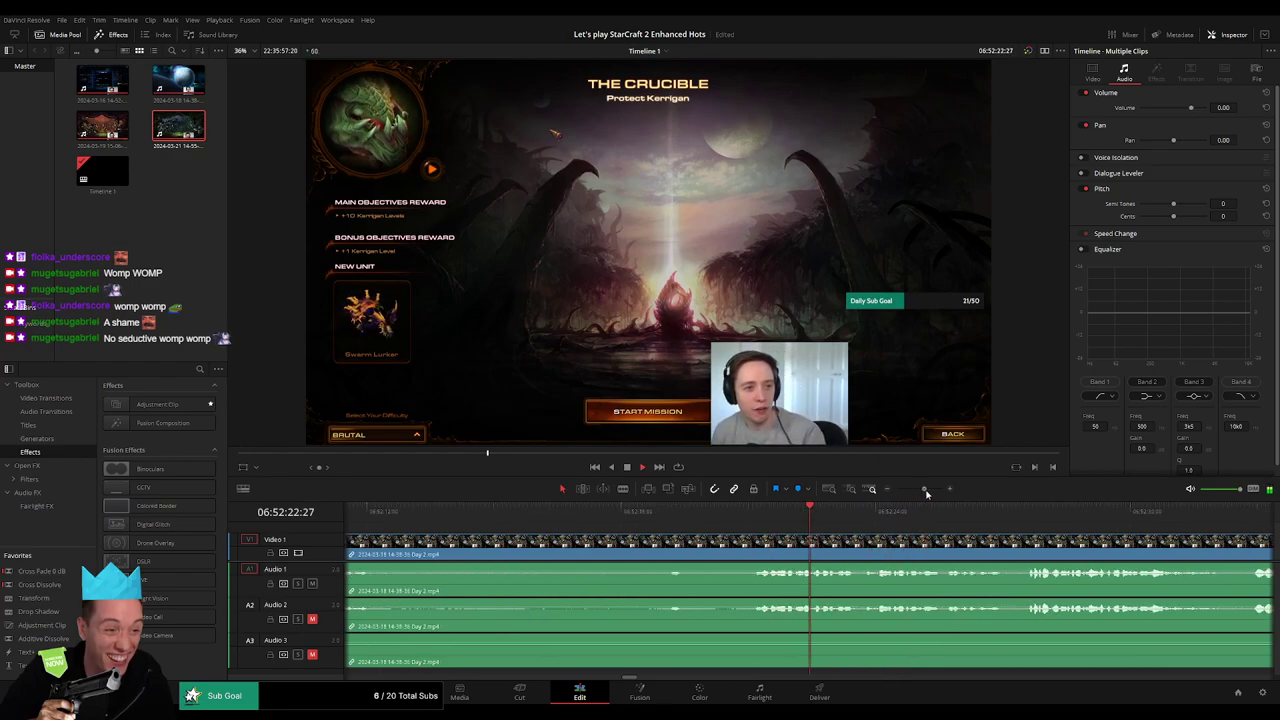
click(701, 521)
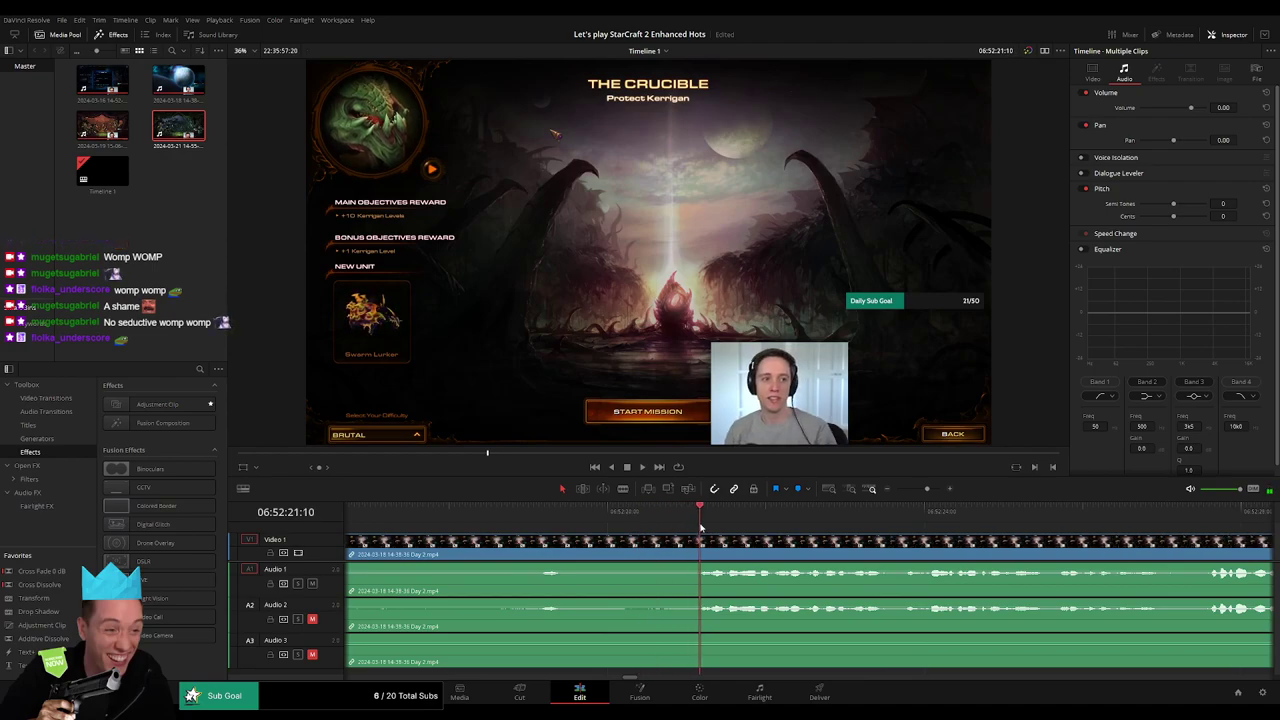
mouse_move(699, 527)
mouse_down()
mouse_move(608, 540)
mouse_move(688, 556)
mouse_up()
Step: Split all tracks at 06:52:20:00, trim the footage after it, and fade out Audio 1–3 before the cut
key(ctrl+b)
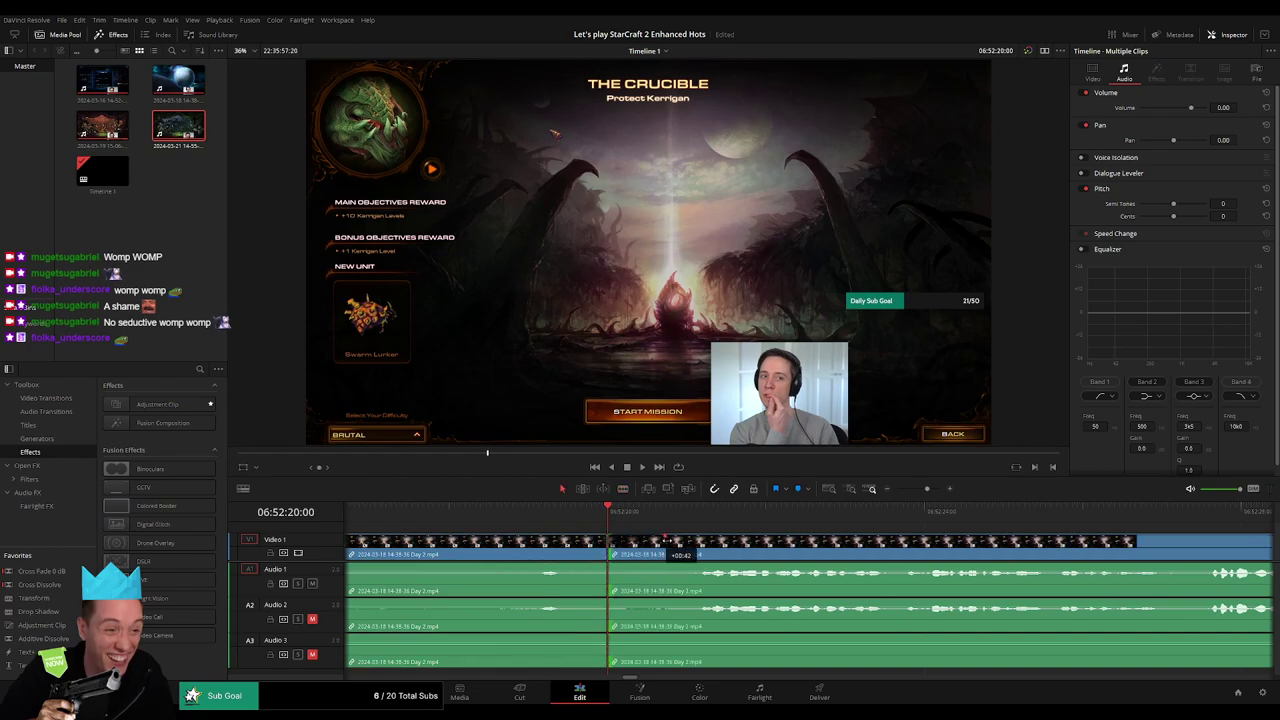
drag(612, 541, 514, 541)
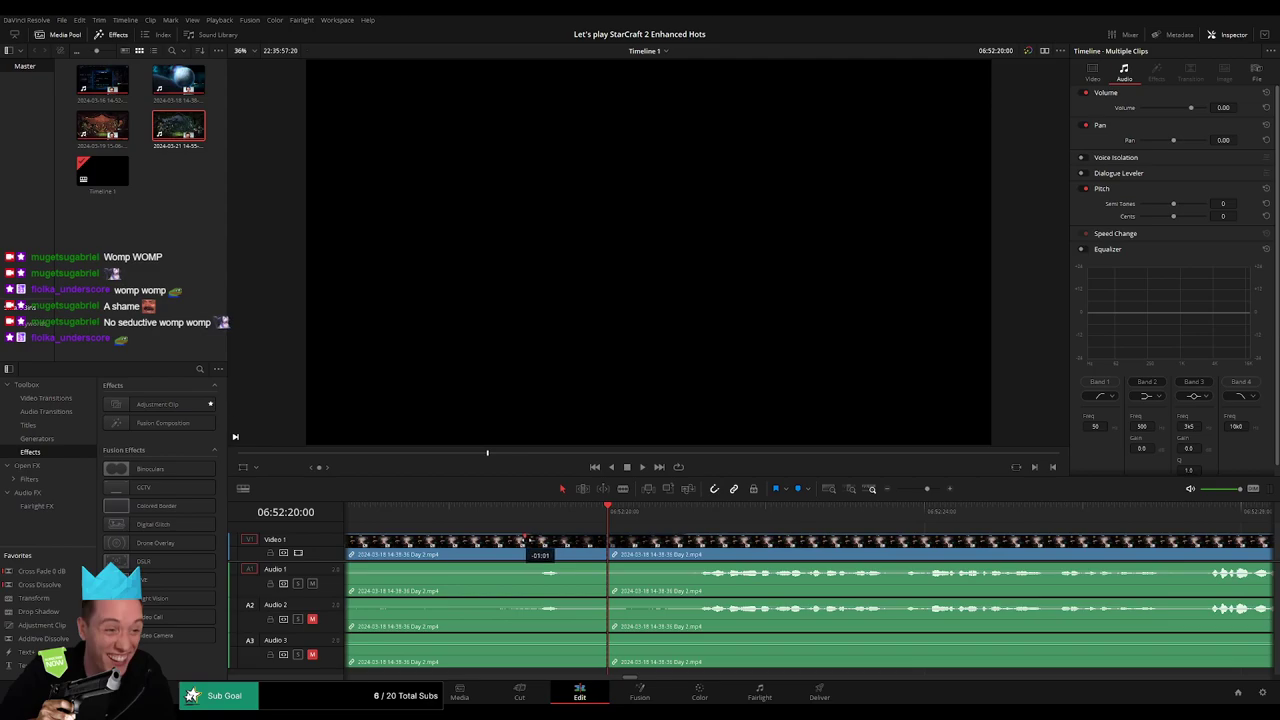
drag(605, 561, 527, 565)
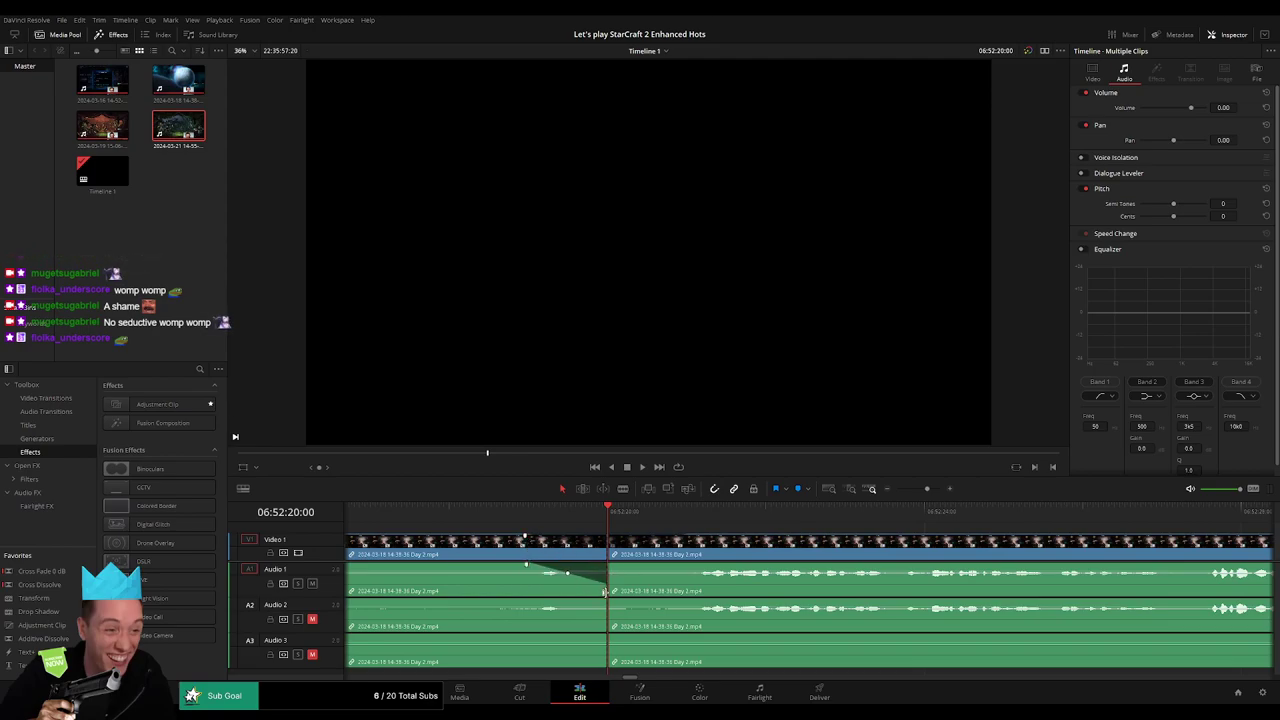
drag(605, 600, 533, 601)
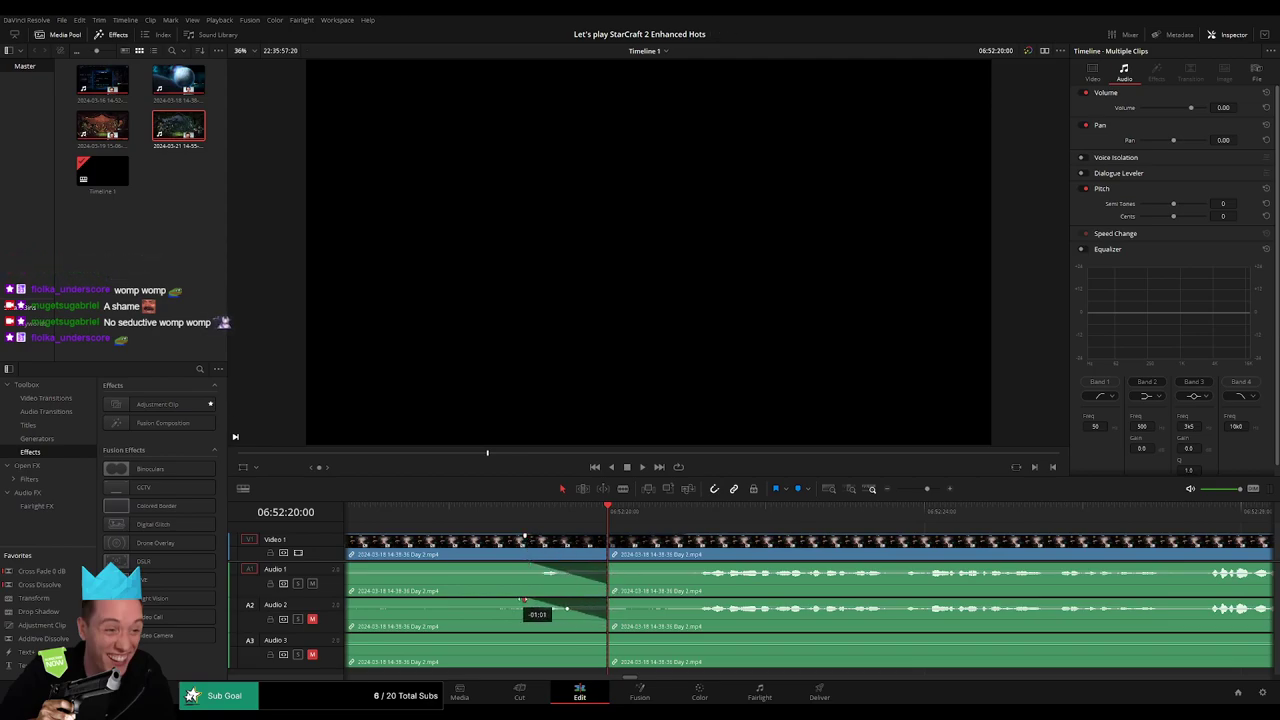
drag(607, 636, 524, 636)
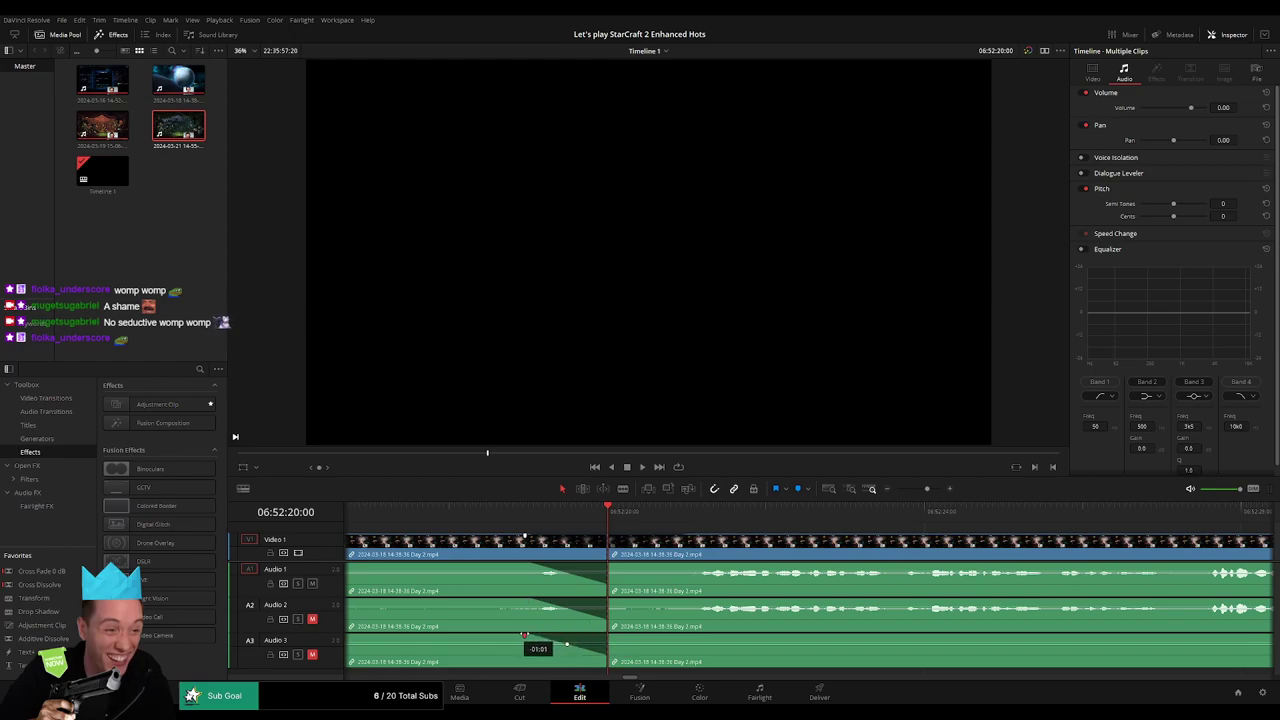
Step: Fade in Audio 1–3 on the next clip and play back across the cut
drag(612, 567, 683, 567)
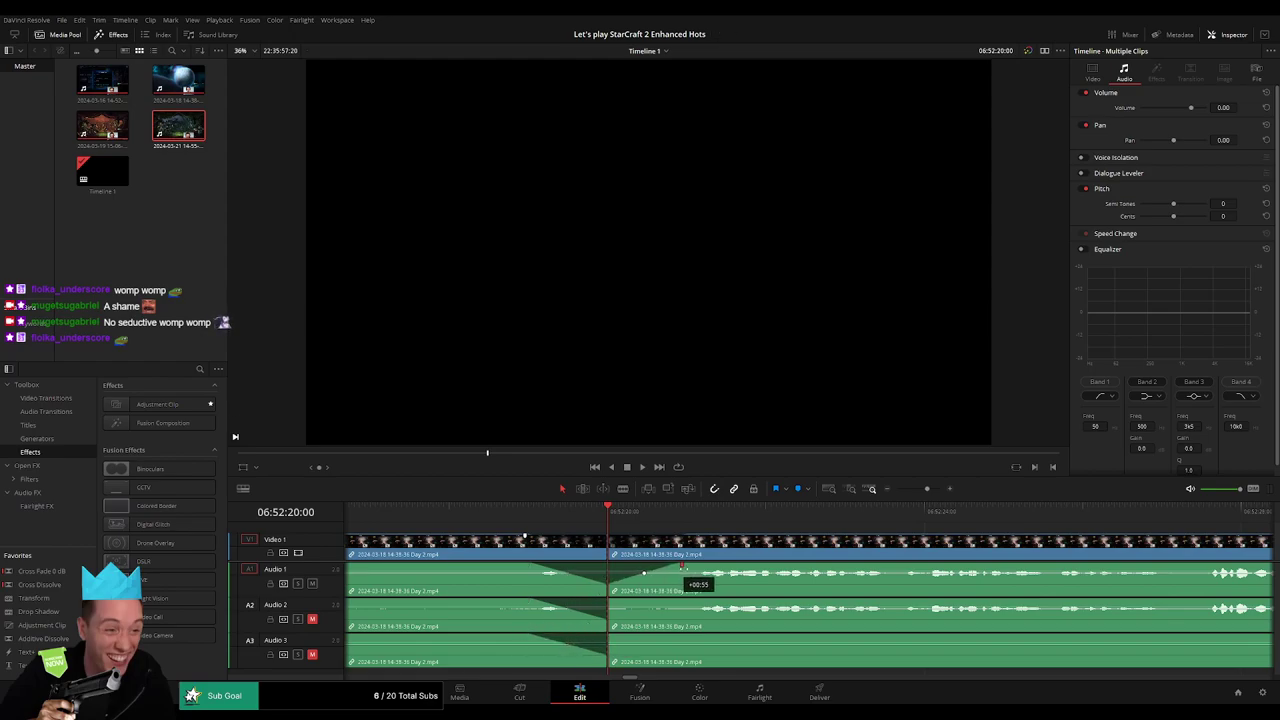
drag(615, 607, 679, 602)
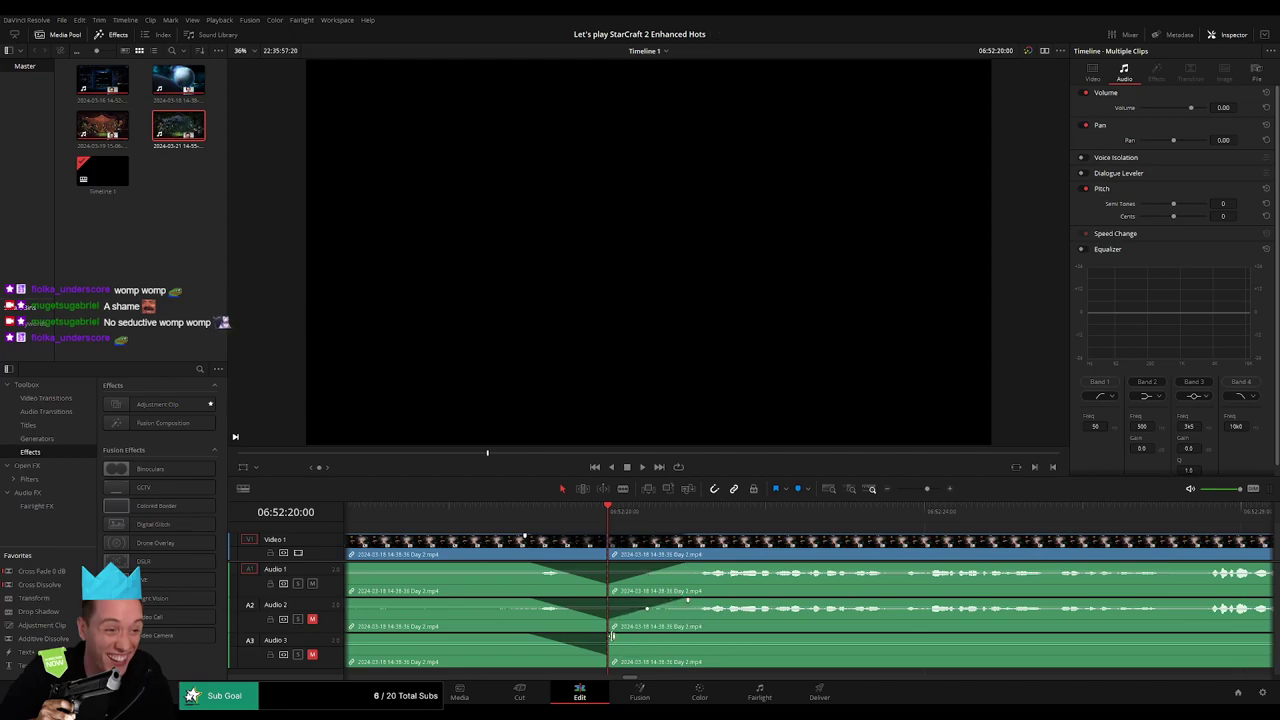
drag(612, 636, 689, 636)
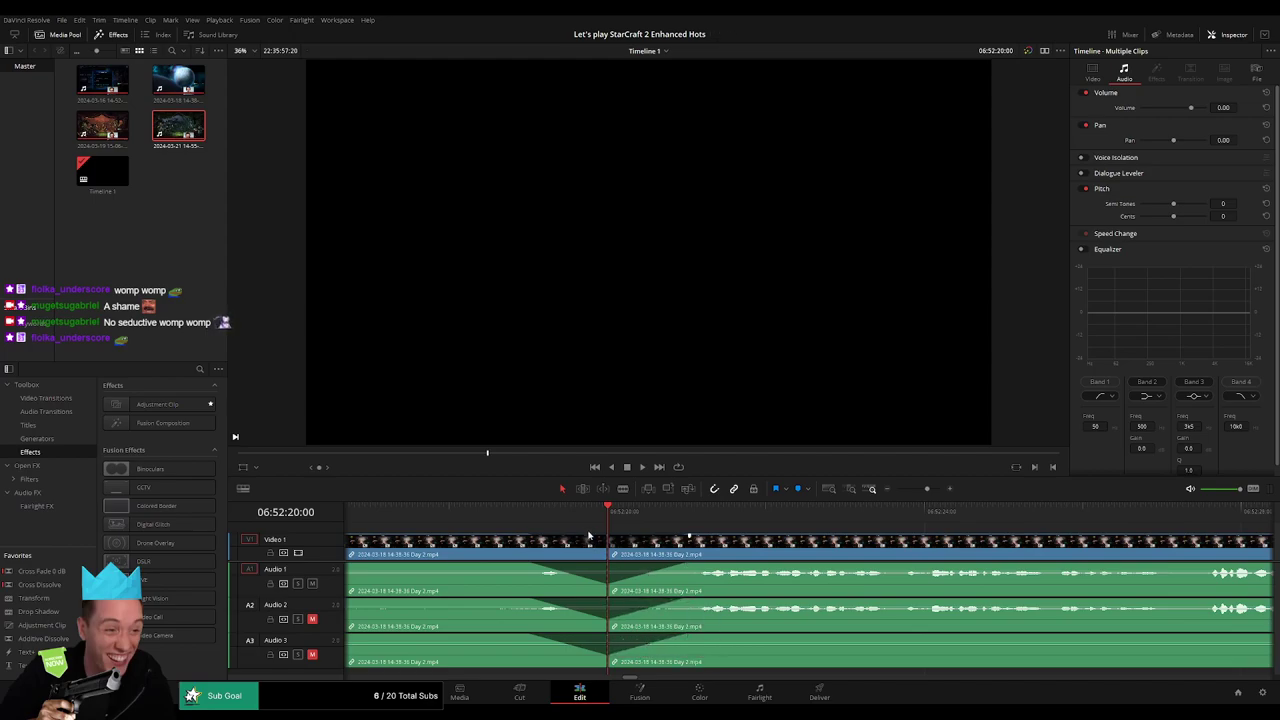
click(558, 511)
key(space)
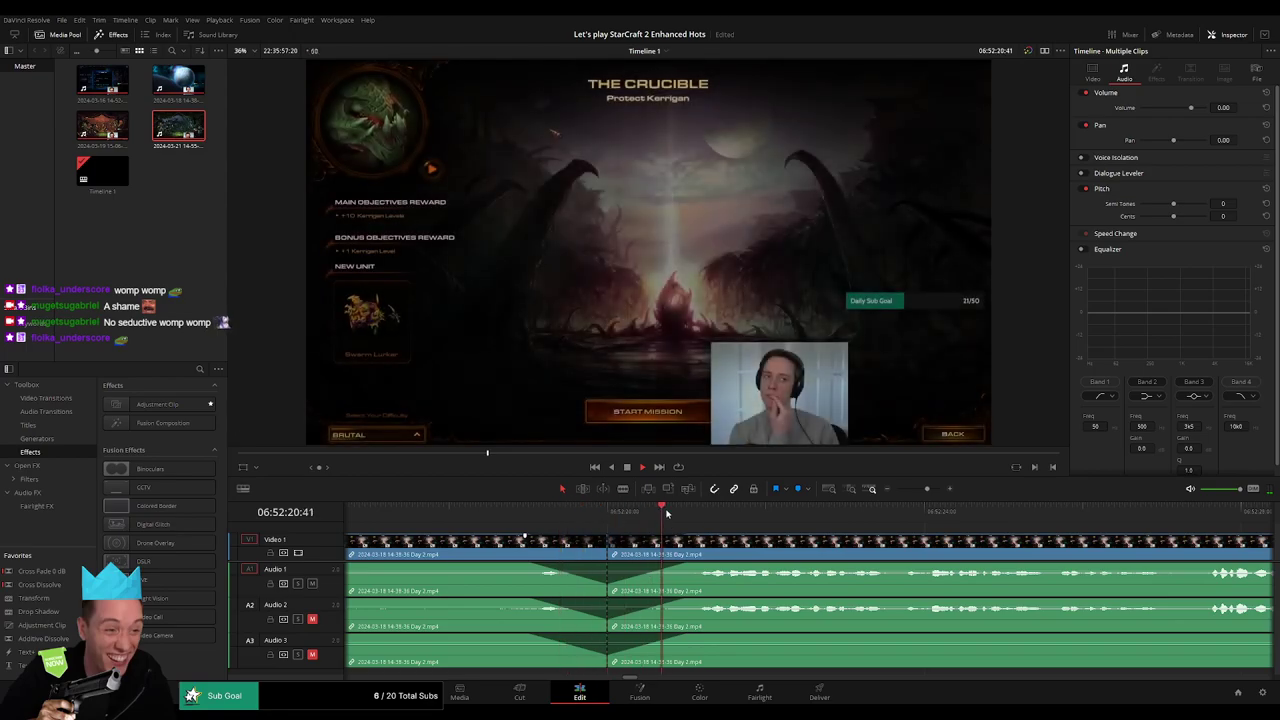
Step: Move the section after the 06:52:20:00 cut to start at 08:00:00:00 and play it back
drag(923, 489, 896, 490)
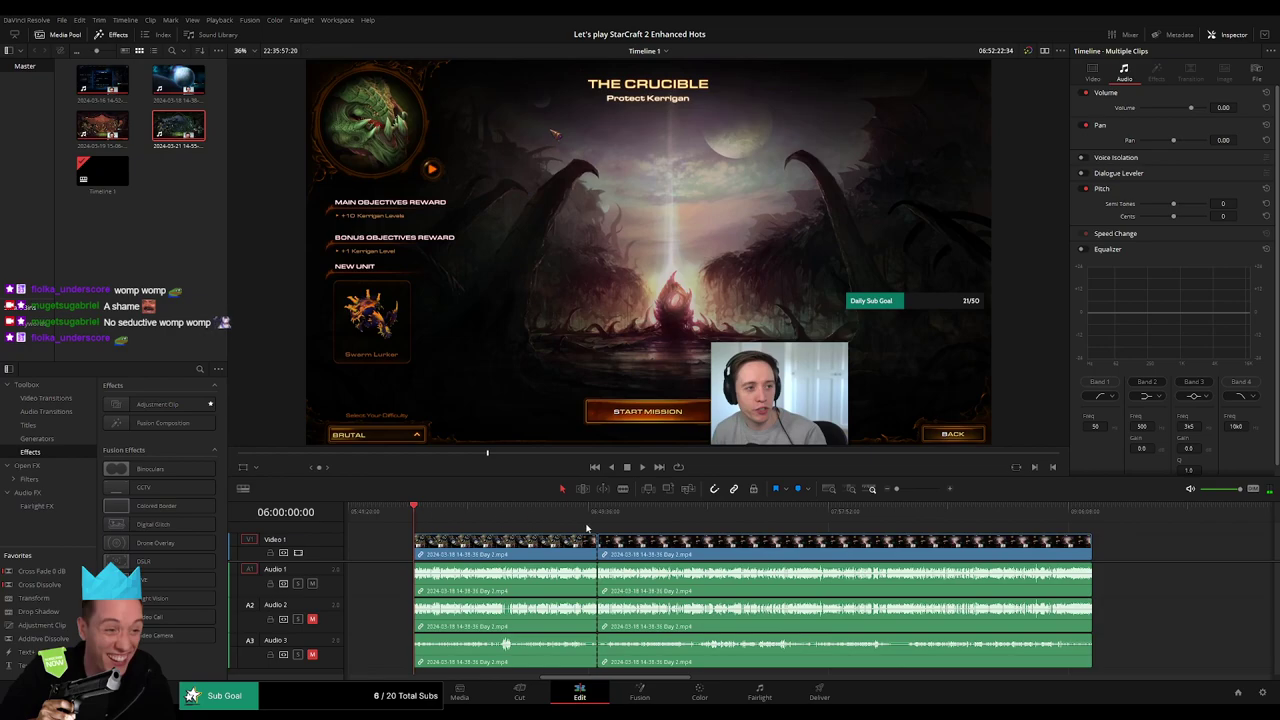
scroll(583, 540, right, 5)
drag(583, 540, 944, 540)
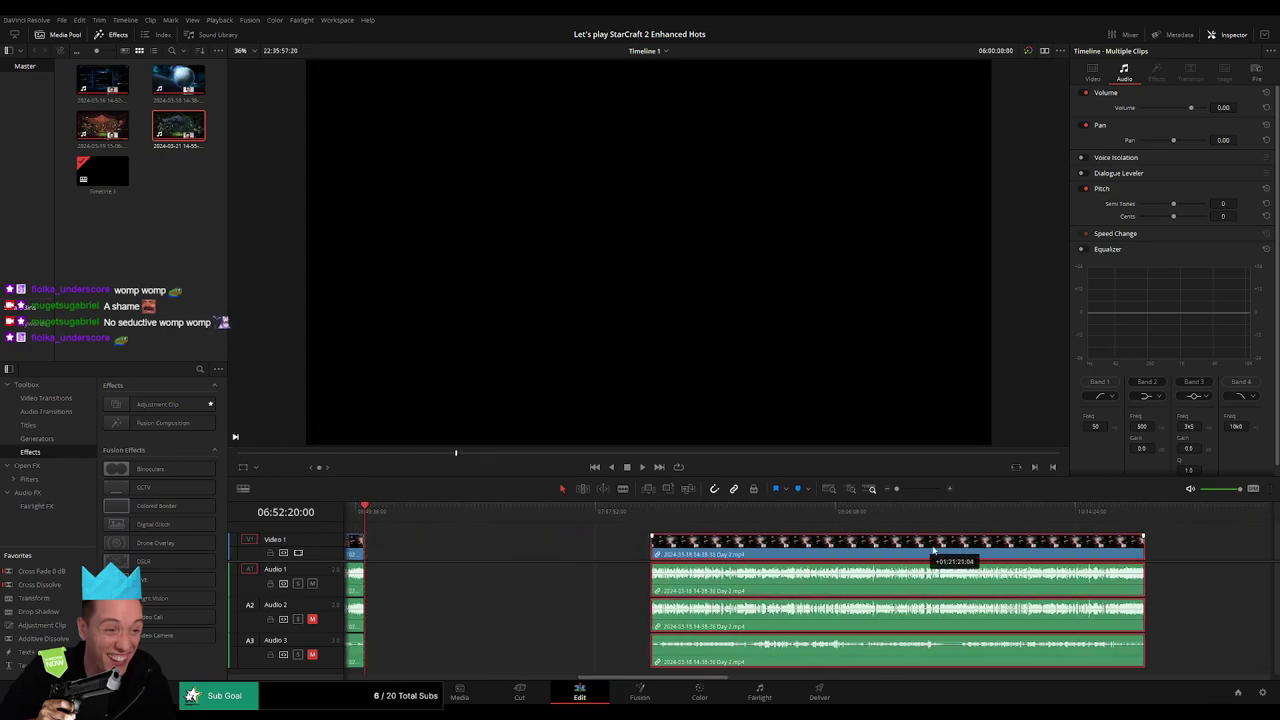
drag(379, 515, 605, 538)
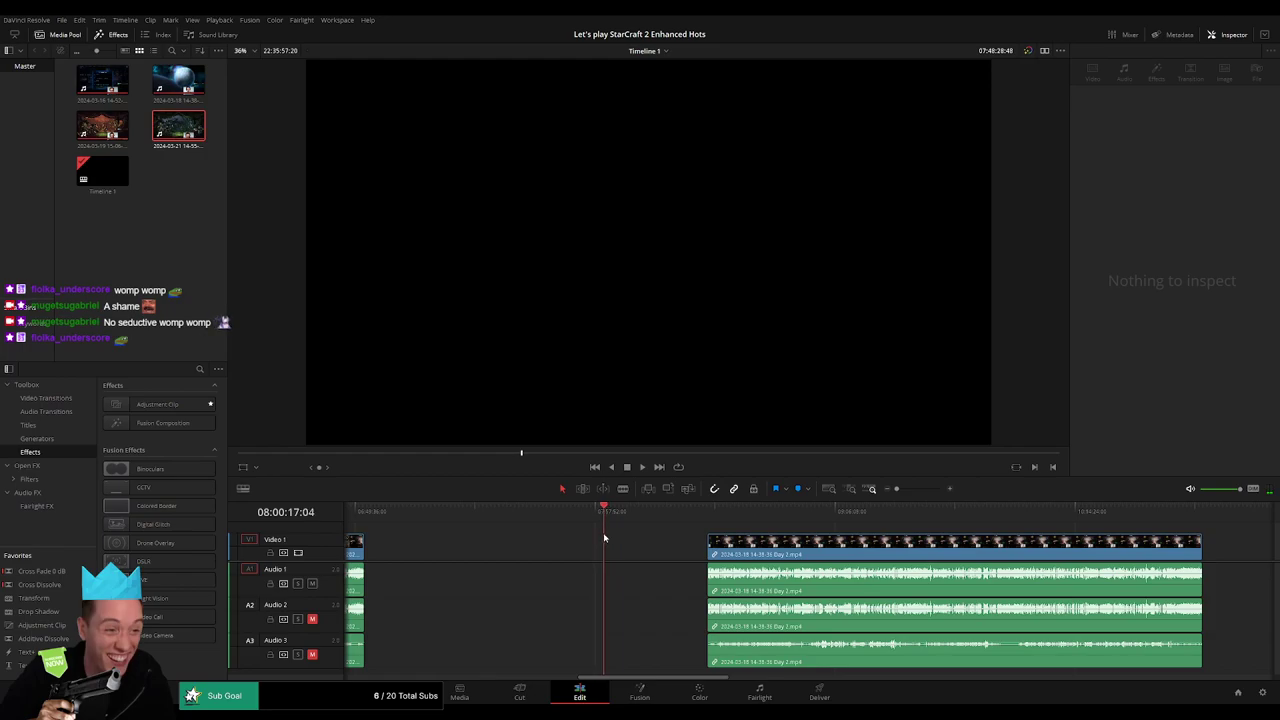
drag(735, 548, 631, 548)
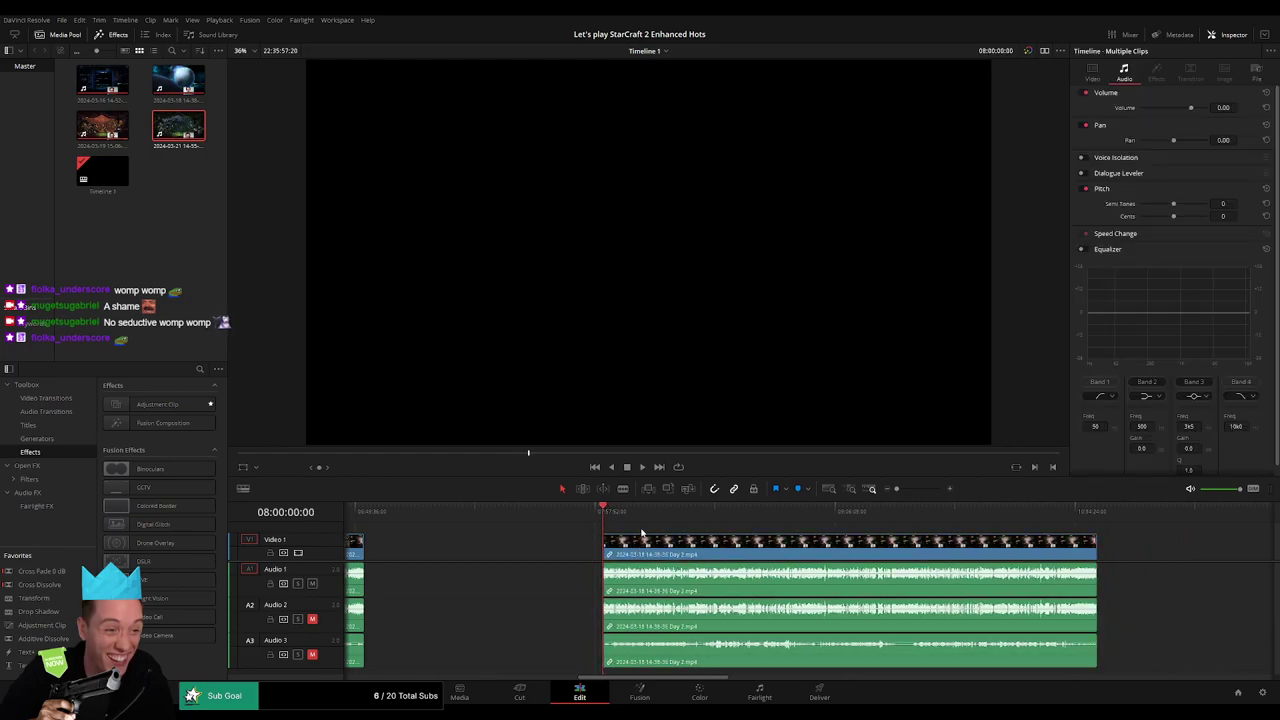
key(space)
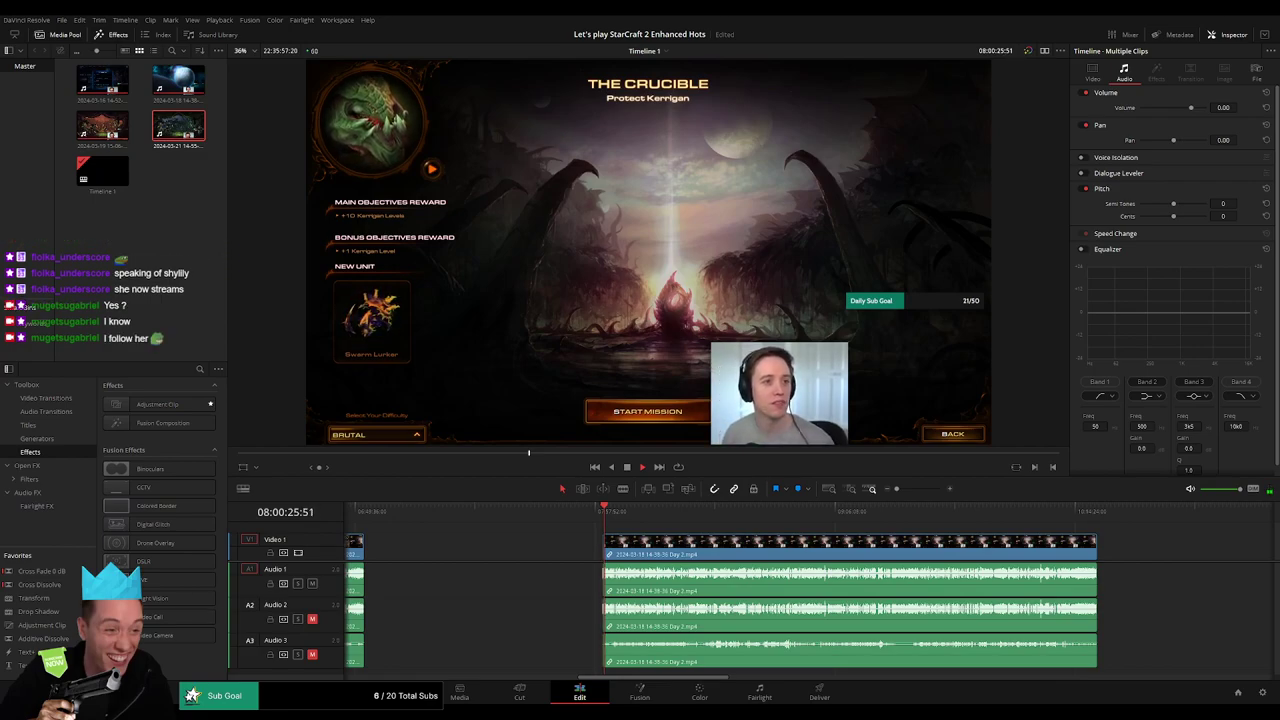
Step: Delete the empty gap between the clips and skim forward to around 08:51:46
click(568, 553)
key(BackSpace)
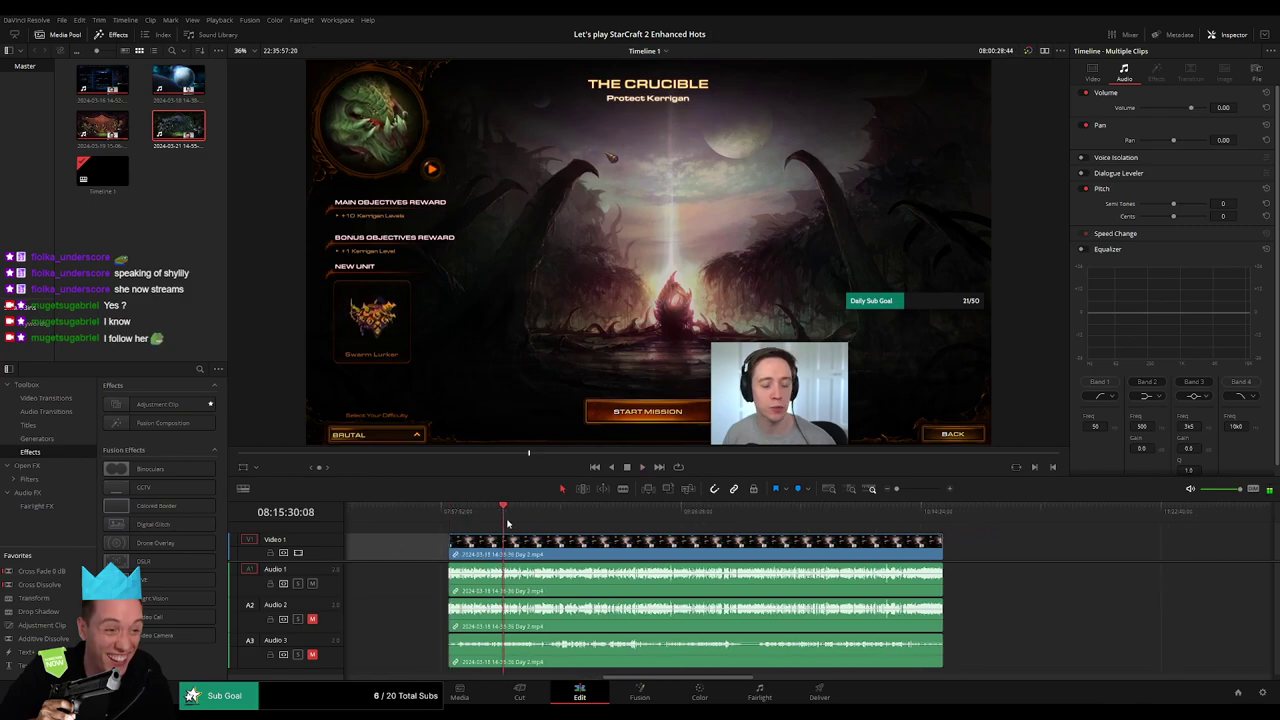
click(568, 527)
drag(568, 527, 588, 527)
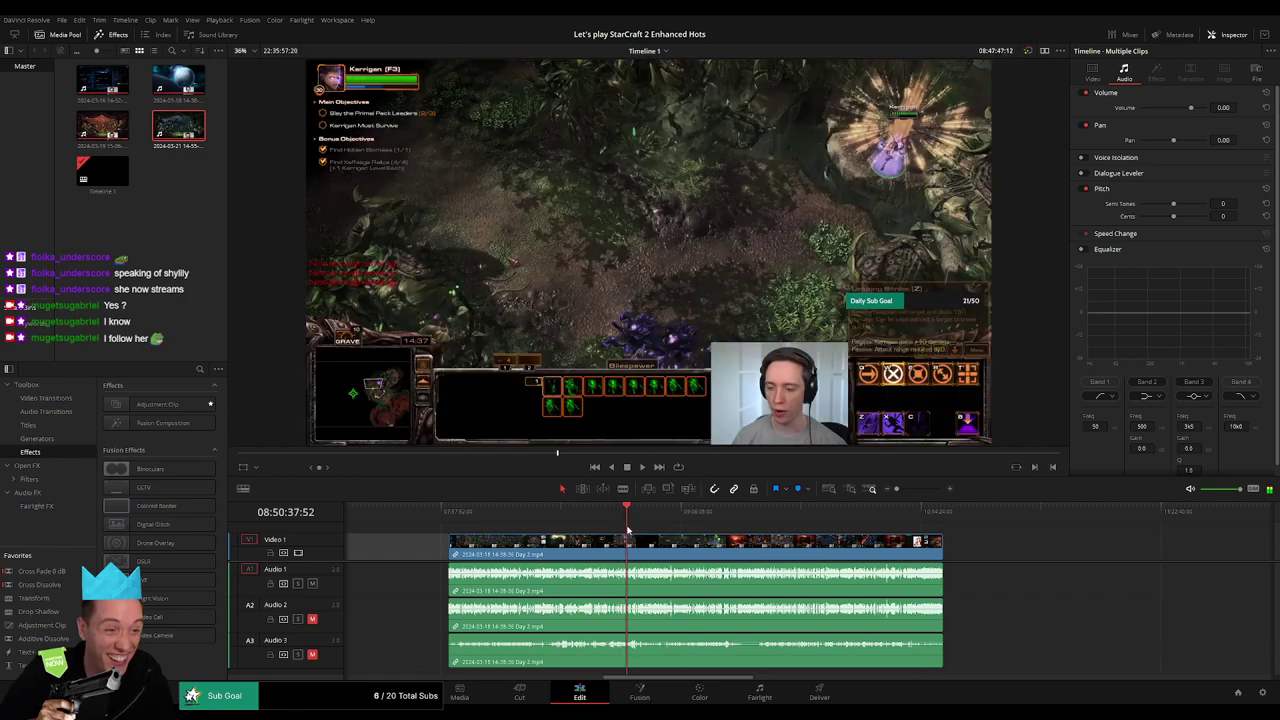
drag(588, 527, 630, 527)
key(space)
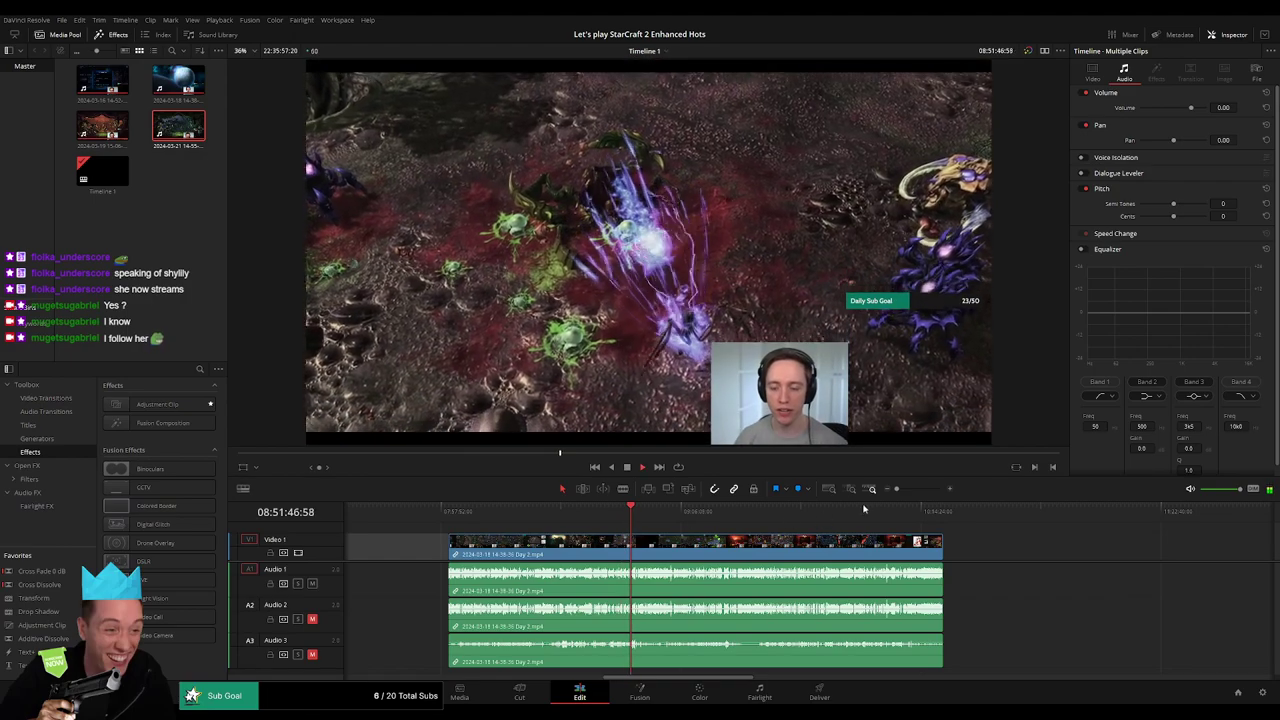
Step: Scrub ahead through the gameplay to find the 08:52:13 moment
scroll(879, 527, up, 2)
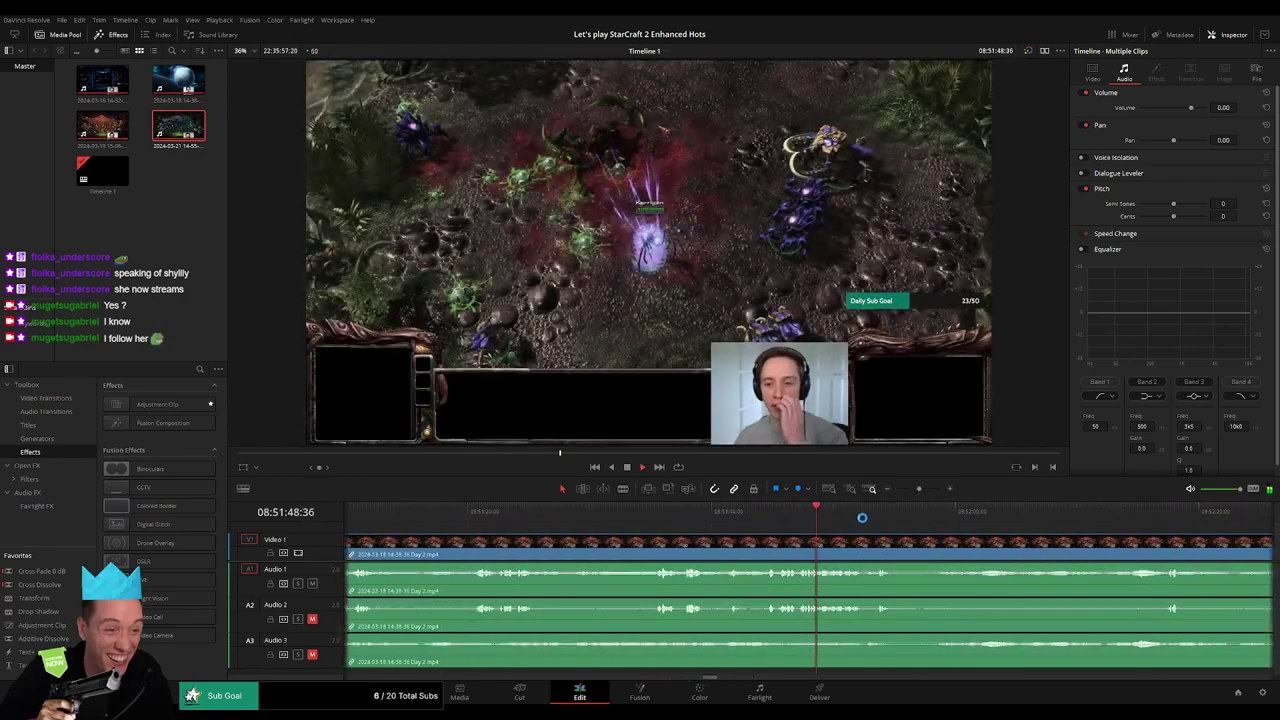
click(875, 527)
click(750, 522)
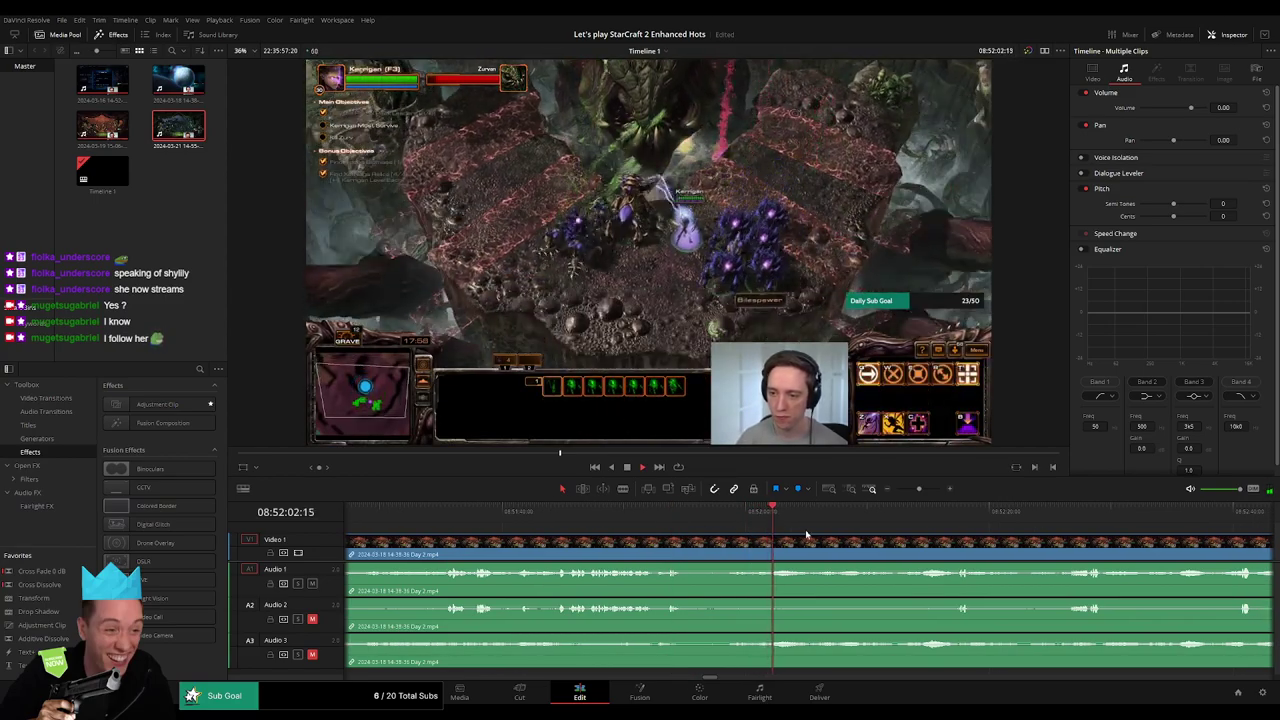
scroll(806, 528, right, 3)
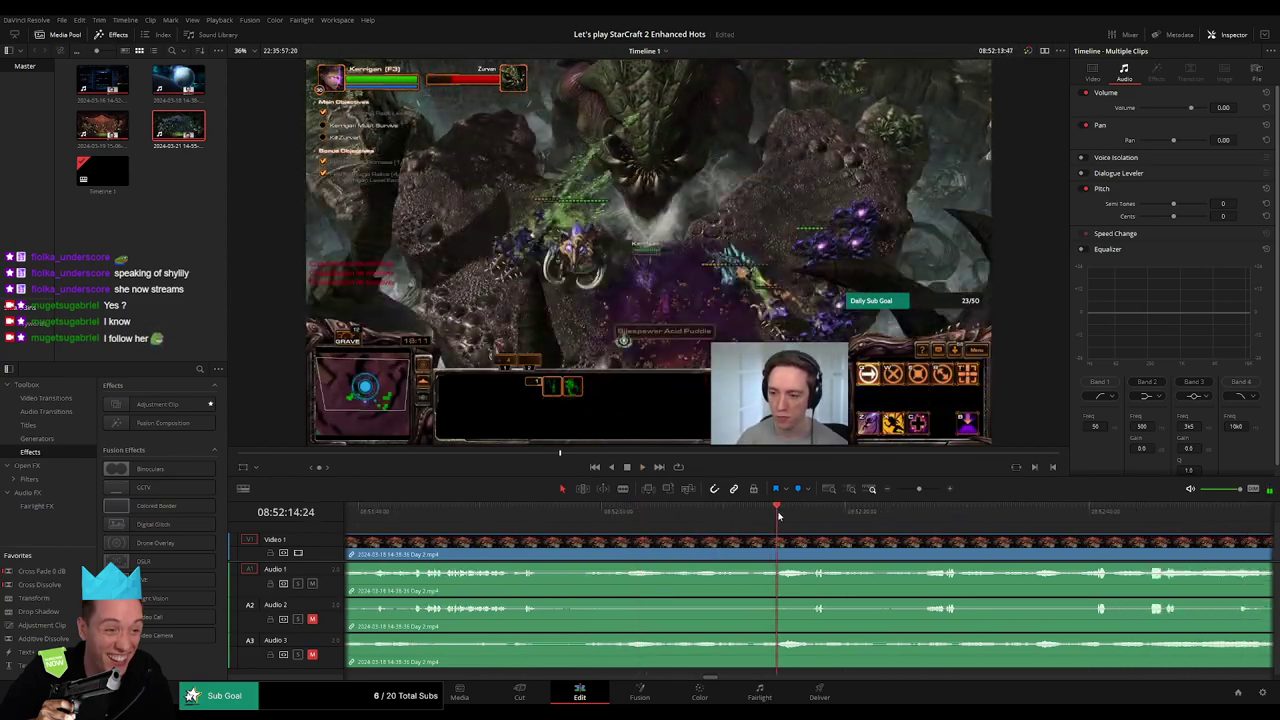
click(797, 518)
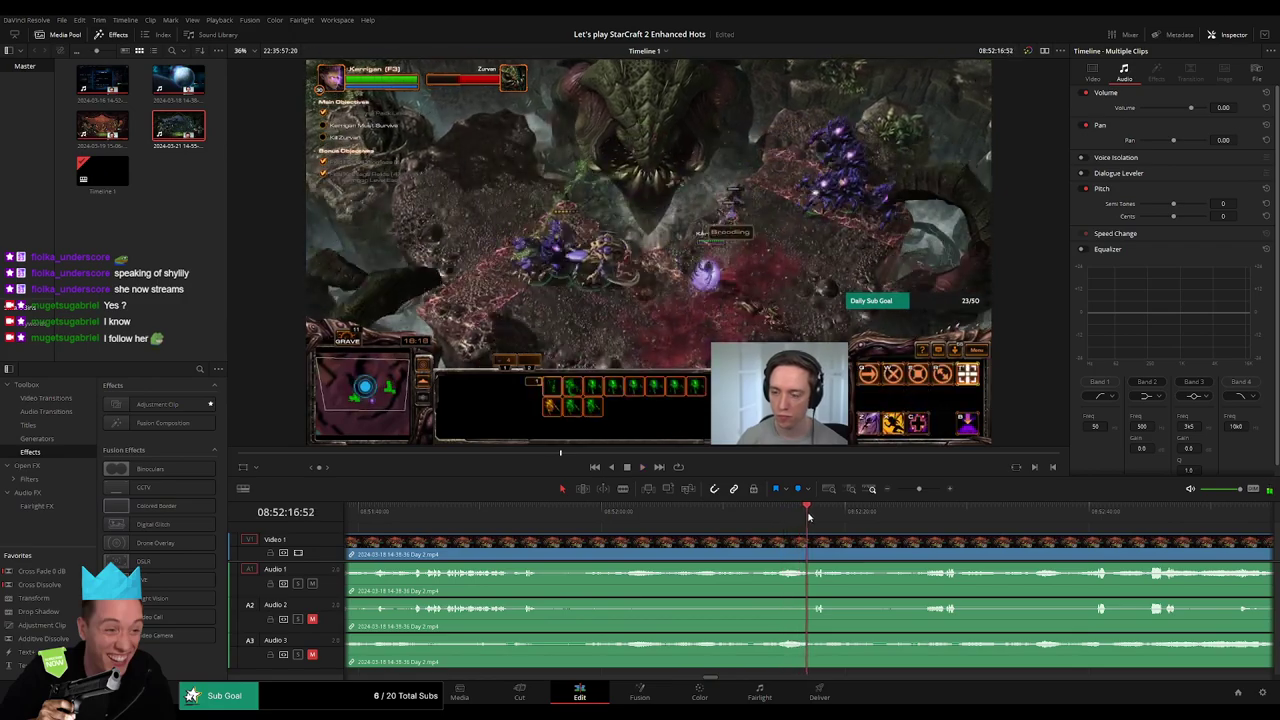
drag(776, 520, 760, 517)
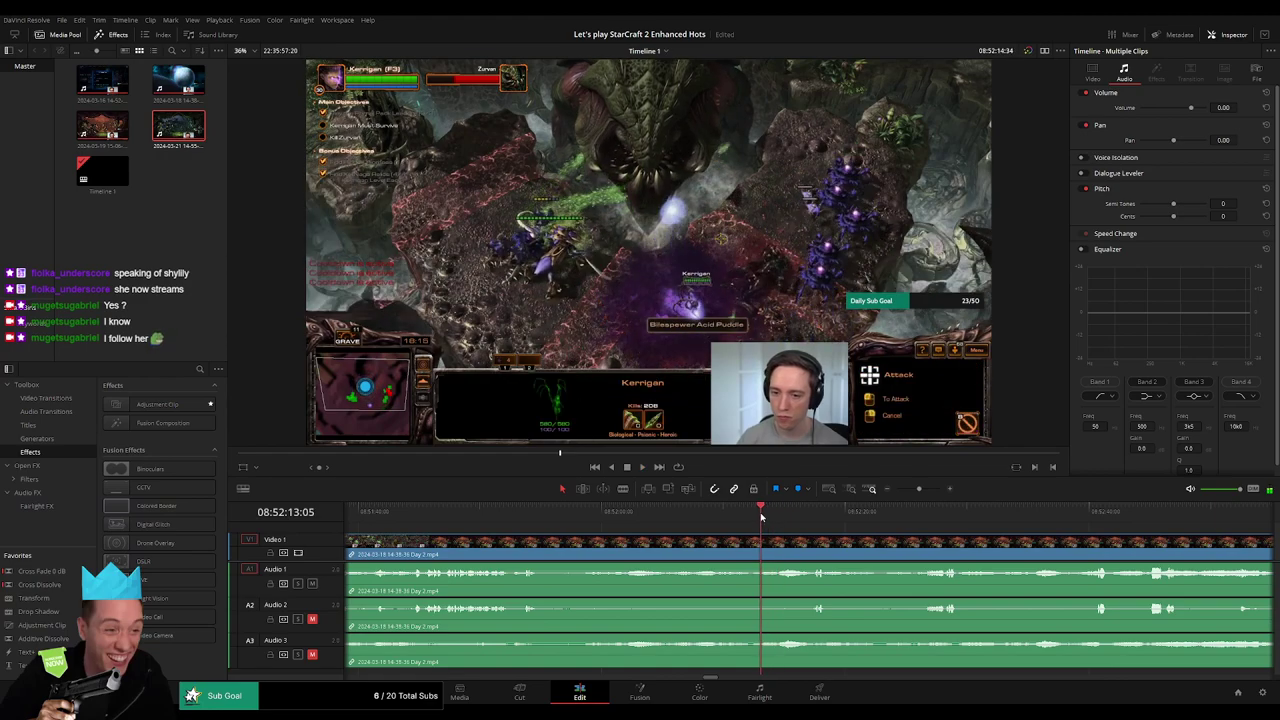
scroll(870, 505, up, 2)
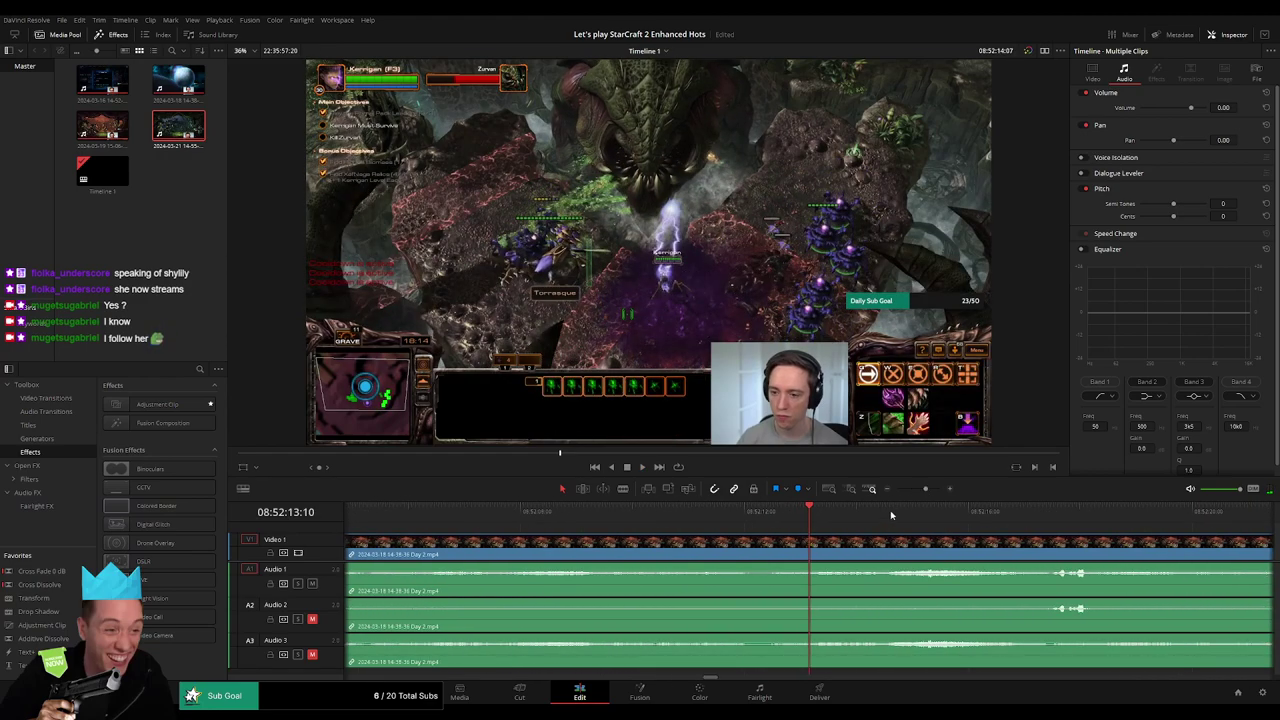
Step: Blade every track at 08:52:13:00 and fade in the video after the cut
key(Left)
key(Left)
key(Left)
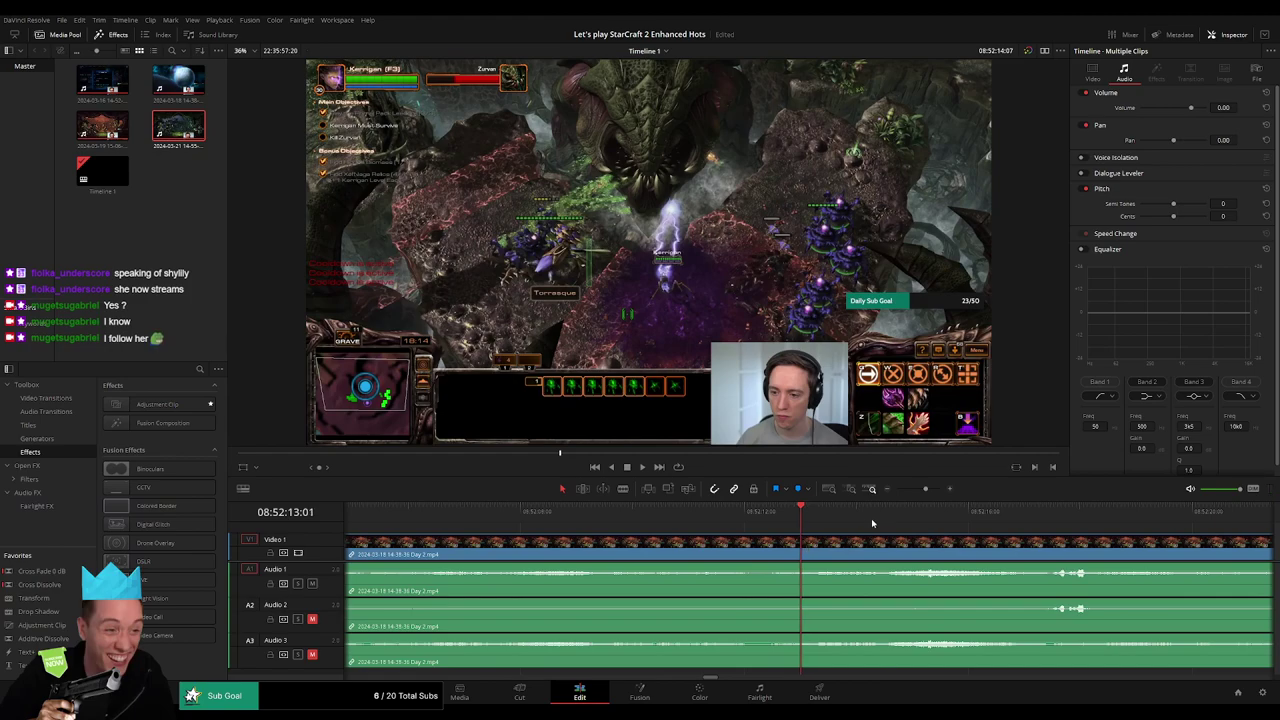
key(b)
click(809, 545)
key(a)
mouse_move(806, 537)
mouse_down()
mouse_move(883, 538)
mouse_move(860, 537)
mouse_up()
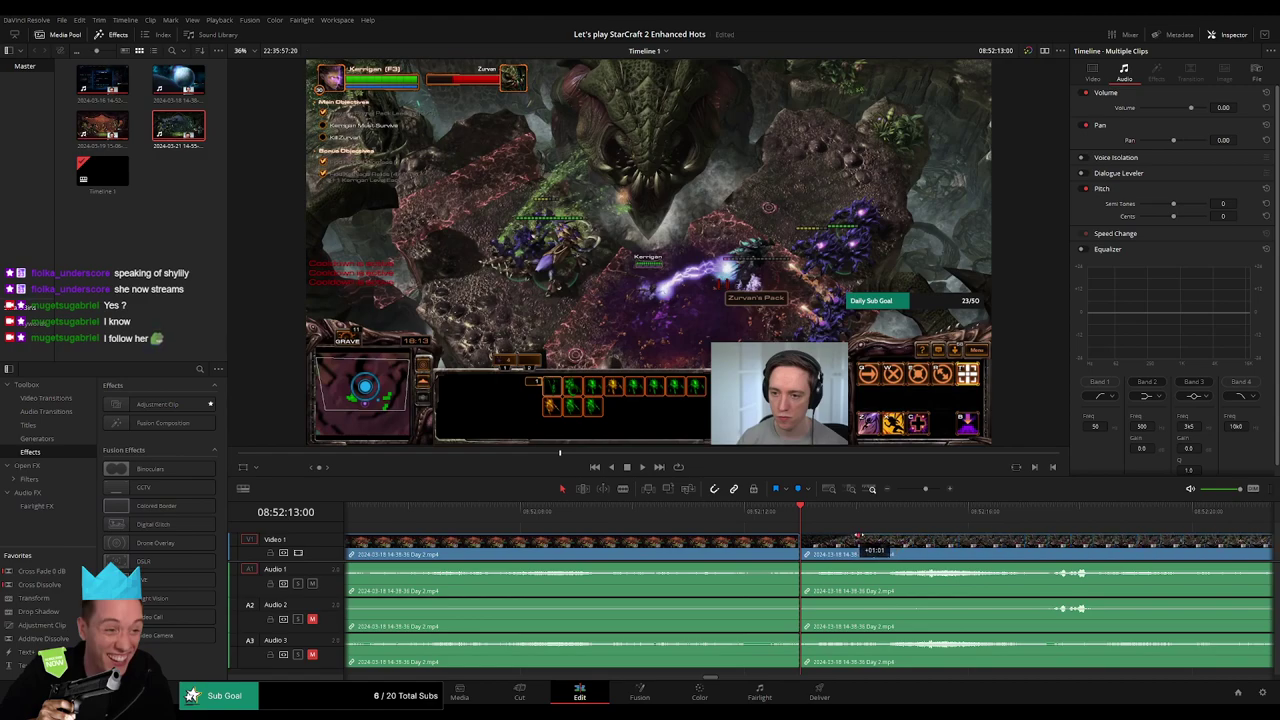
Step: Fade the video and Audio 1, 2 and 3 out and in across the 08:52:13:00 cut, then play the transition
drag(789, 540, 745, 540)
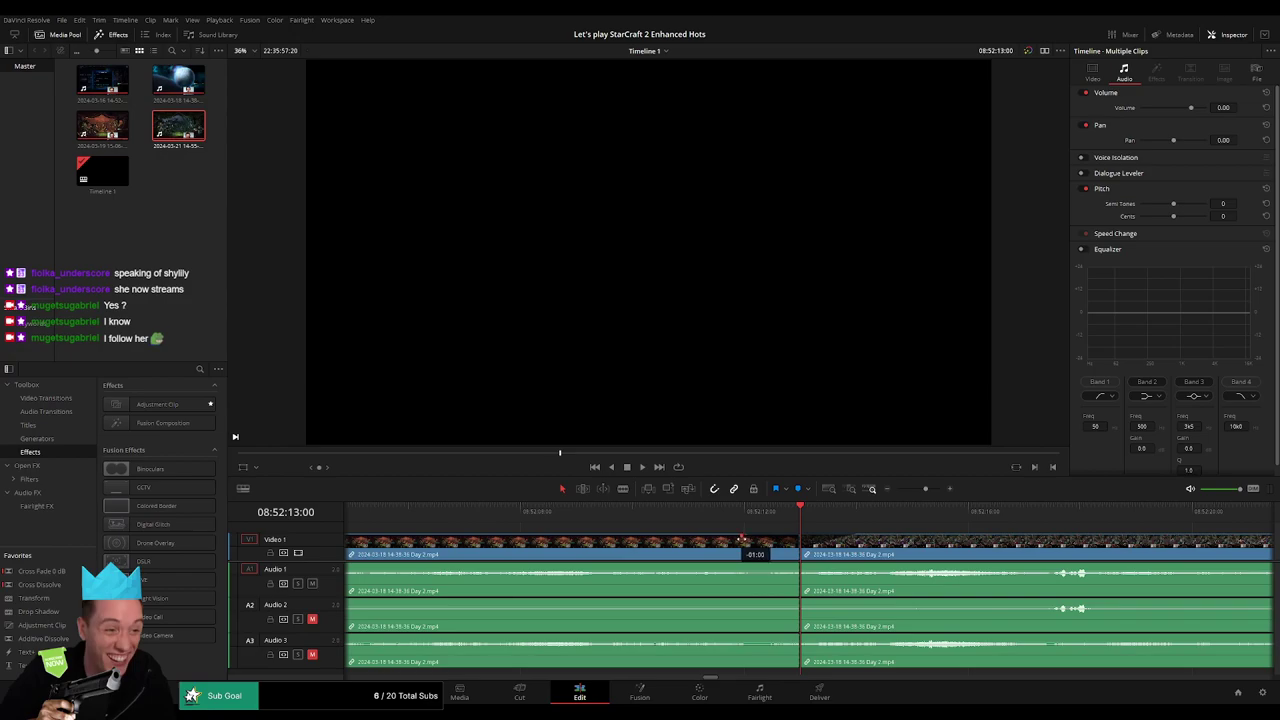
drag(798, 565, 754, 566)
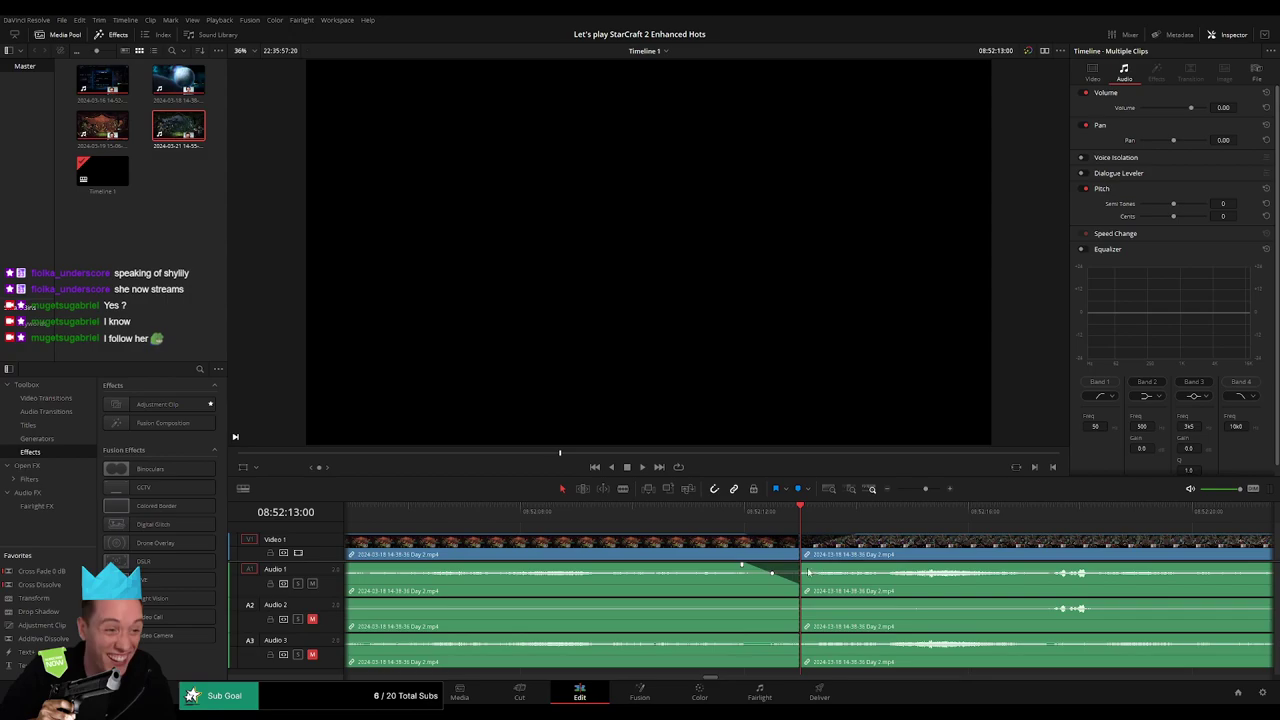
drag(809, 572, 858, 567)
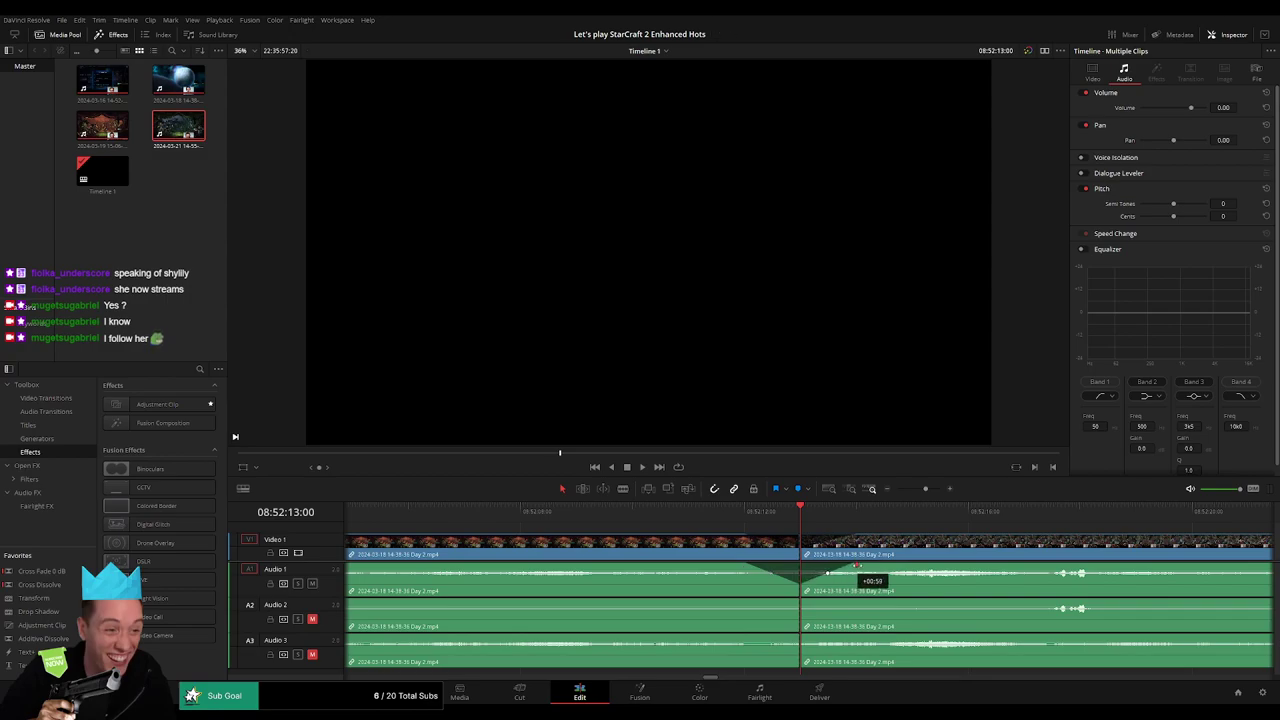
mouse_move(786, 601)
mouse_down()
mouse_move(746, 601)
mouse_move(848, 602)
mouse_up()
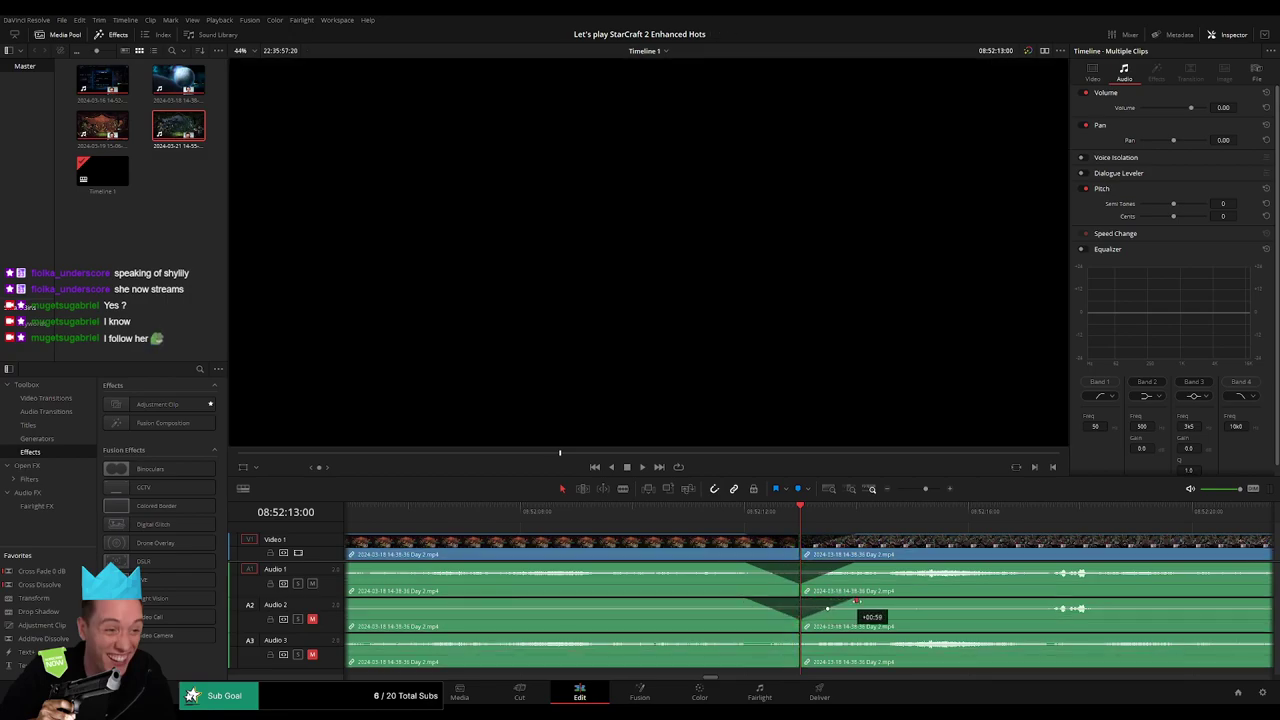
mouse_move(796, 637)
mouse_down()
mouse_move(742, 638)
mouse_move(852, 637)
mouse_up()
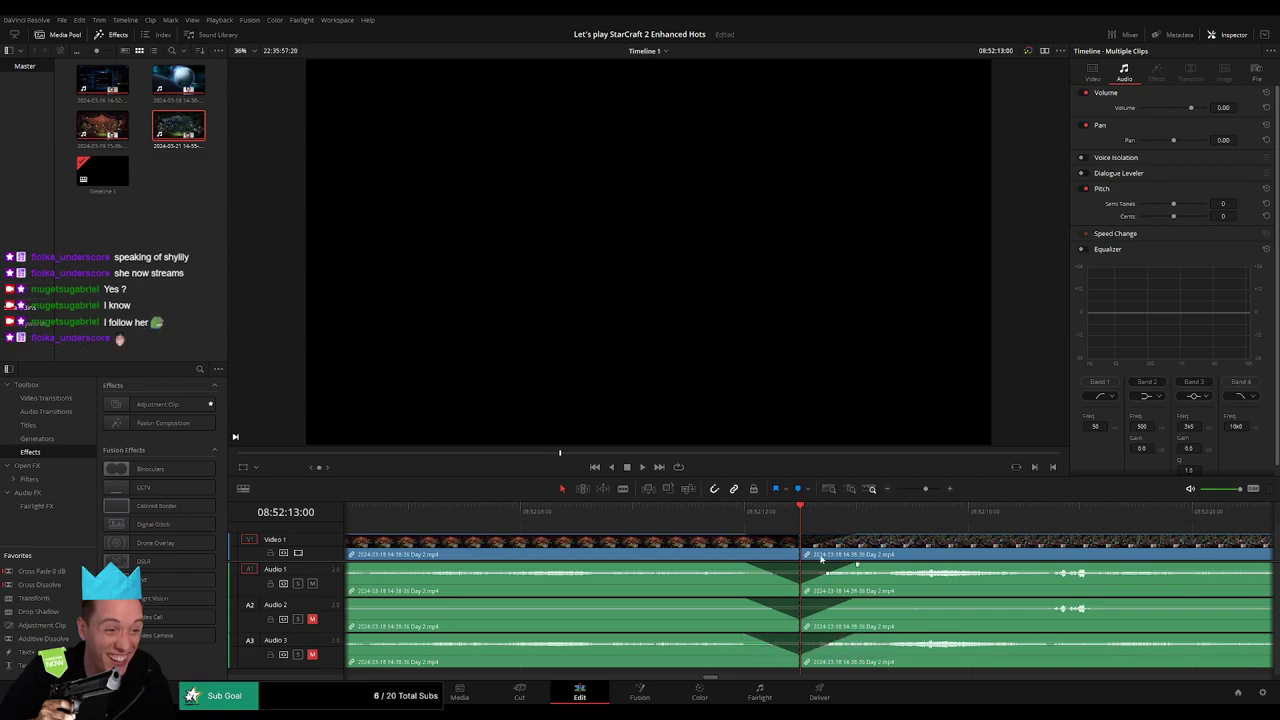
click(742, 512)
key(space)
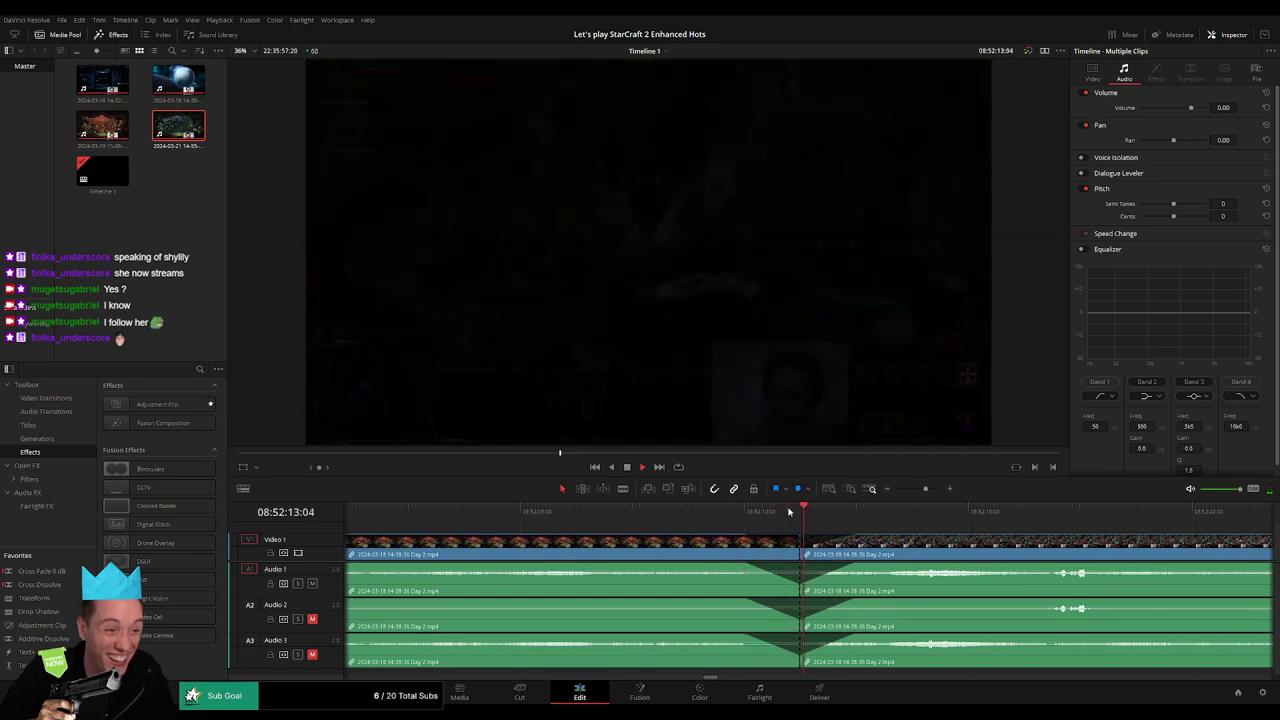
scroll(898, 554, down, 3)
Step: Snap the clip group after the 08:52:13:00 cut to start at 10:00:00:00 and play it
scroll(898, 554, right, 3)
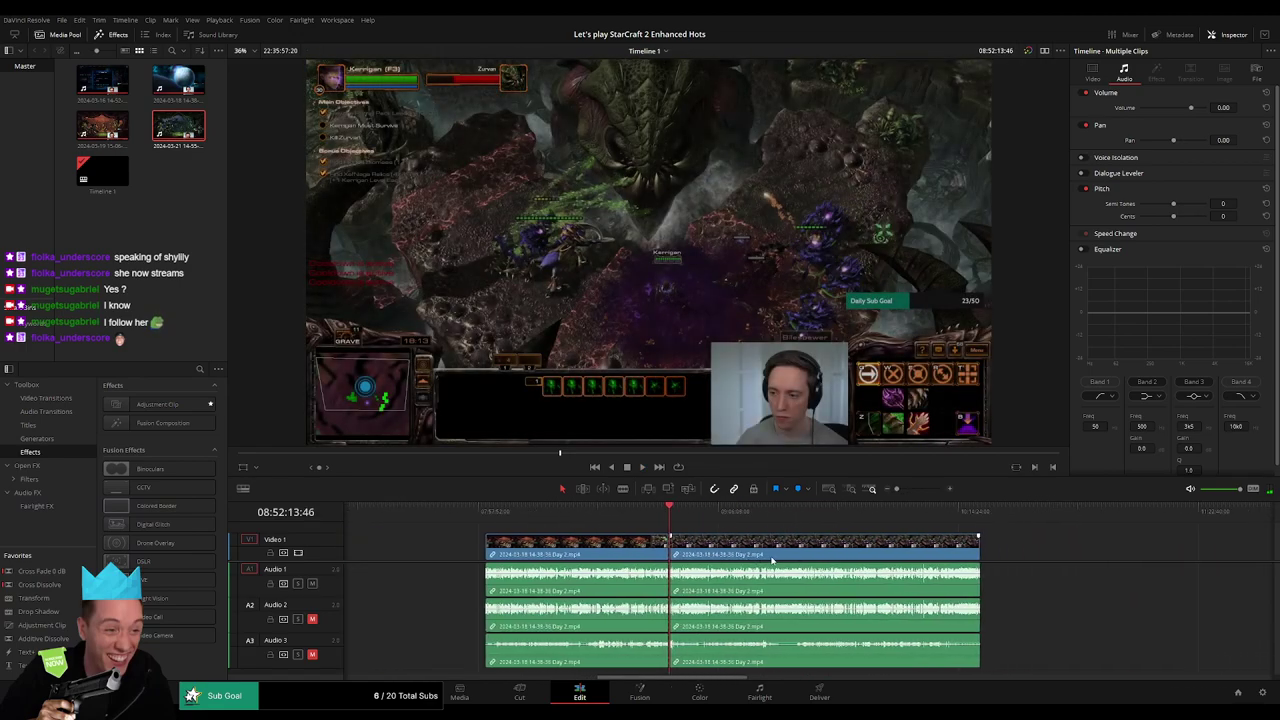
key(Home)
click(669, 521)
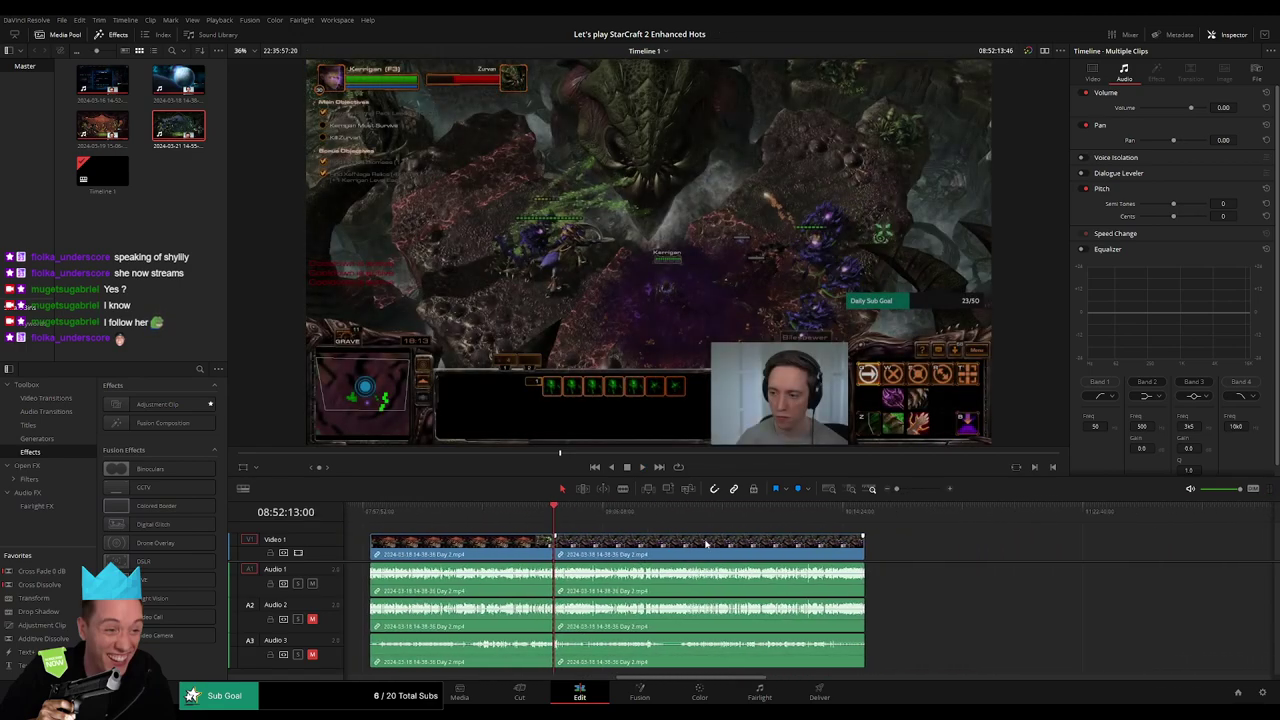
drag(610, 549, 873, 549)
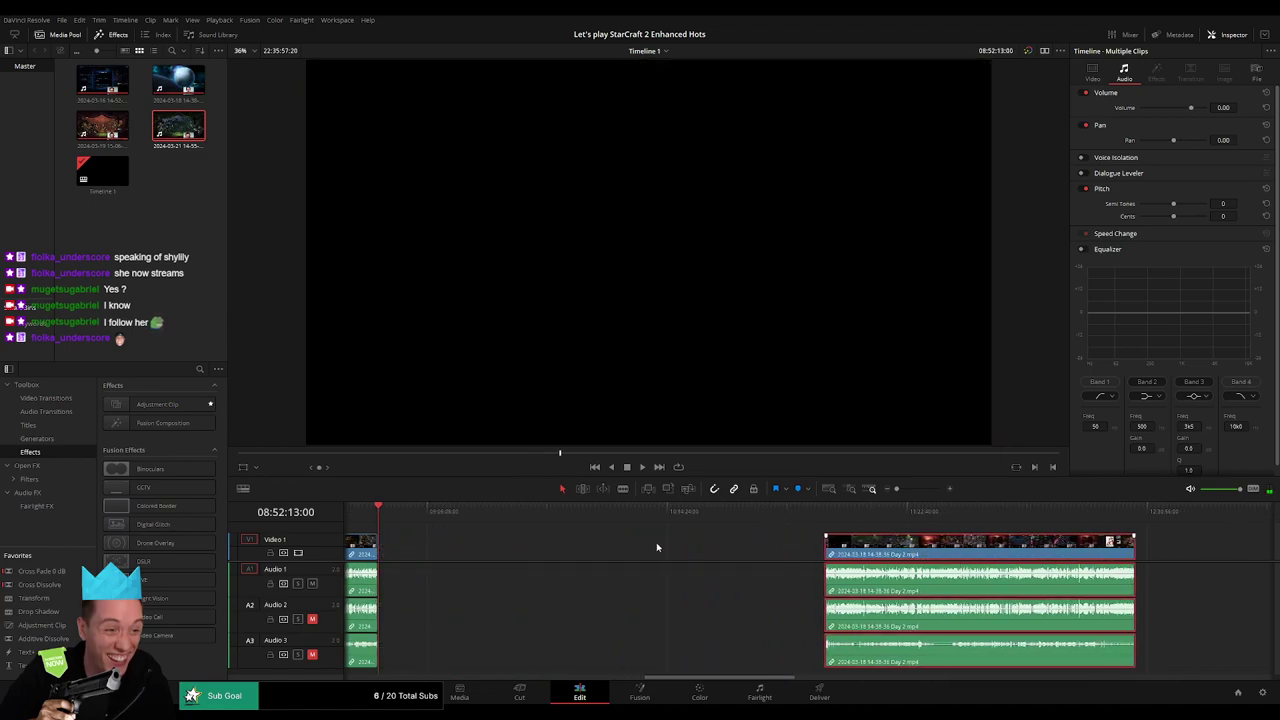
click(580, 545)
drag(488, 526, 617, 538)
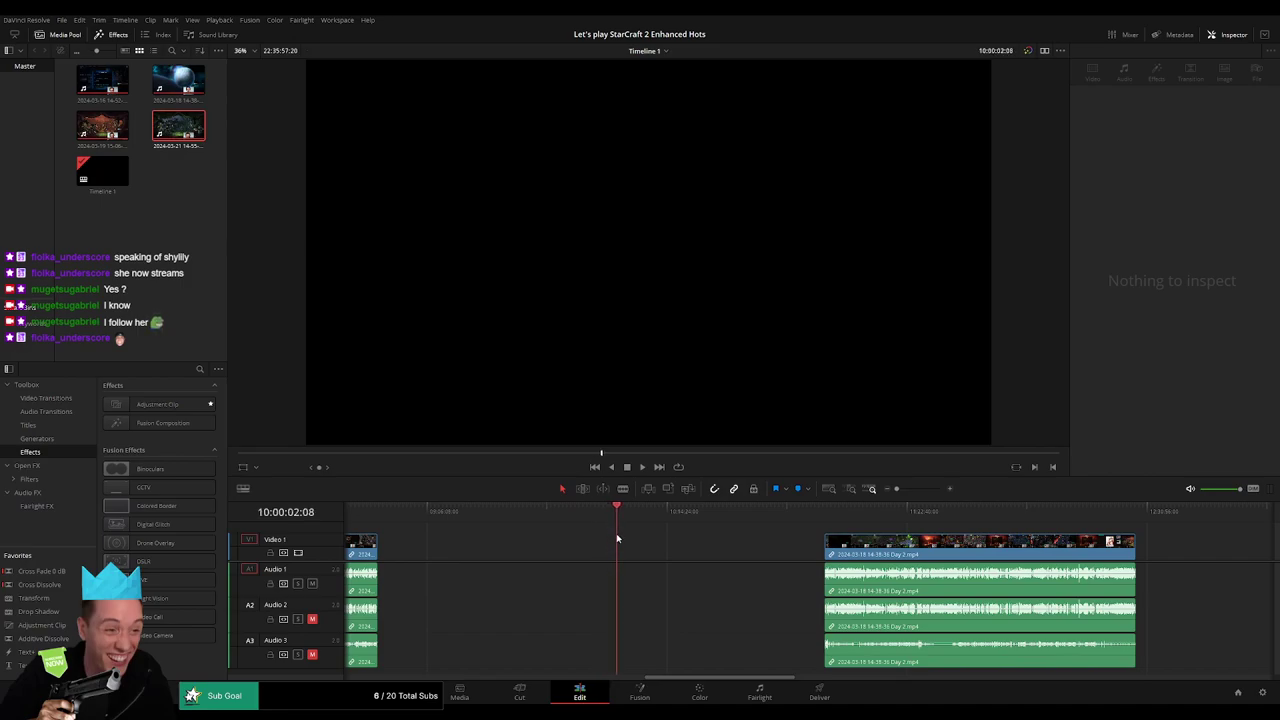
key(Left)
key(Left)
key(Left)
key(Left)
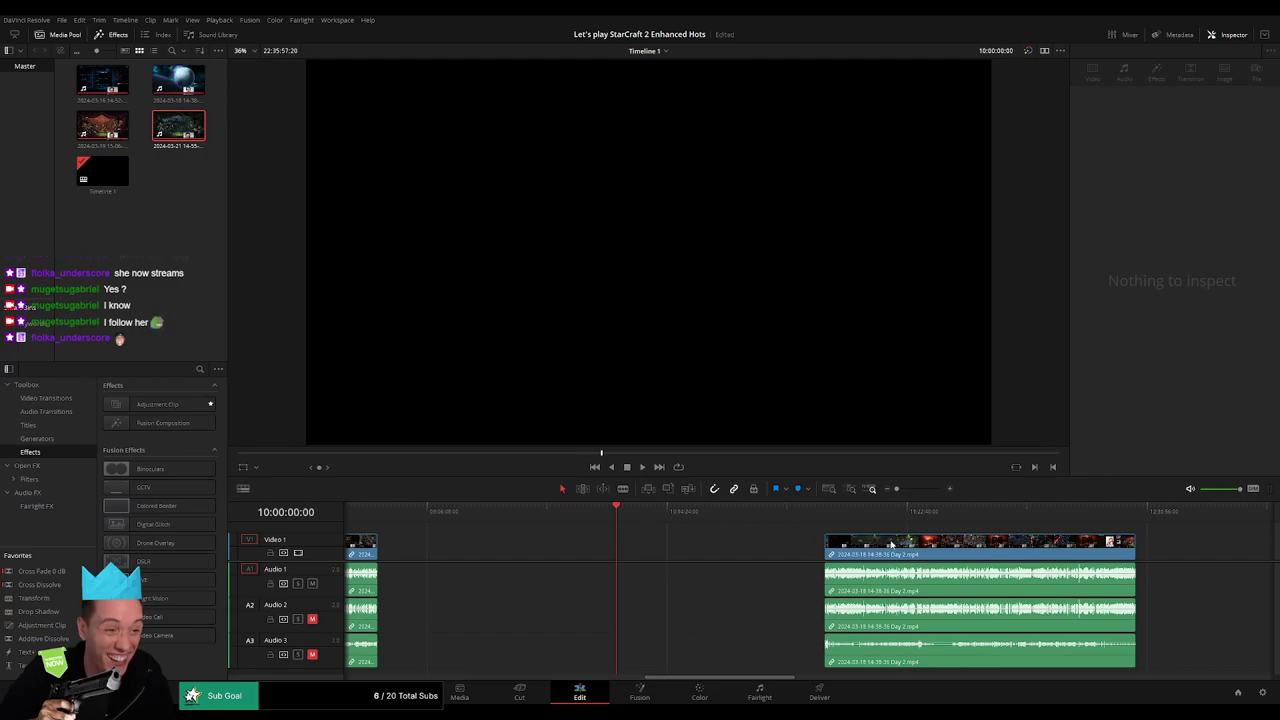
drag(890, 545, 682, 545)
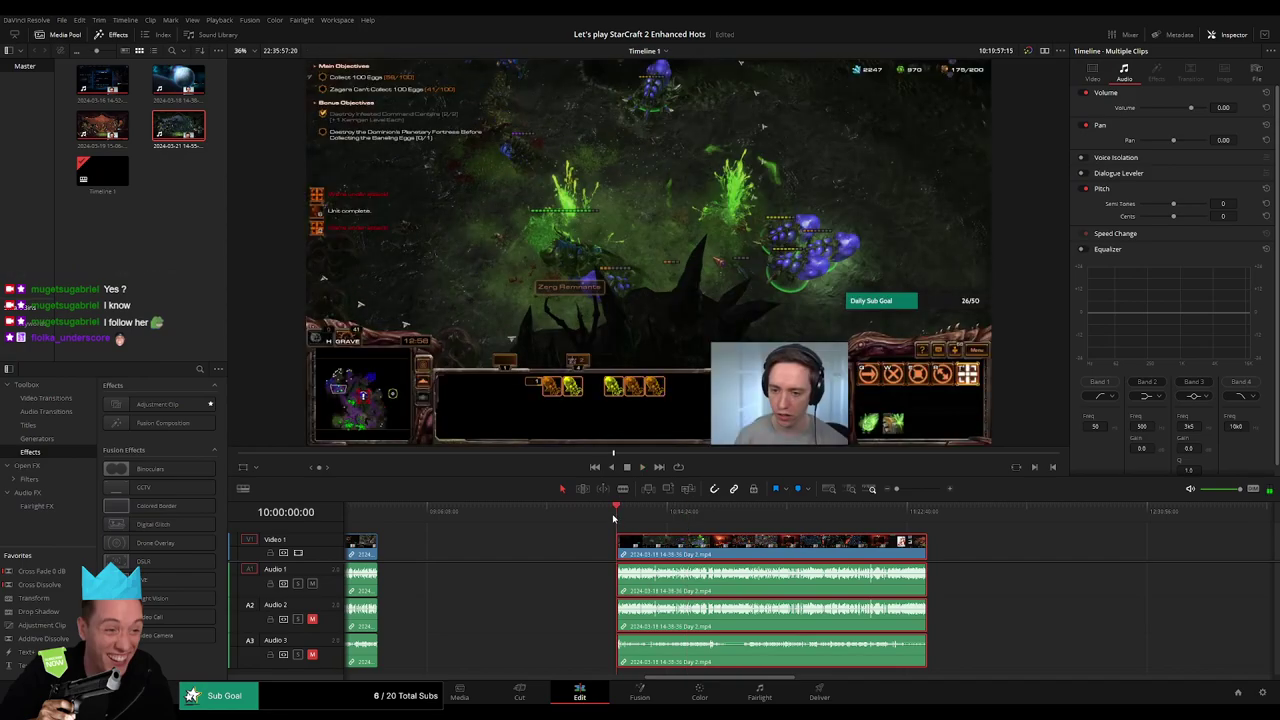
click(659, 526)
key(space)
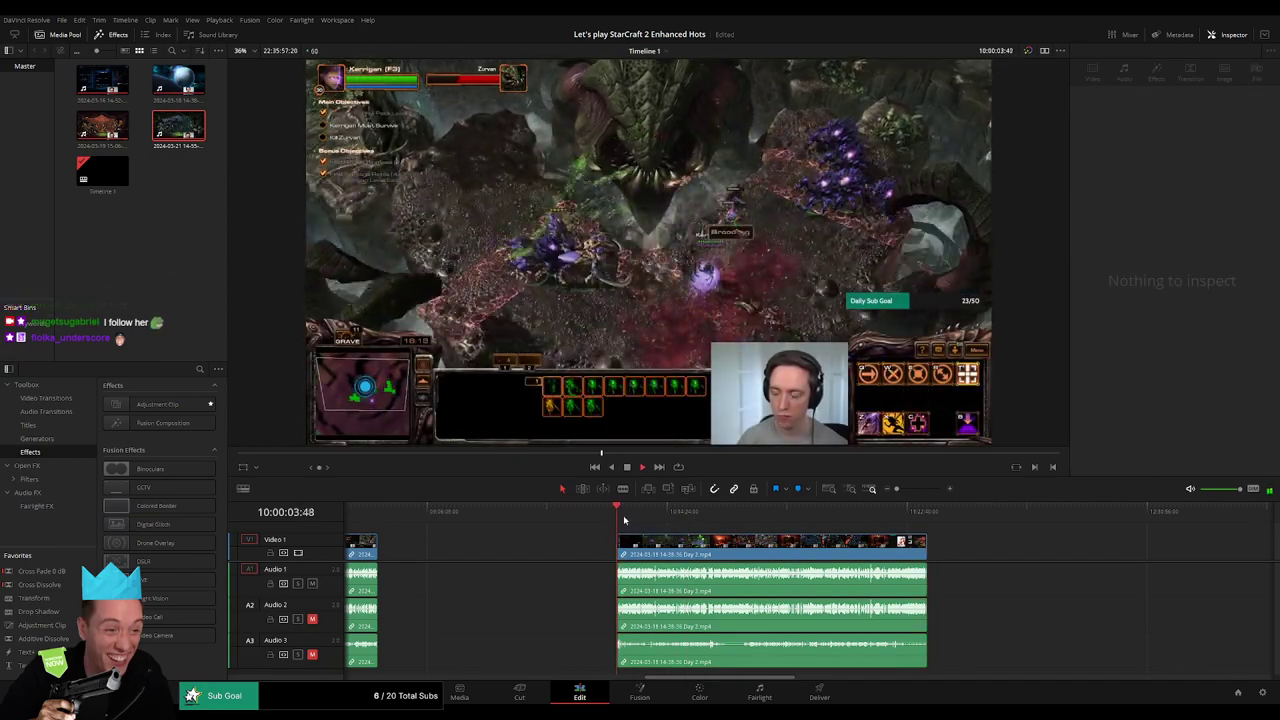
scroll(624, 519, right, 3)
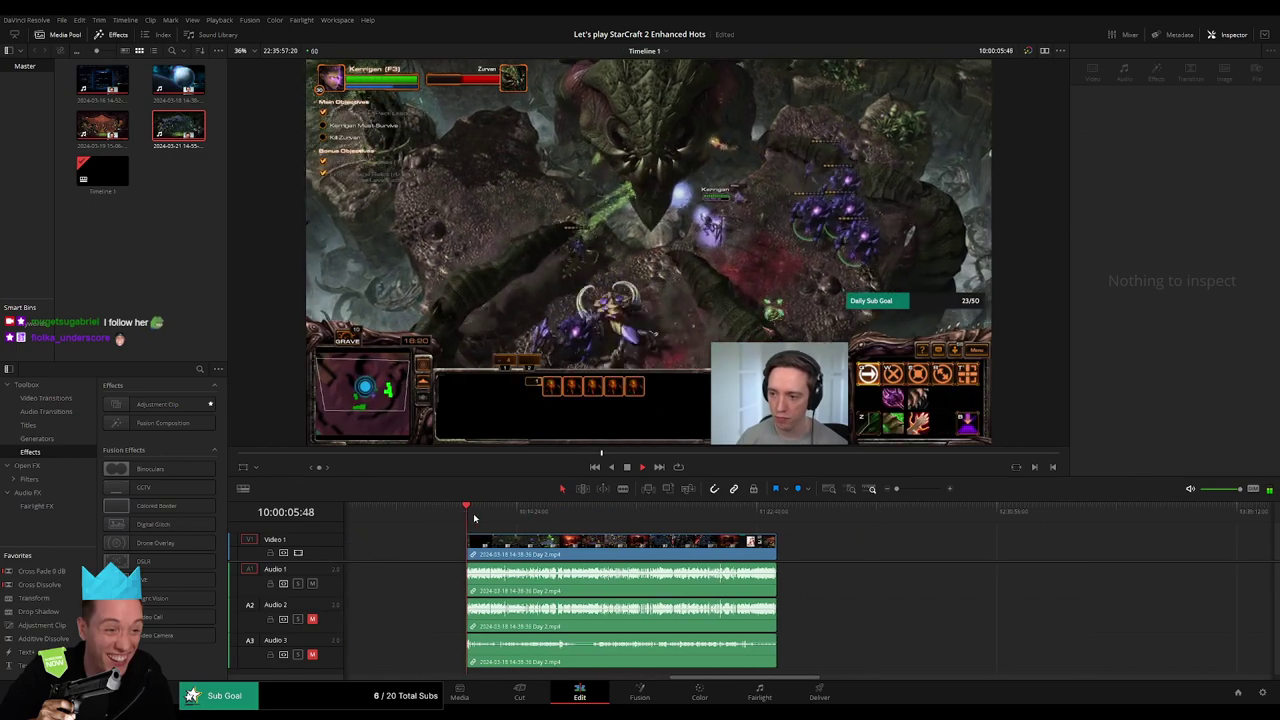
Step: Scrub back from the Victory screen to the gameplay just before 10:52:00
drag(474, 517, 652, 526)
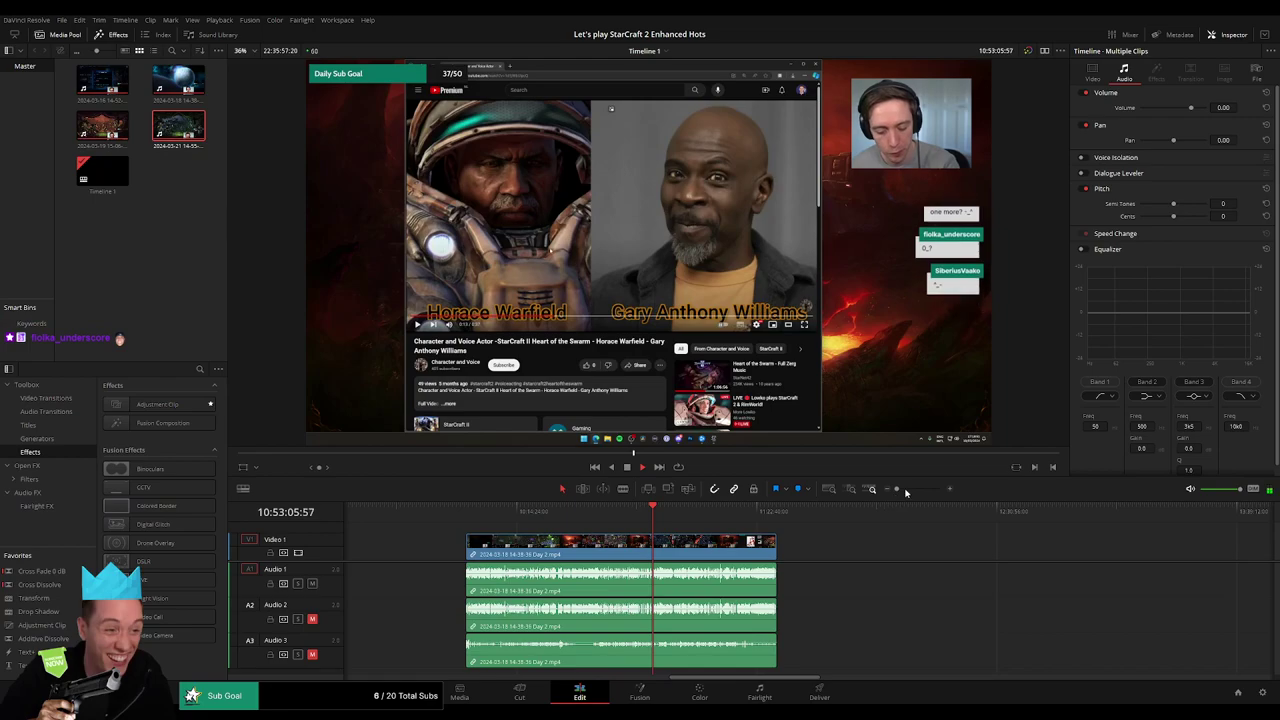
drag(896, 489, 915, 494)
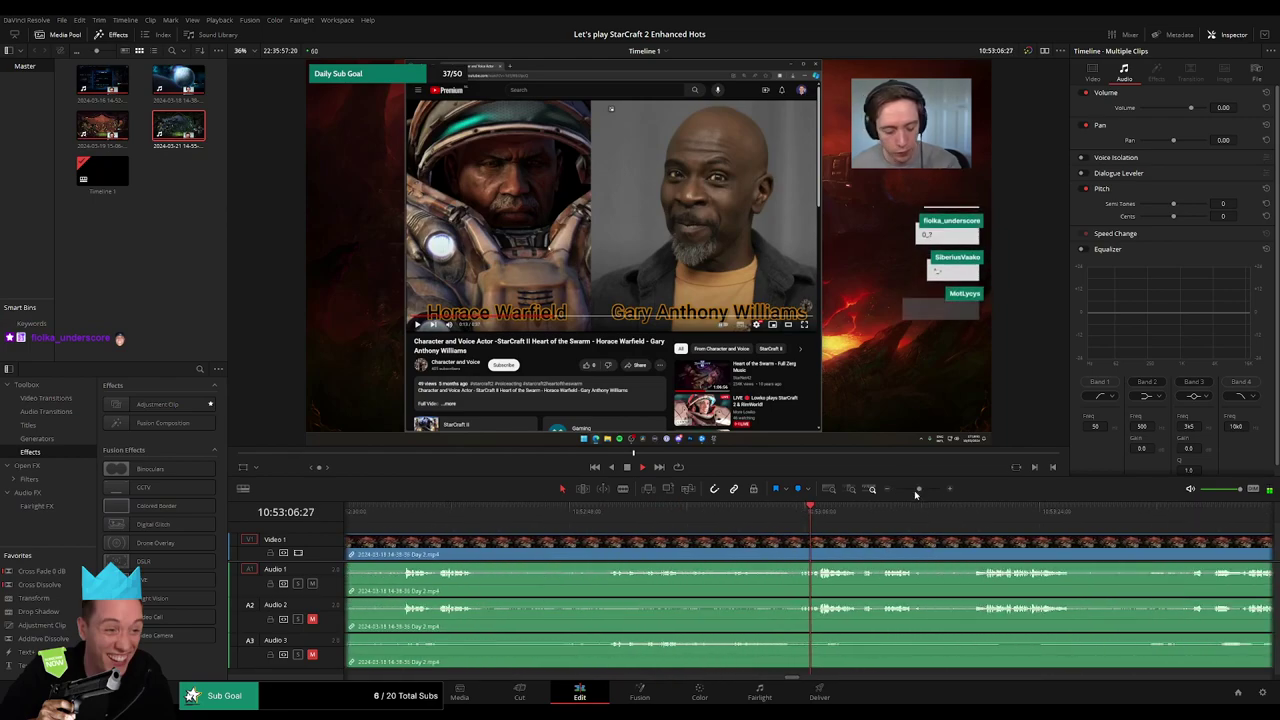
drag(623, 511, 542, 514)
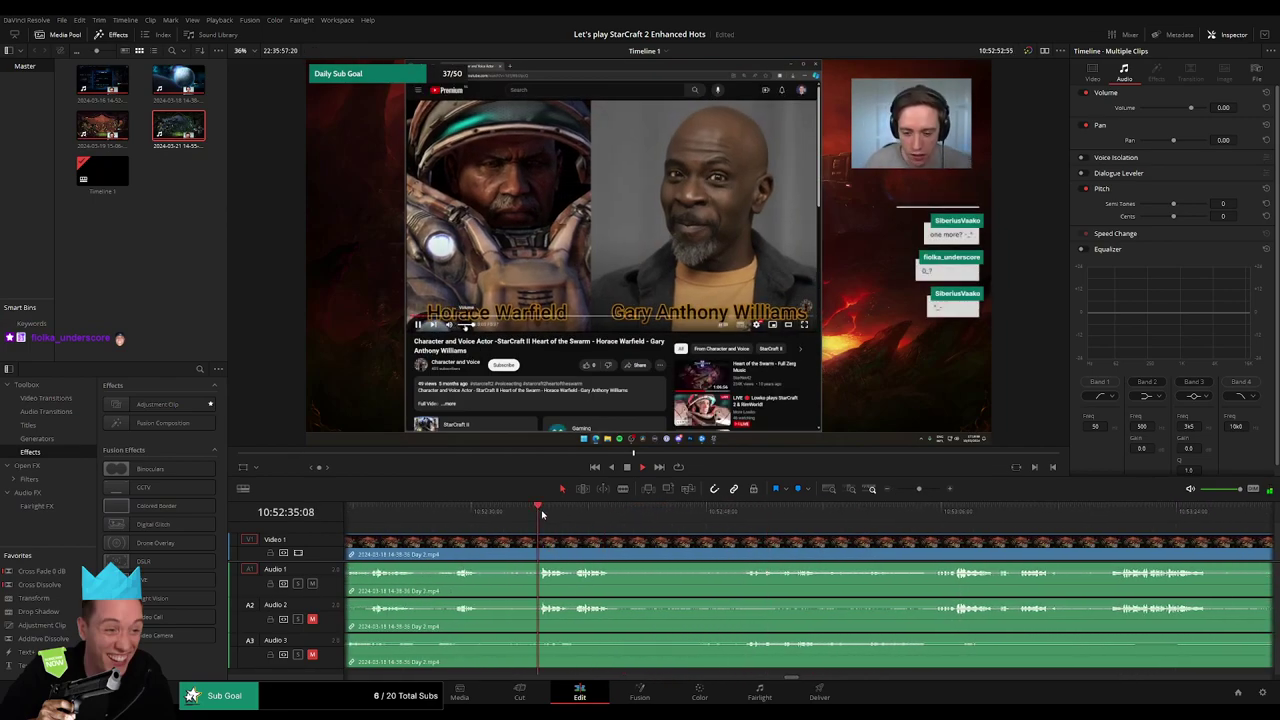
click(636, 511)
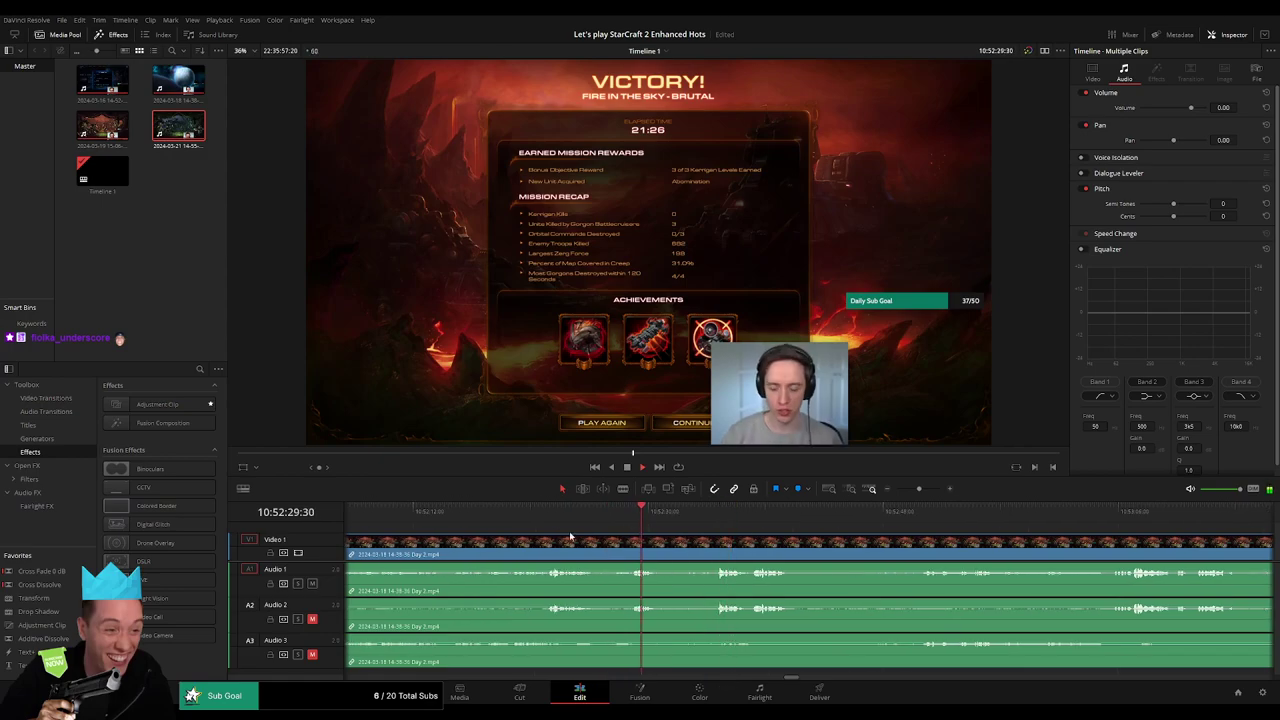
click(524, 514)
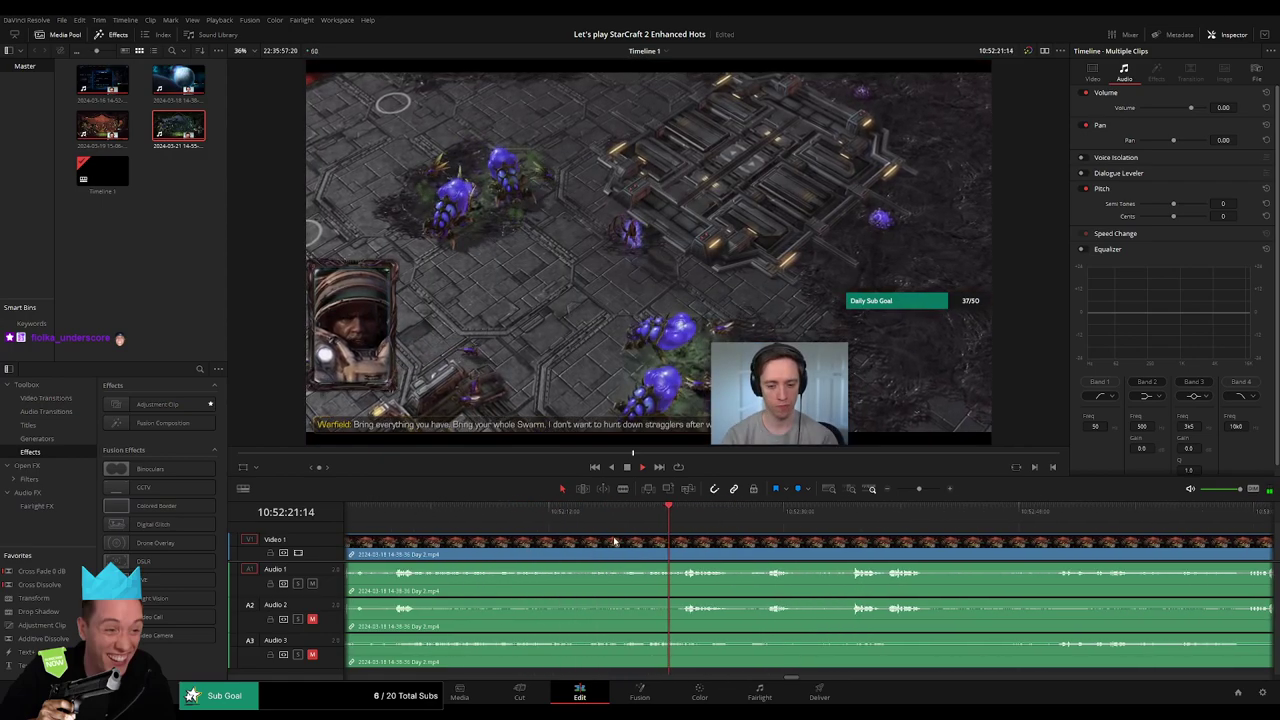
click(594, 512)
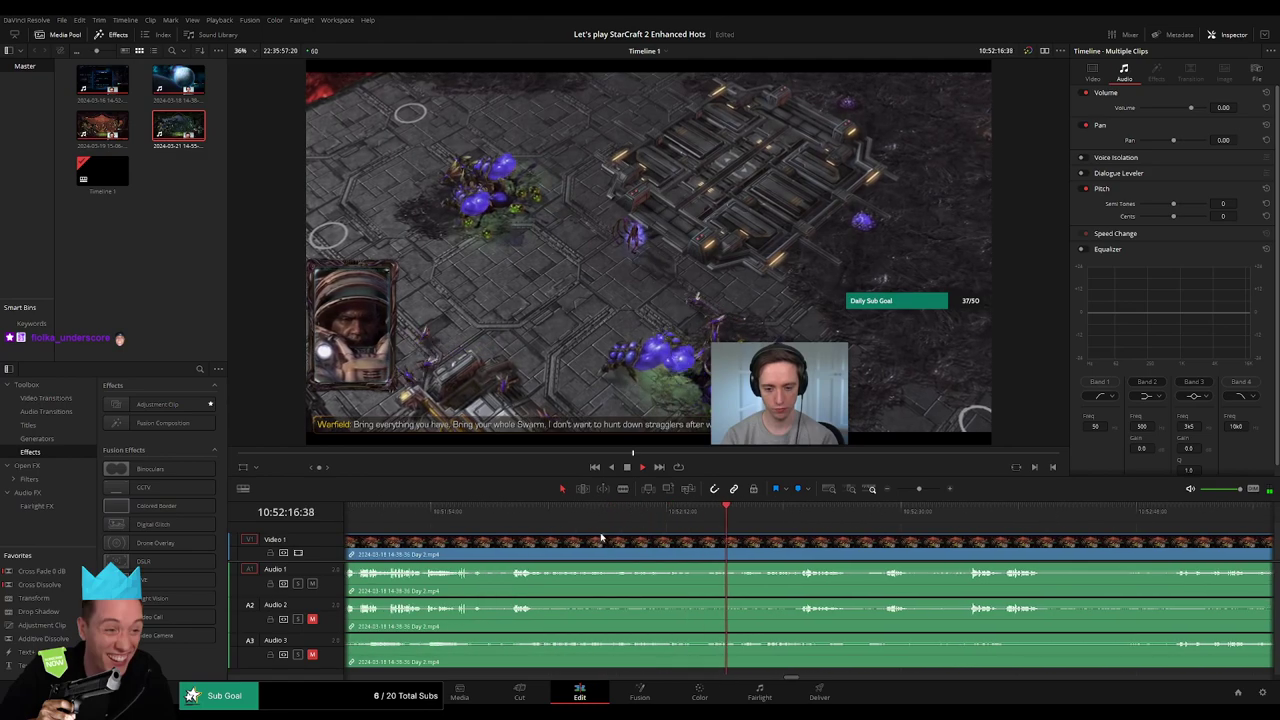
click(600, 518)
click(510, 522)
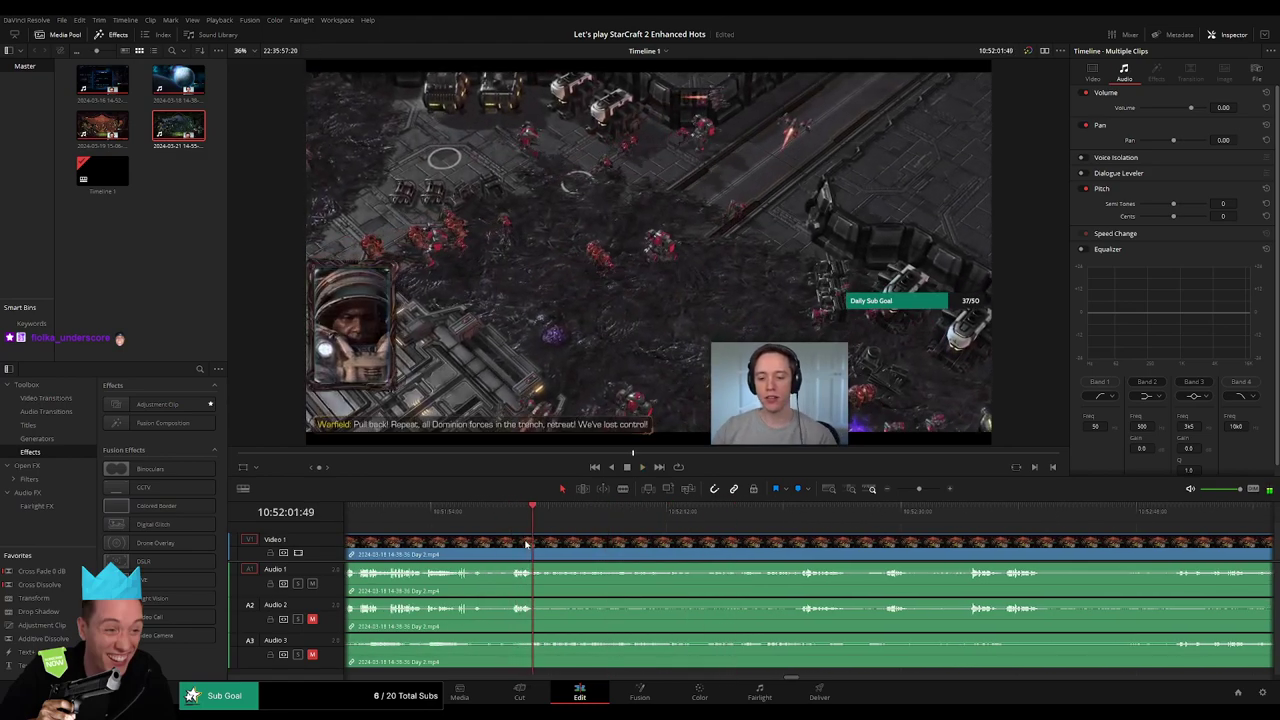
Step: Zoom in, place the playhead at 10:52:00:00, and split all tracks there
click(634, 516)
drag(917, 492, 930, 489)
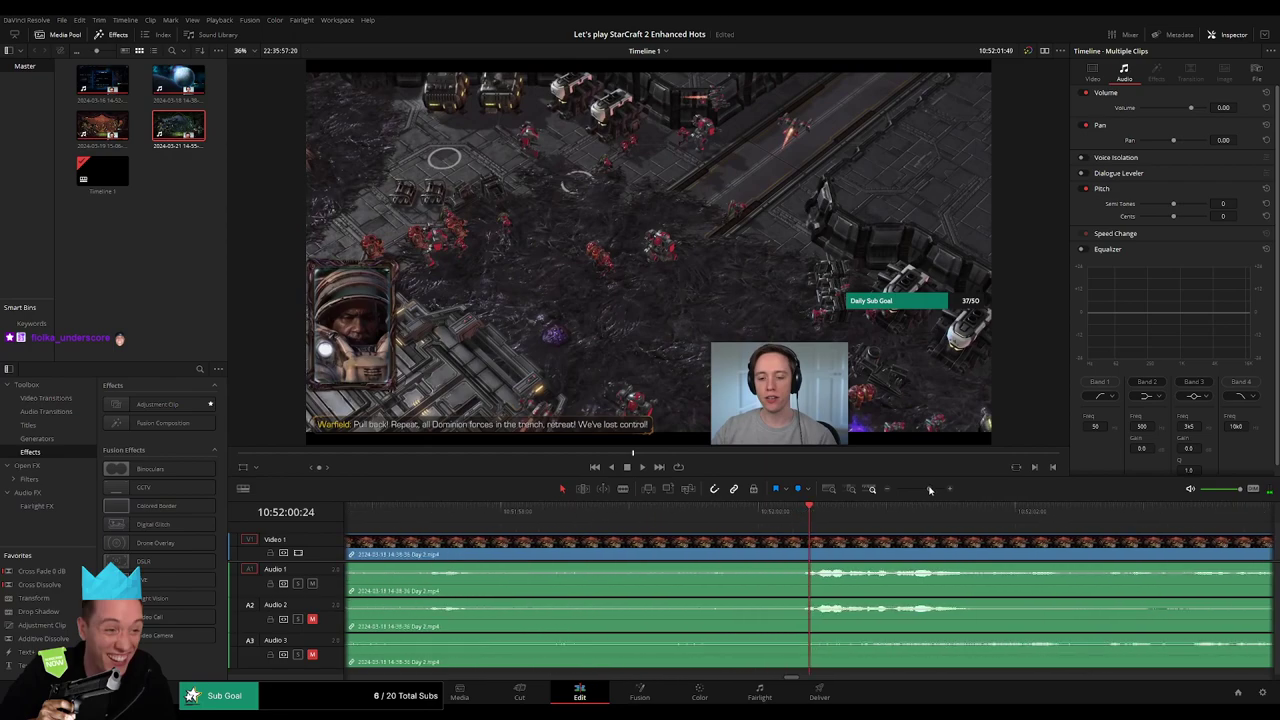
mouse_move(806, 521)
mouse_down()
mouse_move(759, 516)
mouse_move(892, 541)
mouse_up()
key(ctrl+b)
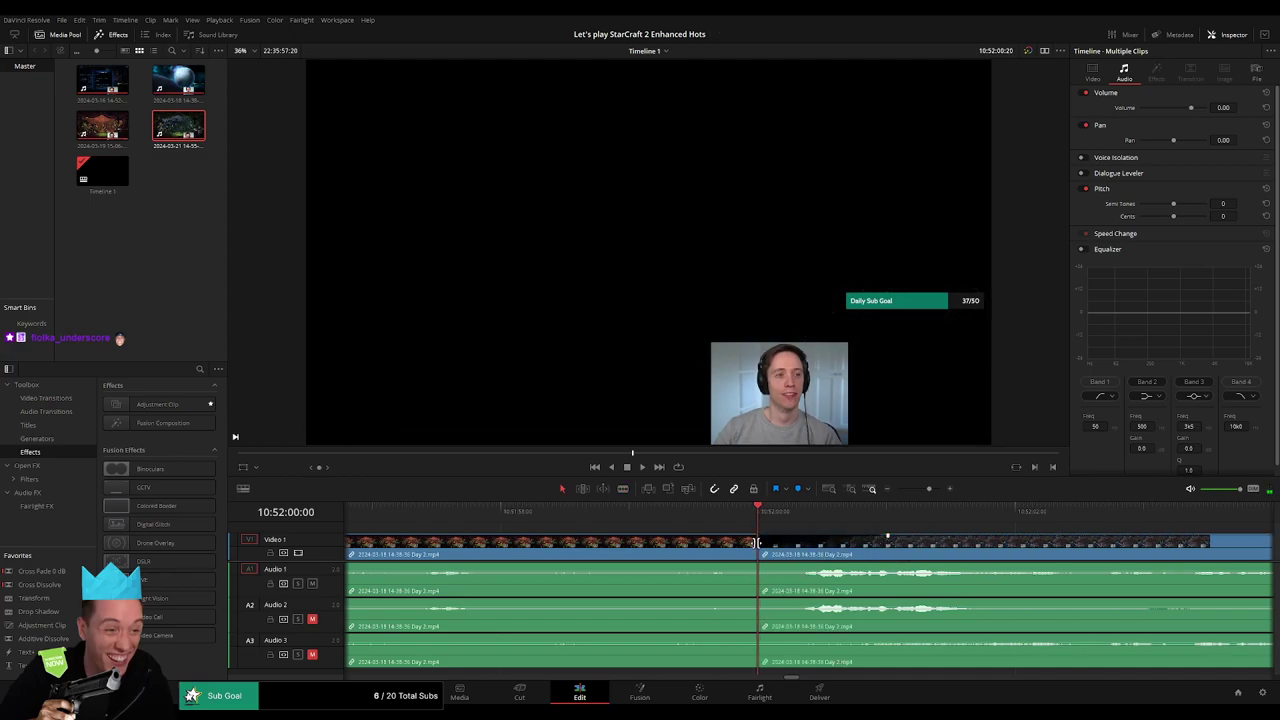
Step: Fade out the video and Audio 1–2 before the 10:52:00:00 cut and fade Audio 1–2 back in after it
drag(756, 541, 632, 542)
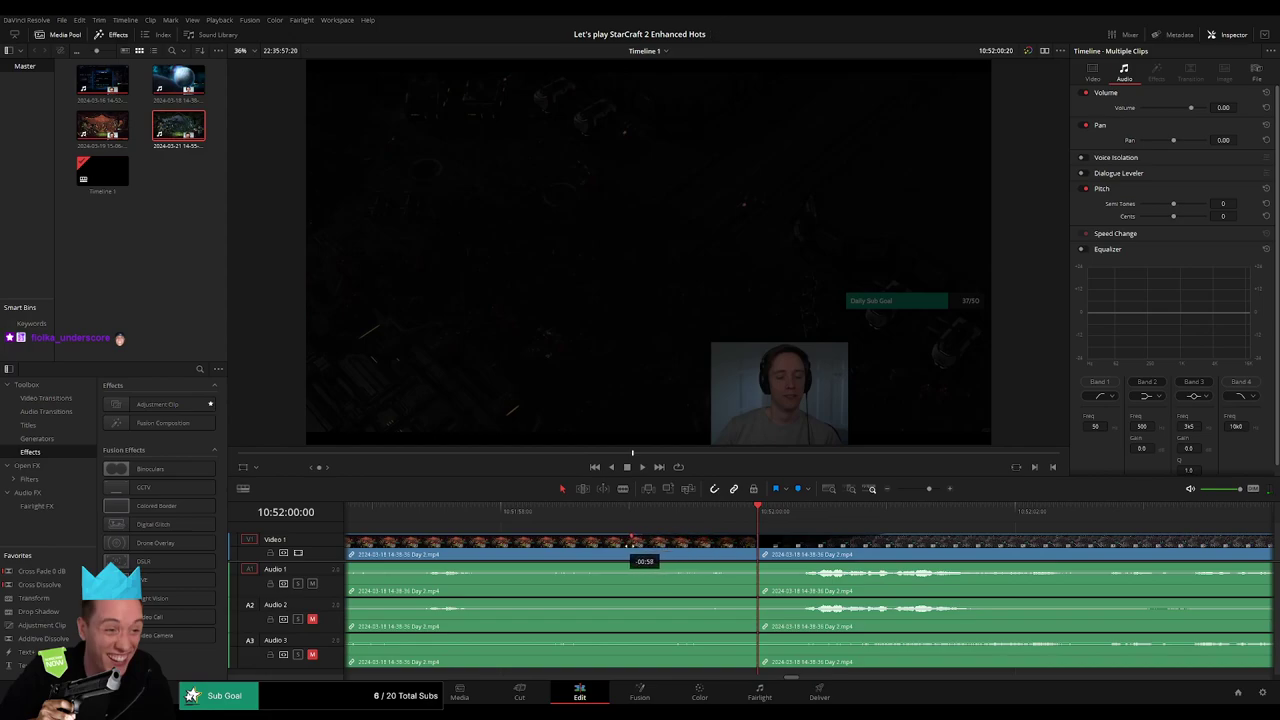
drag(752, 568, 636, 568)
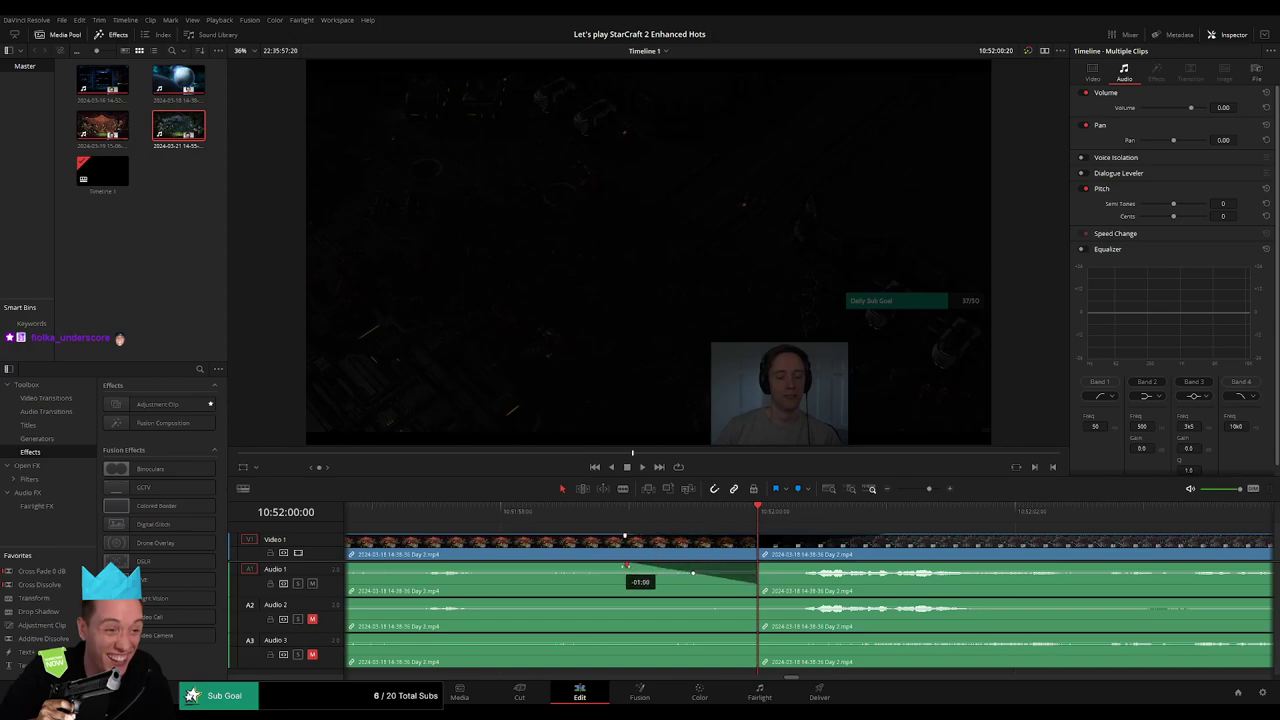
drag(762, 568, 886, 568)
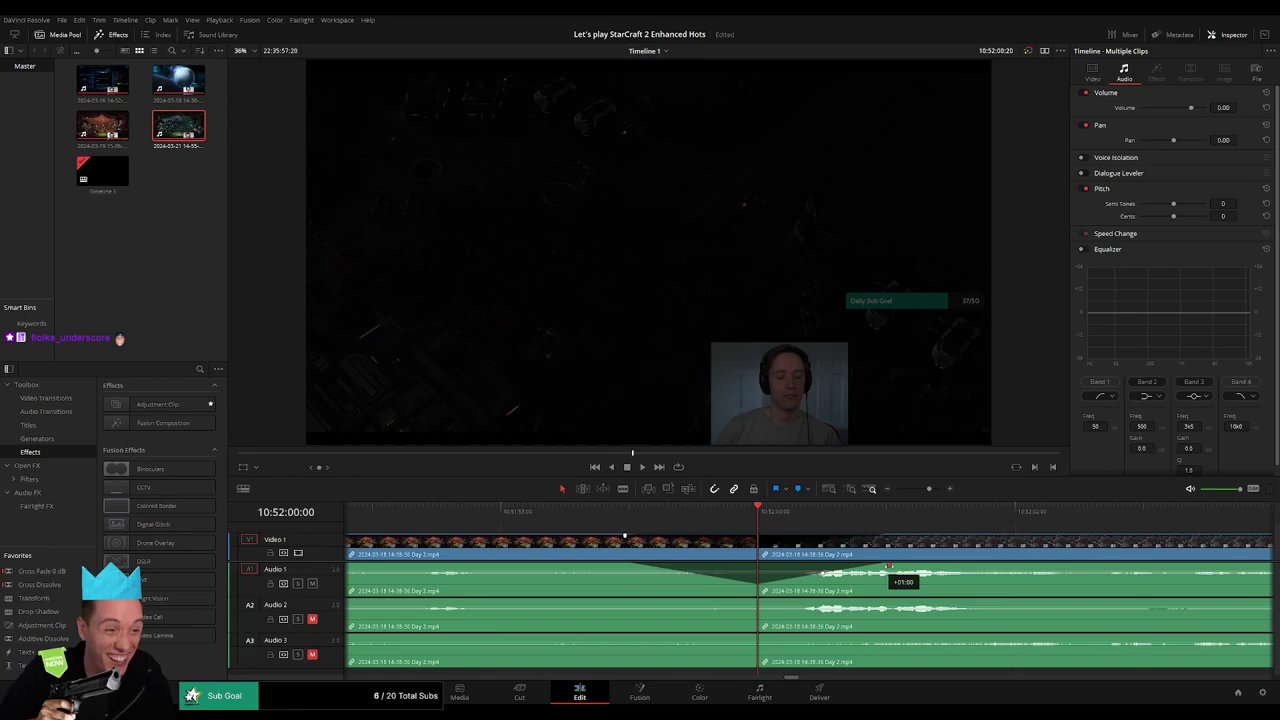
drag(750, 598, 630, 600)
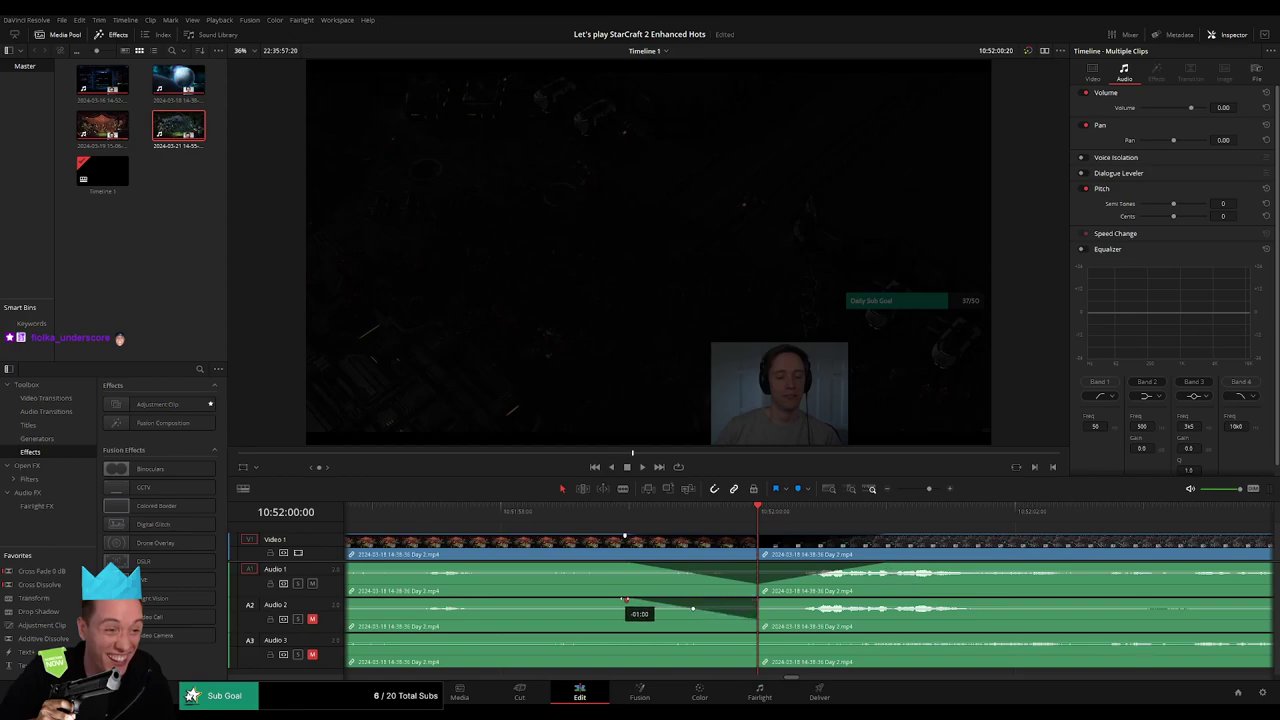
drag(762, 598, 885, 600)
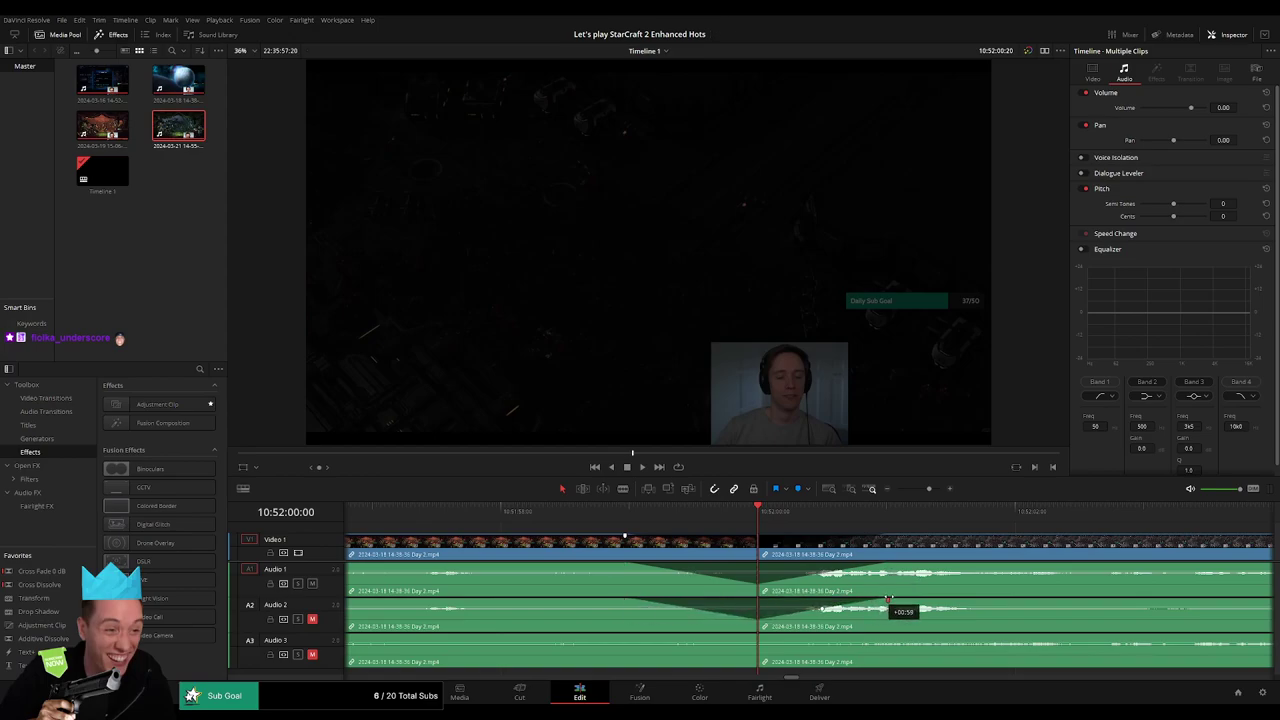
Step: Fade Audio 3 out and back in across the cut, then preview the crossfade
drag(753, 634, 629, 635)
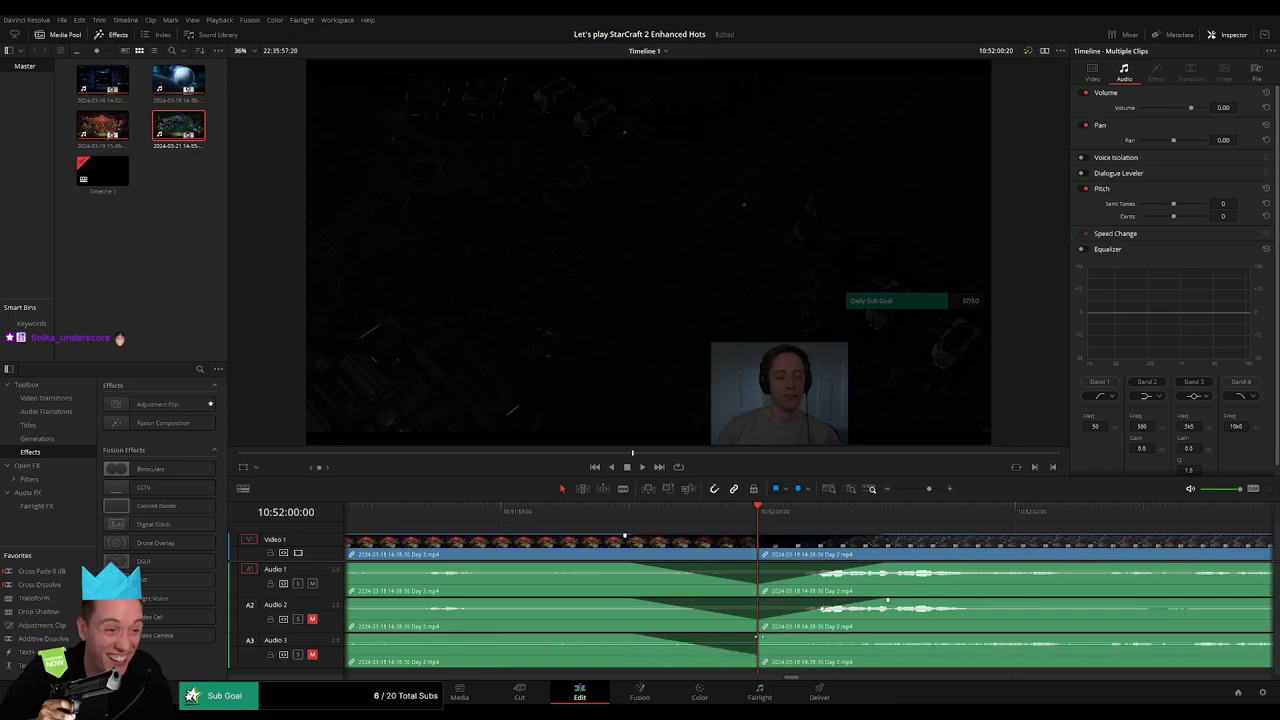
drag(757, 636, 881, 637)
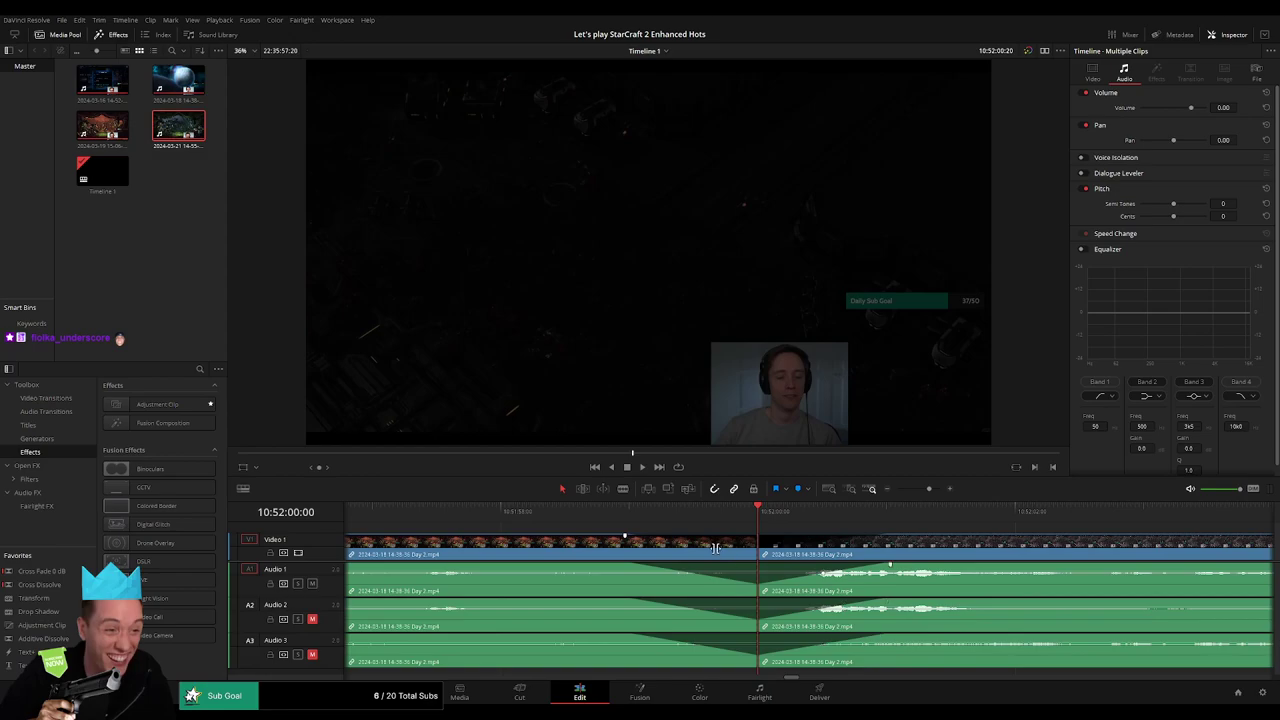
click(625, 511)
key(space)
drag(929, 488, 865, 500)
Step: Move the leftover Day 2 segment flush against the Day 3 clip
scroll(620, 545, right, 5)
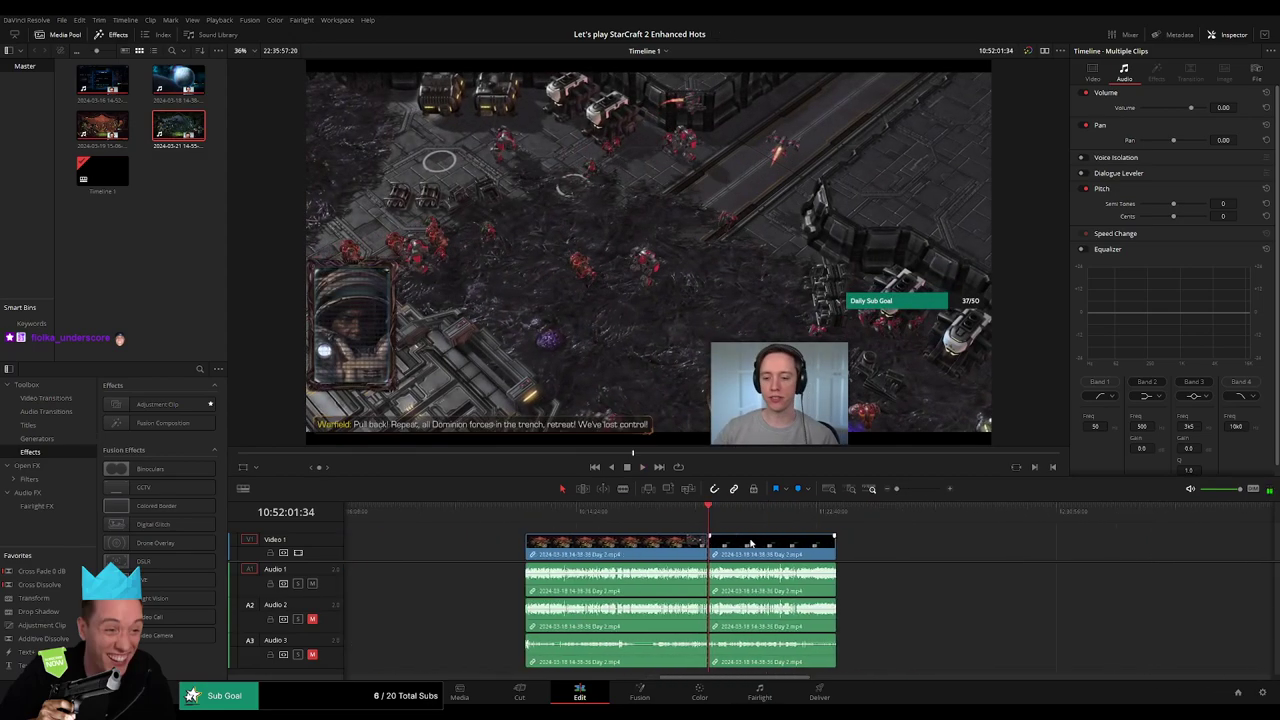
click(633, 520)
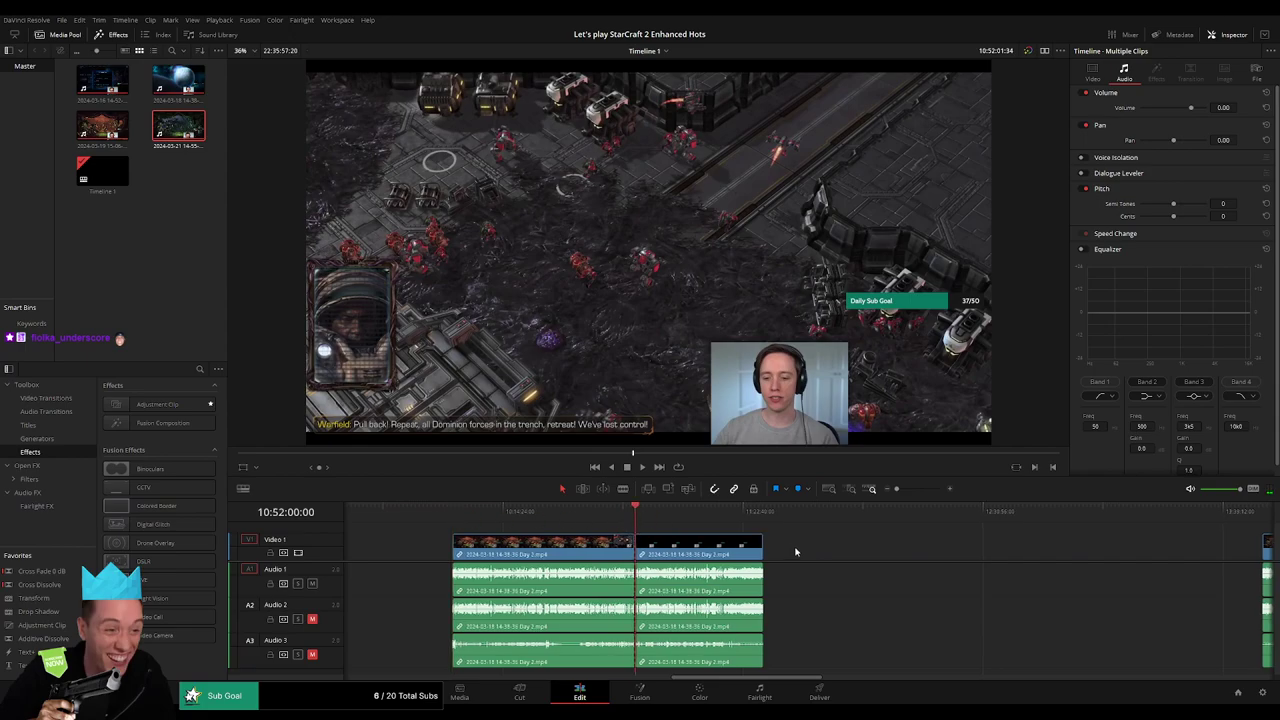
scroll(633, 545, right, 7)
drag(440, 548, 947, 552)
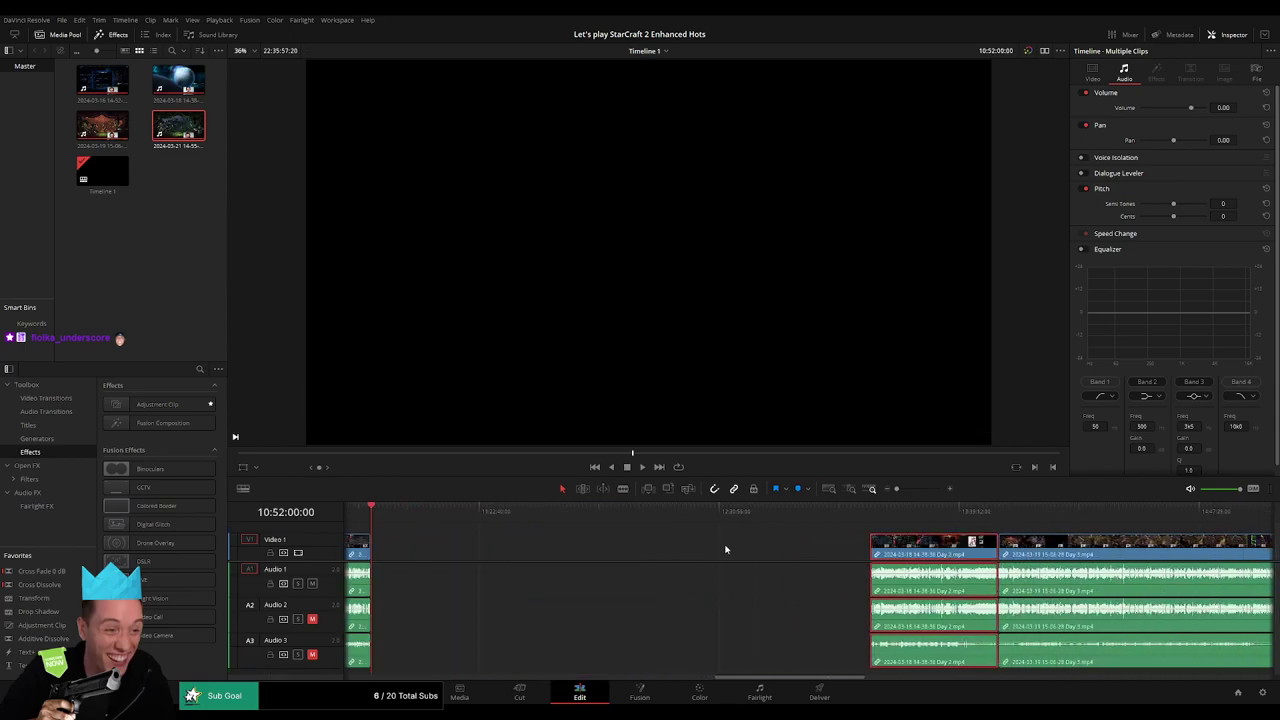
click(621, 548)
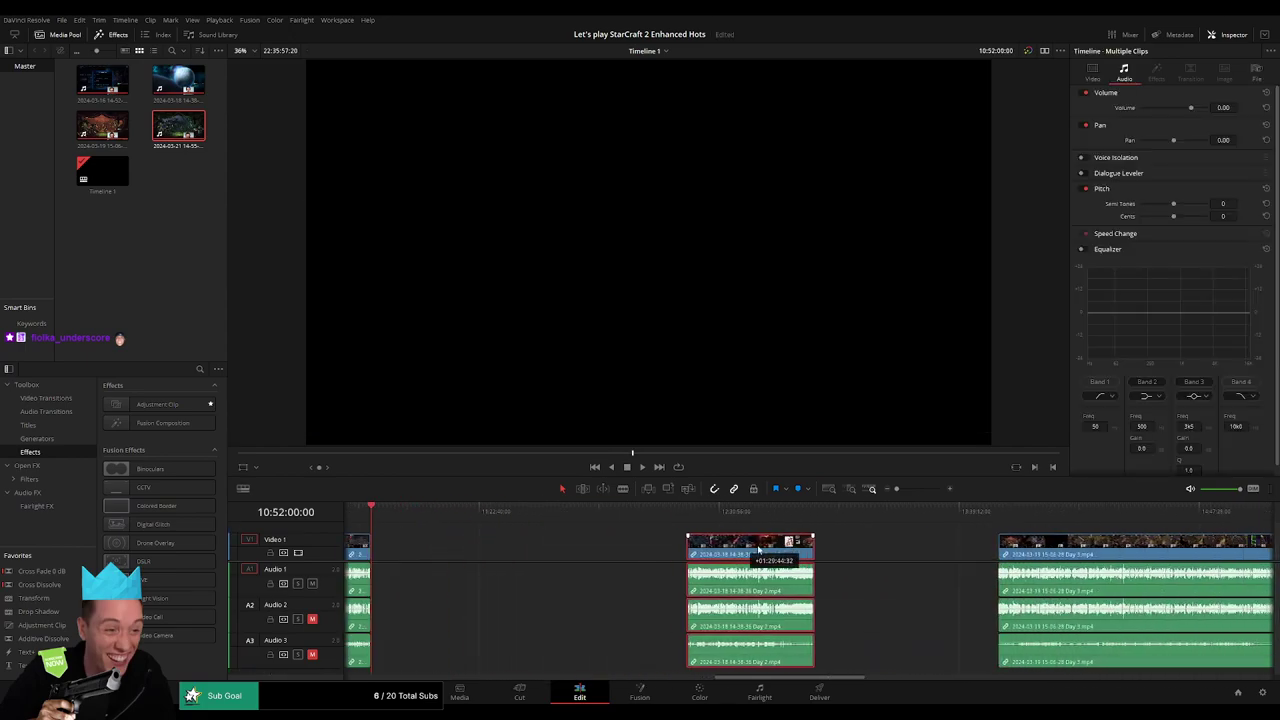
drag(422, 556, 921, 556)
click(678, 554)
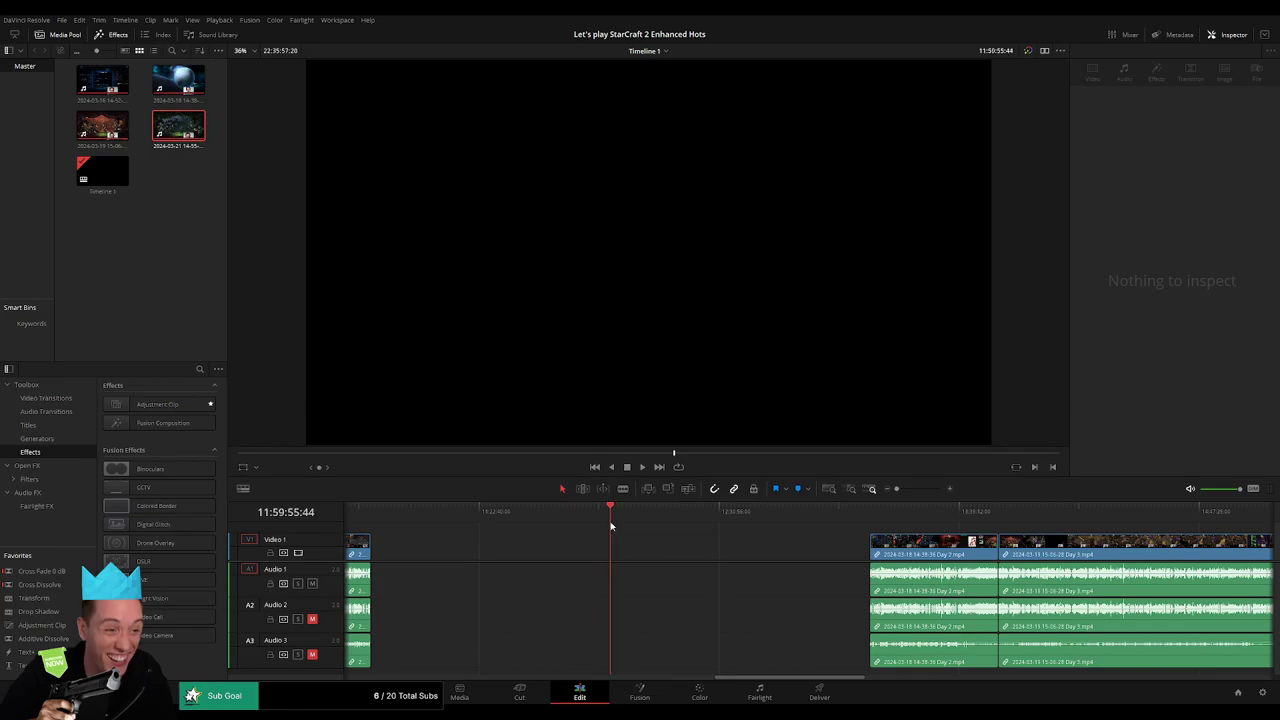
Step: Move both clips on all tracks to start at 12:00:00:00 and play them back
click(914, 489)
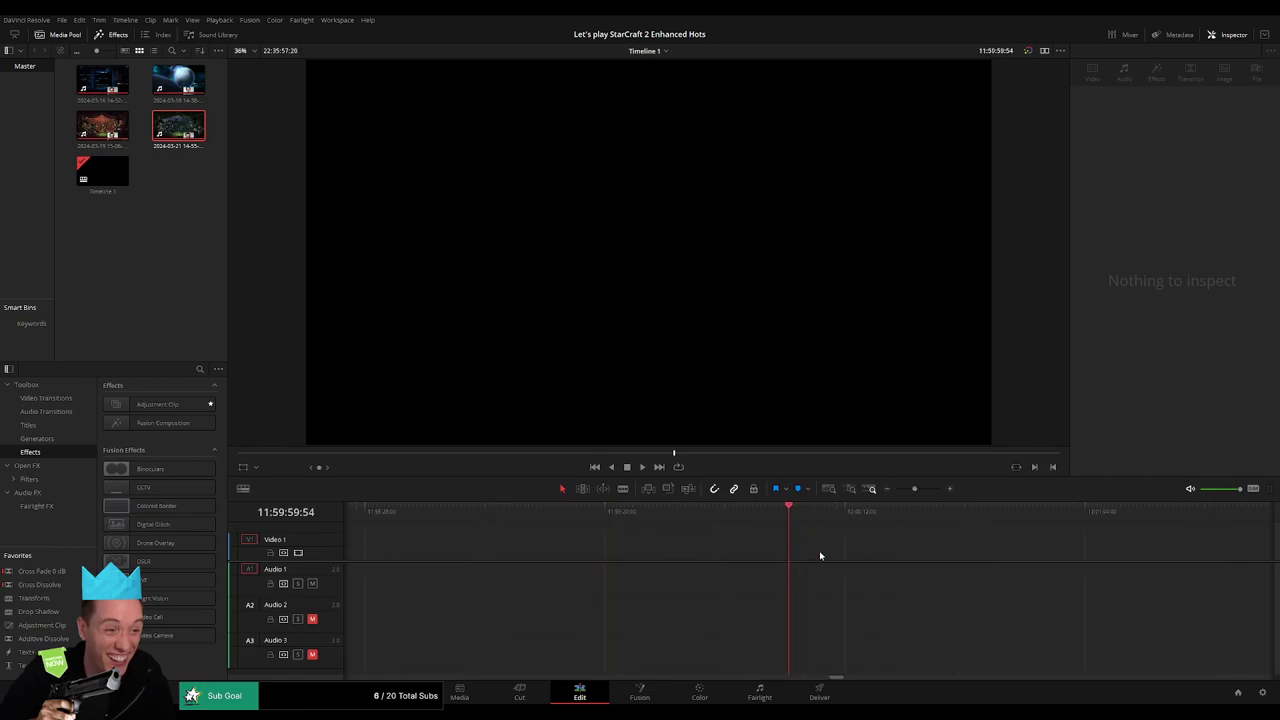
scroll(819, 555, down, 3)
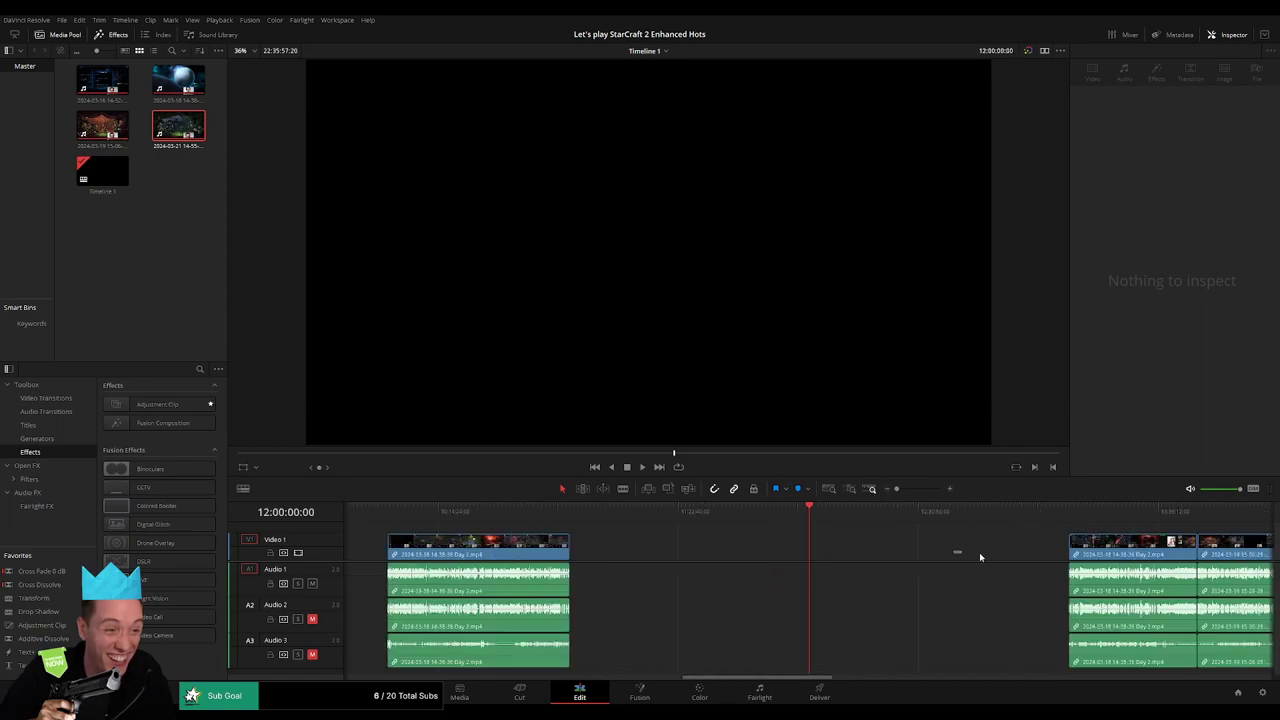
drag(954, 552, 1217, 563)
drag(1140, 560, 880, 560)
key(space)
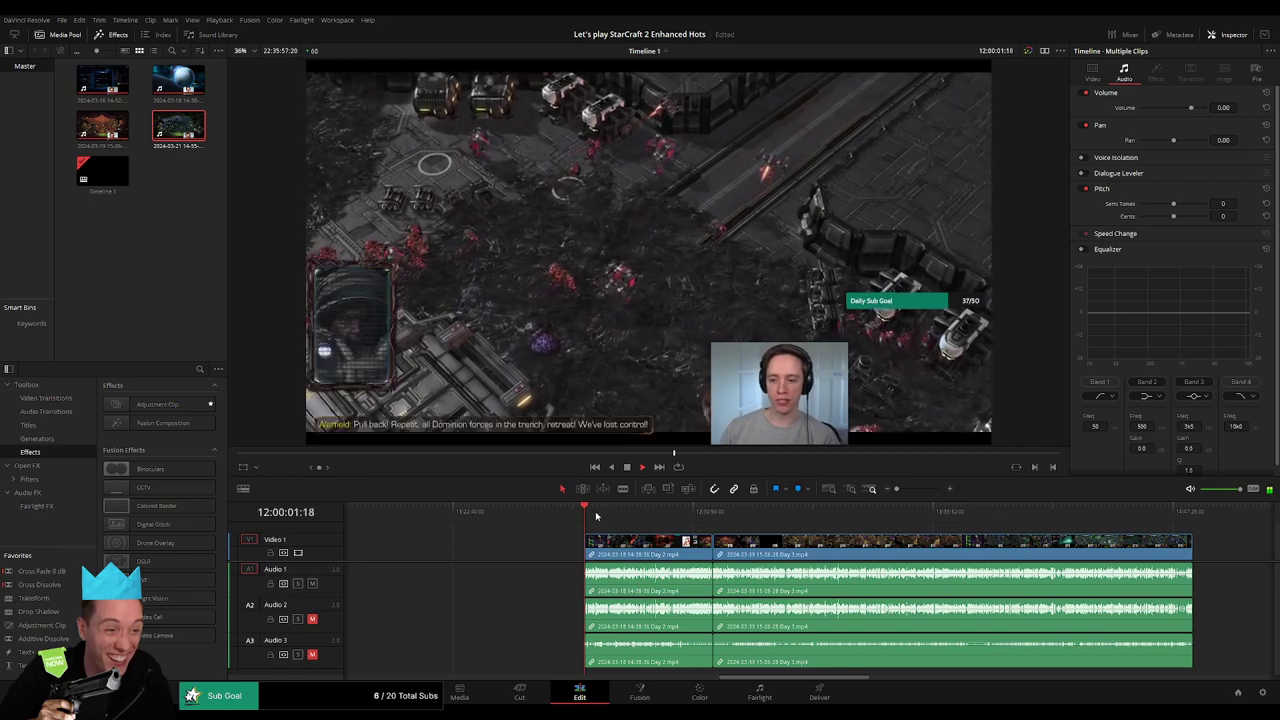
drag(598, 511, 703, 515)
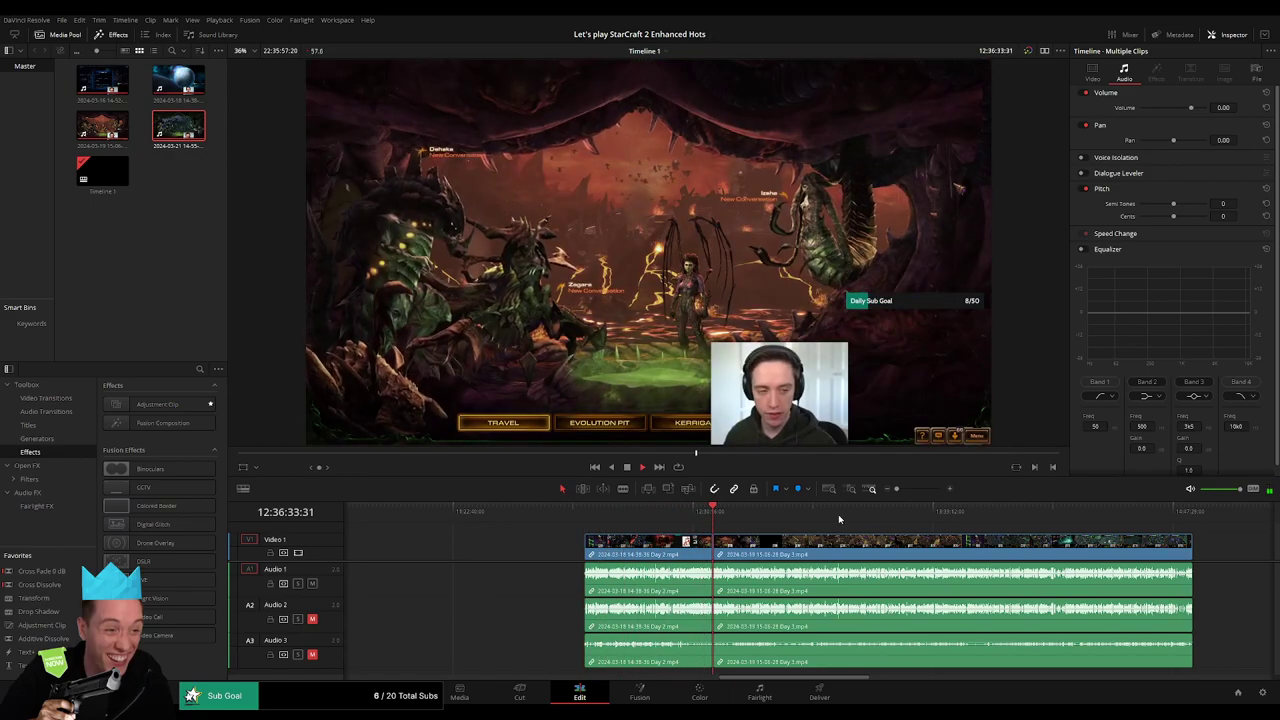
Step: Trim the edit point between the two clips slightly earlier
drag(896, 489, 920, 489)
click(737, 511)
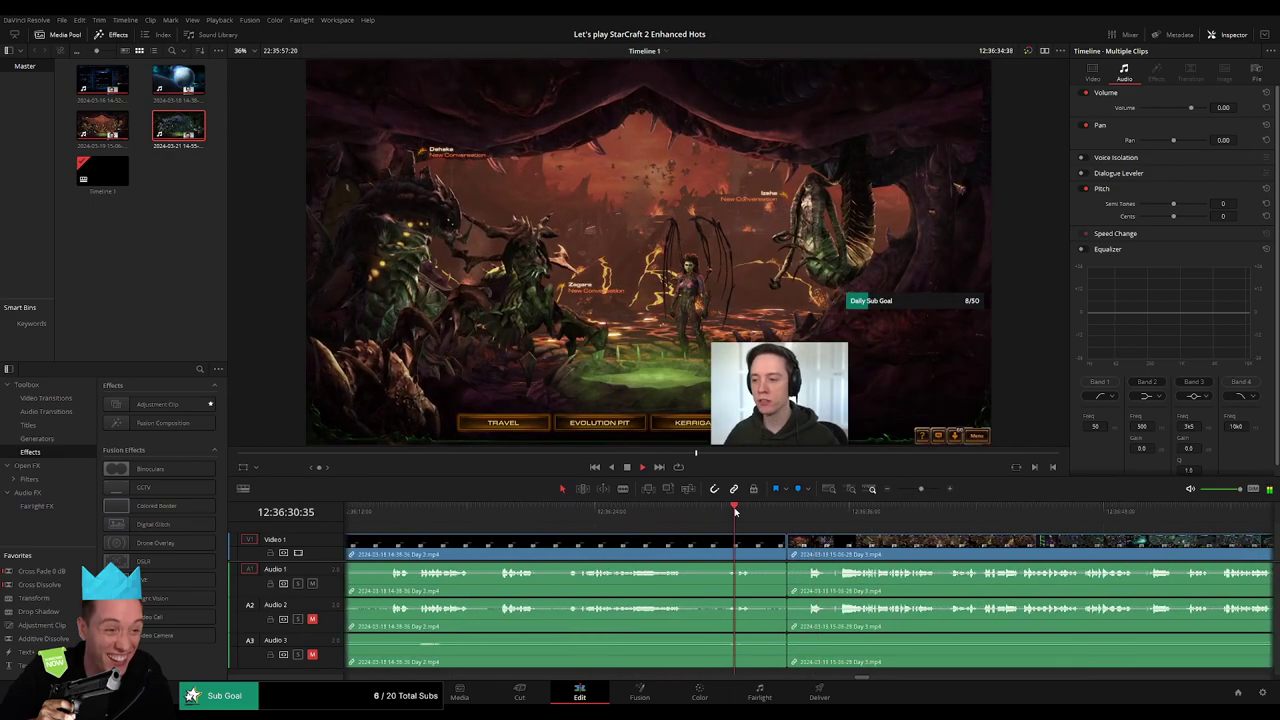
click(788, 548)
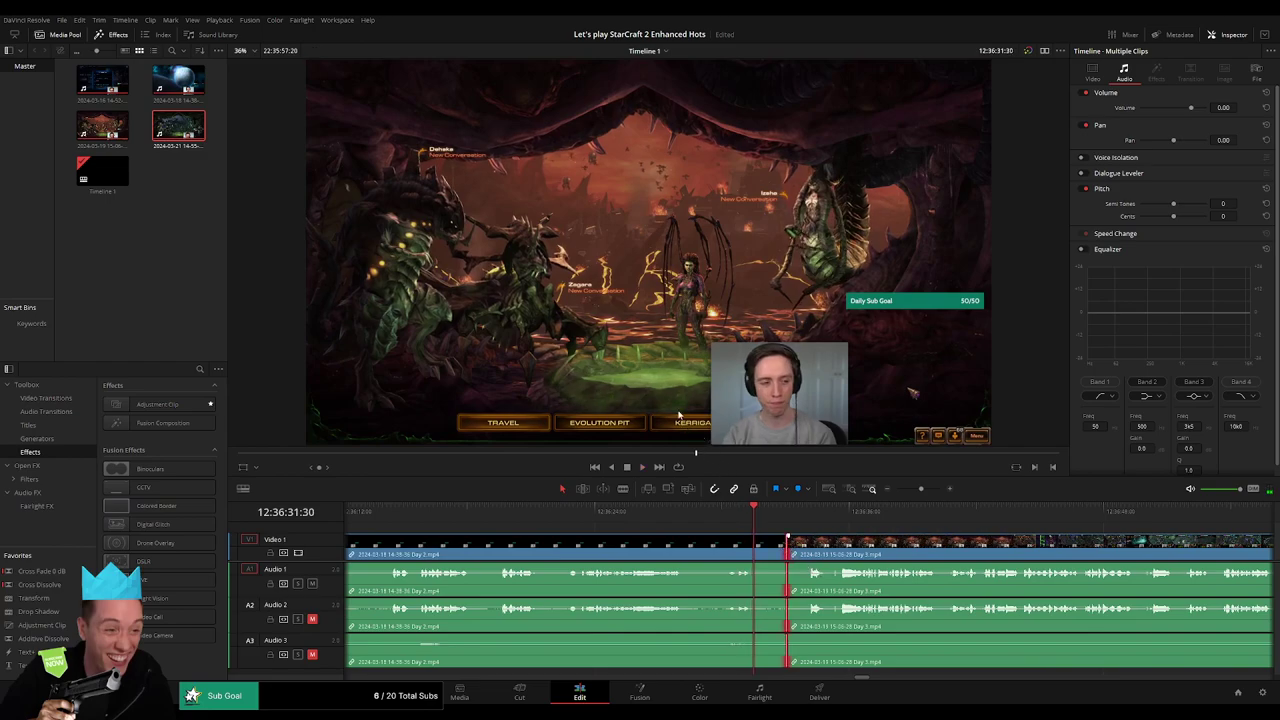
key(shift+comma)
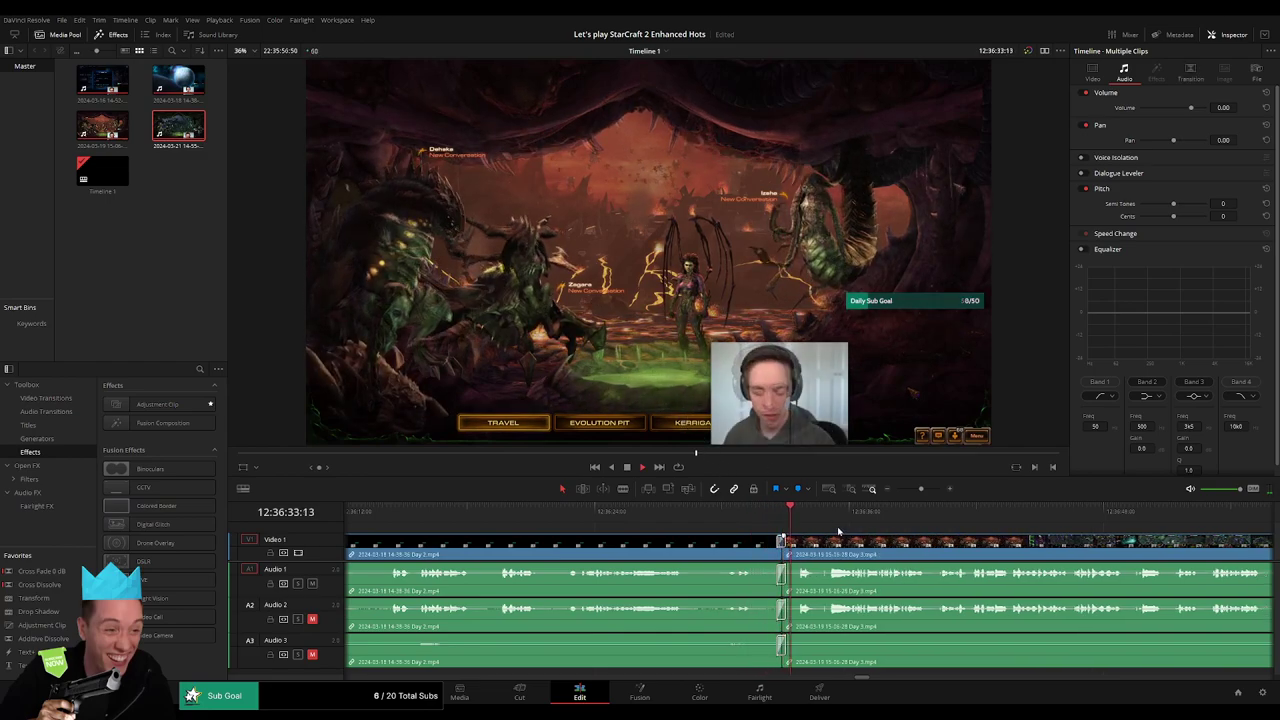
scroll(676, 538, down, 4)
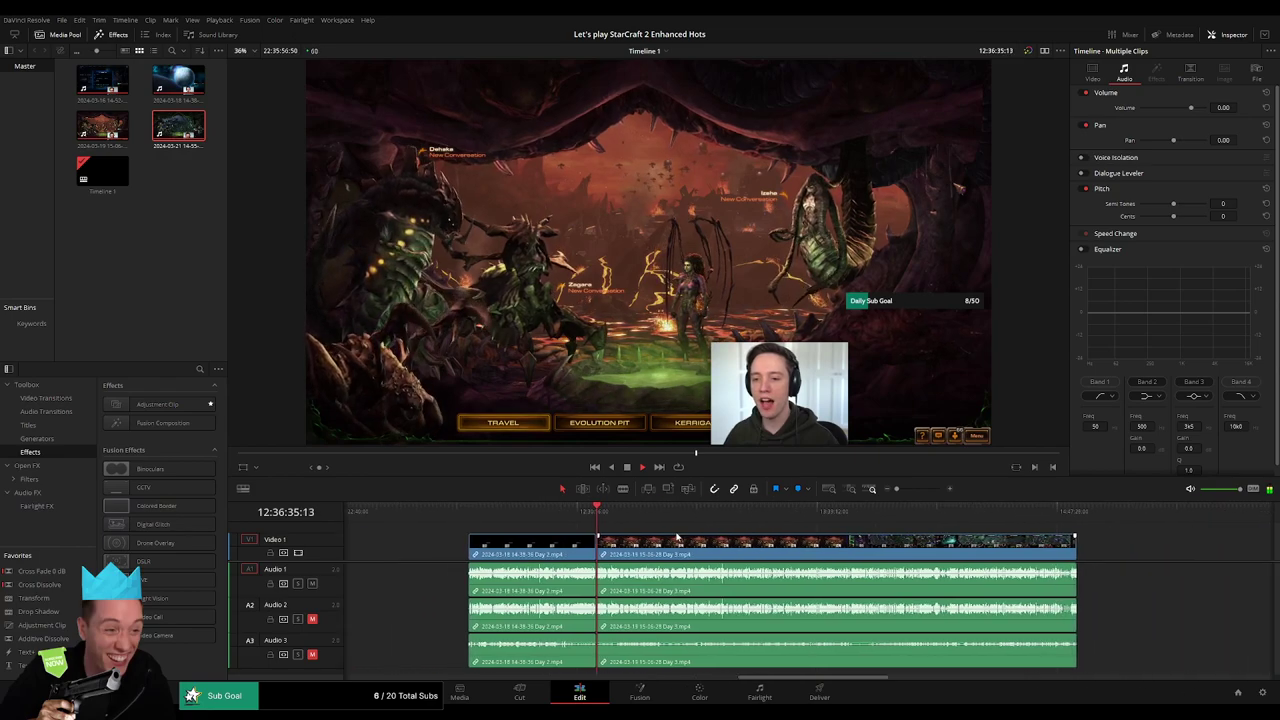
Step: Scrub forward through the Day 3 footage toward the next highlight moment
click(604, 520)
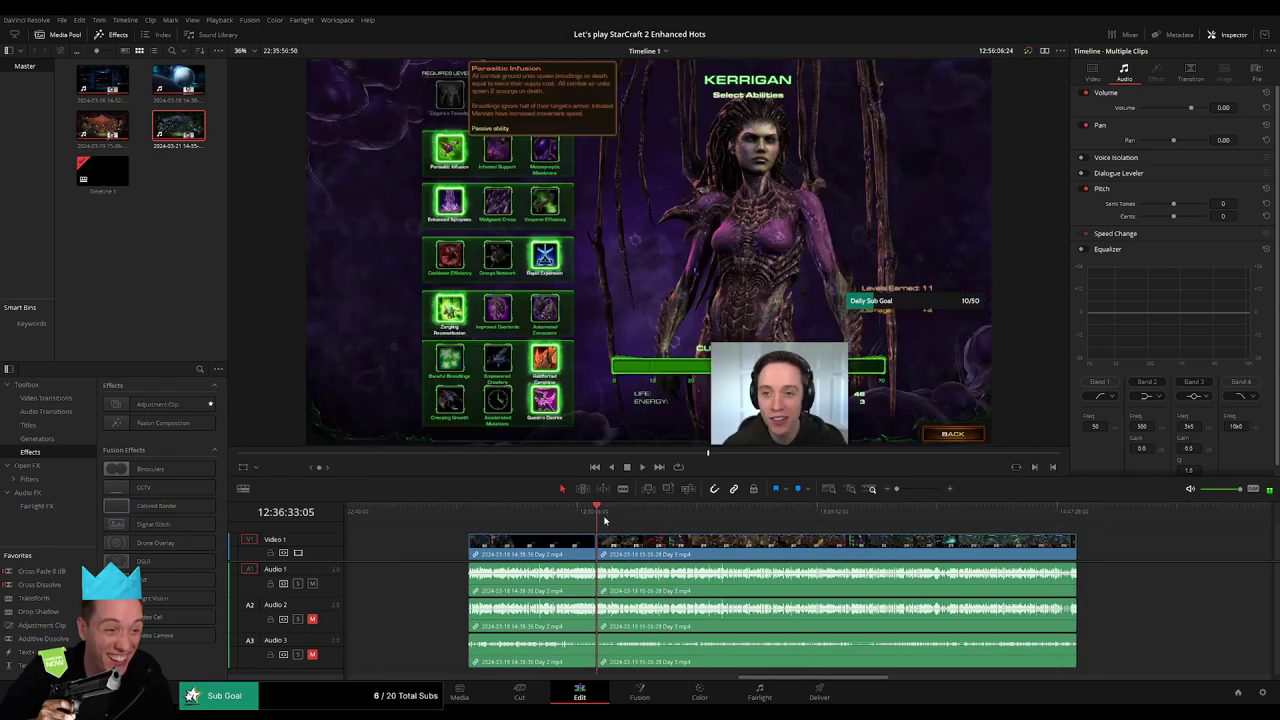
drag(604, 520, 651, 525)
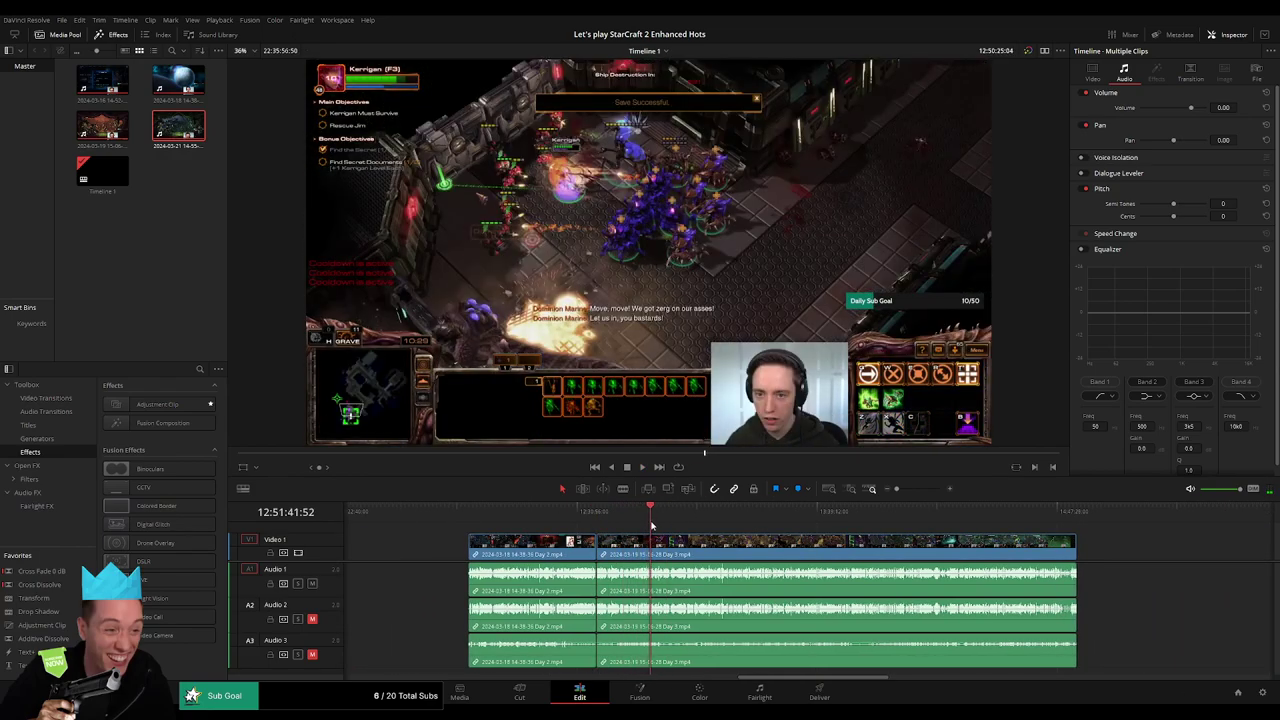
scroll(760, 540, up, 3)
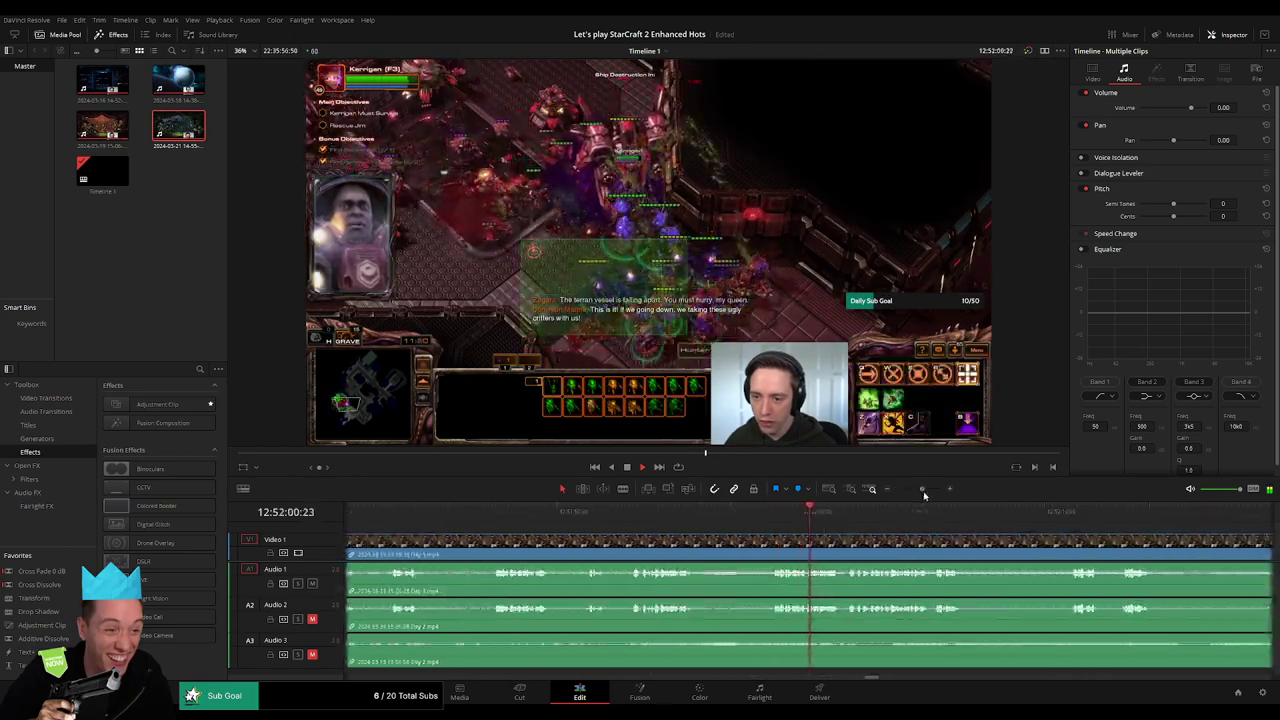
scroll(730, 532, up, 2)
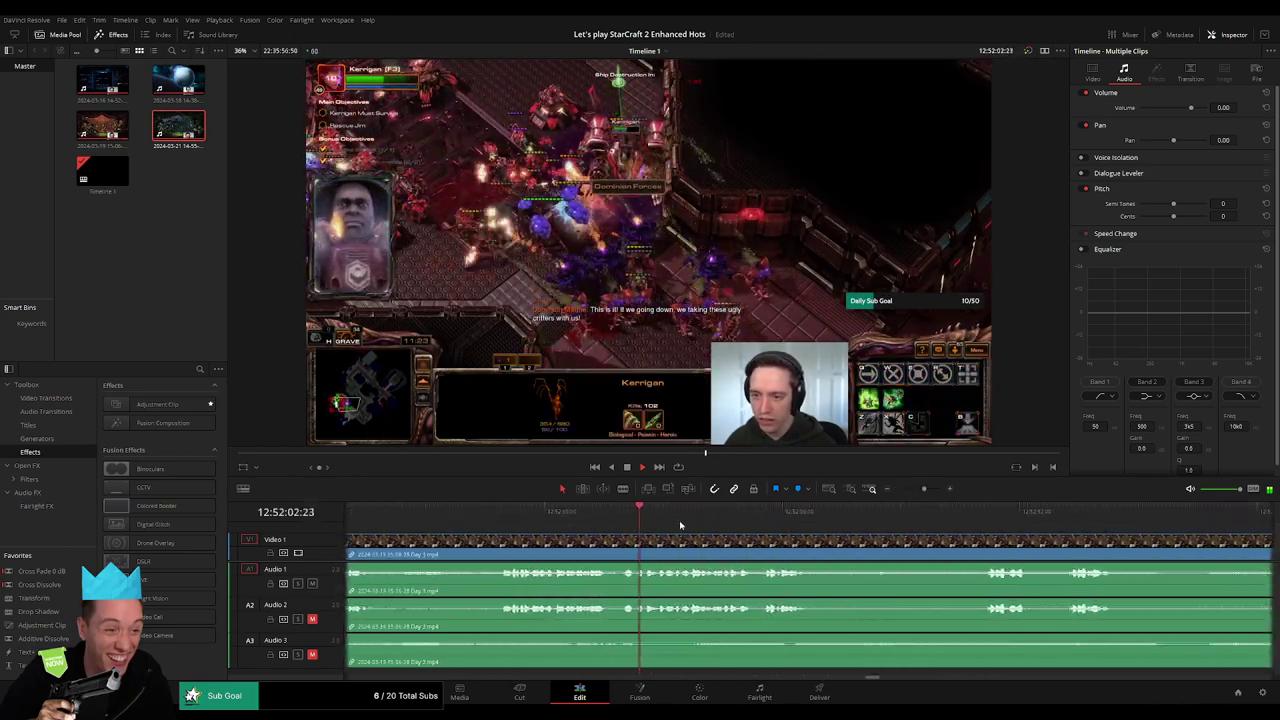
drag(680, 525, 979, 512)
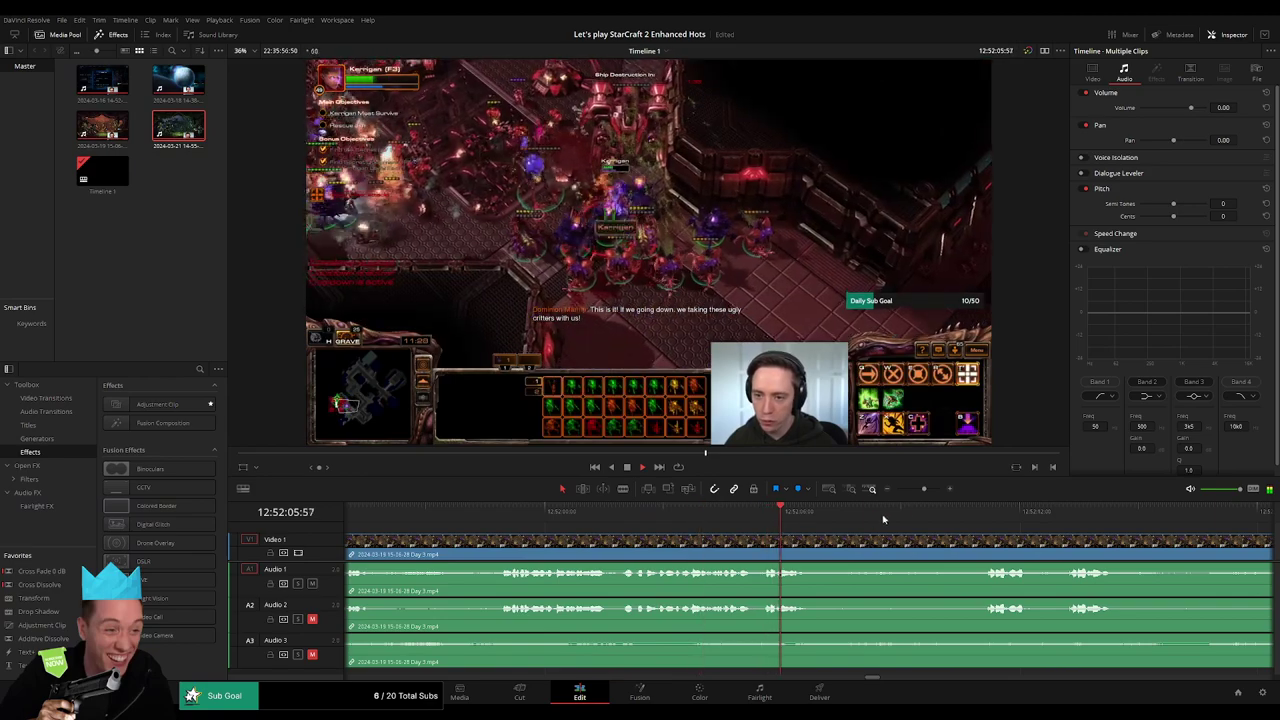
scroll(786, 520, down, 3)
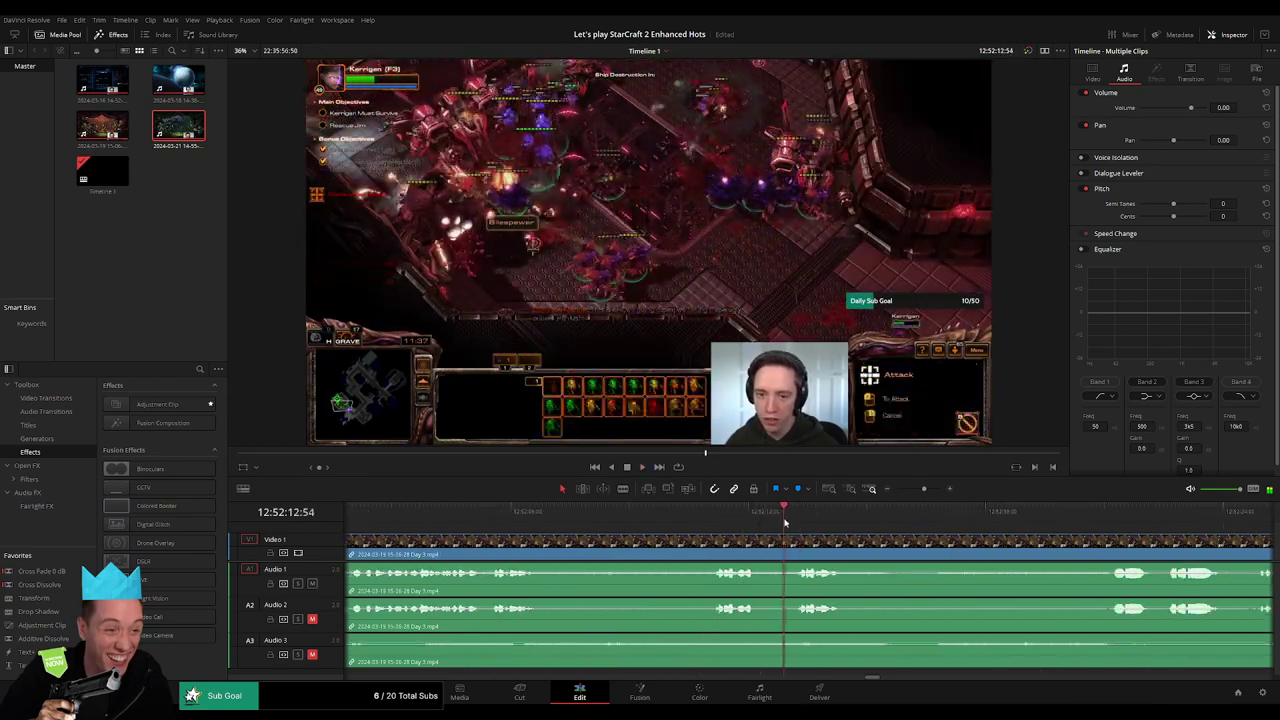
scroll(878, 537, down, 2)
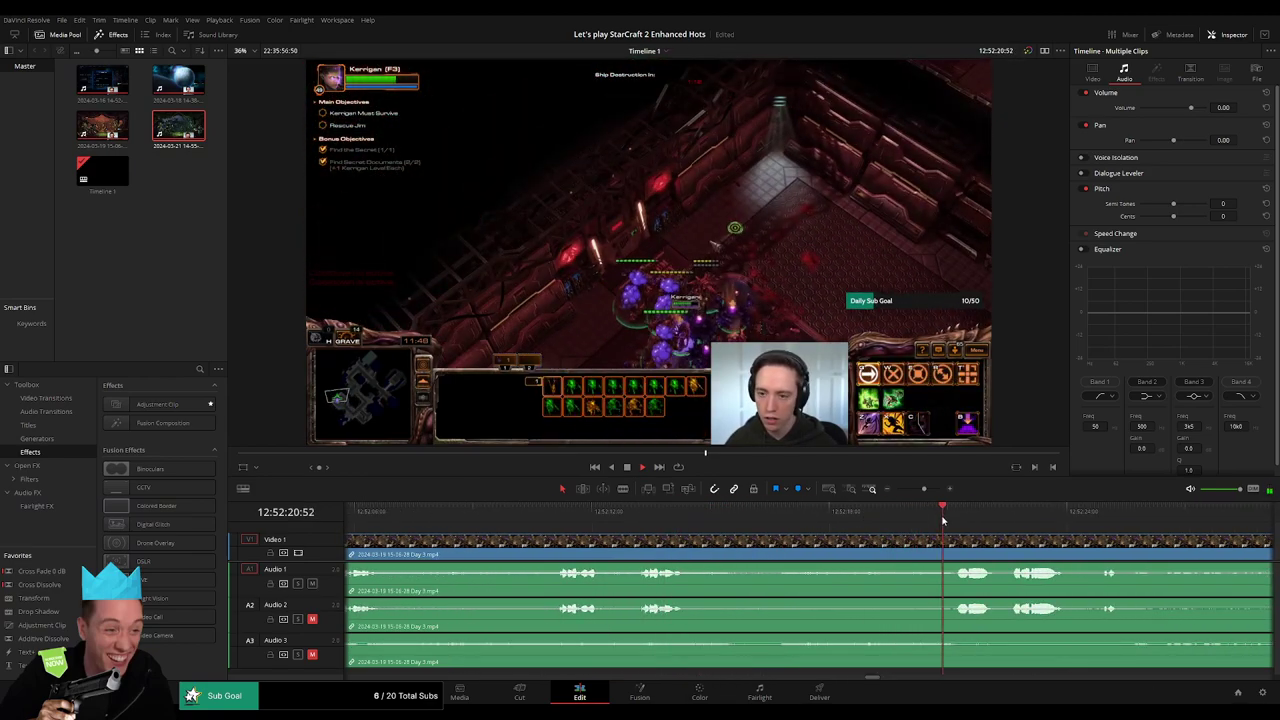
scroll(857, 540, down, 2)
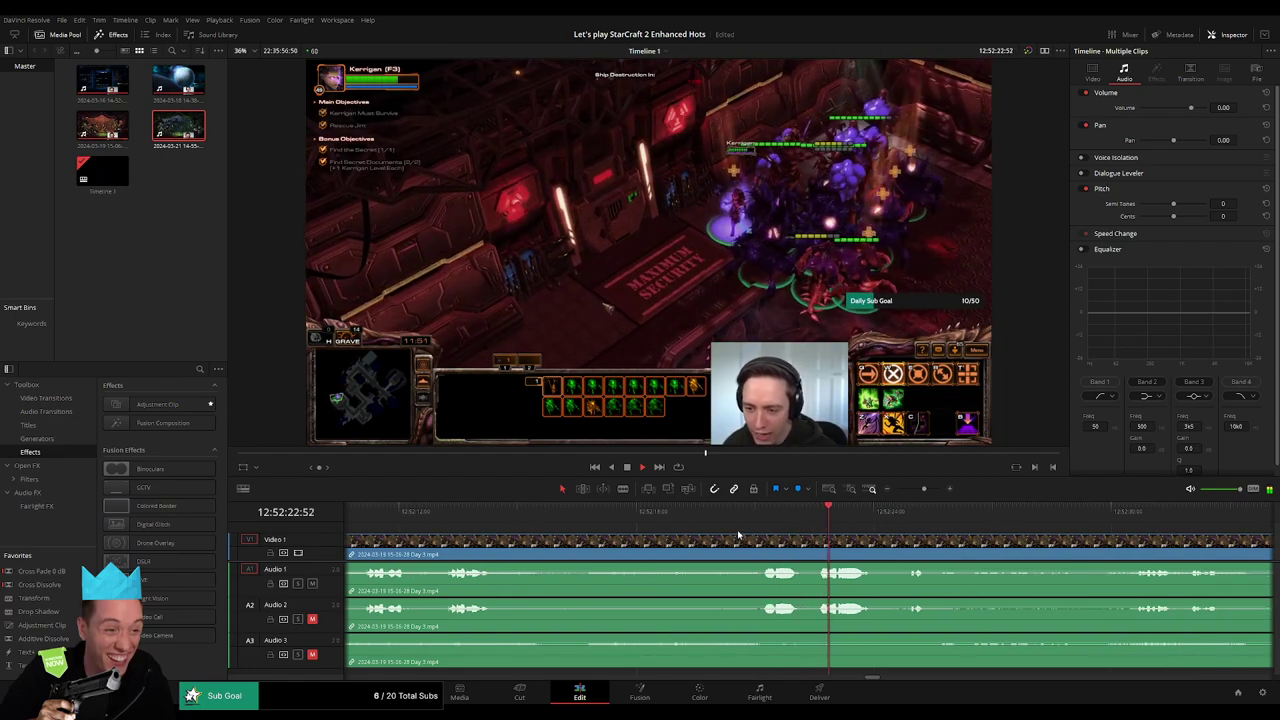
Step: Review the gameplay around 12:52:11:05 by jumping back and replaying it
click(761, 518)
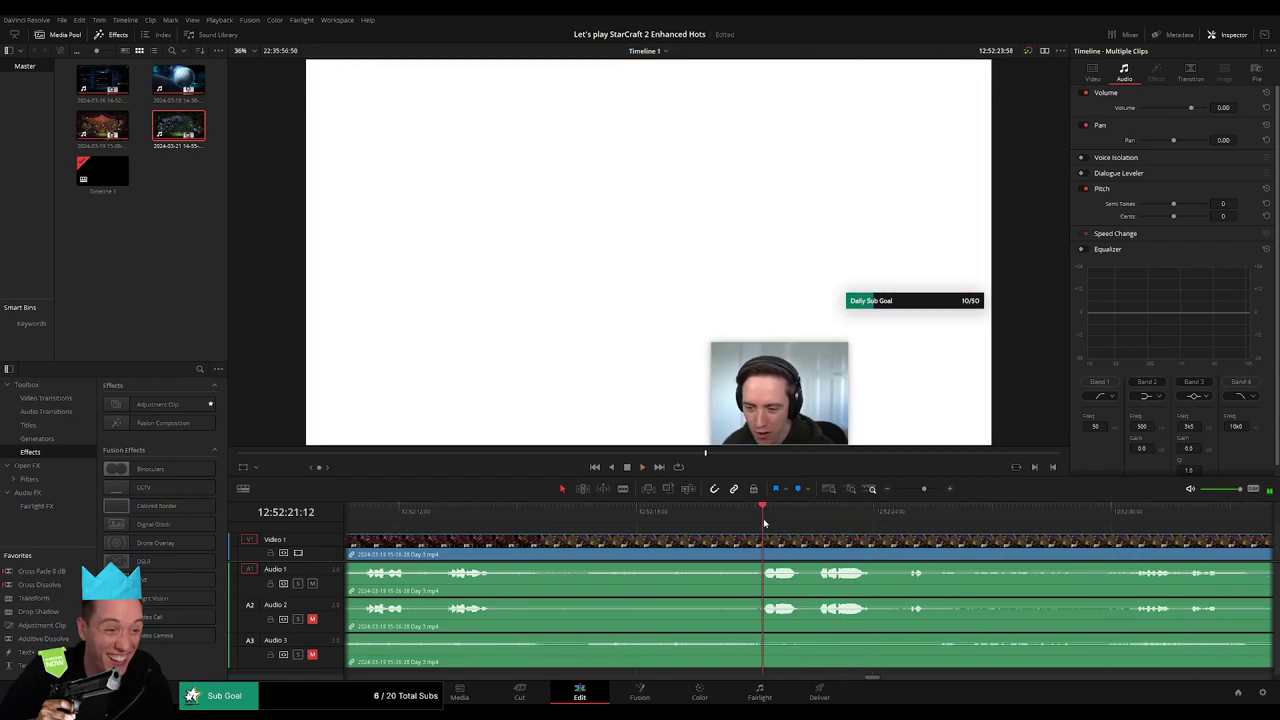
scroll(766, 540, up, 2)
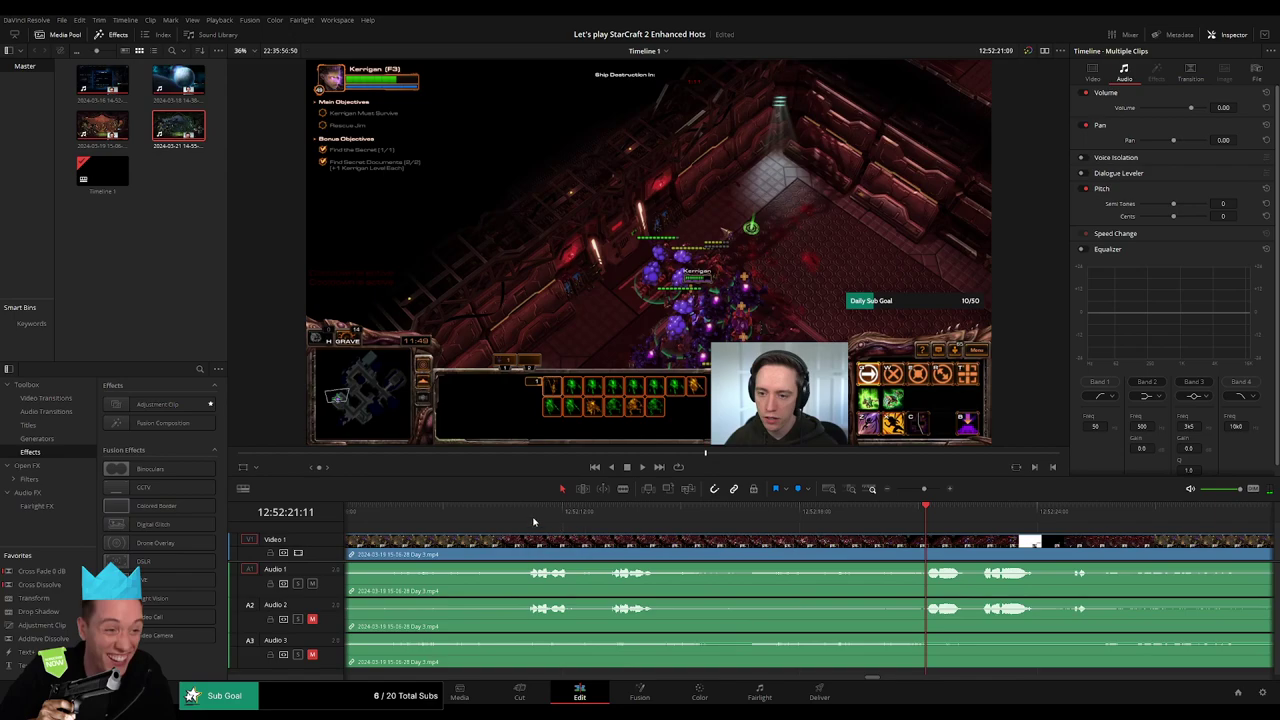
click(534, 518)
scroll(540, 540, up, 3)
click(580, 517)
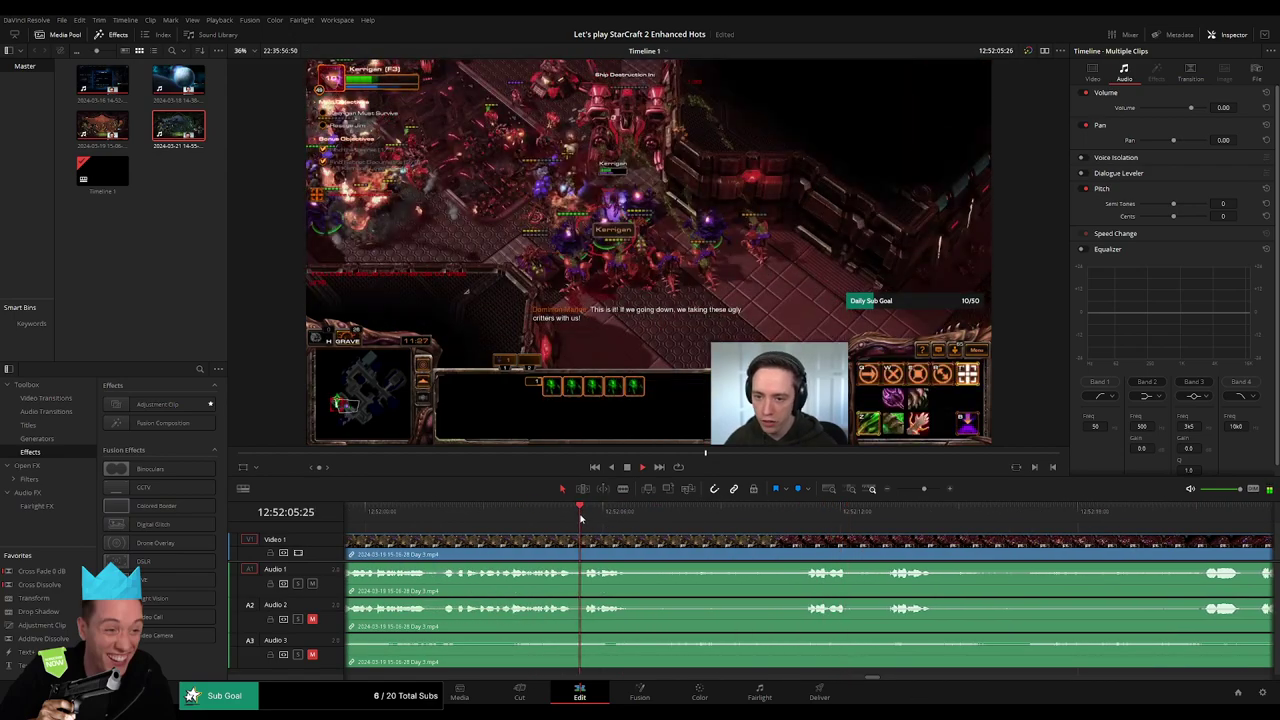
click(867, 518)
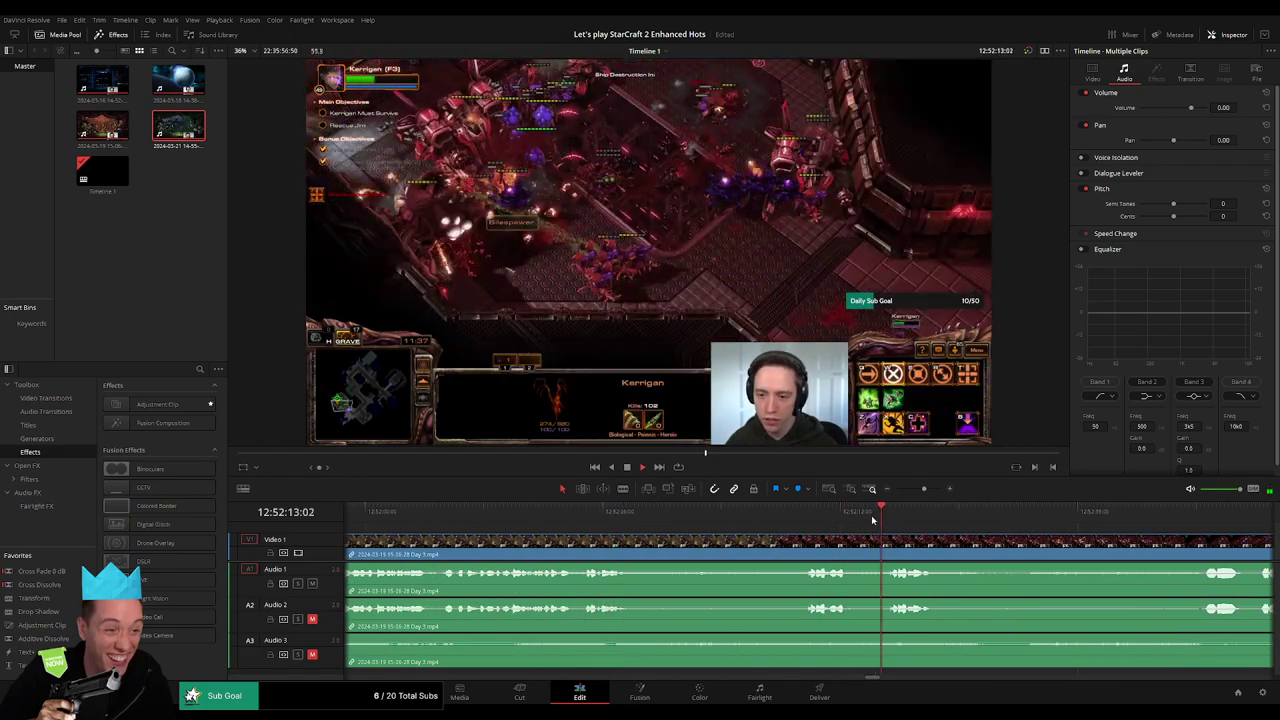
click(806, 519)
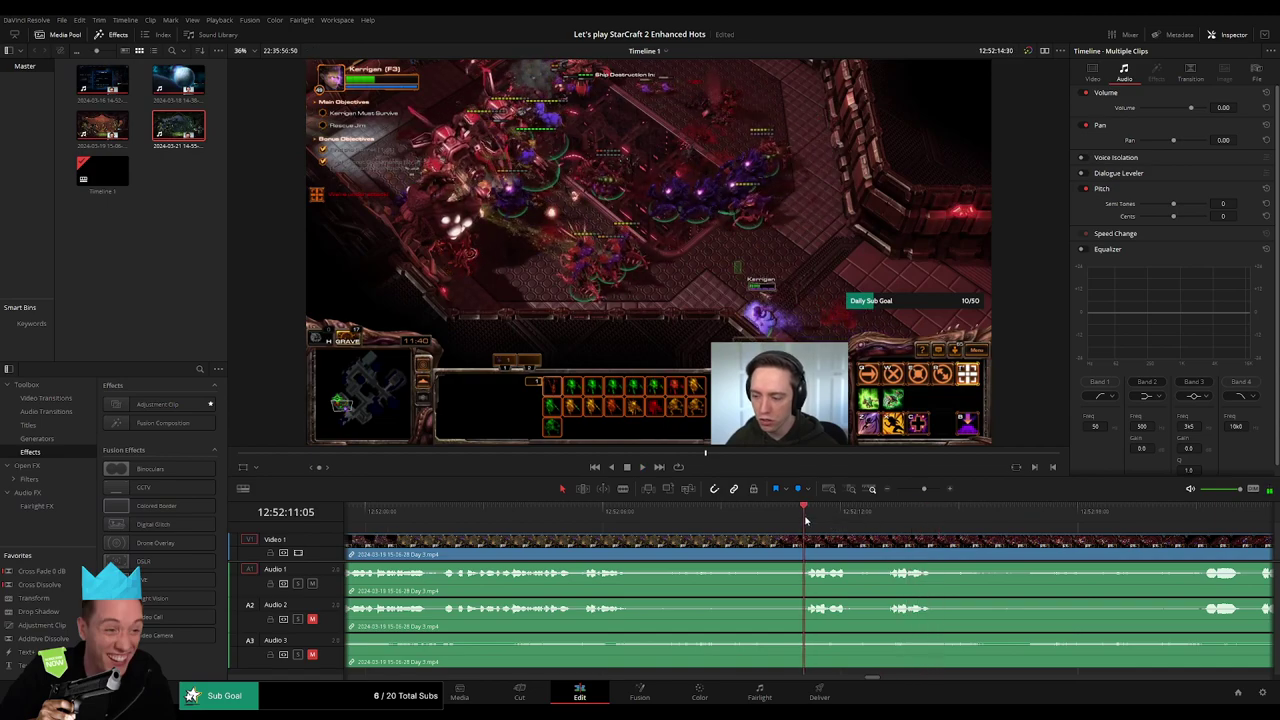
key(space)
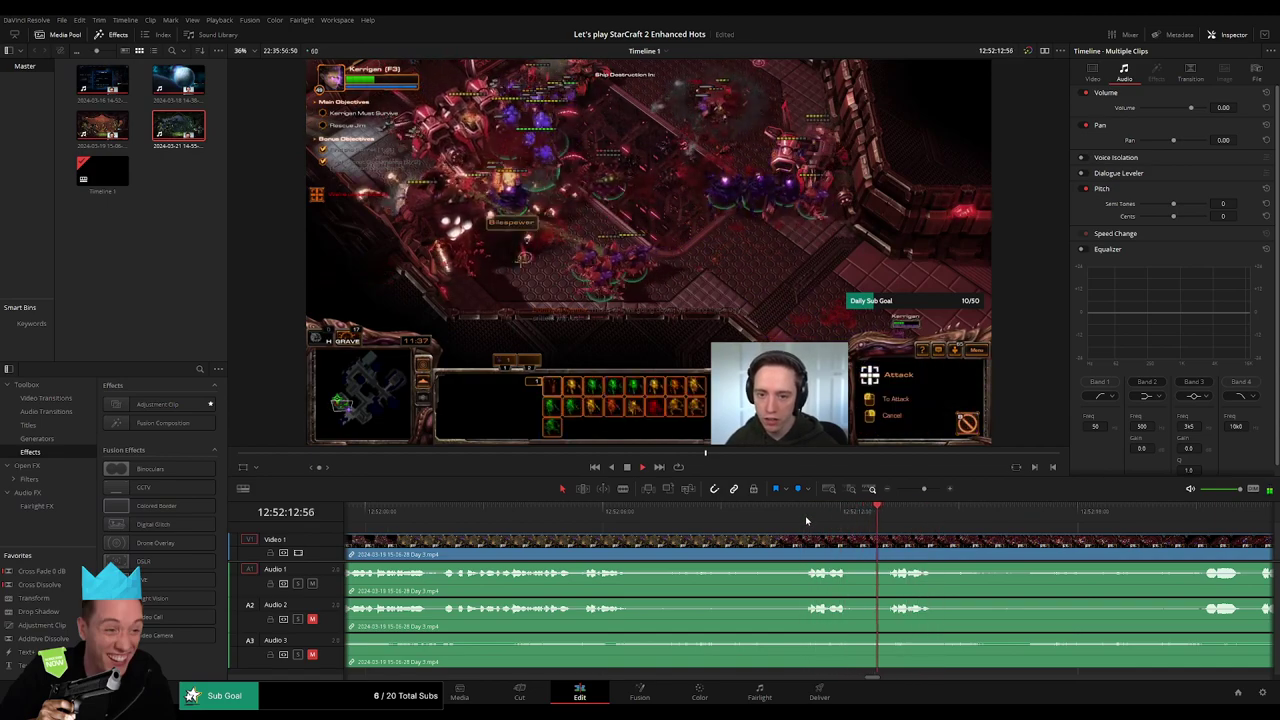
click(806, 519)
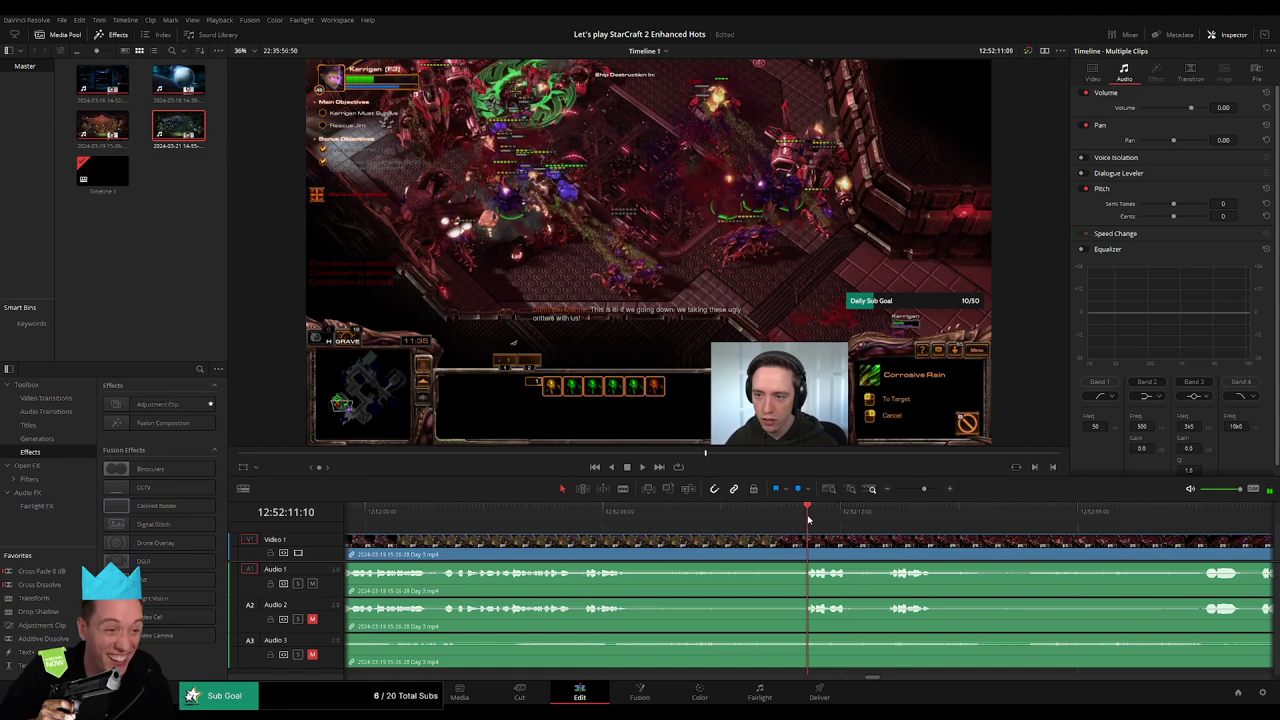
Step: Split all tracks at 12:52:10:00 and trim the following video's head, leaving a gap
drag(808, 519, 761, 527)
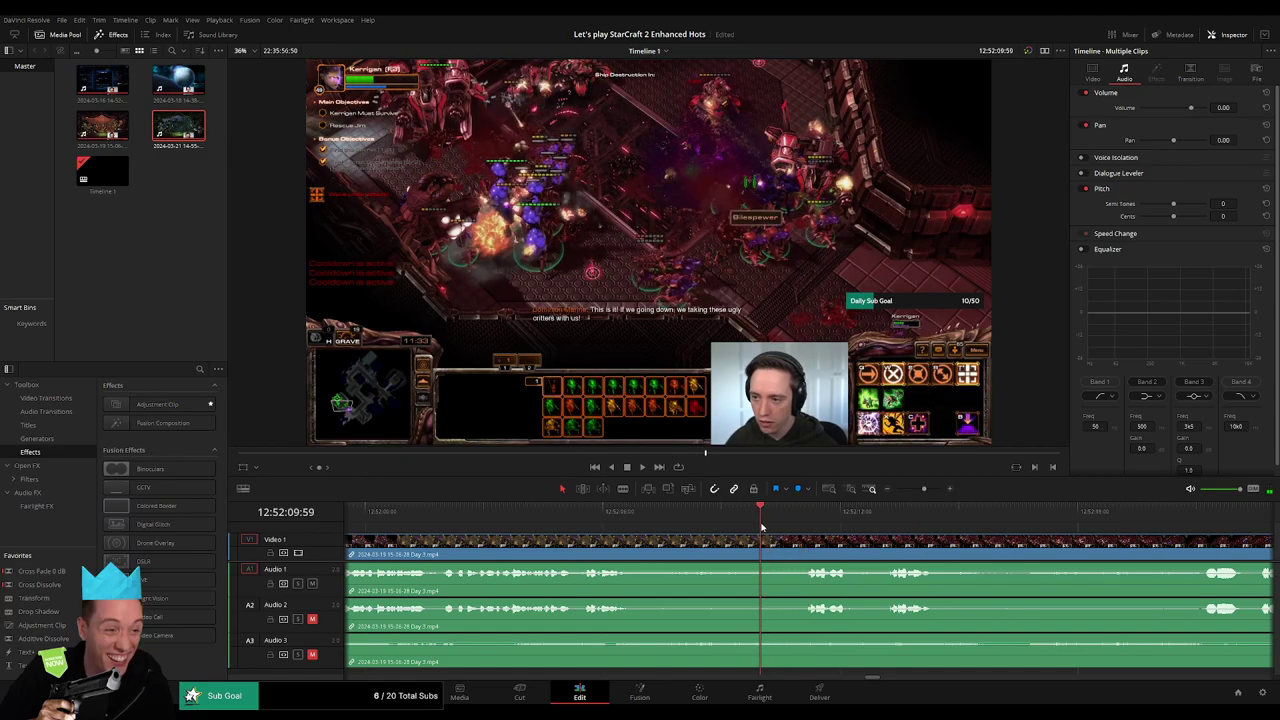
key(ctrl+b)
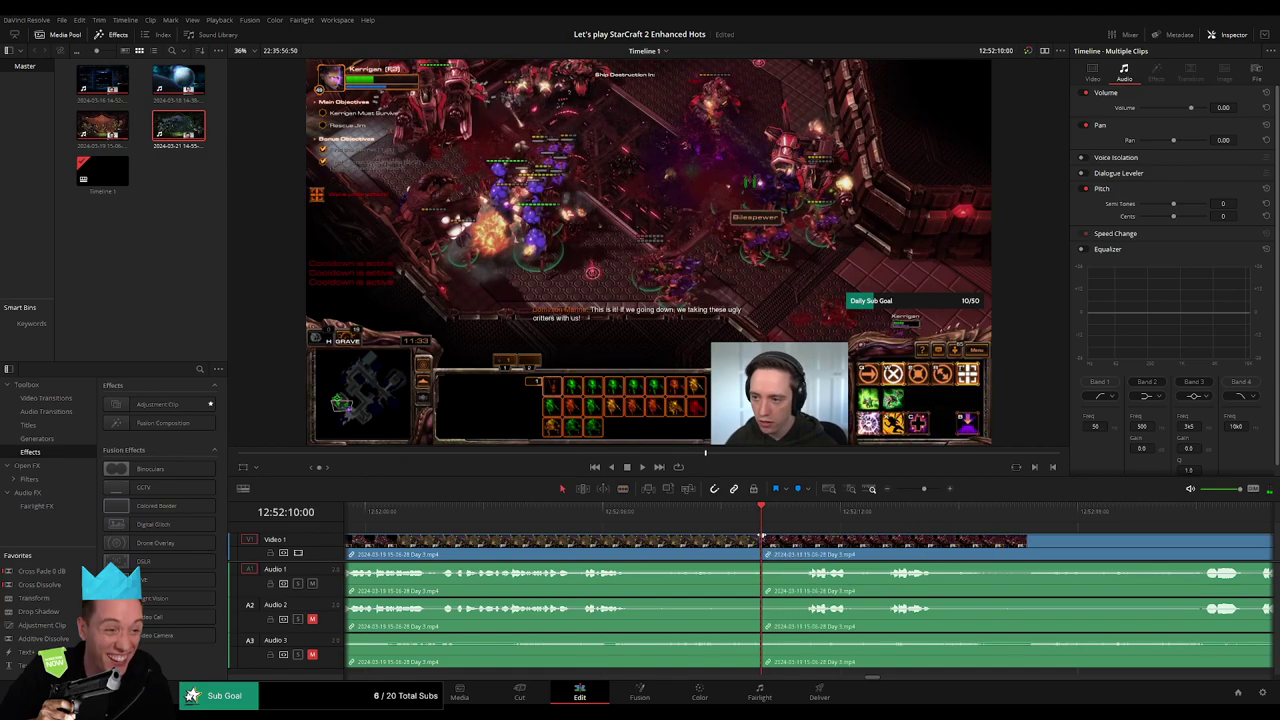
drag(761, 537, 797, 541)
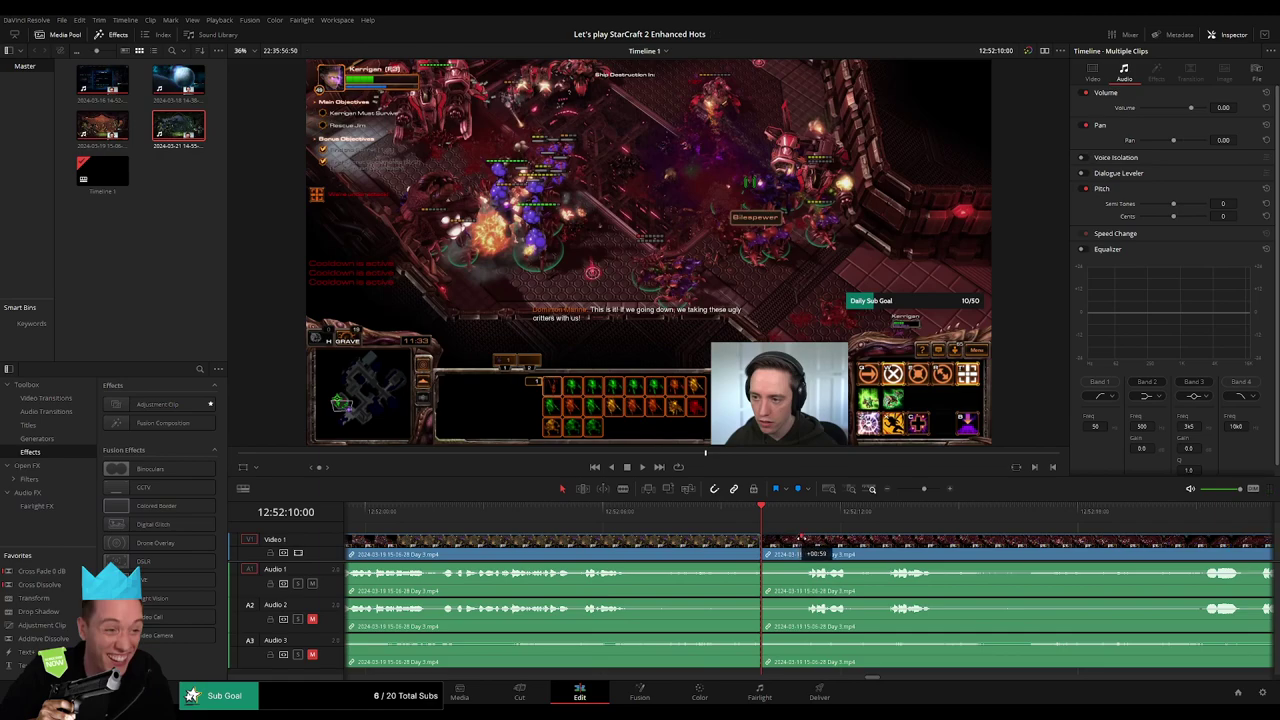
drag(801, 540, 801, 540)
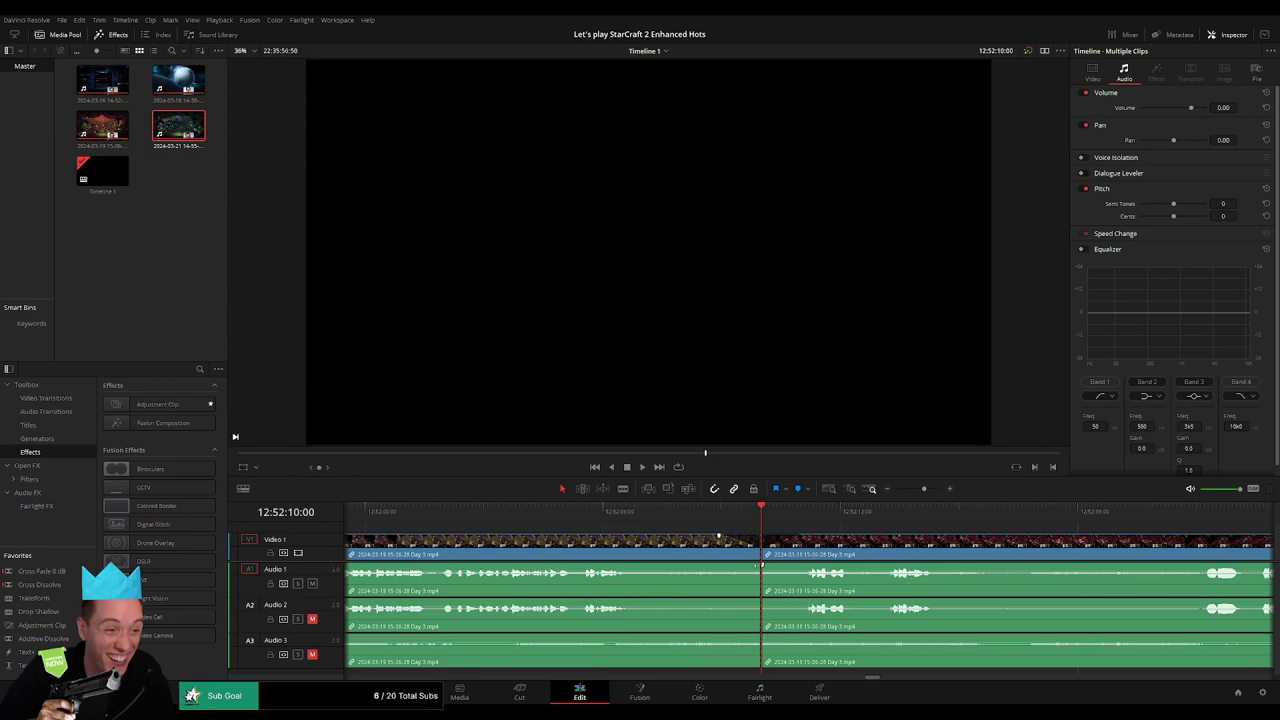
Step: Fade the audio out before the 12:52:10:00 cut and back in after it
drag(757, 565, 708, 567)
drag(765, 563, 796, 566)
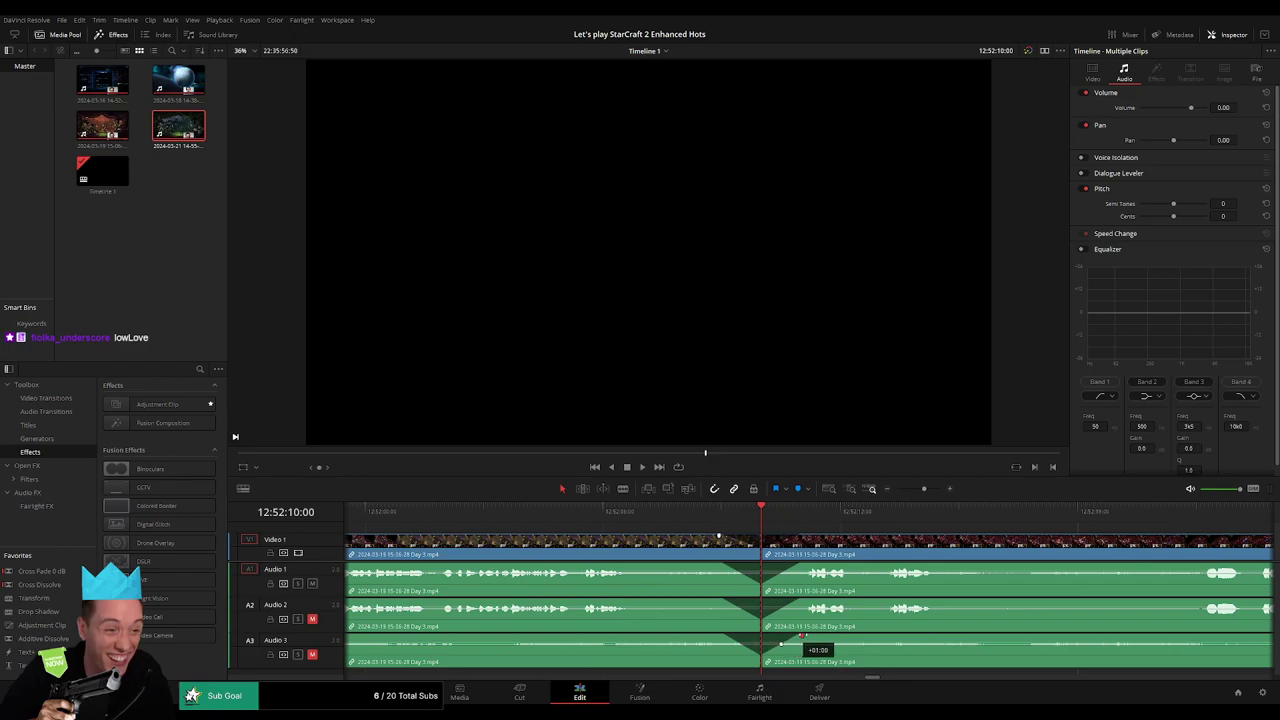
drag(924, 493, 896, 489)
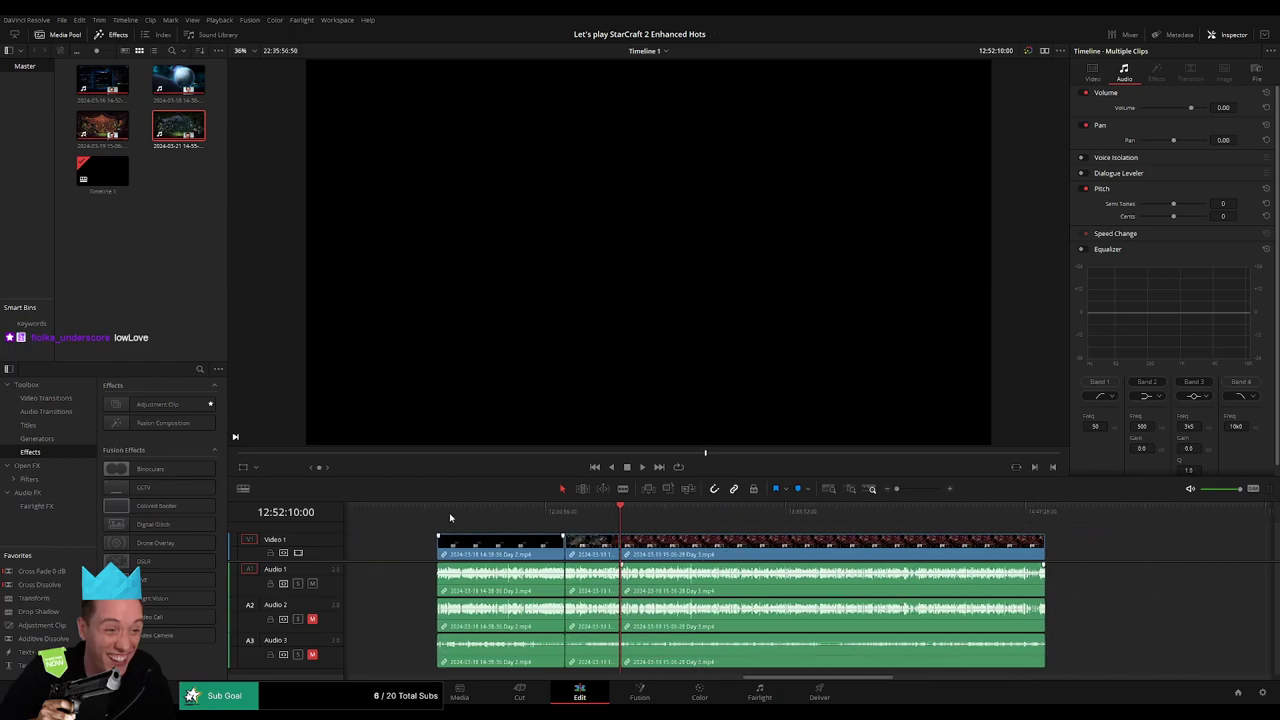
scroll(658, 523, right, 5)
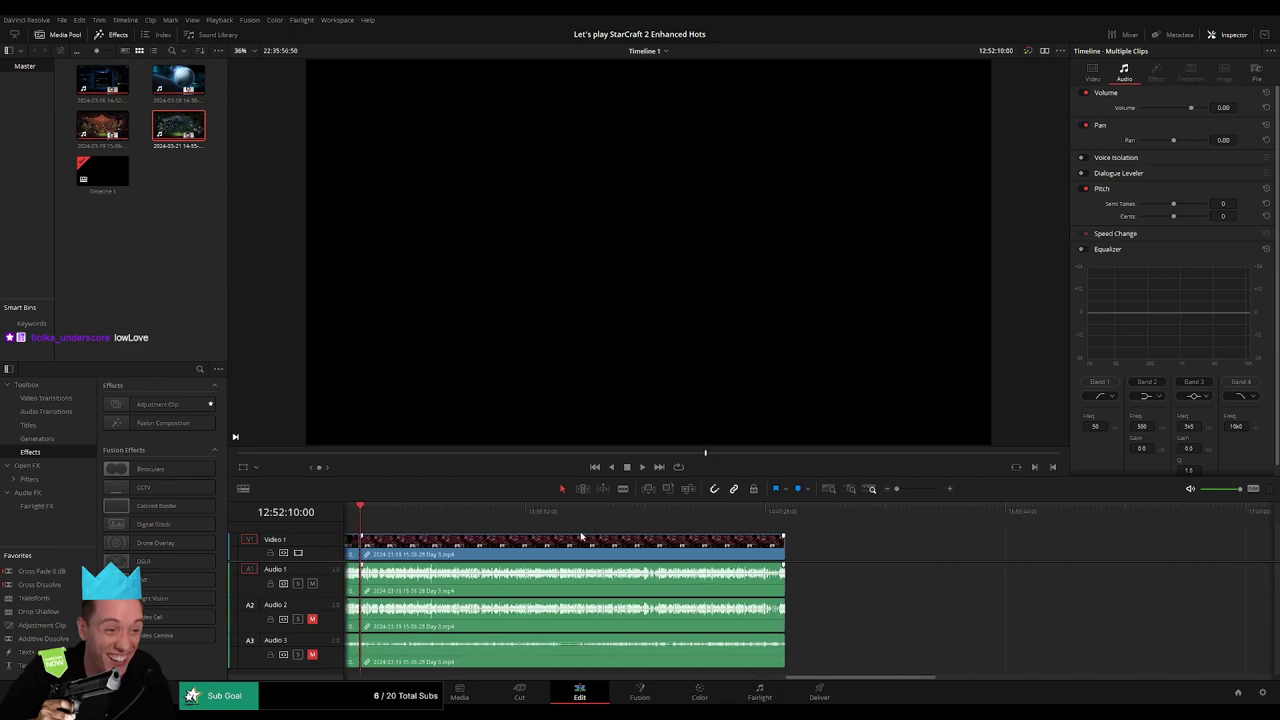
Step: Move the later Day 3 section right to begin at 14:00:00:00 and select it
drag(450, 550, 752, 550)
click(552, 543)
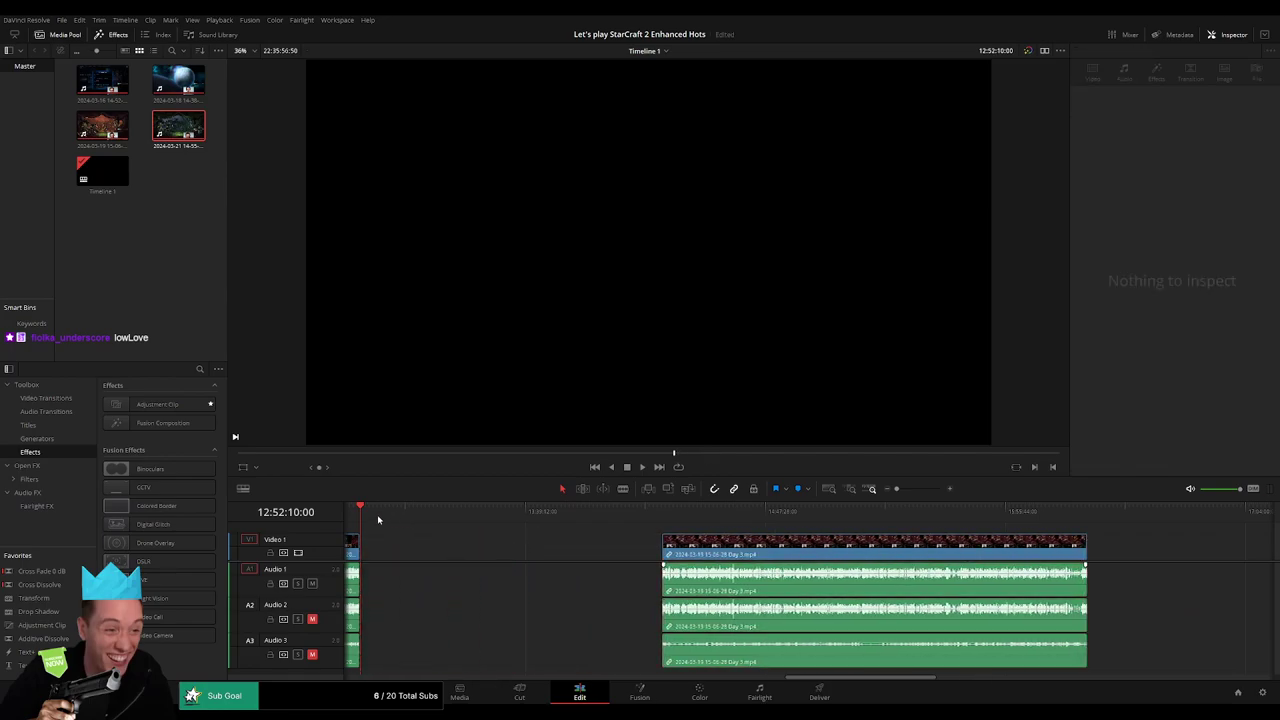
drag(560, 533, 586, 537)
key(ctrl+equal)
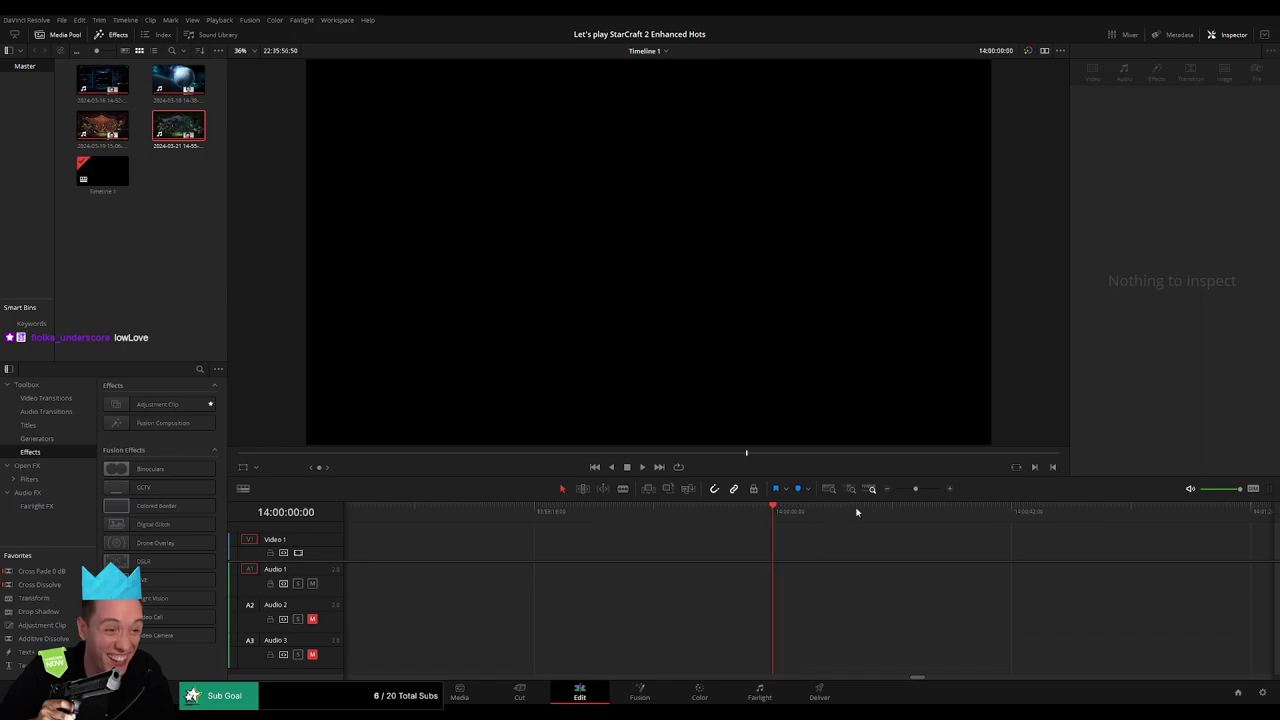
scroll(856, 512, down, 2)
scroll(856, 512, down, 1)
click(862, 549)
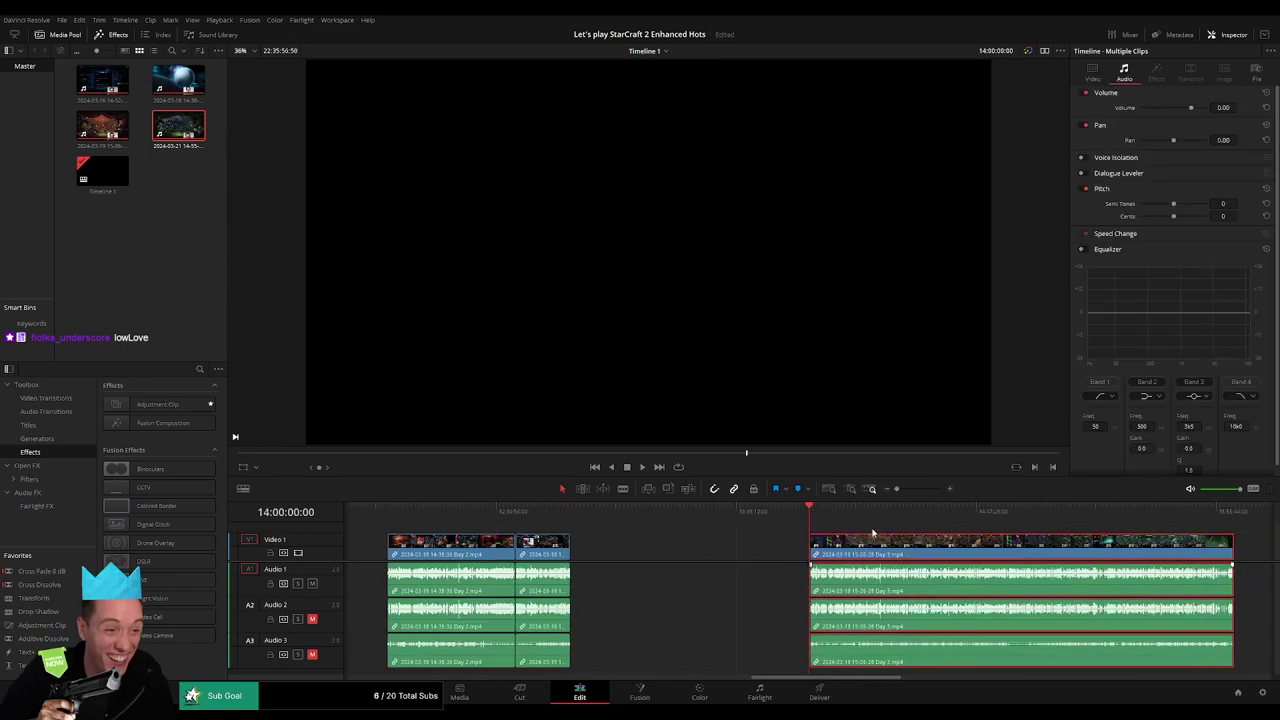
Step: Scrub to the highlight near 14:52:04 and blade every track there with Ctrl+B
key(space)
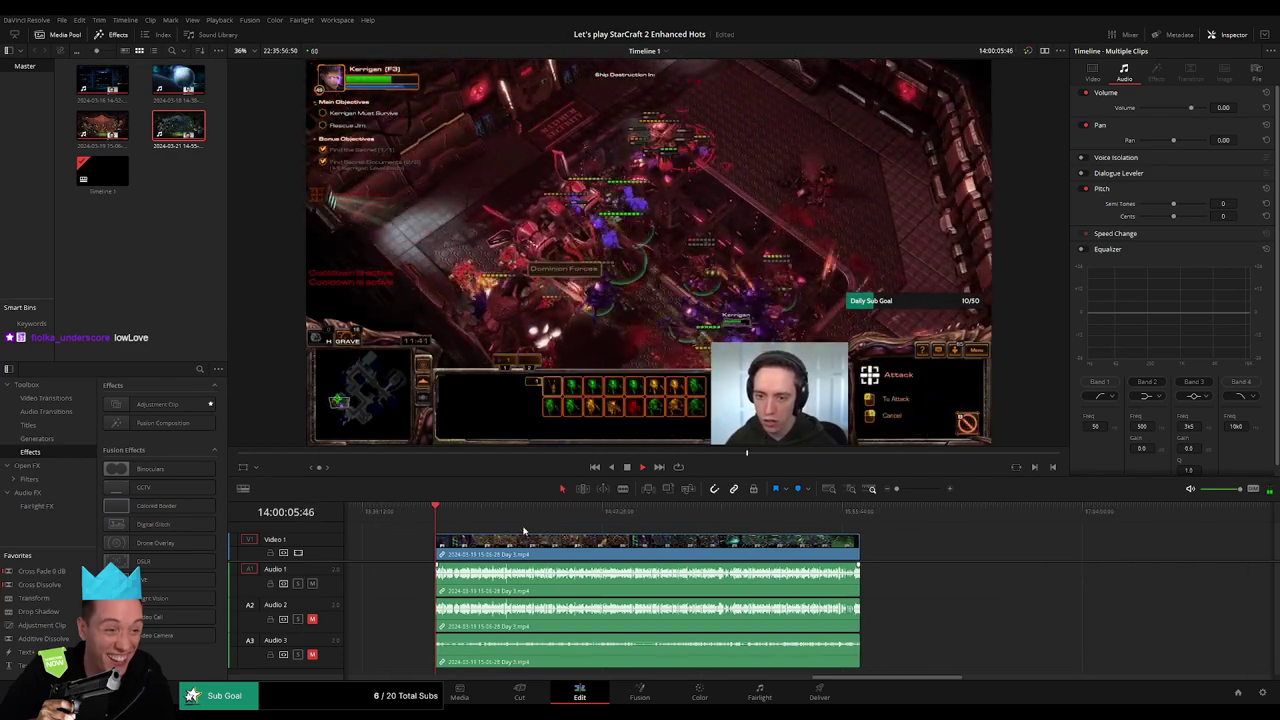
click(522, 514)
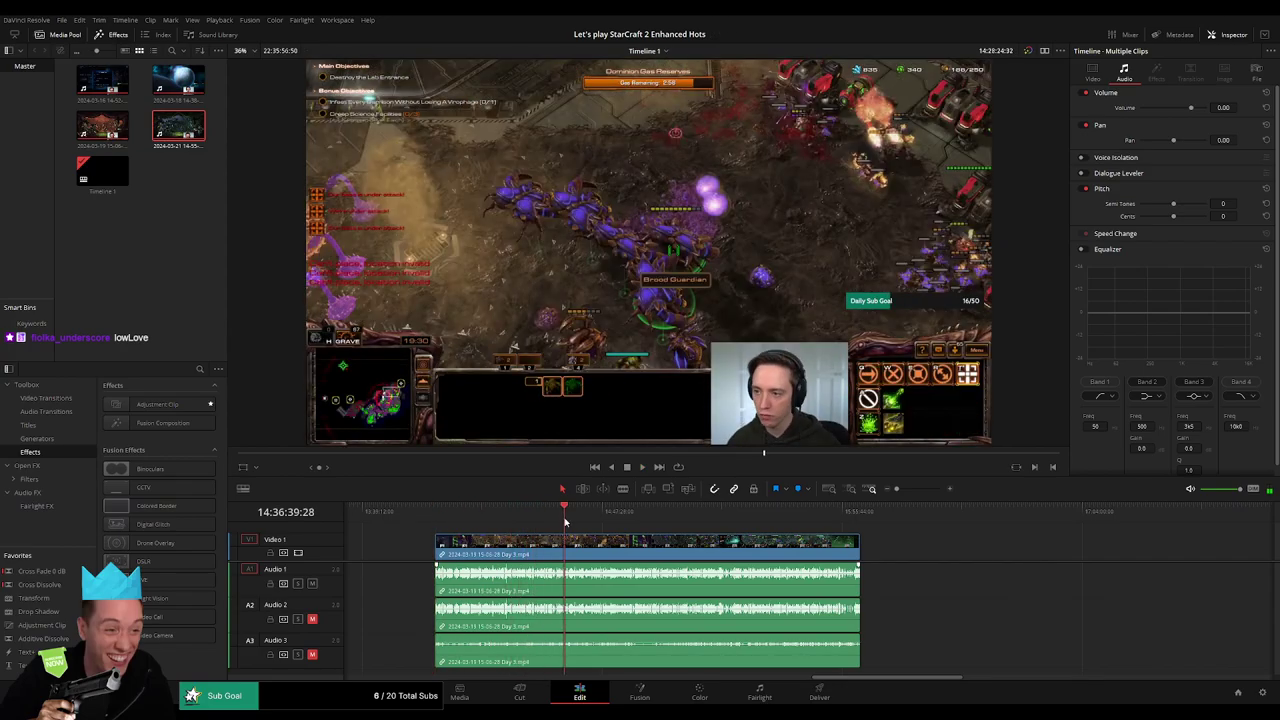
drag(524, 520, 618, 525)
key(space)
mouse_move(897, 489)
mouse_down()
mouse_move(919, 489)
mouse_move(719, 521)
mouse_up()
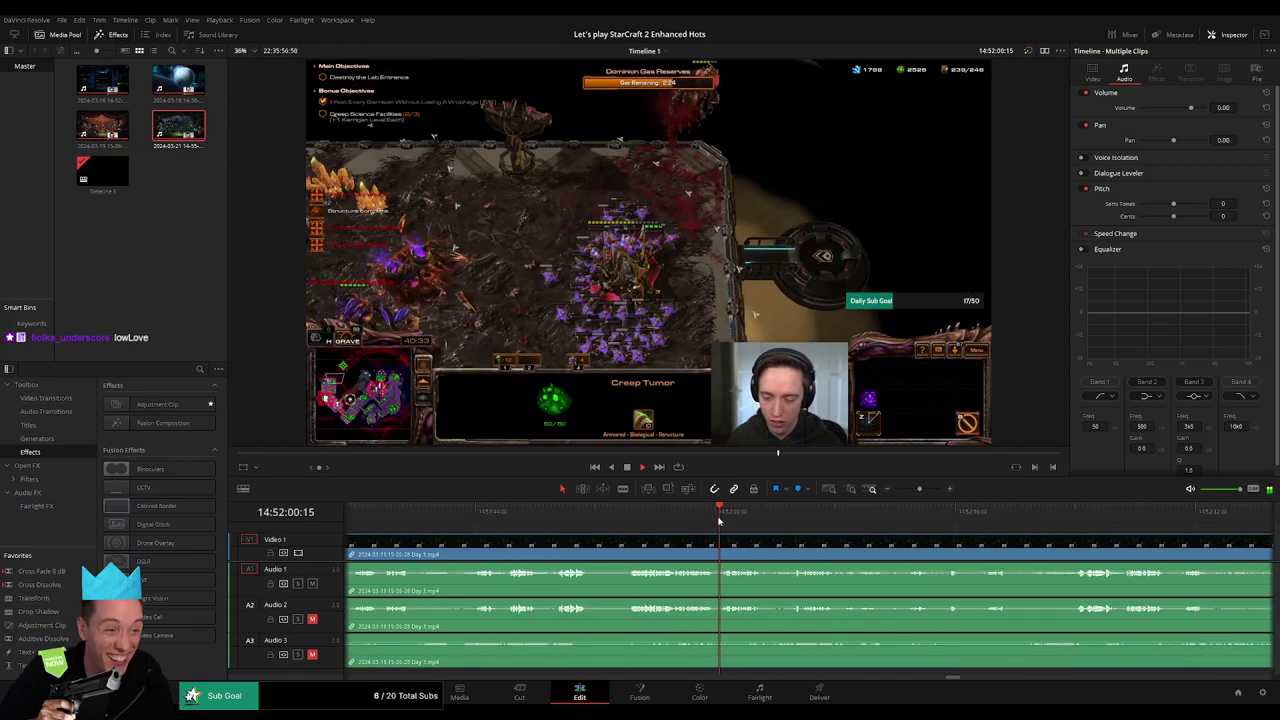
drag(719, 521, 698, 514)
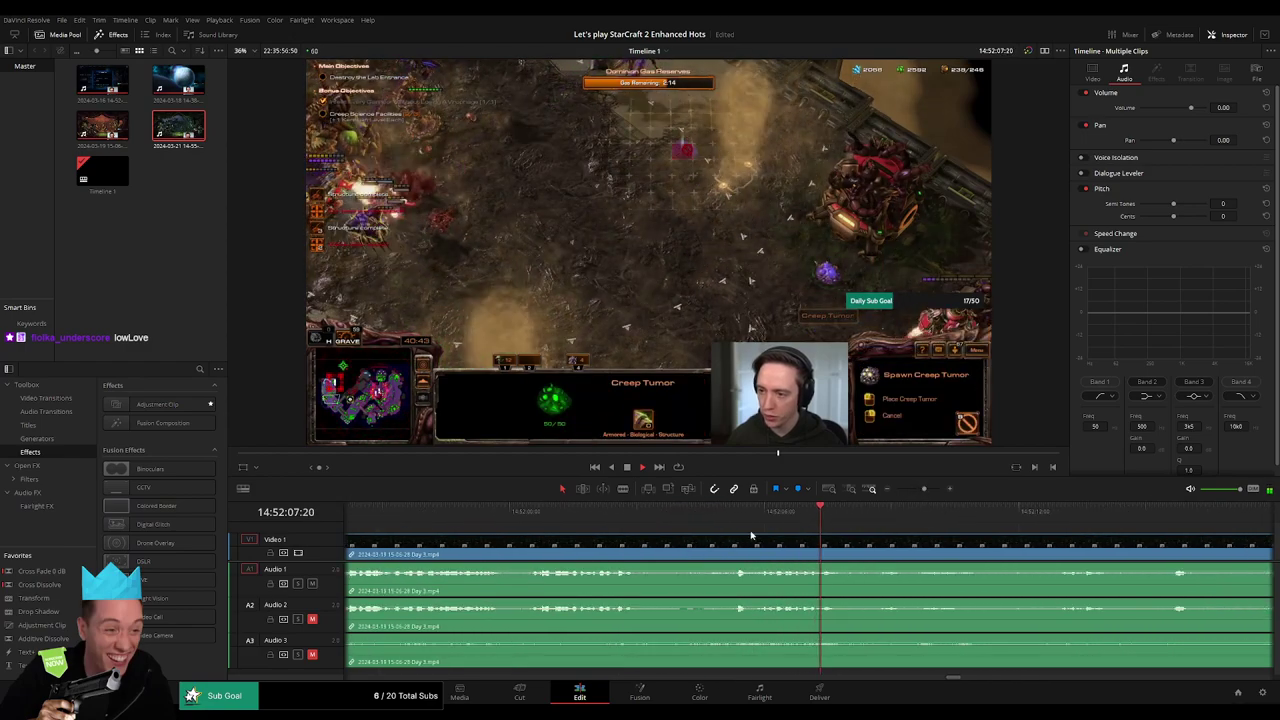
click(731, 520)
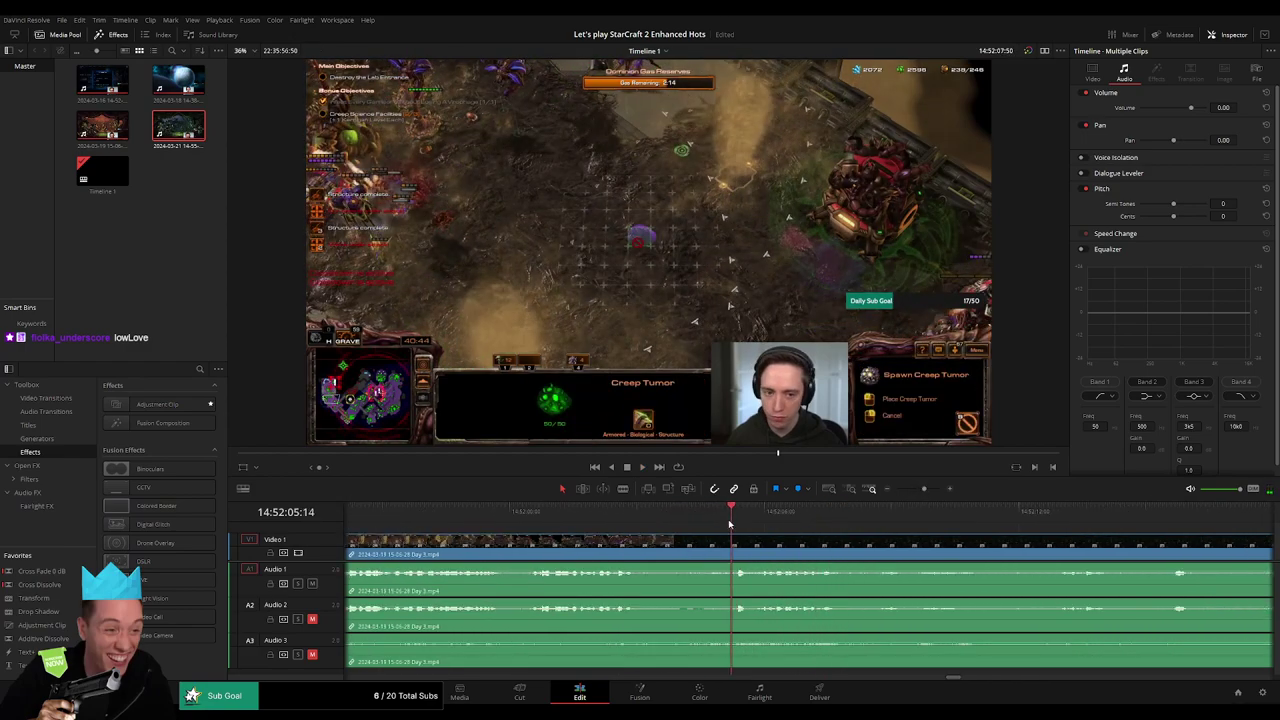
drag(731, 521, 700, 524)
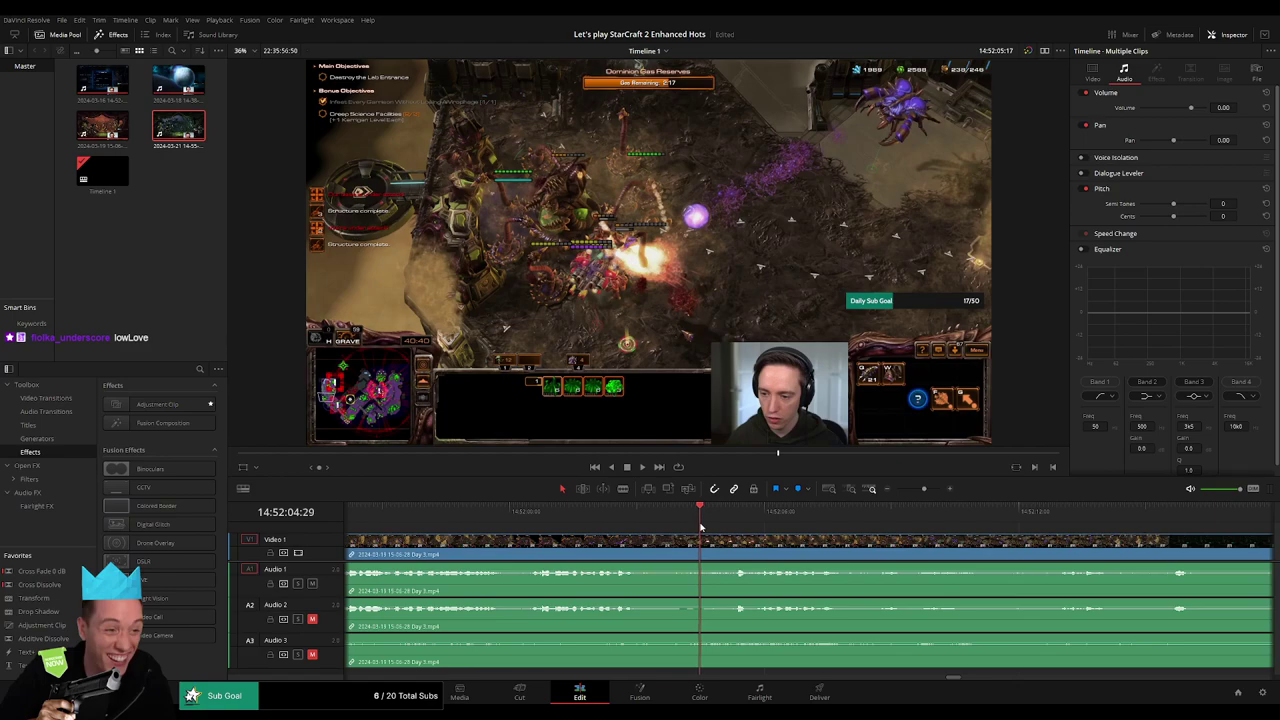
key(ctrl+b)
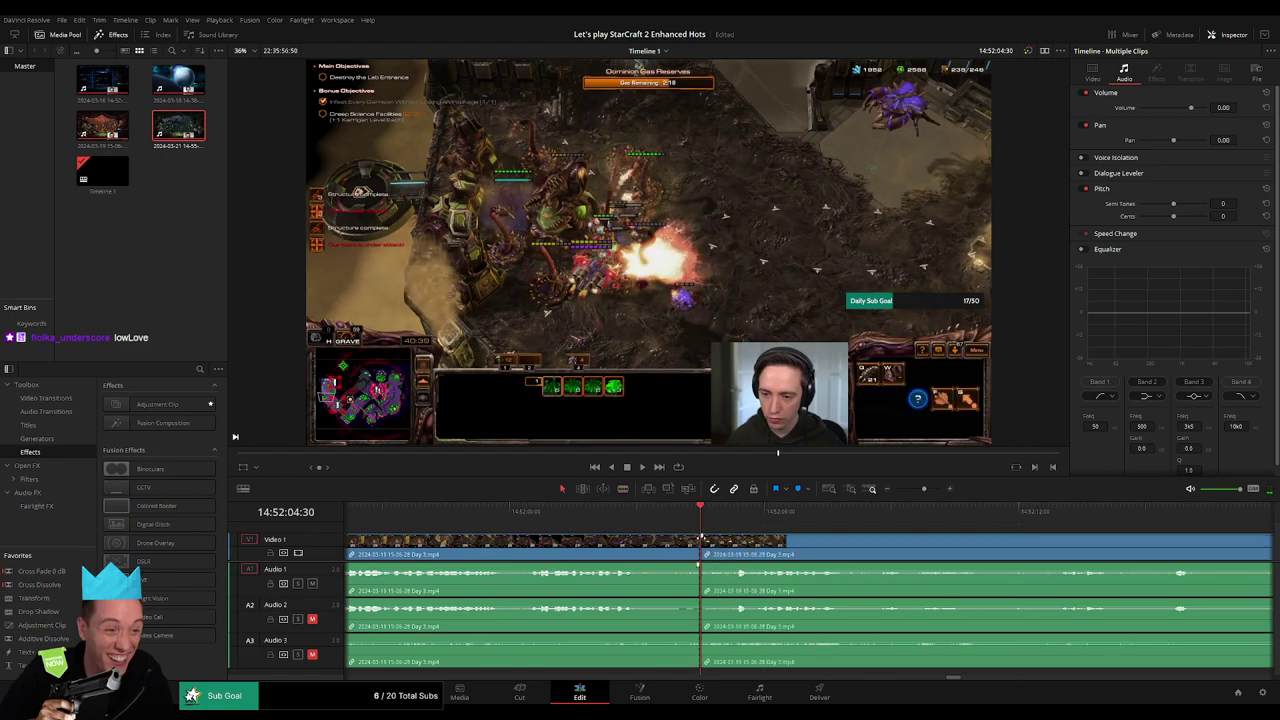
Step: Add fades across the cut on Audio 1, 2 and 3, and play back to check them
mouse_move(703, 539)
mouse_down()
mouse_move(743, 539)
mouse_move(700, 537)
mouse_up()
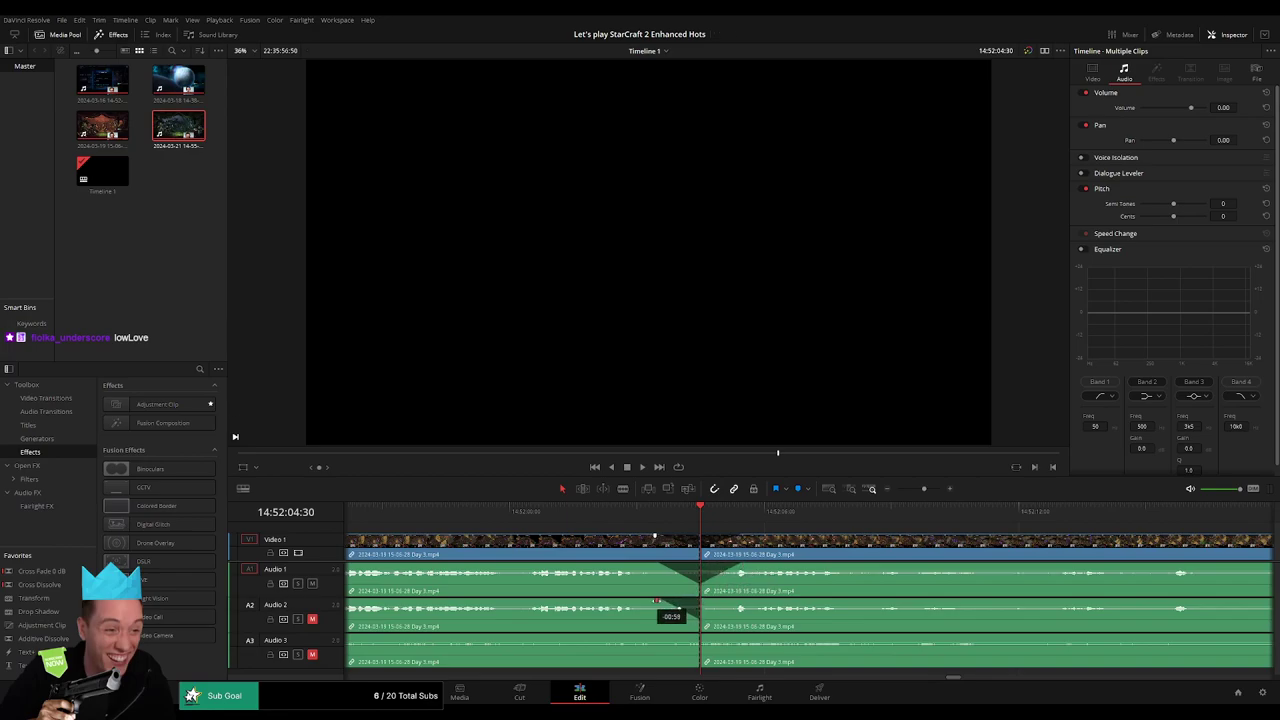
mouse_move(701, 598)
mouse_down()
mouse_move(743, 603)
mouse_move(649, 637)
mouse_up()
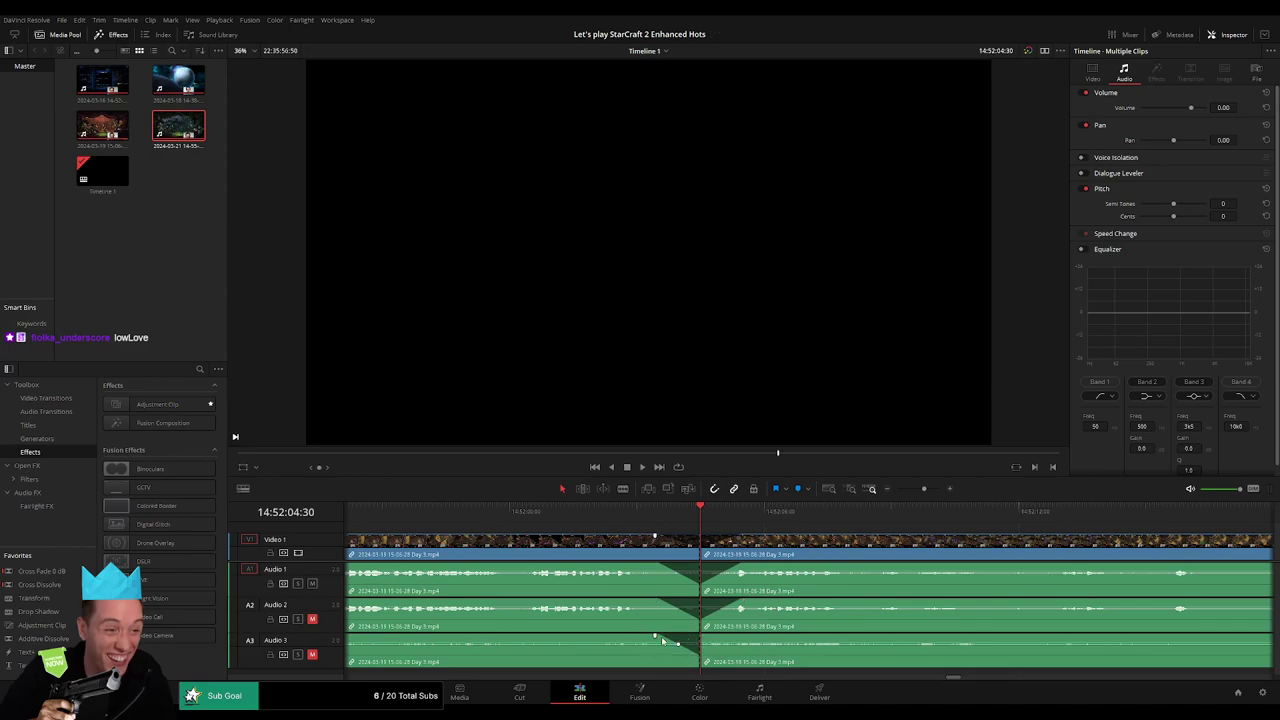
drag(716, 637, 741, 637)
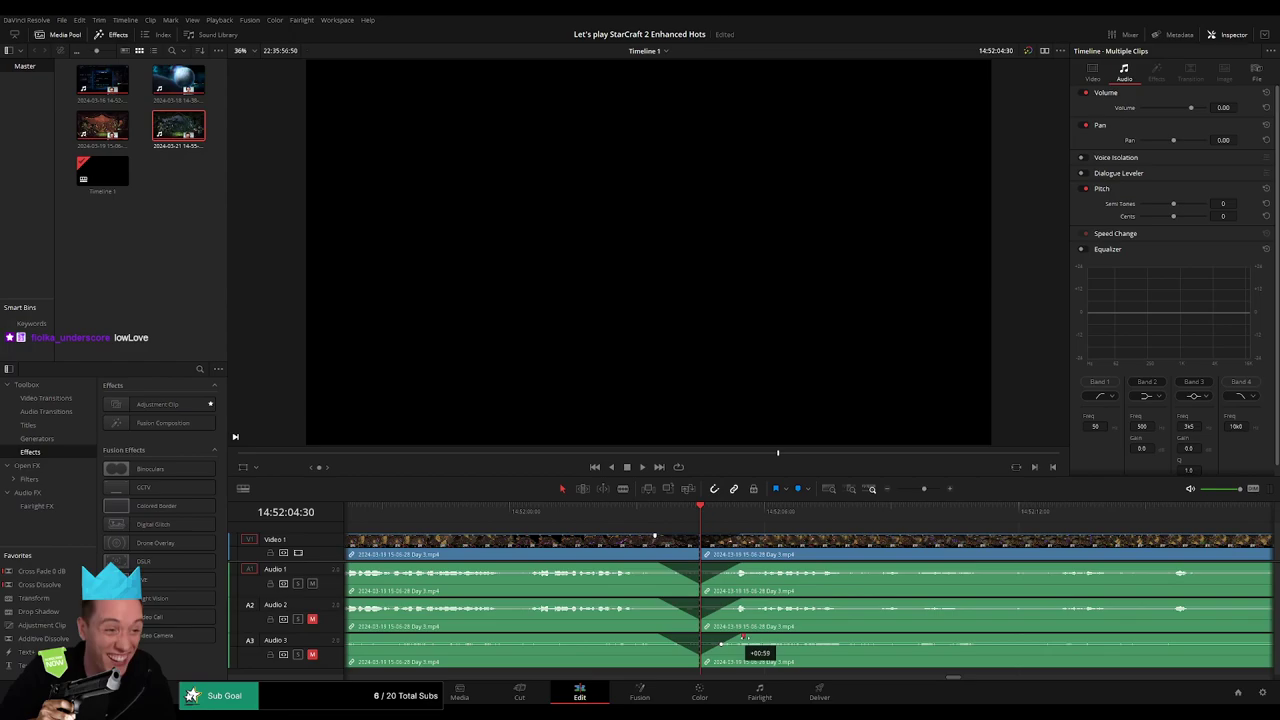
key(space)
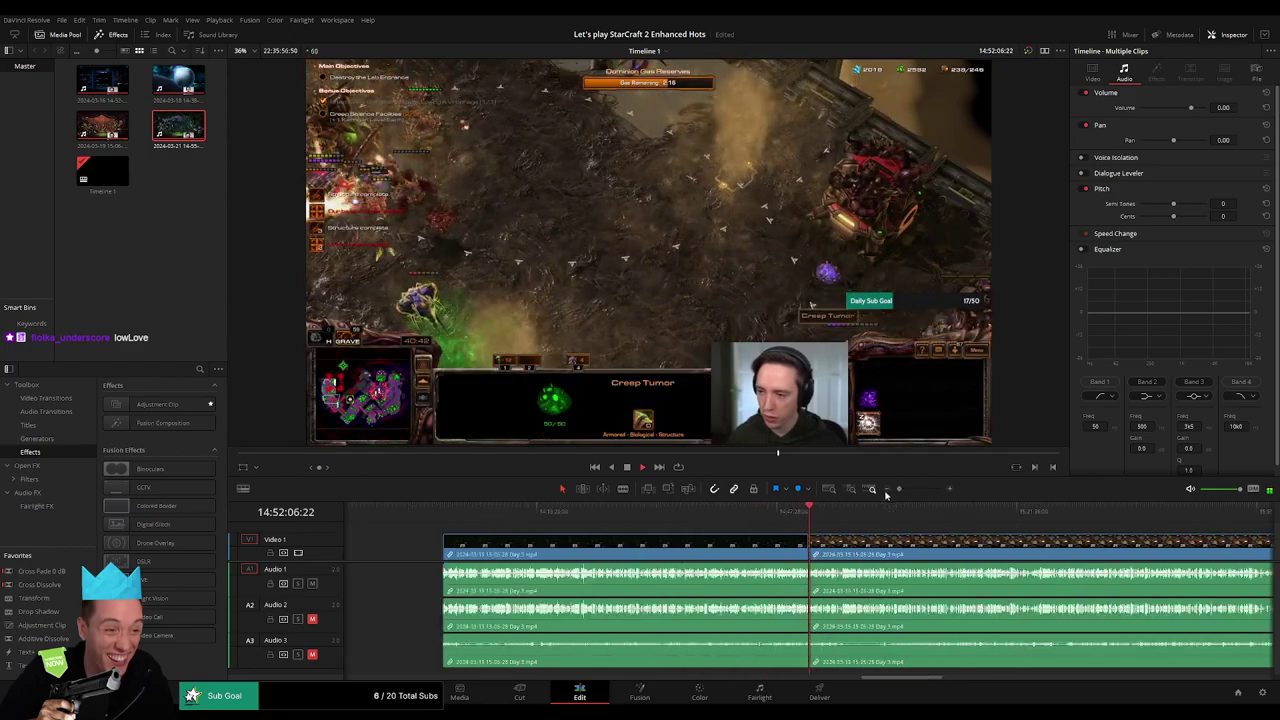
scroll(705, 530, down, 4)
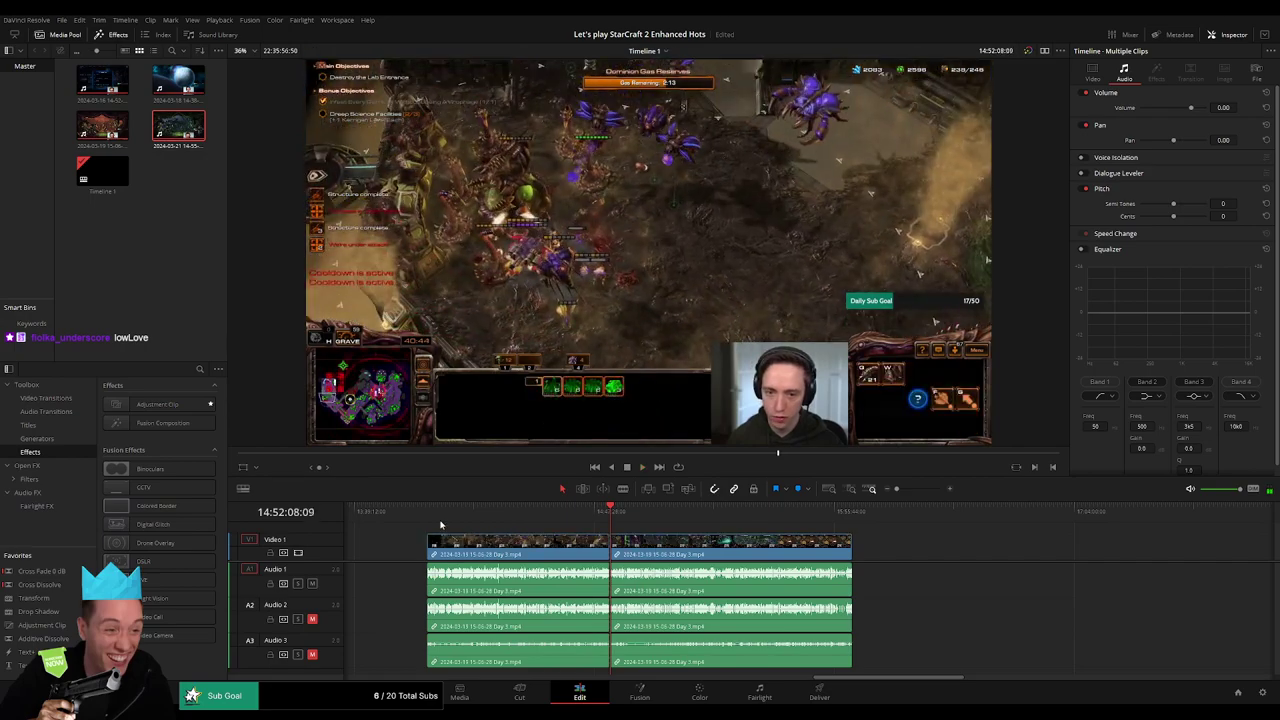
key(space)
Step: Move the section after the cut to start at the playhead at 16:00:00:00
key(Home)
scroll(757, 555, right, 3)
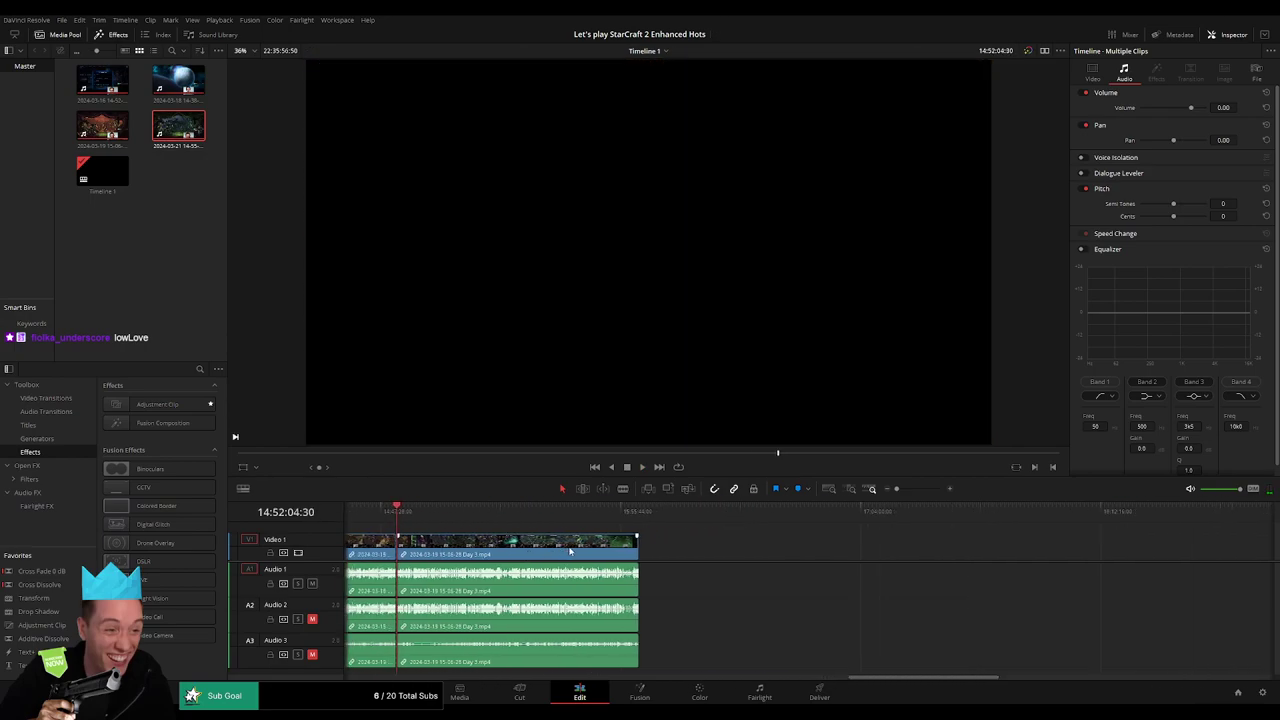
drag(563, 548, 867, 545)
click(516, 539)
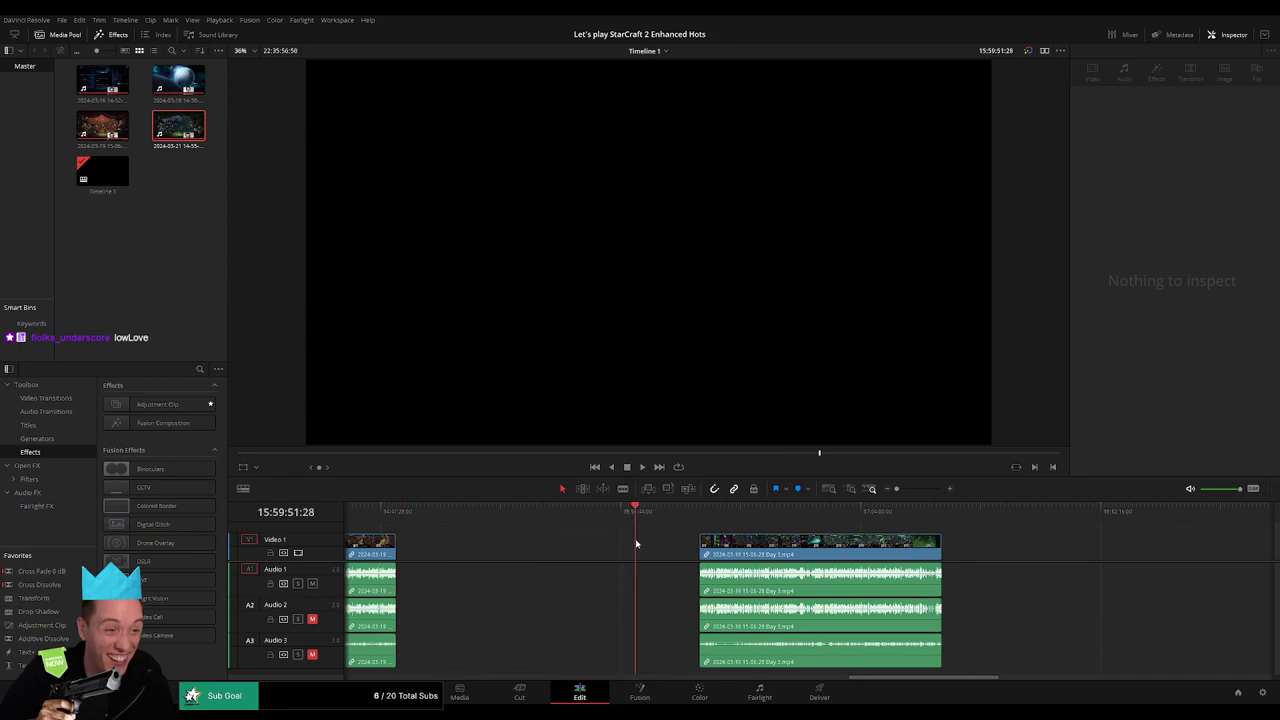
drag(740, 546, 706, 546)
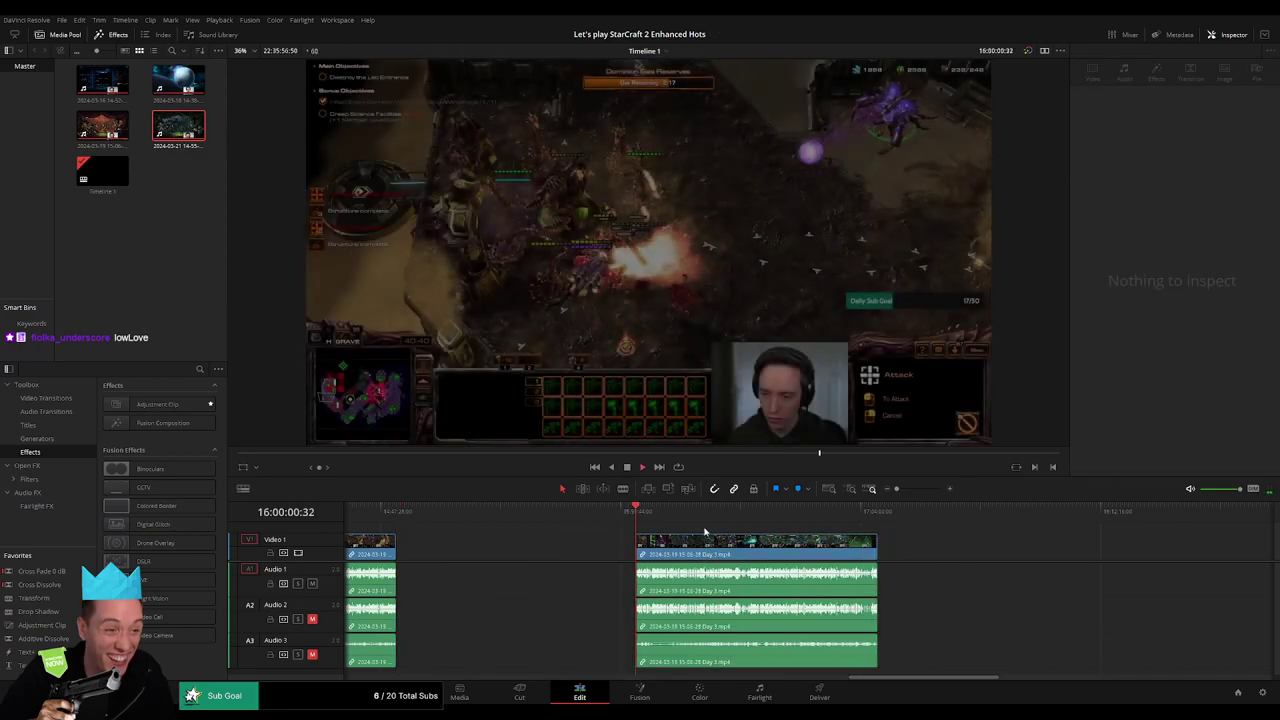
scroll(521, 525, right, 3)
click(522, 512)
Step: Scrub to 16:52:00:00, zoom the timeline in, and split every track there
drag(522, 512, 638, 530)
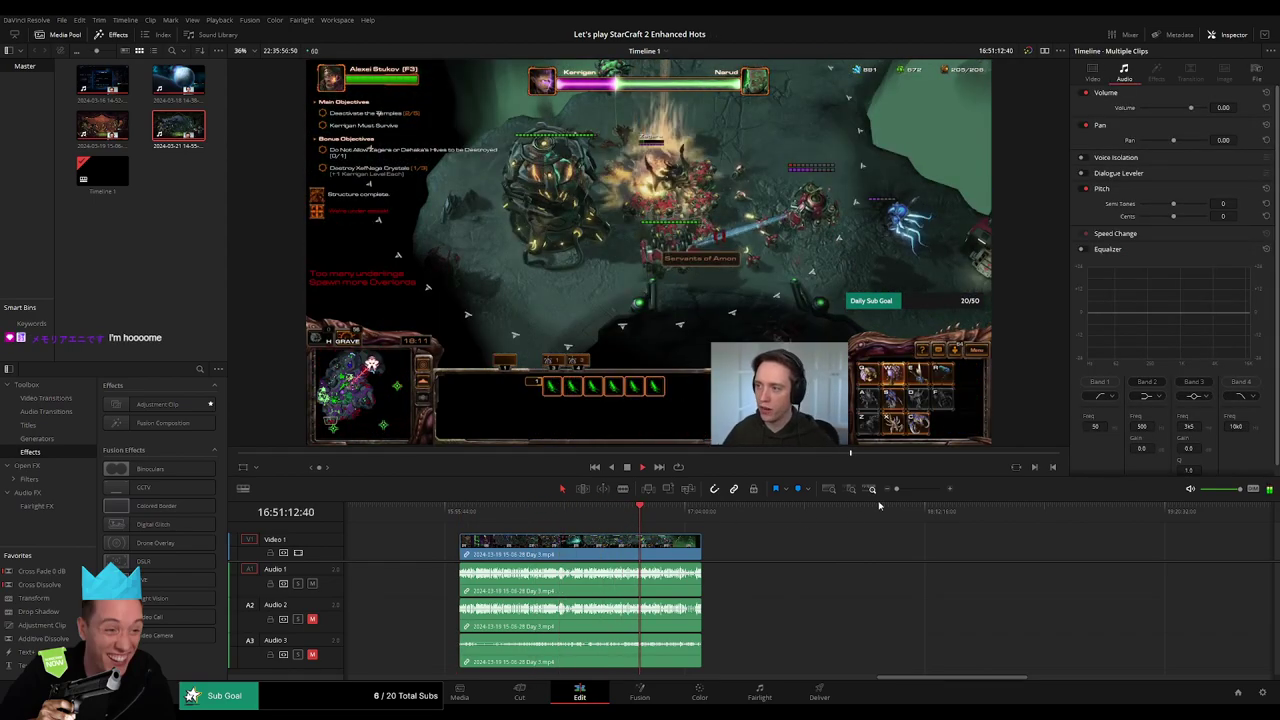
mouse_move(896, 489)
mouse_down()
mouse_move(921, 489)
mouse_move(746, 512)
mouse_move(1036, 519)
mouse_move(643, 524)
mouse_up()
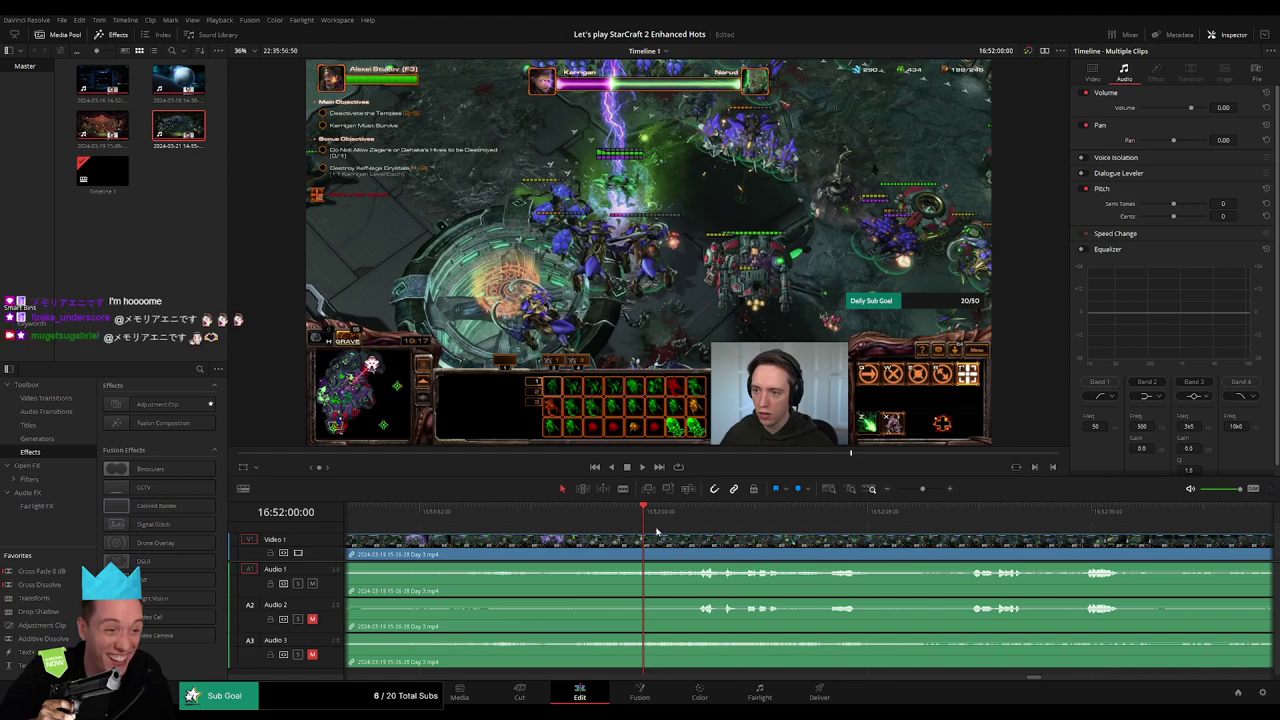
key(ctrl+b)
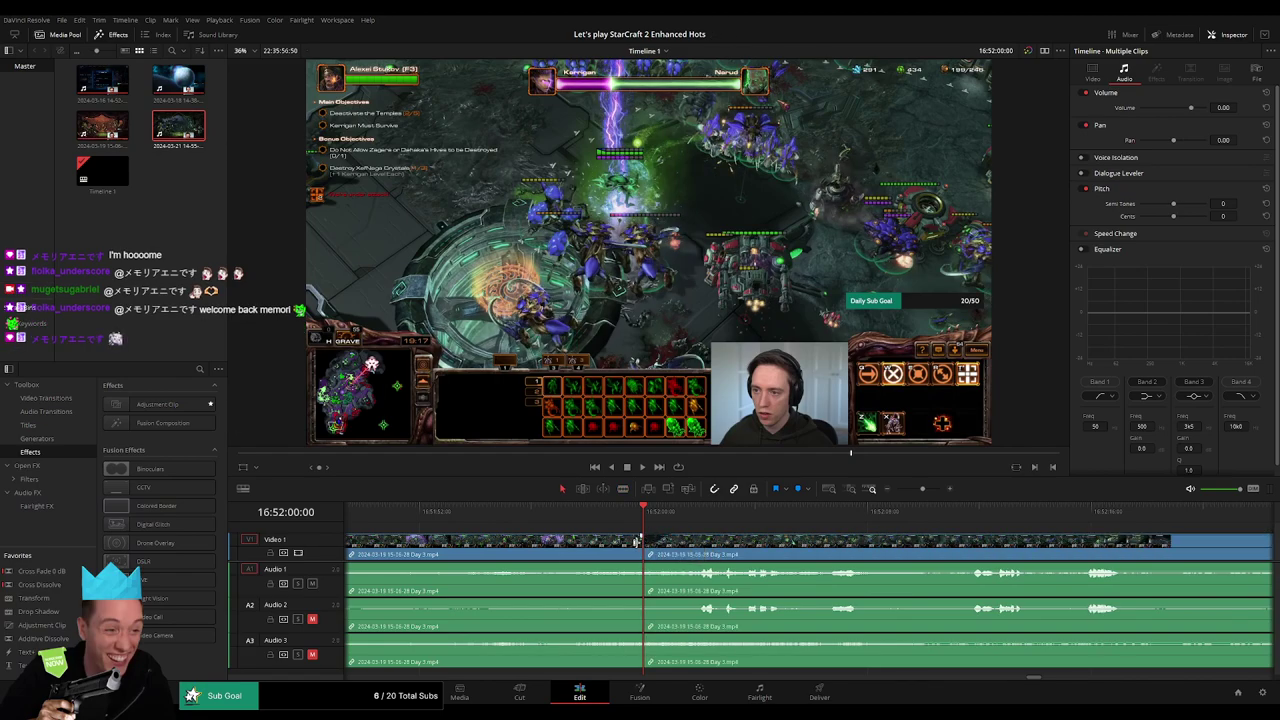
Step: Shape the Audio 1 and Audio 2 fades at the new cut
drag(636, 541, 612, 541)
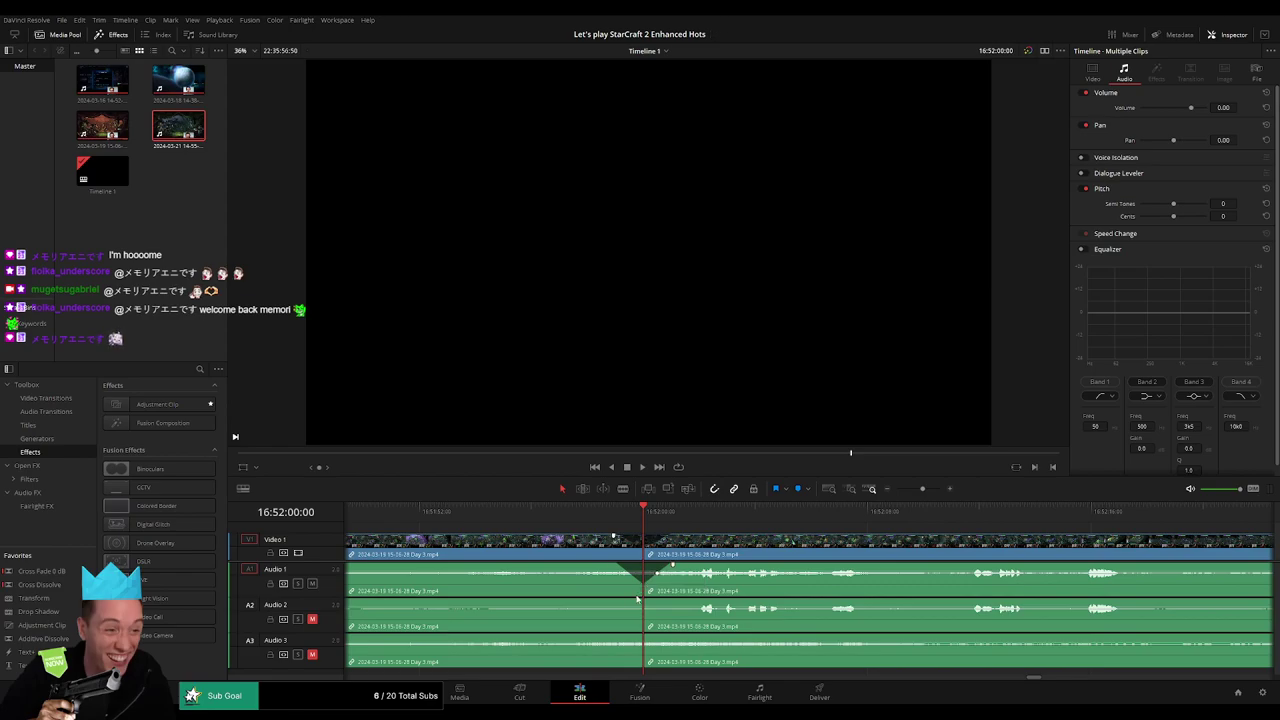
drag(640, 597, 614, 602)
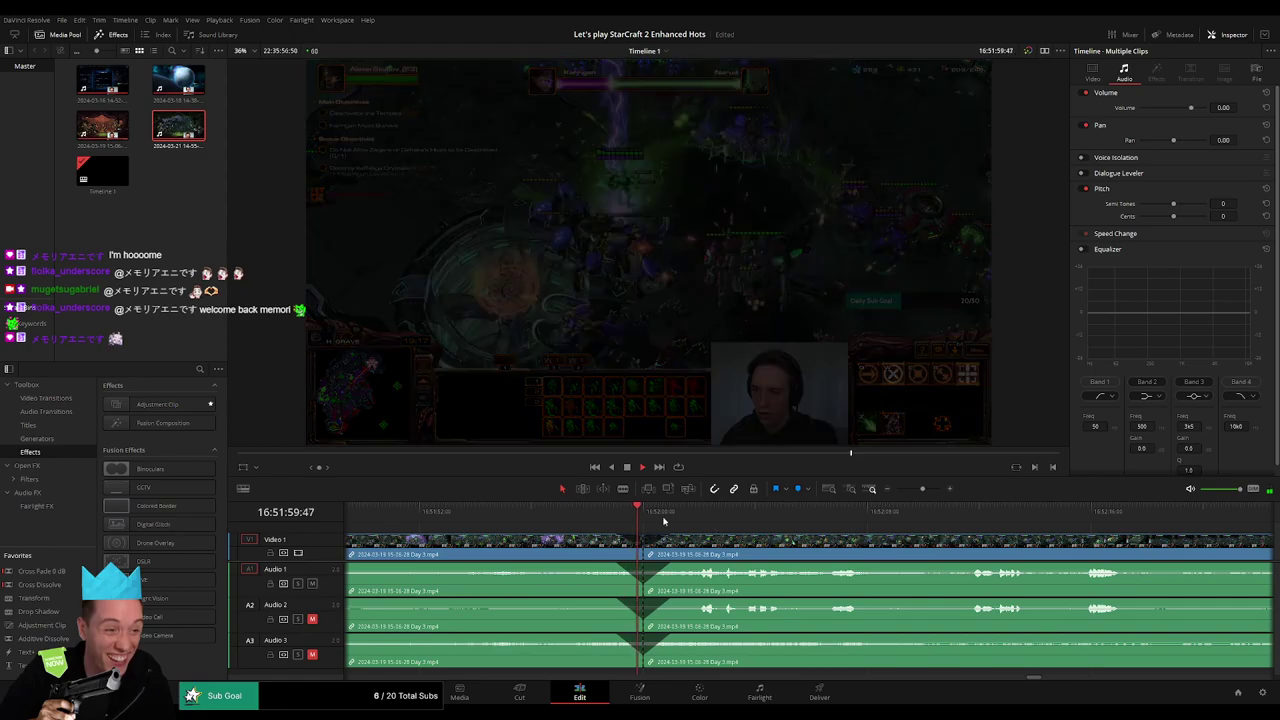
drag(914, 496, 888, 496)
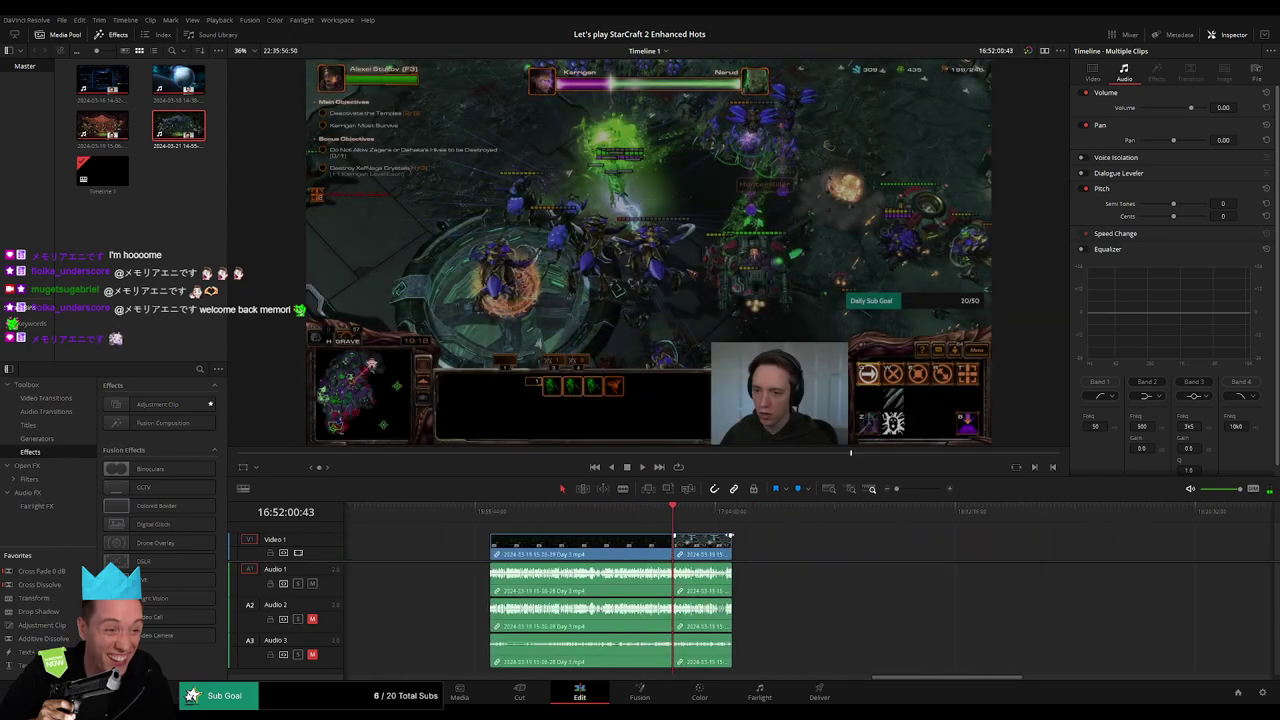
Step: Move the leftover clip after the cut out of the way and select the Day 4 clips
drag(703, 545, 1116, 558)
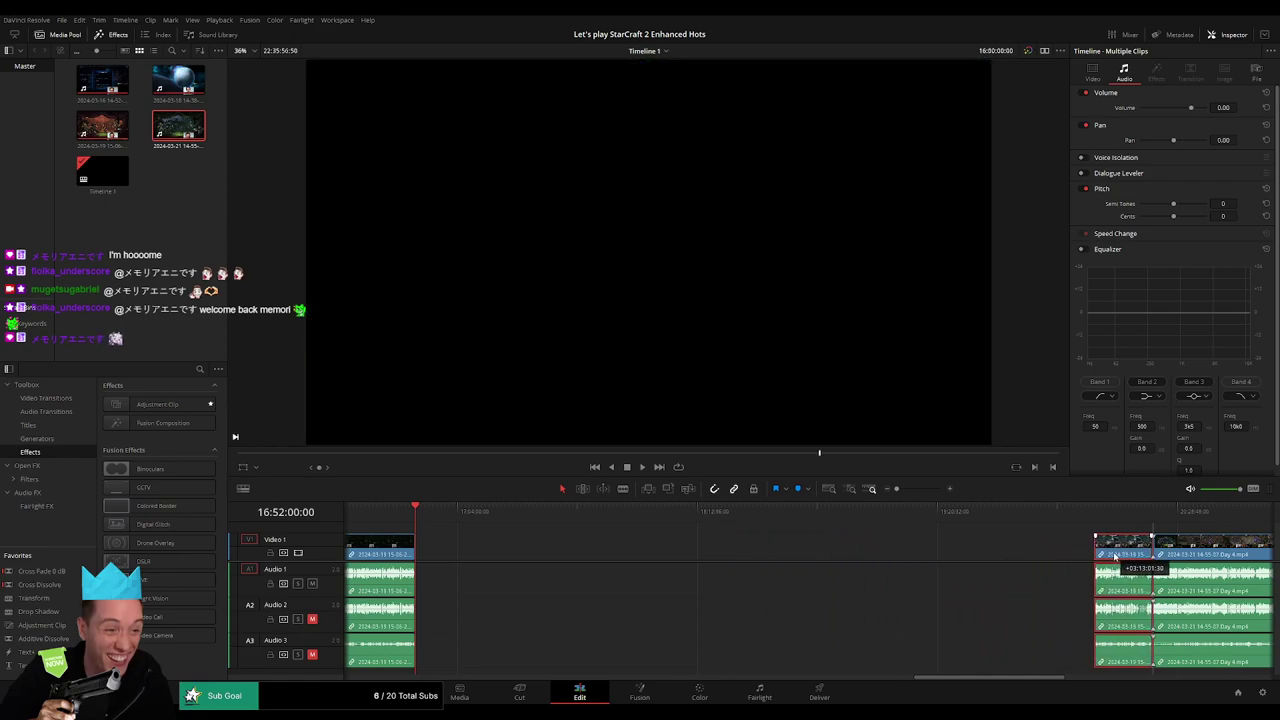
click(679, 561)
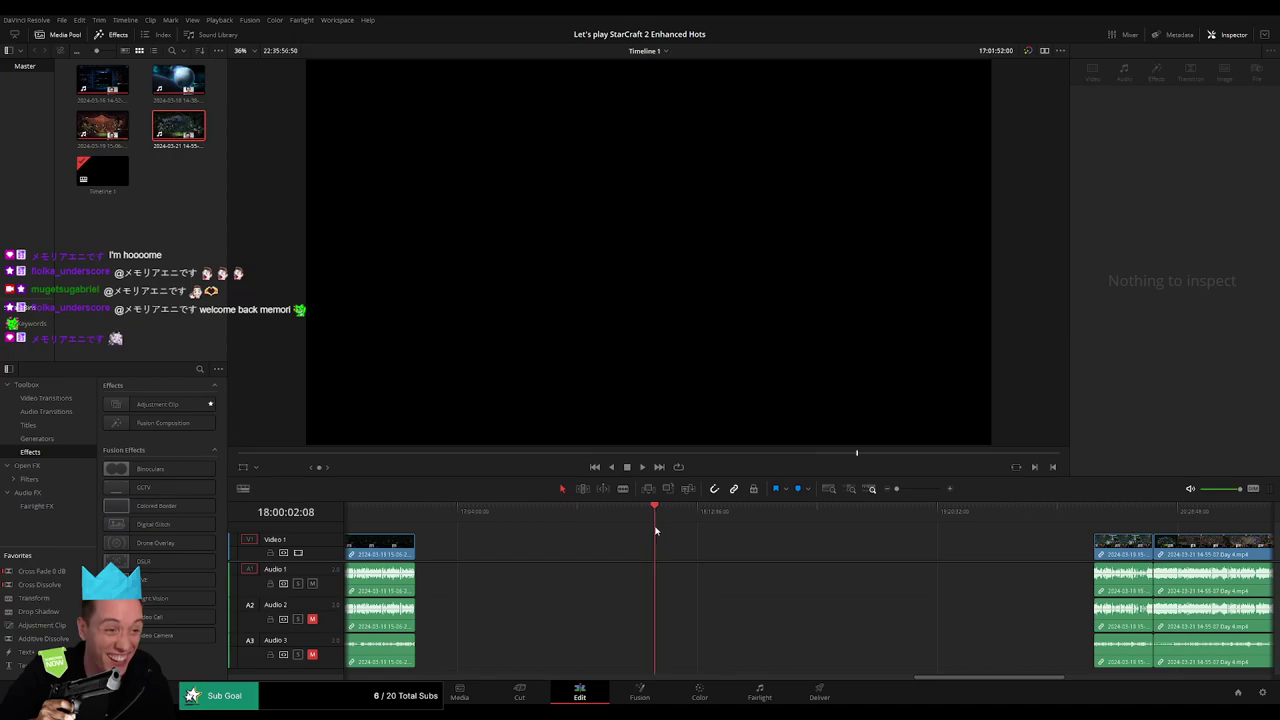
scroll(841, 525, up, 3)
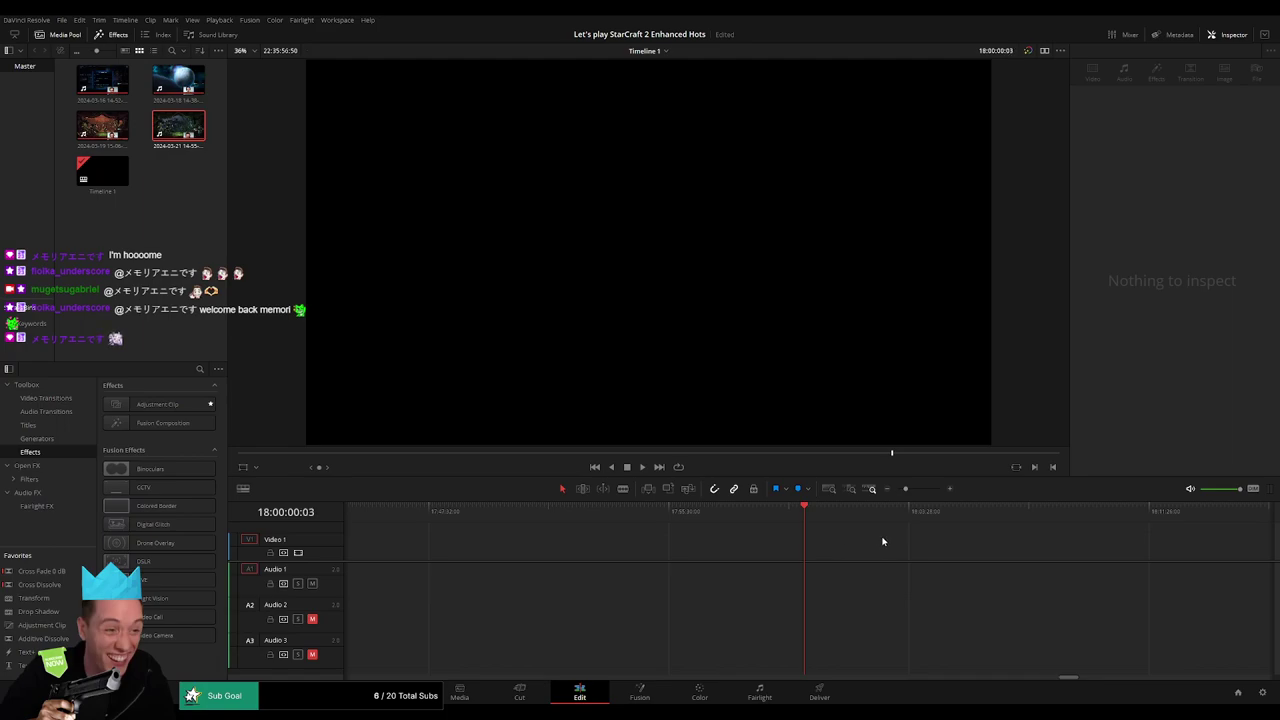
scroll(908, 525, down, 3)
mouse_move(786, 540)
mouse_down()
mouse_move(1108, 557)
mouse_move(679, 557)
mouse_up()
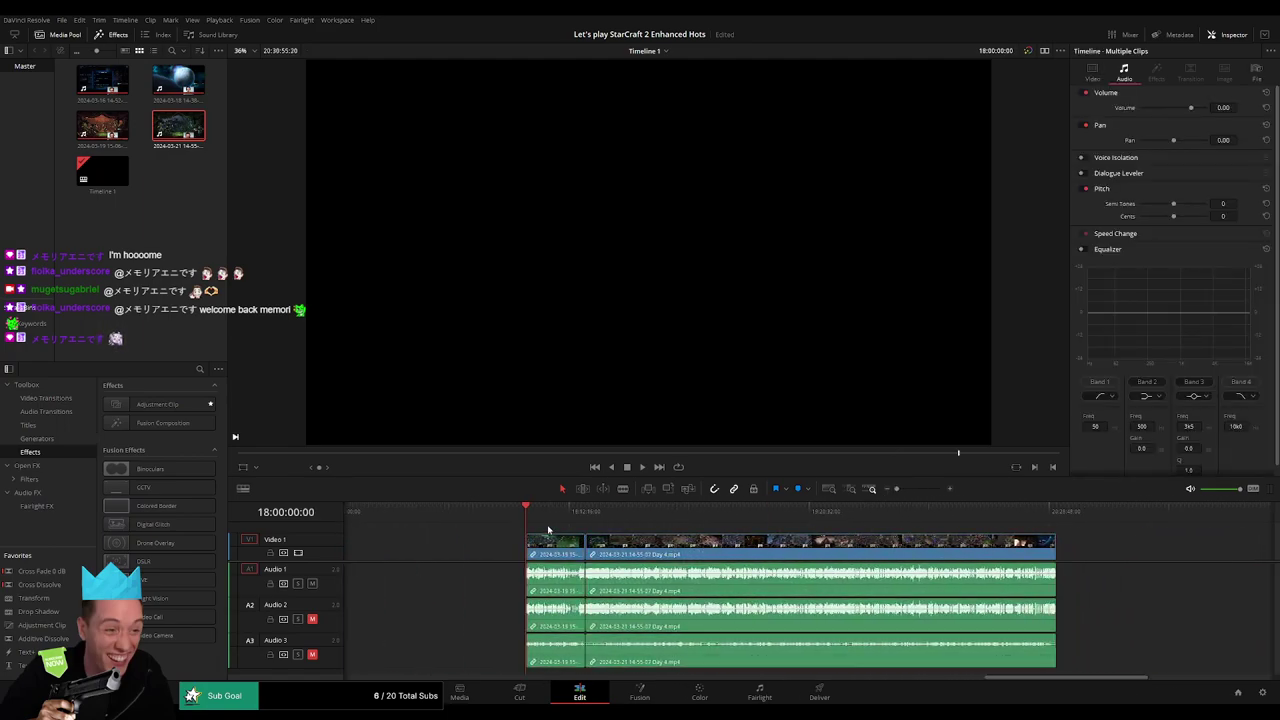
Step: Review the Day 3 to Day 4 join and add a crossfade there with Ctrl+T
key(space)
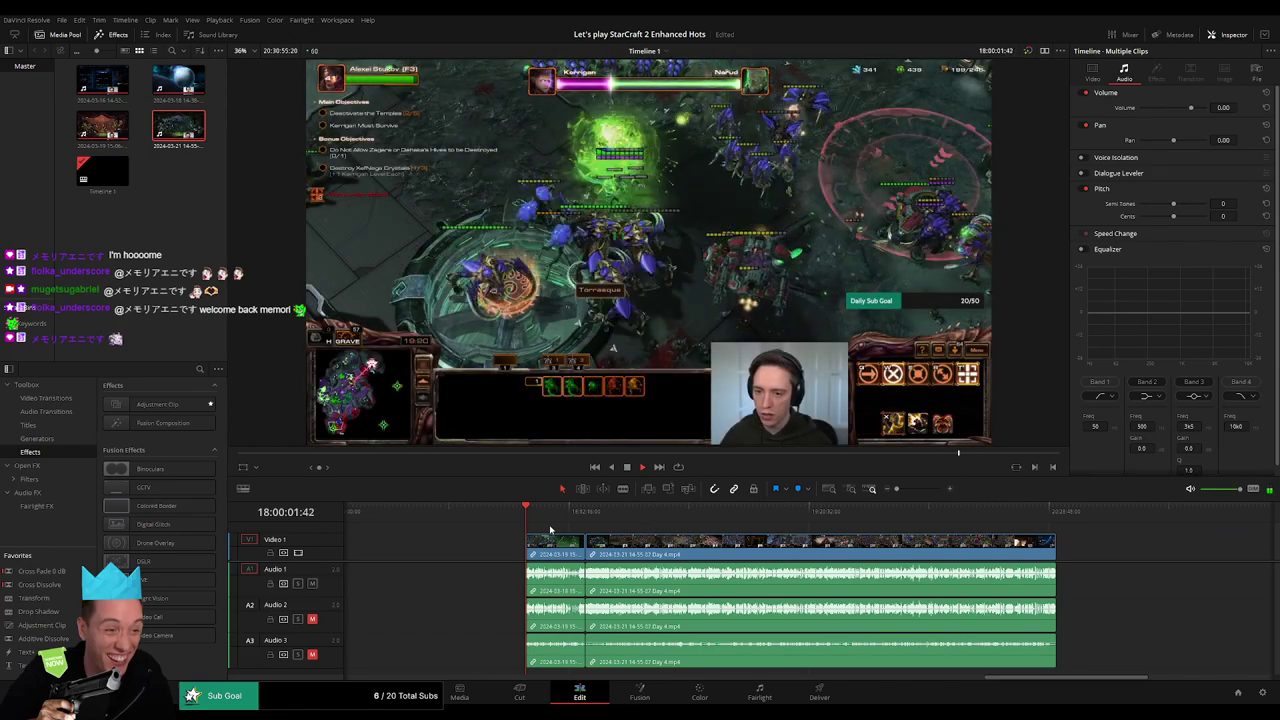
click(571, 523)
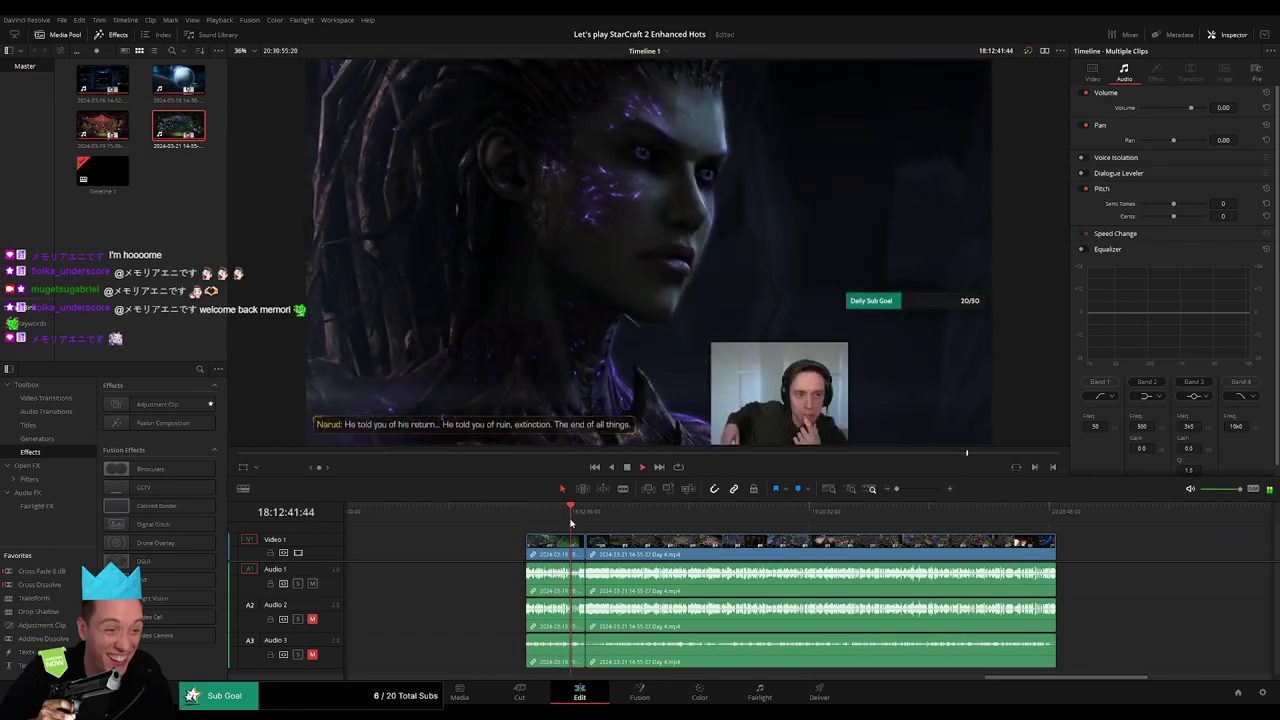
click(826, 511)
scroll(760, 534, up, 3)
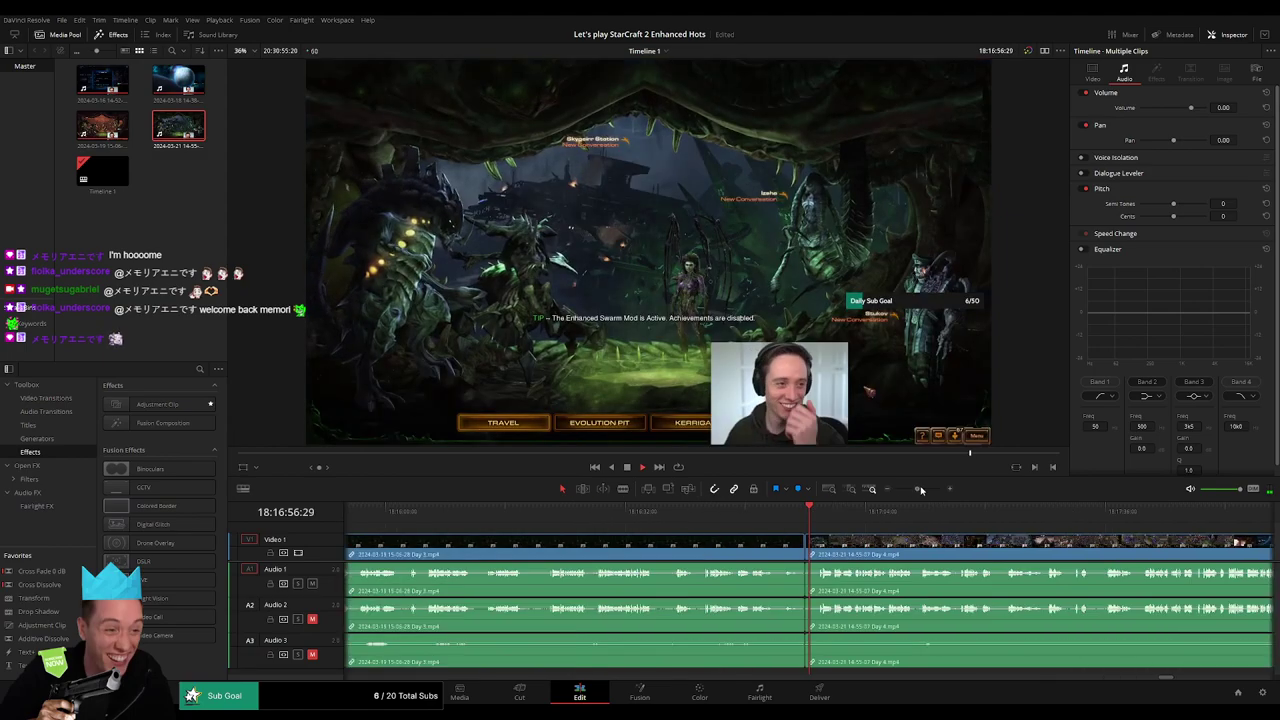
drag(658, 511, 605, 511)
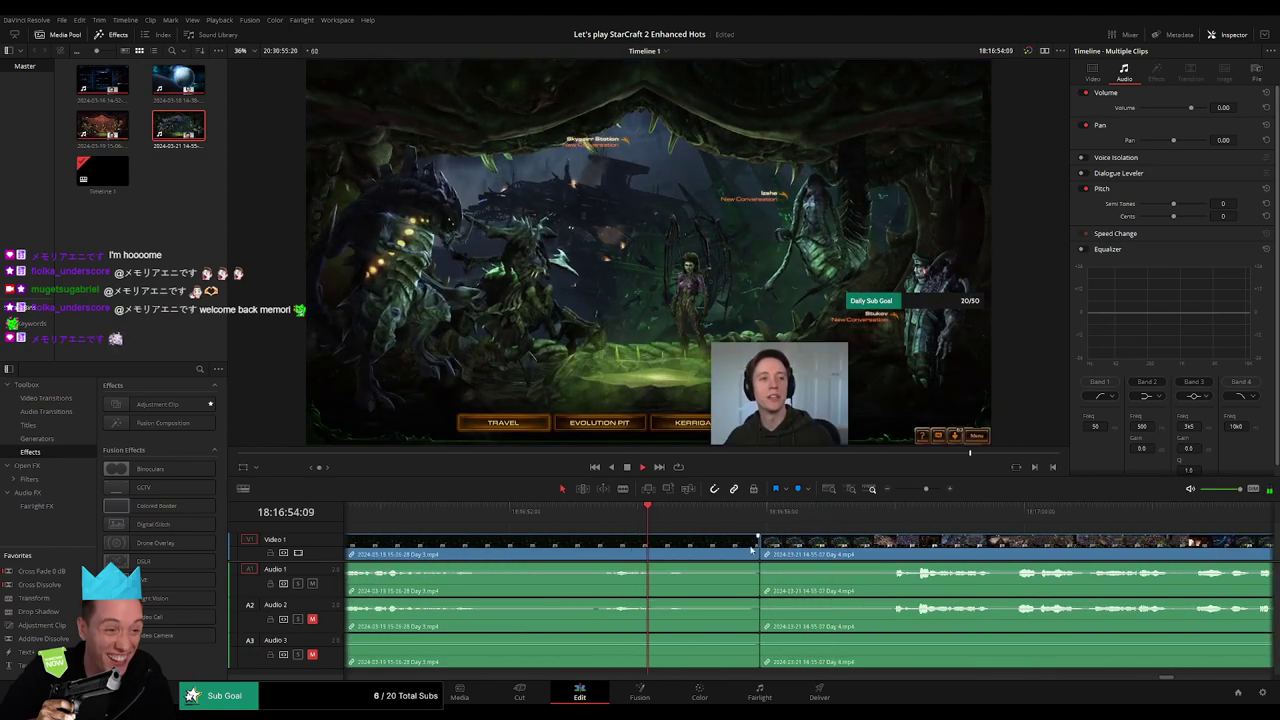
key(ctrl+t)
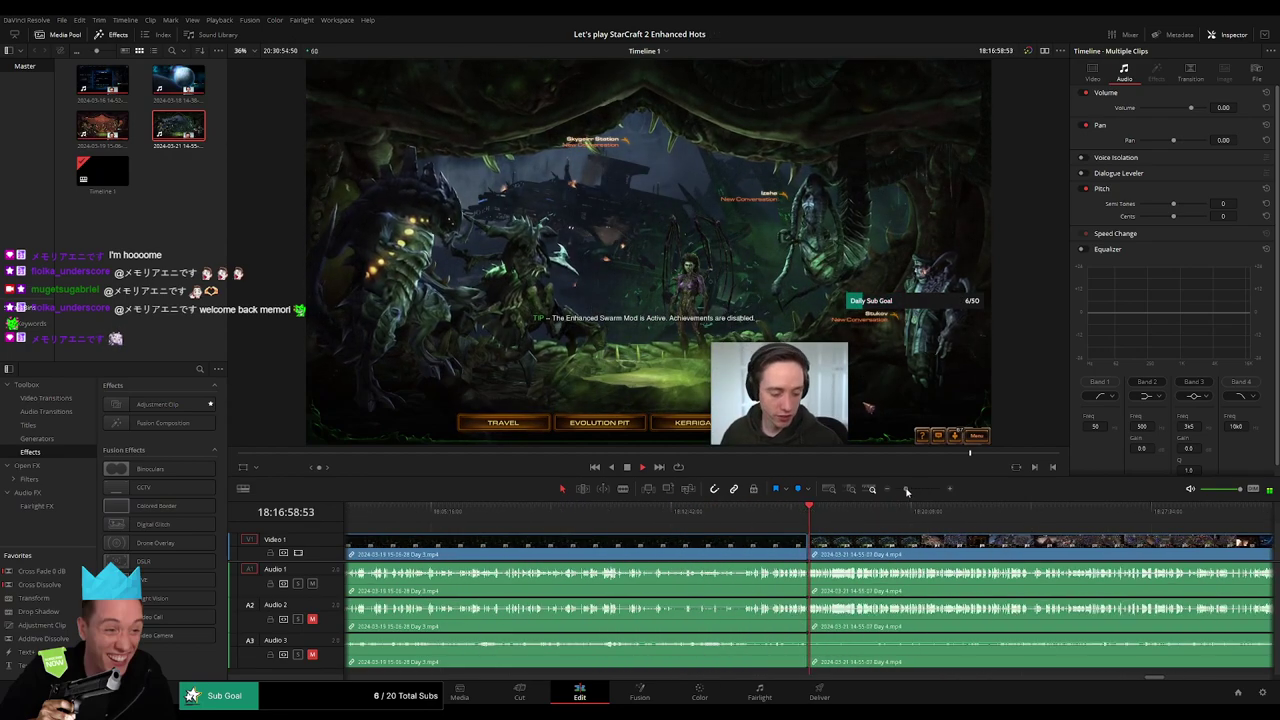
drag(925, 497, 896, 497)
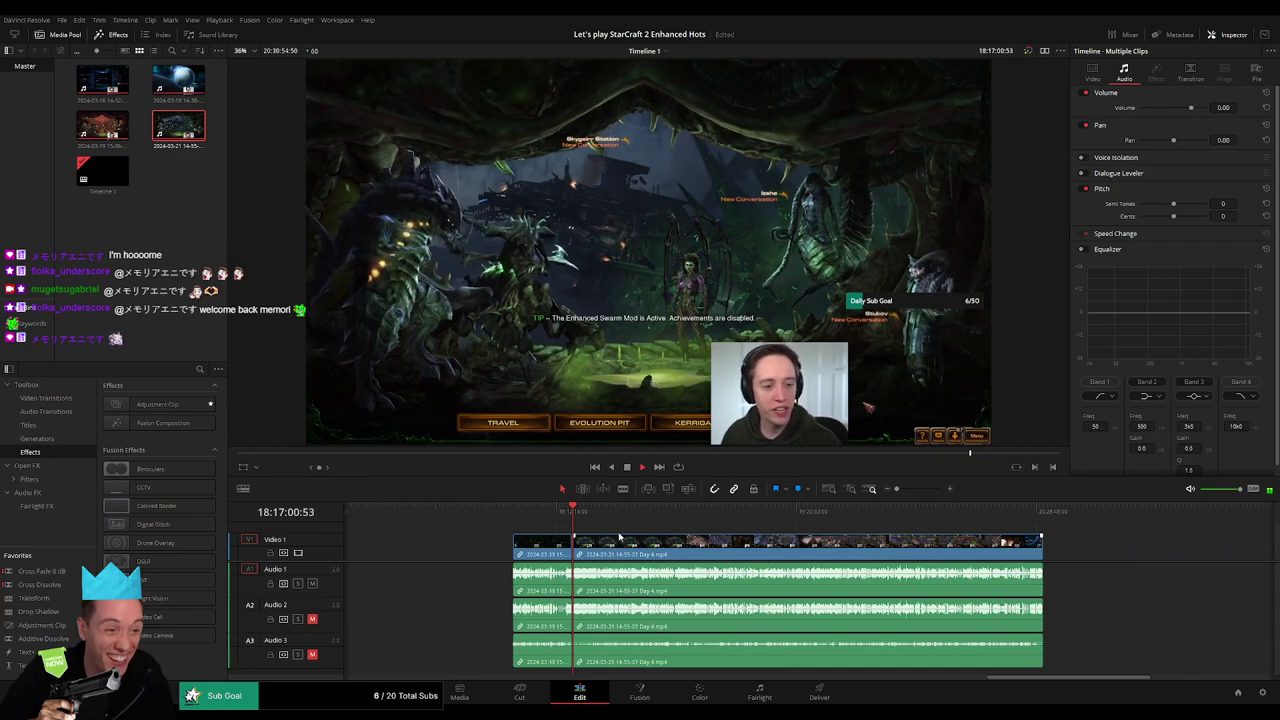
scroll(607, 533, right, 1)
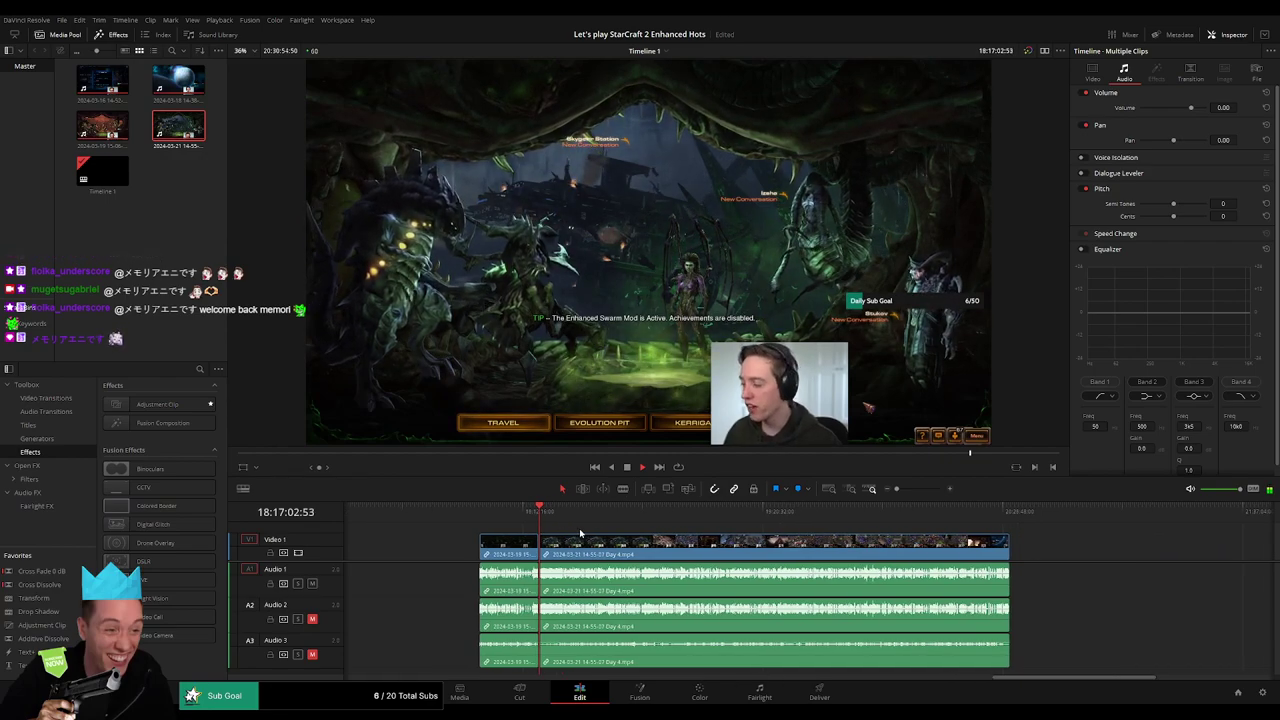
Step: Skim through the Day 4 footage past the Zerg hub scene toward the next highlight
mouse_move(554, 517)
mouse_down()
mouse_move(625, 537)
mouse_move(660, 517)
mouse_up()
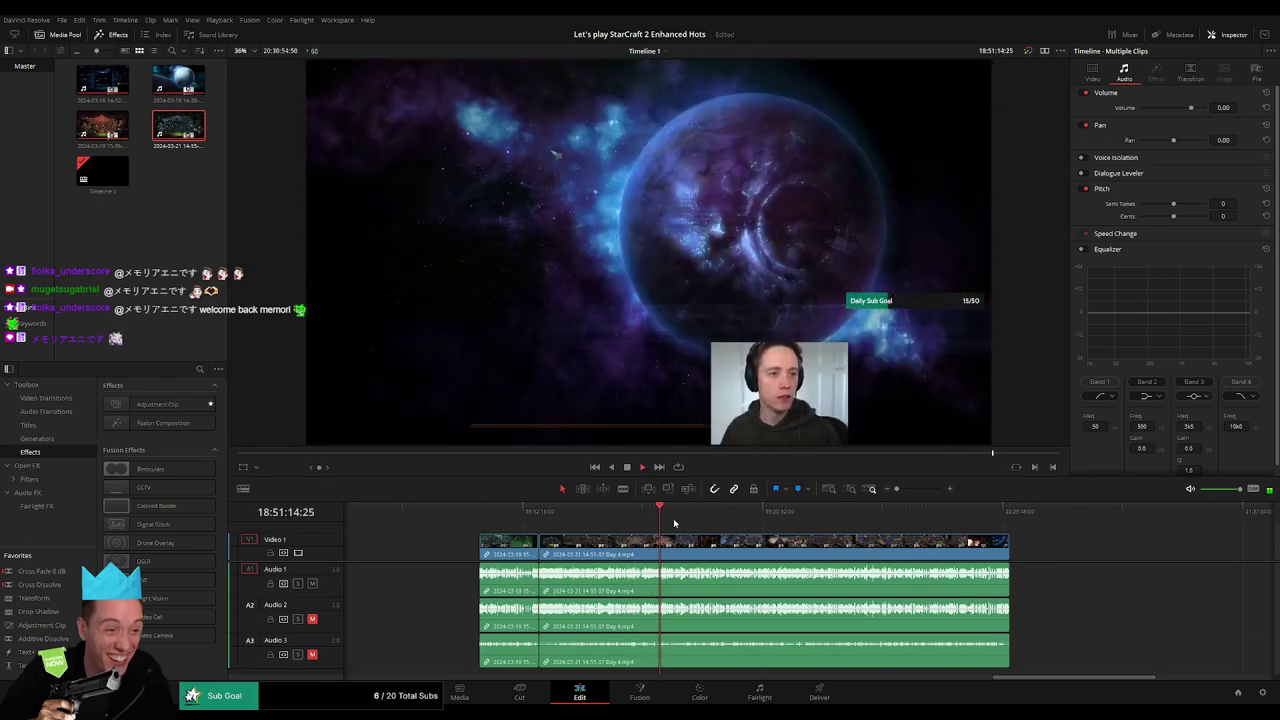
click(874, 492)
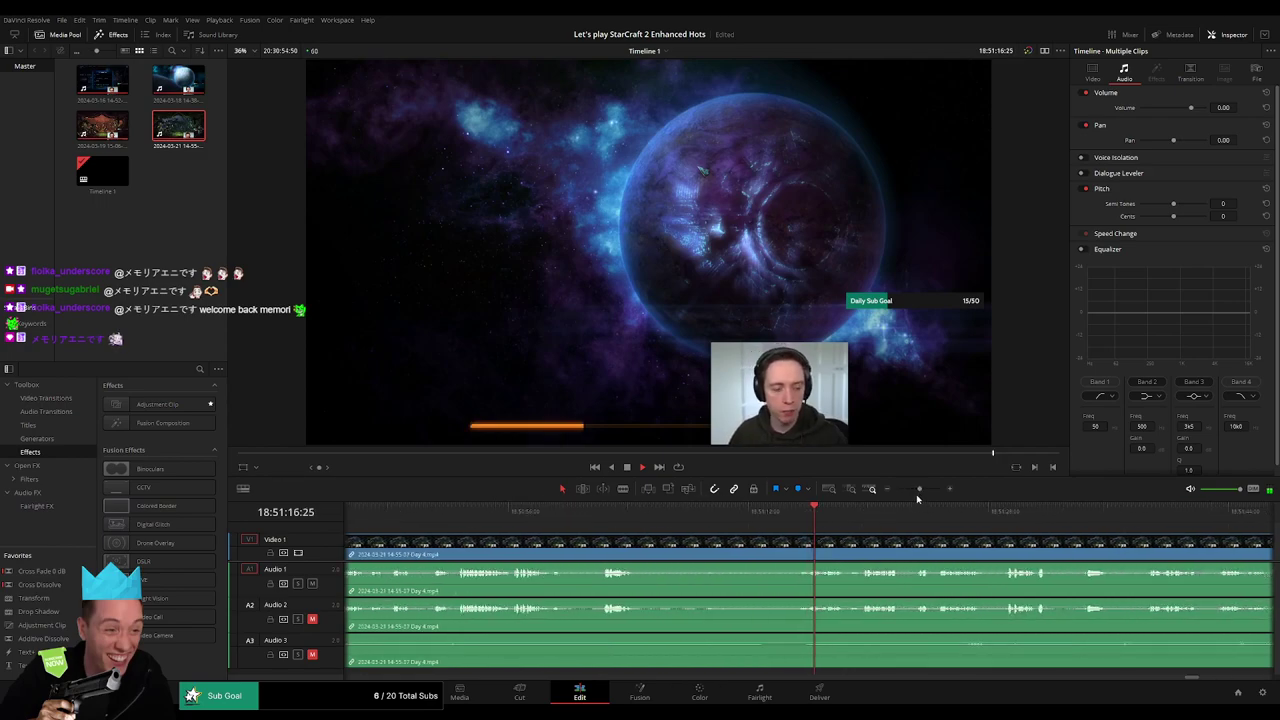
scroll(700, 520, right, 3)
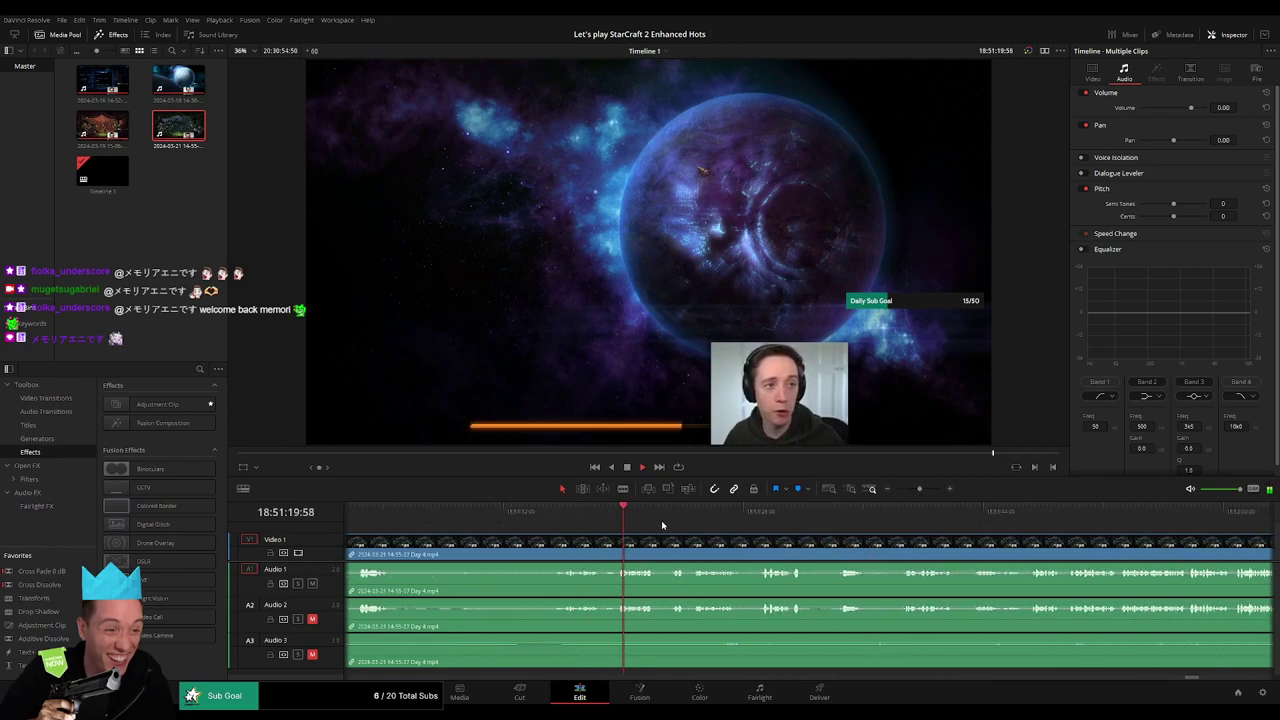
click(835, 512)
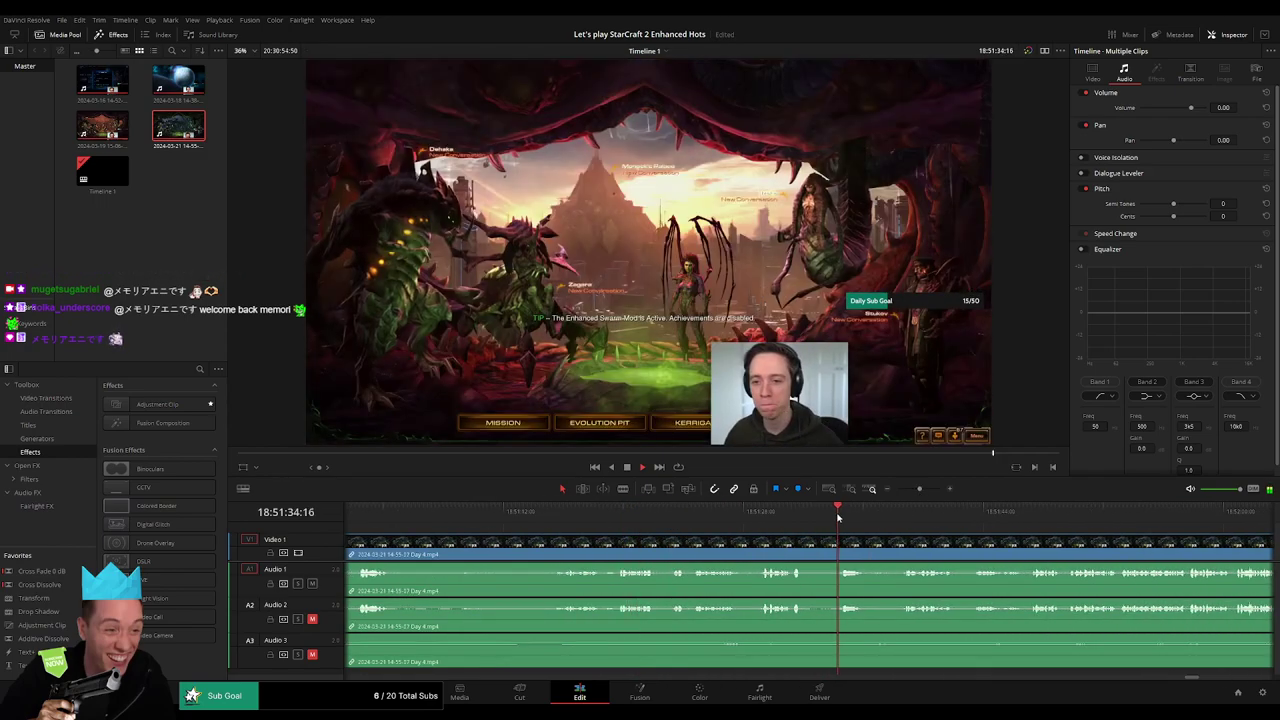
scroll(800, 512, right, 2)
click(808, 512)
scroll(740, 515, right, 2)
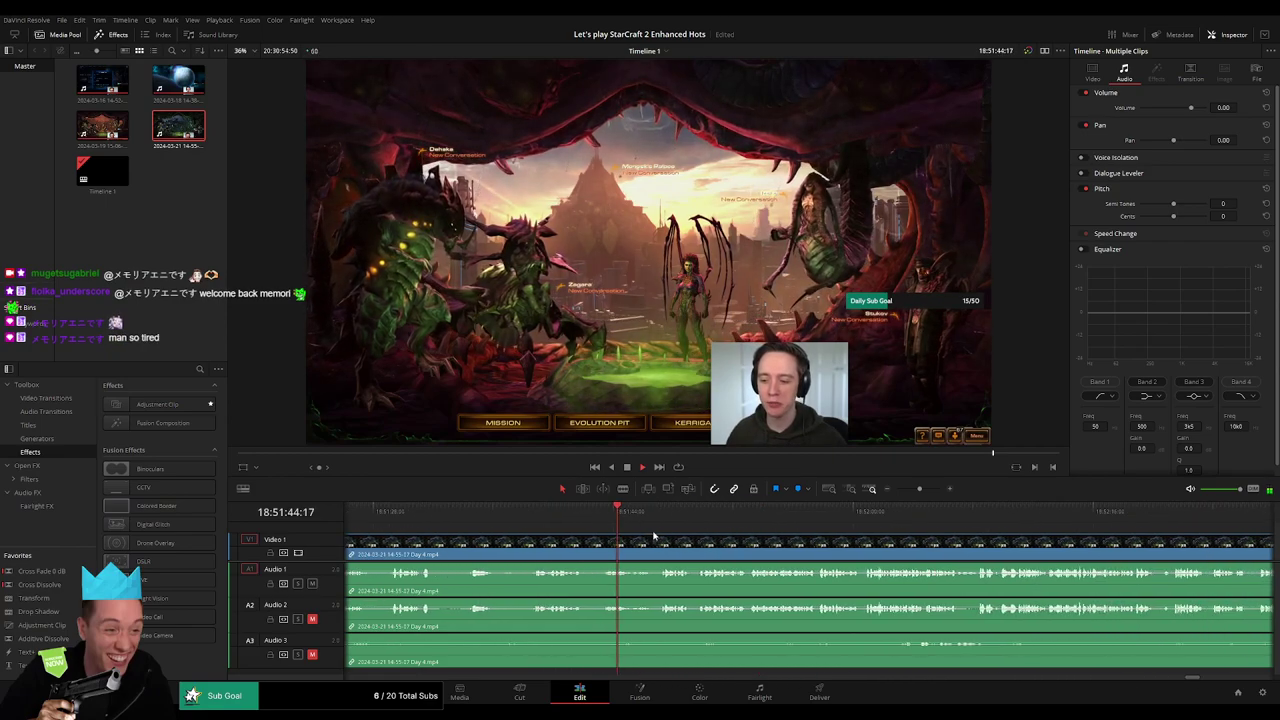
click(661, 512)
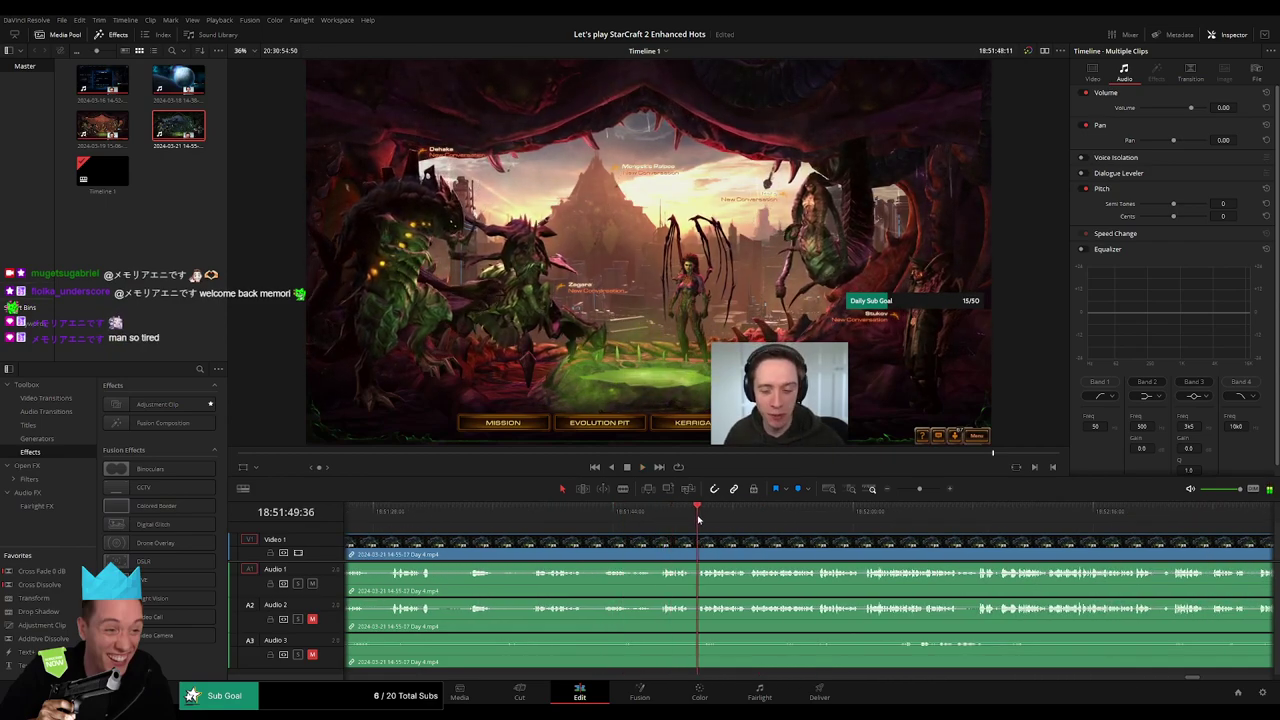
scroll(645, 528, right, 2)
click(655, 520)
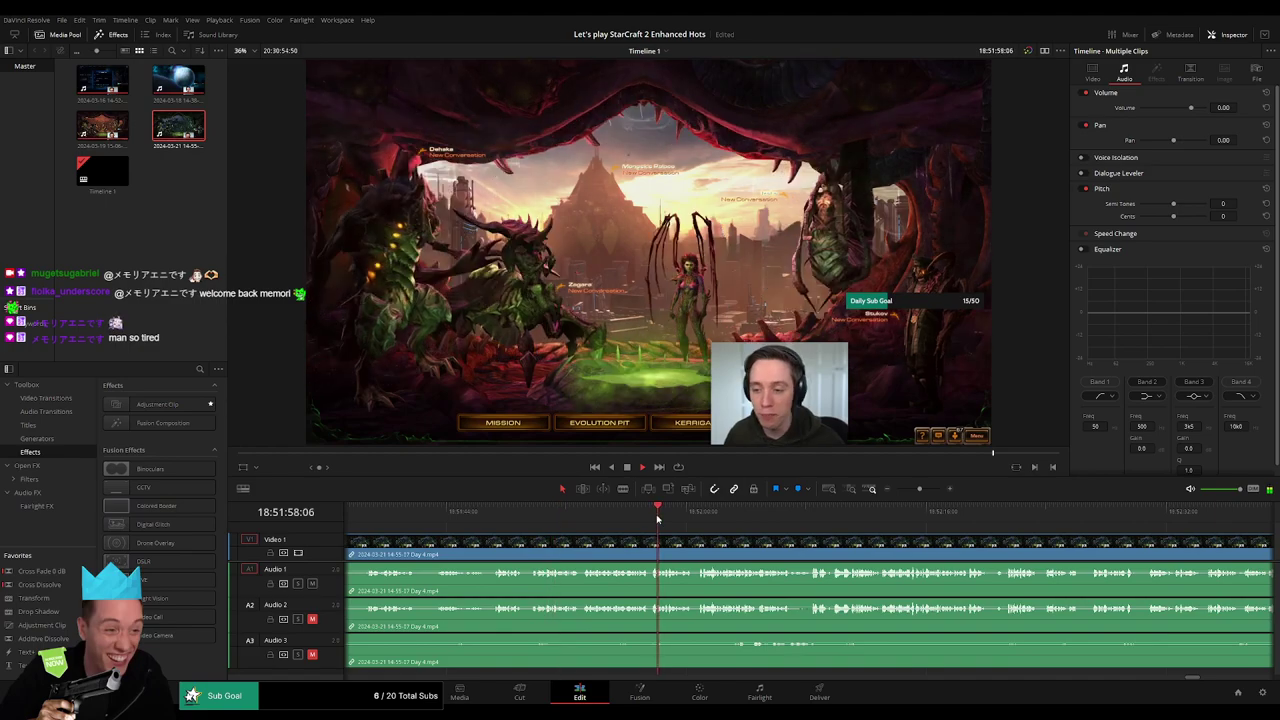
click(699, 519)
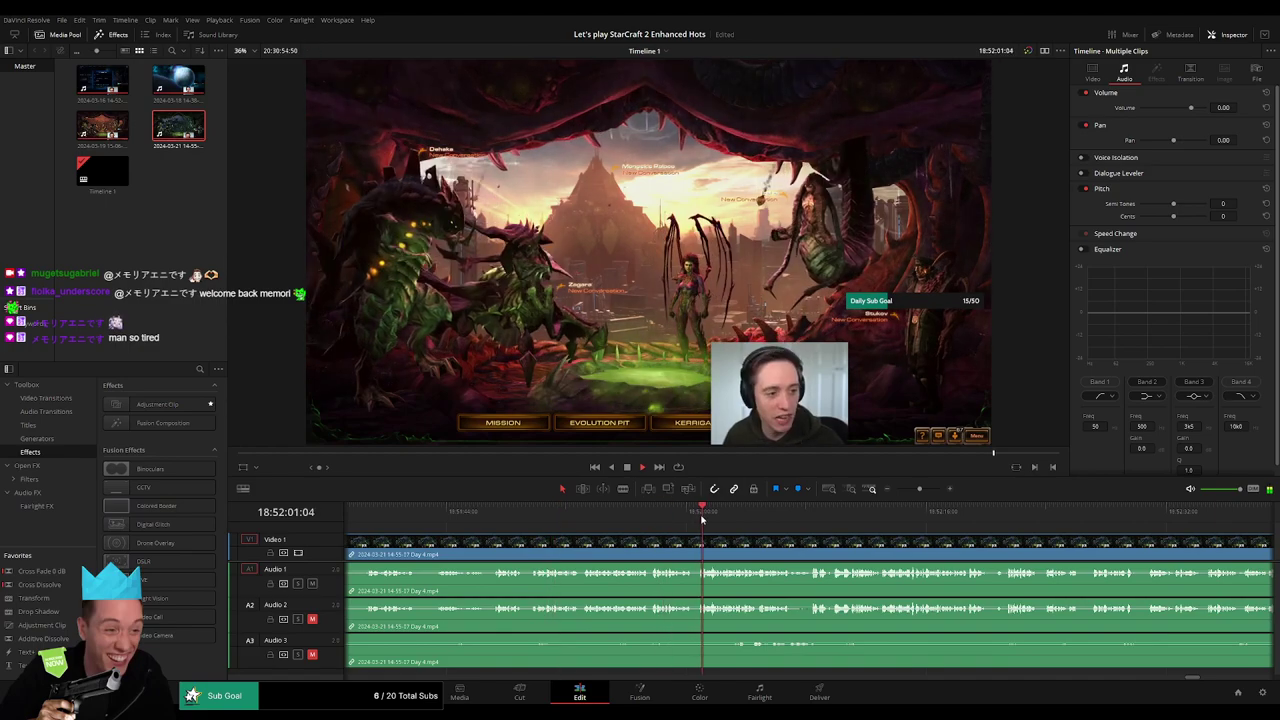
click(810, 514)
scroll(627, 529, right, 3)
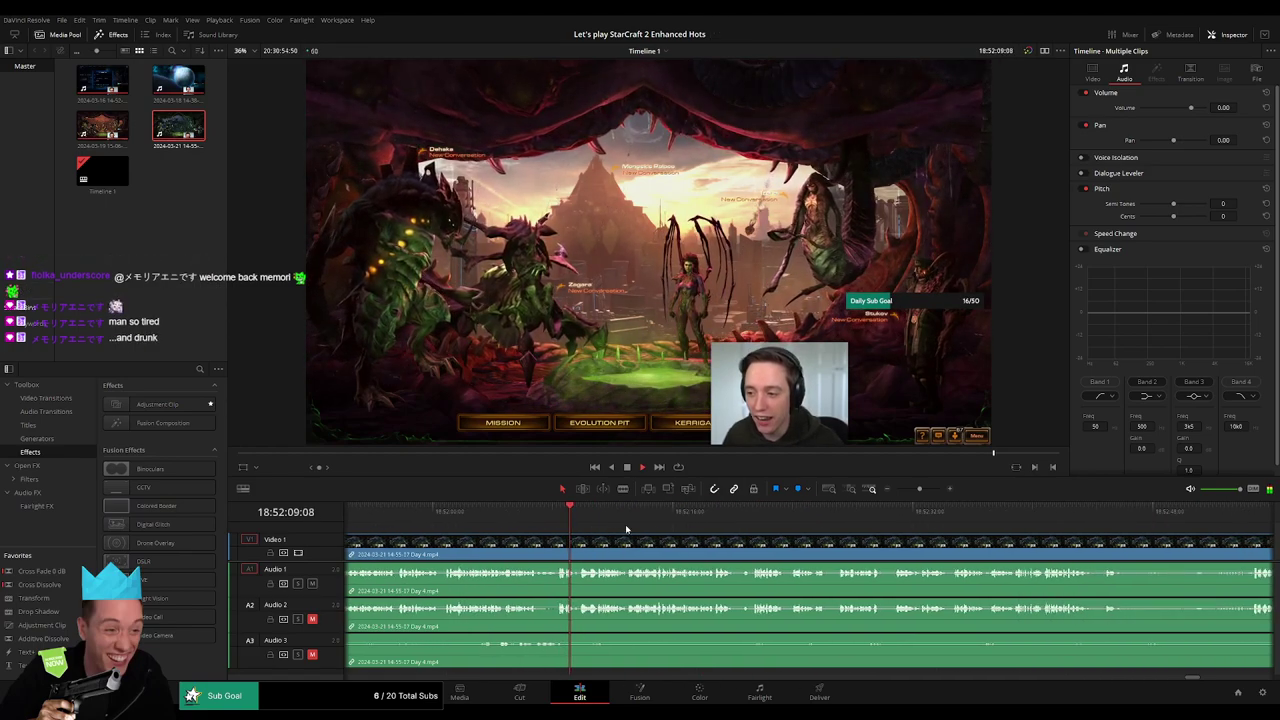
click(750, 518)
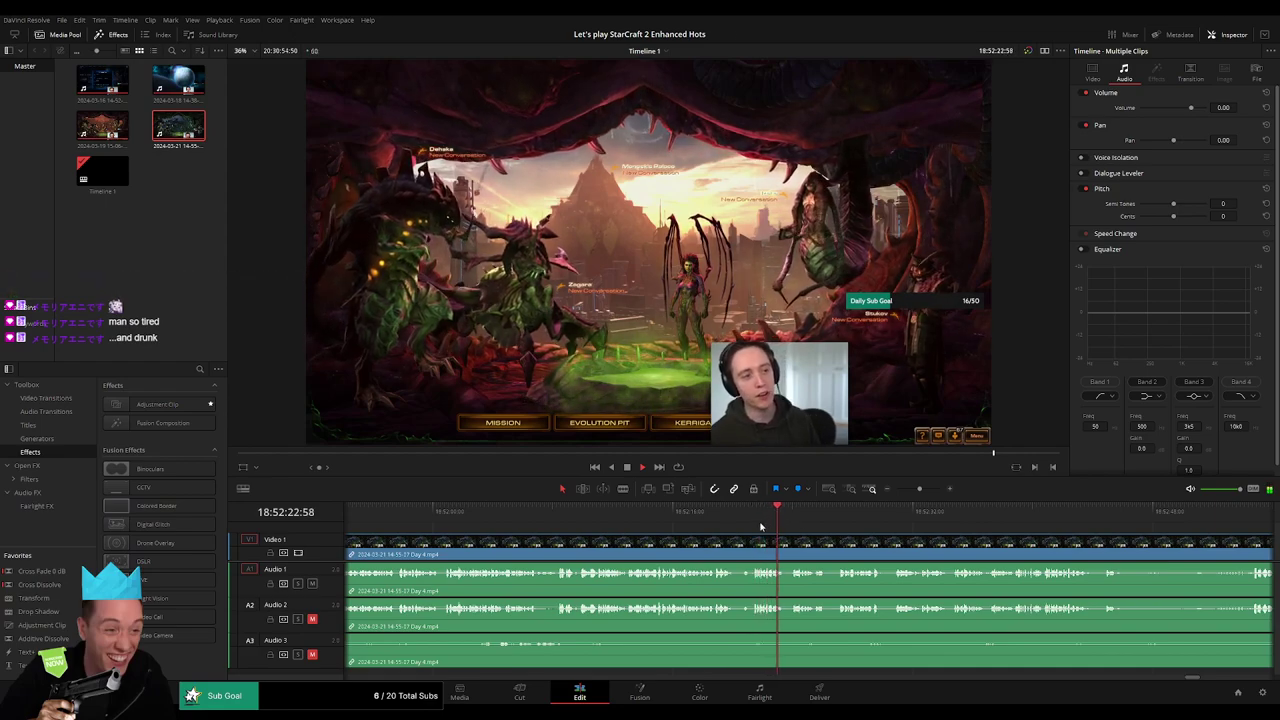
click(741, 520)
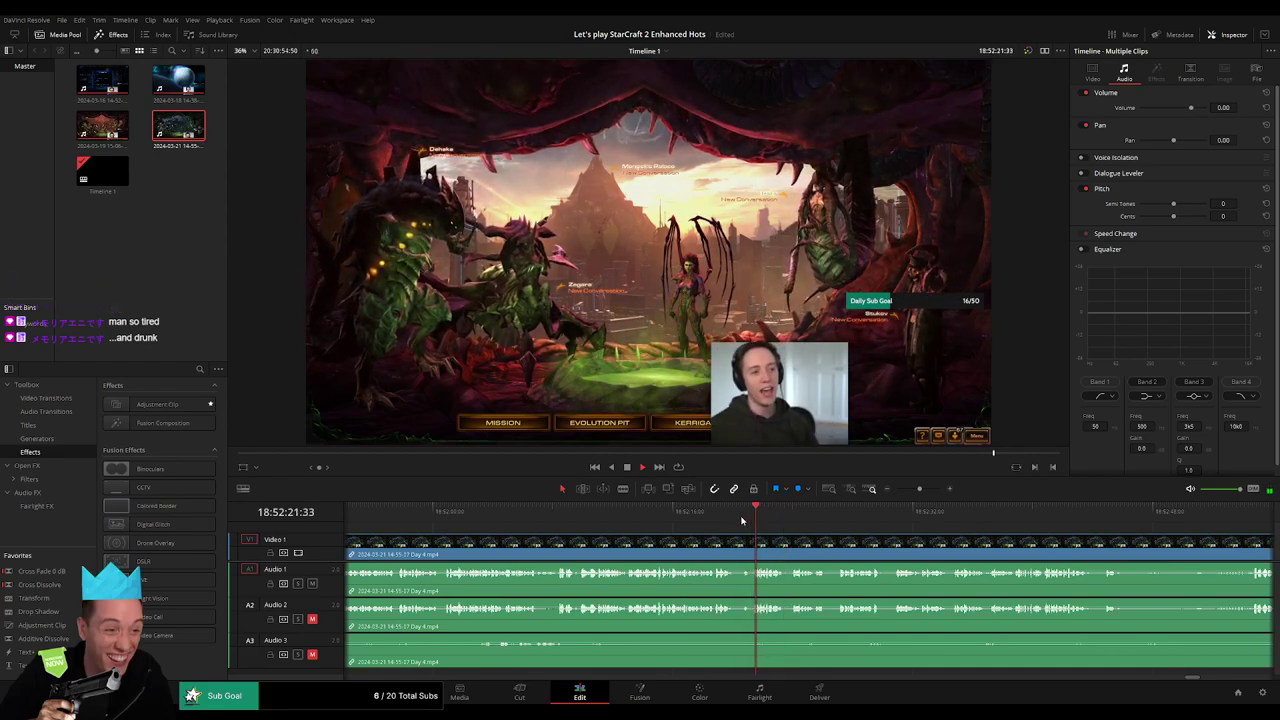
click(792, 520)
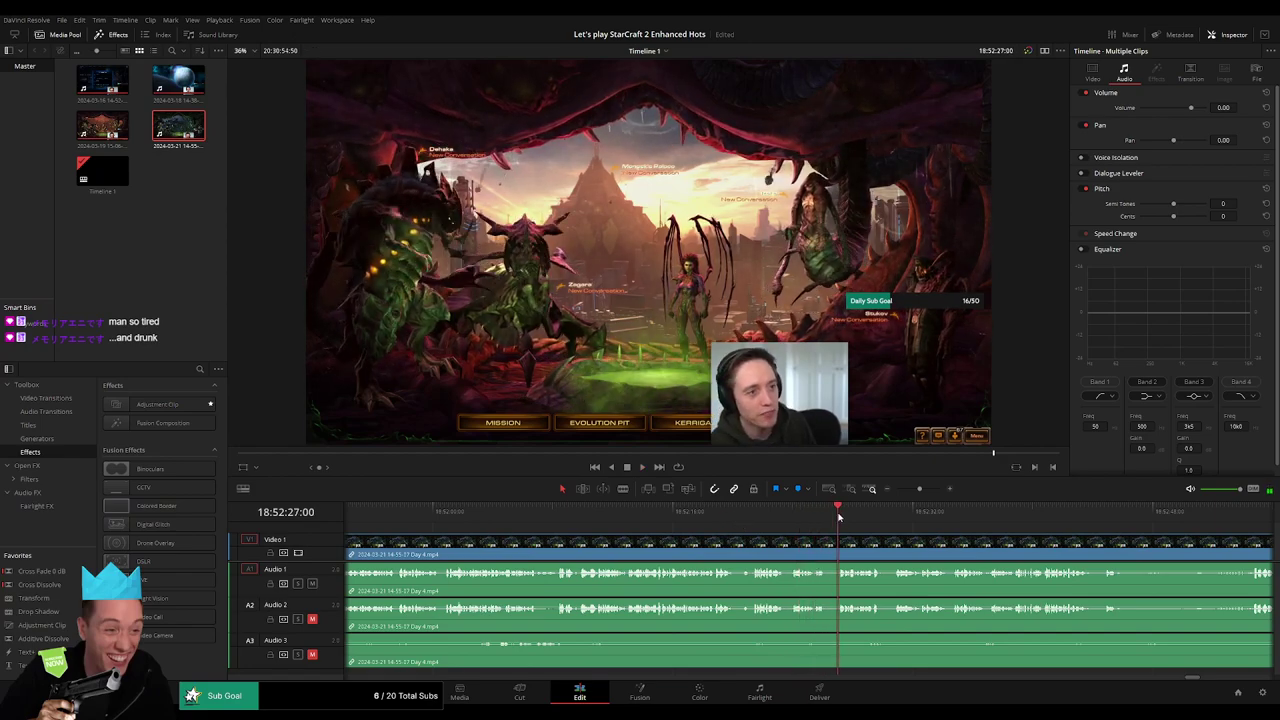
Step: Zoom in closely and place the playhead at the exact cut point near 18:52:20
click(922, 488)
click(592, 520)
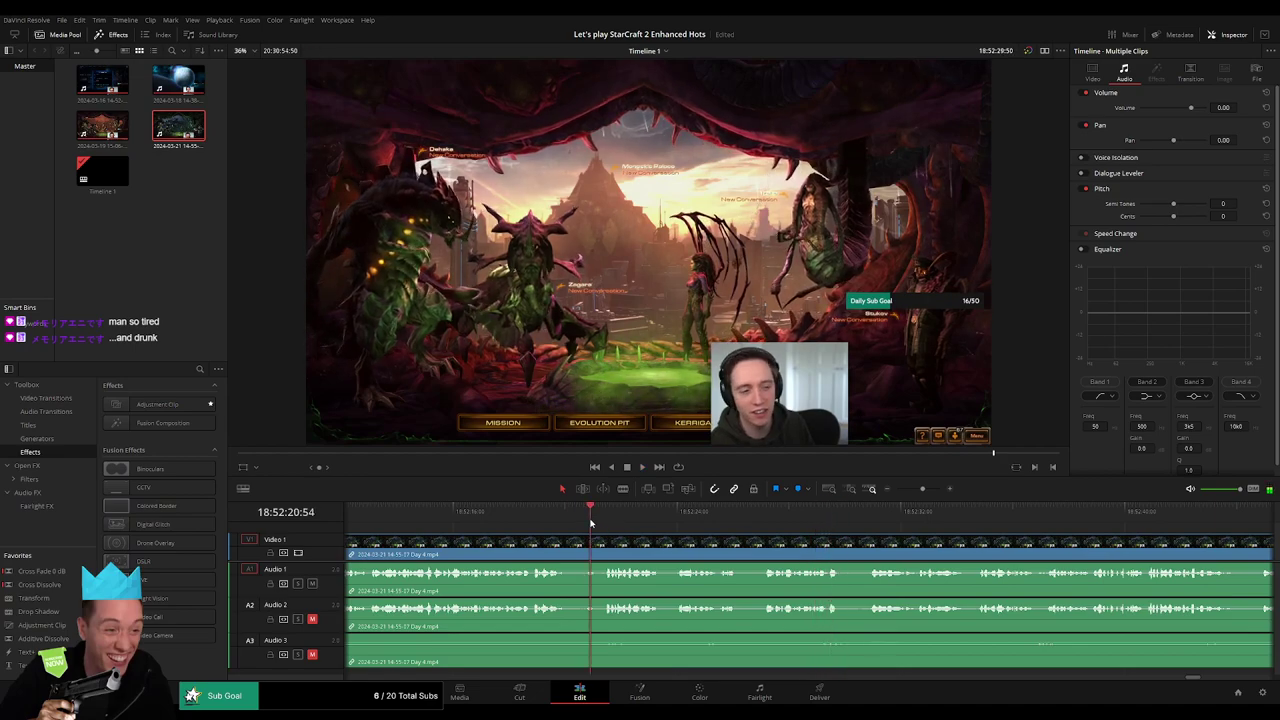
click(931, 489)
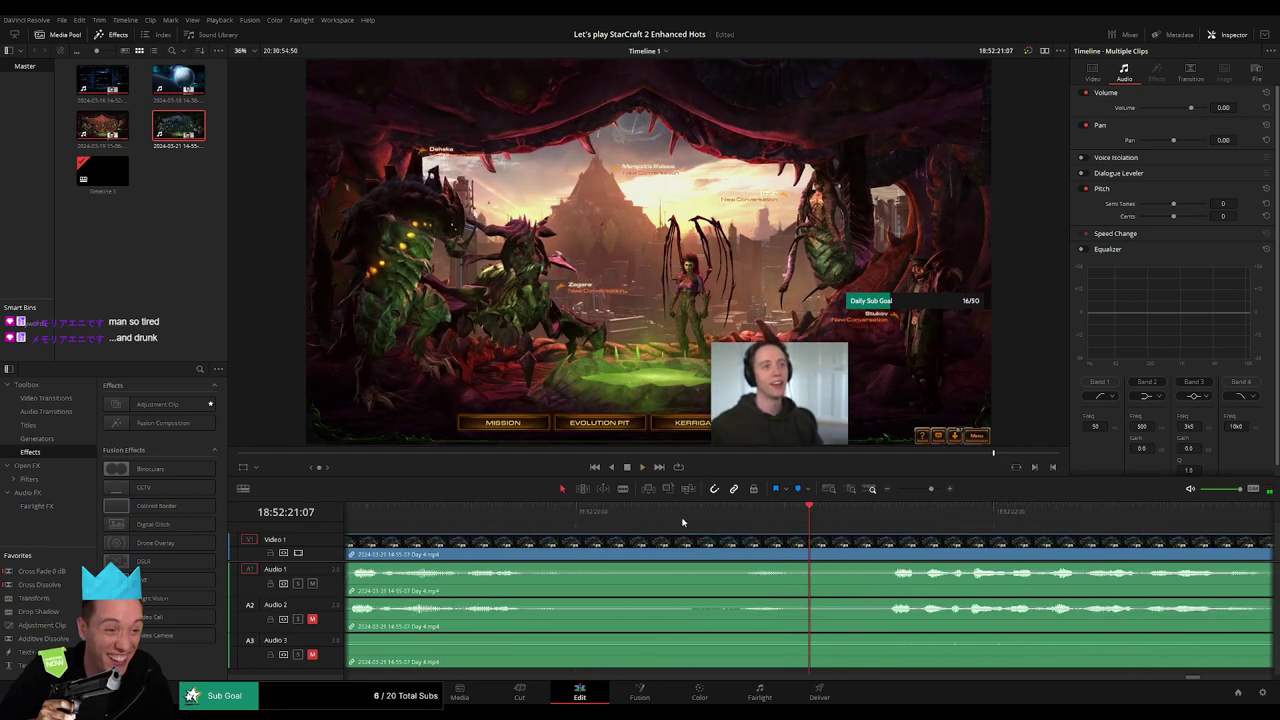
mouse_move(509, 523)
mouse_down()
mouse_move(737, 519)
mouse_move(628, 535)
mouse_move(680, 534)
mouse_up()
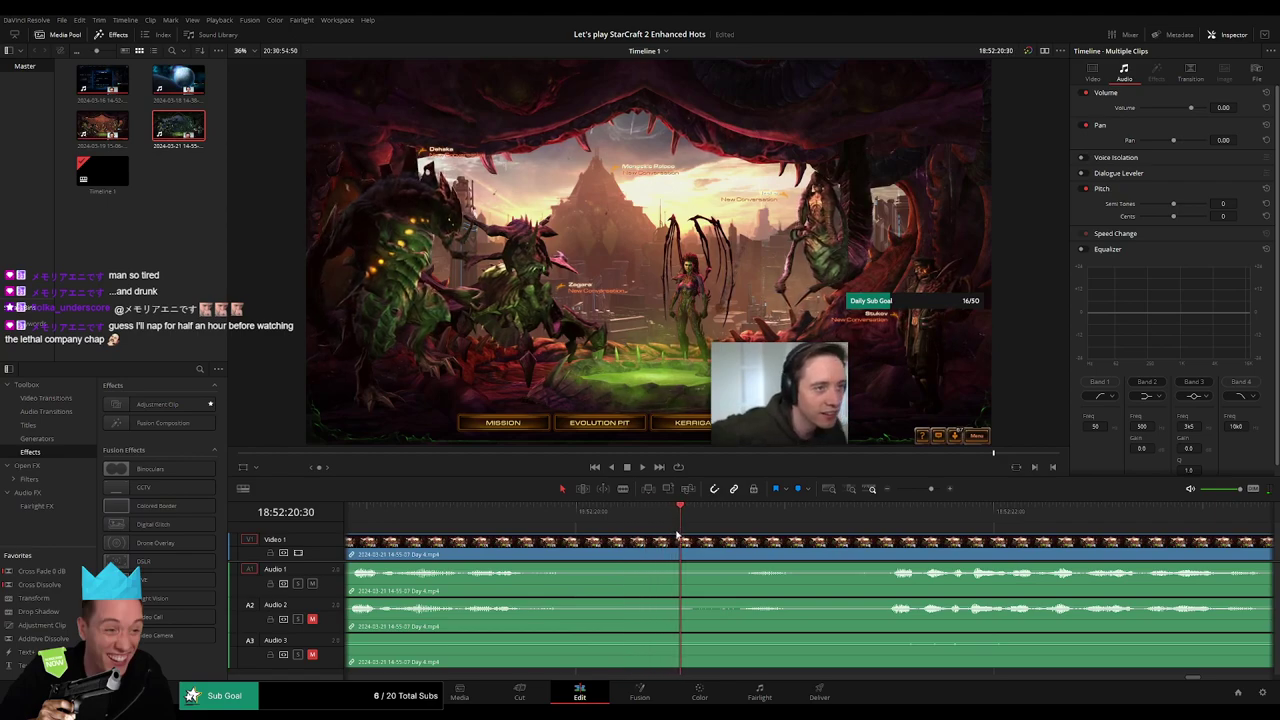
Step: Blade all tracks near 18:52:20 and slide the clip after the cut back into place
key(ctrl+b)
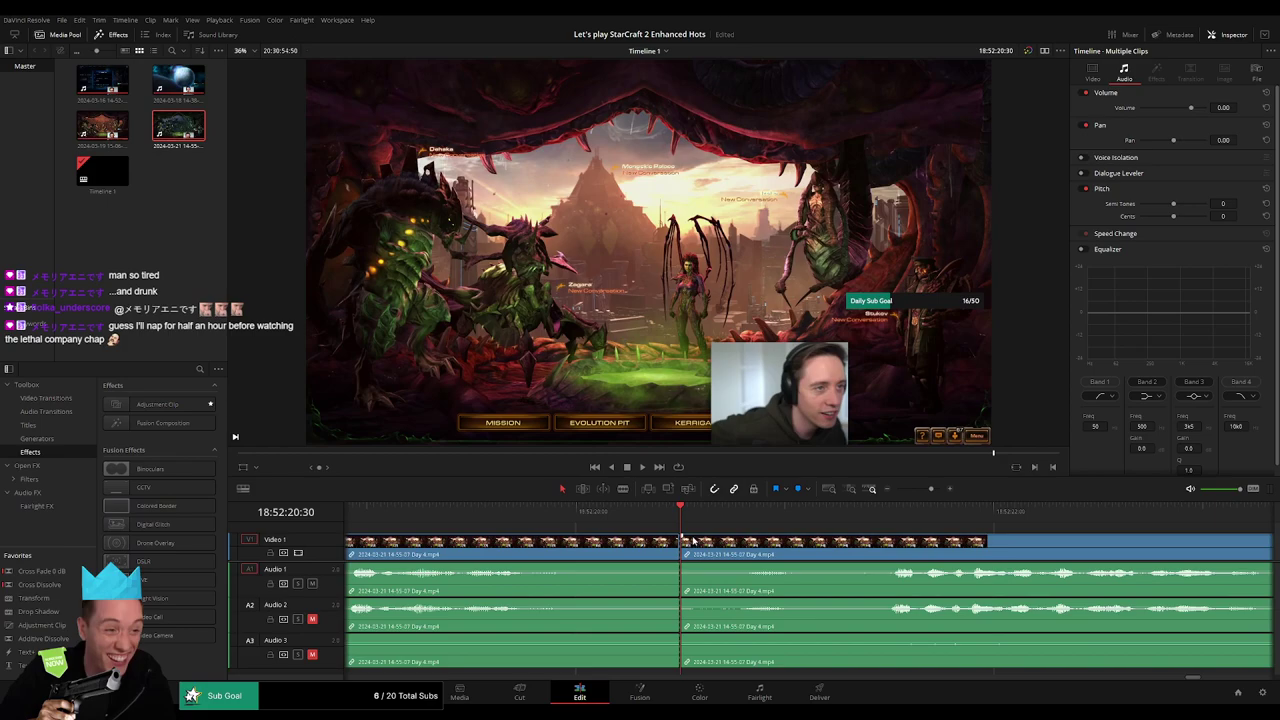
drag(796, 540, 860, 540)
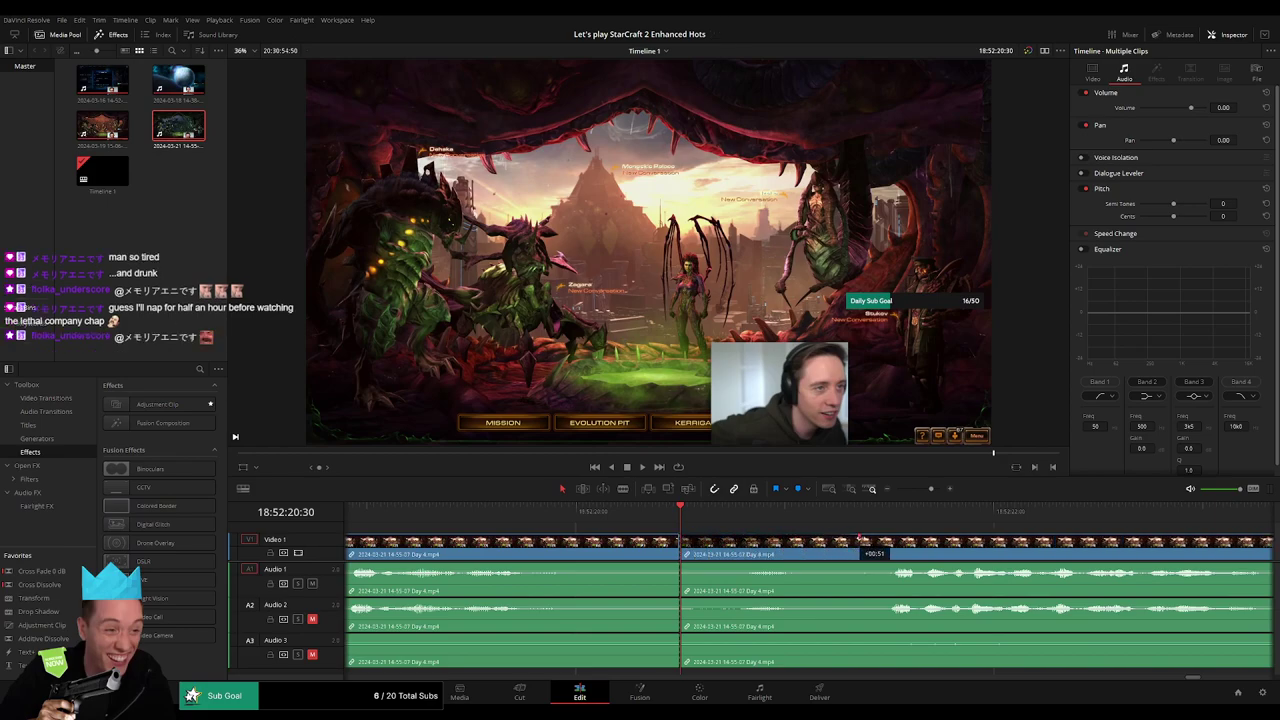
drag(684, 540, 500, 542)
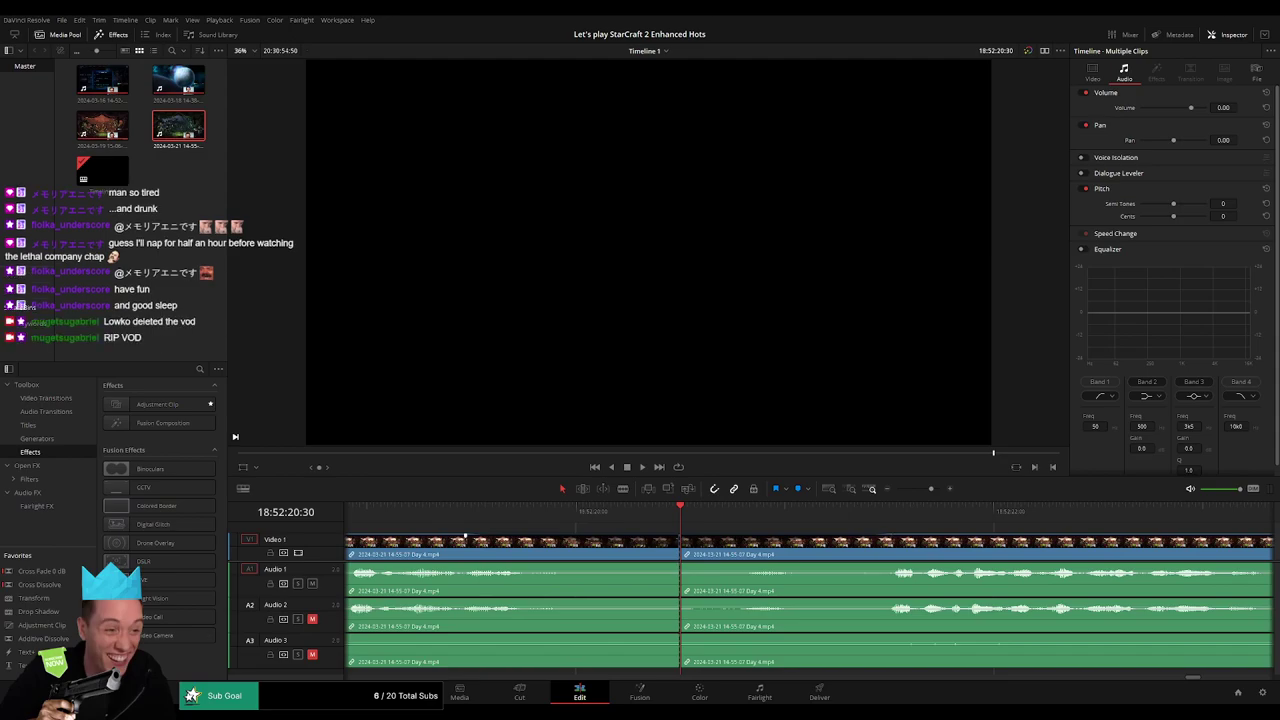
Step: Add a fade-out and fade-in across the cut on Audio 1, 2 and 3
drag(677, 564, 508, 566)
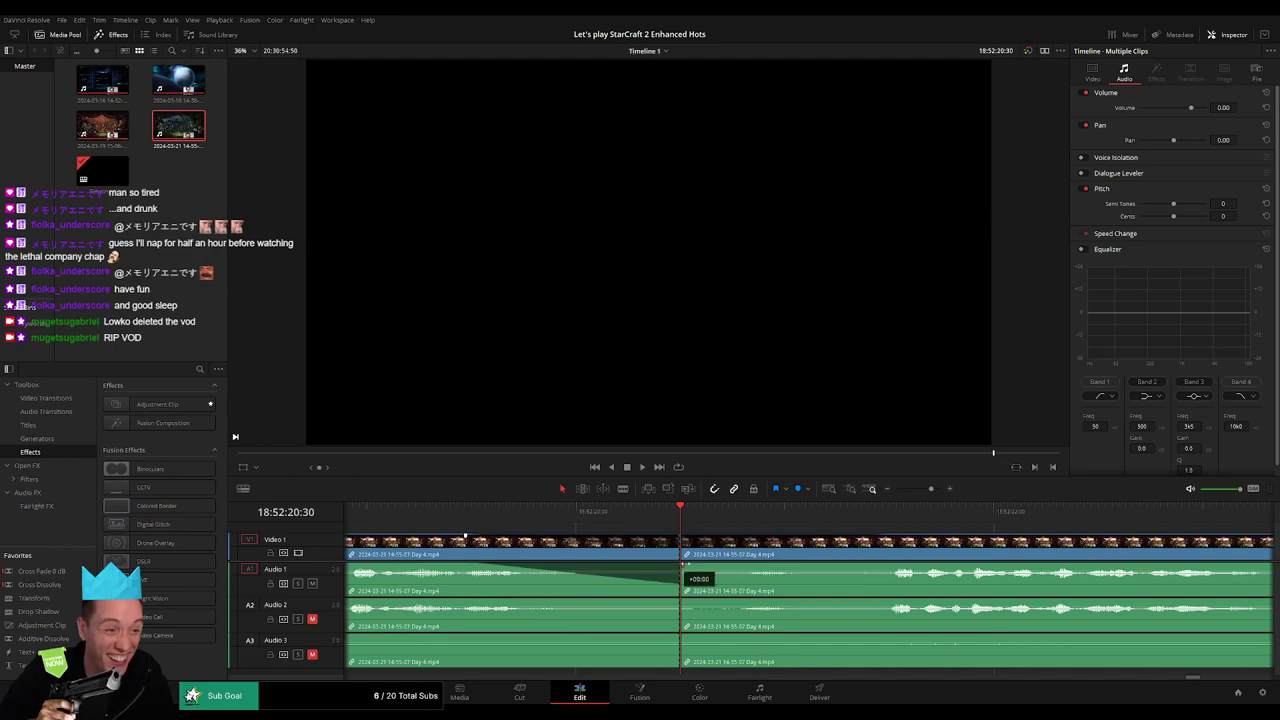
drag(685, 565, 918, 566)
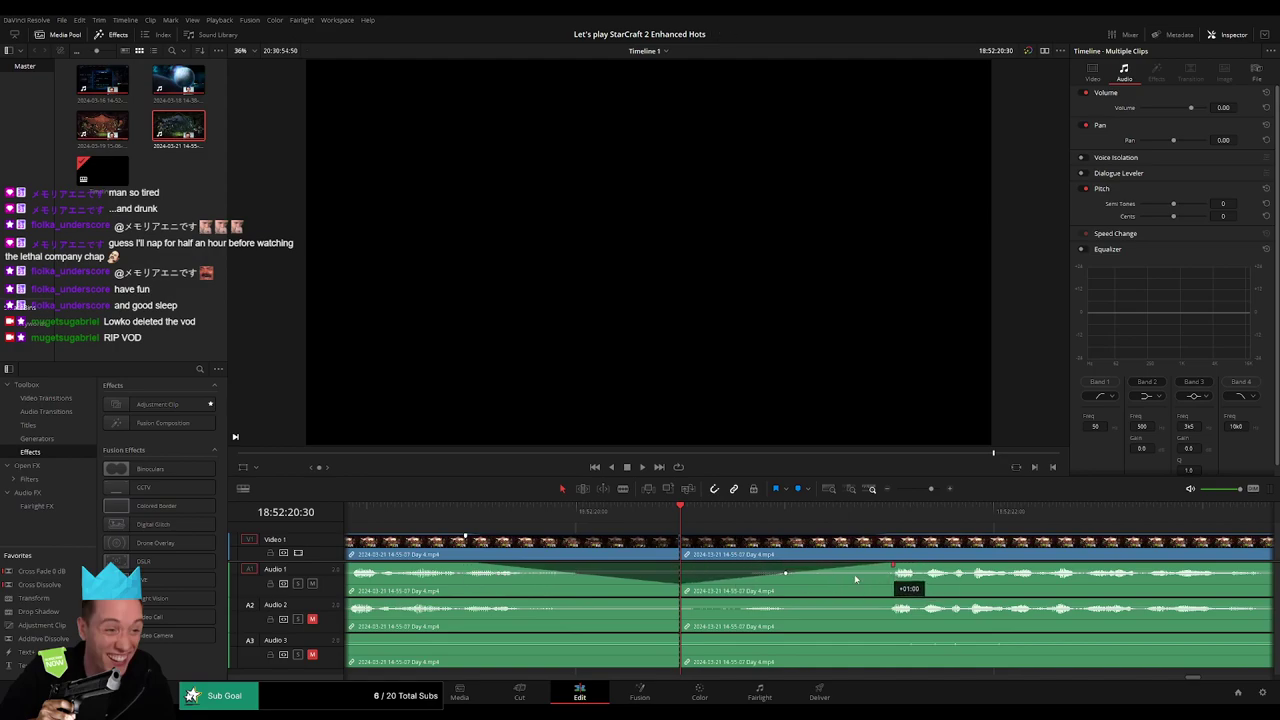
drag(677, 598, 513, 599)
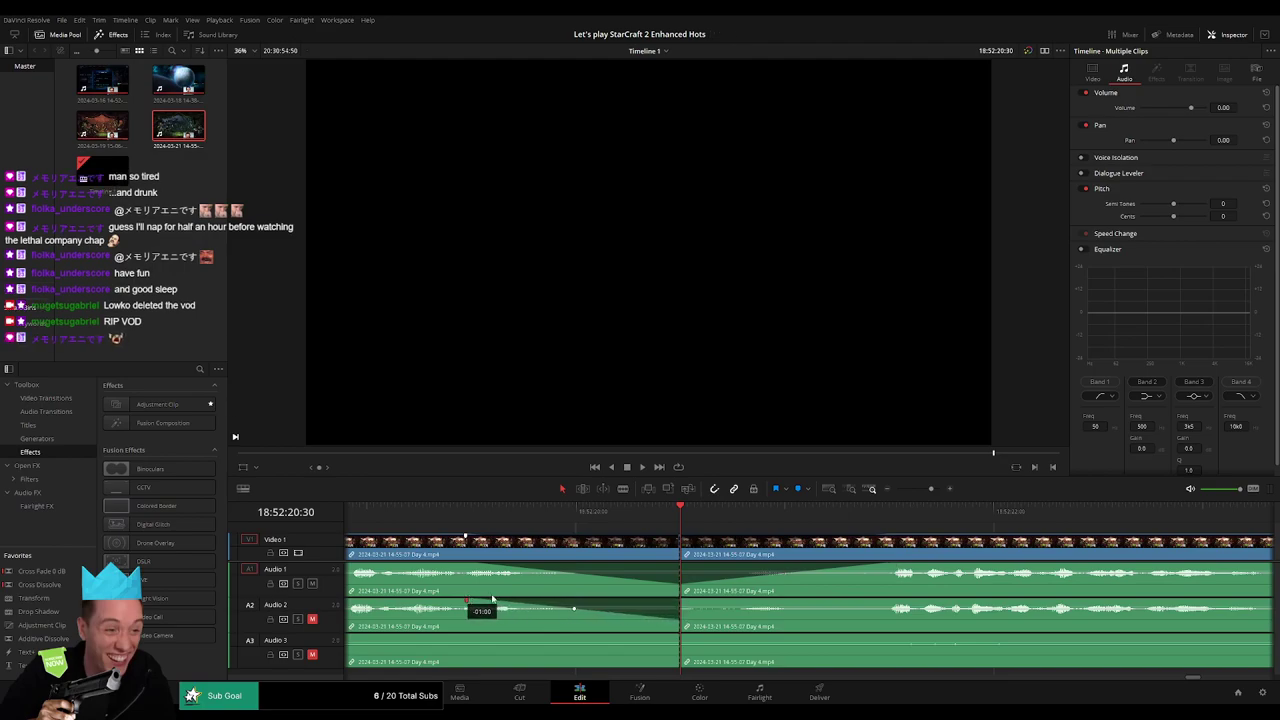
drag(685, 598, 903, 605)
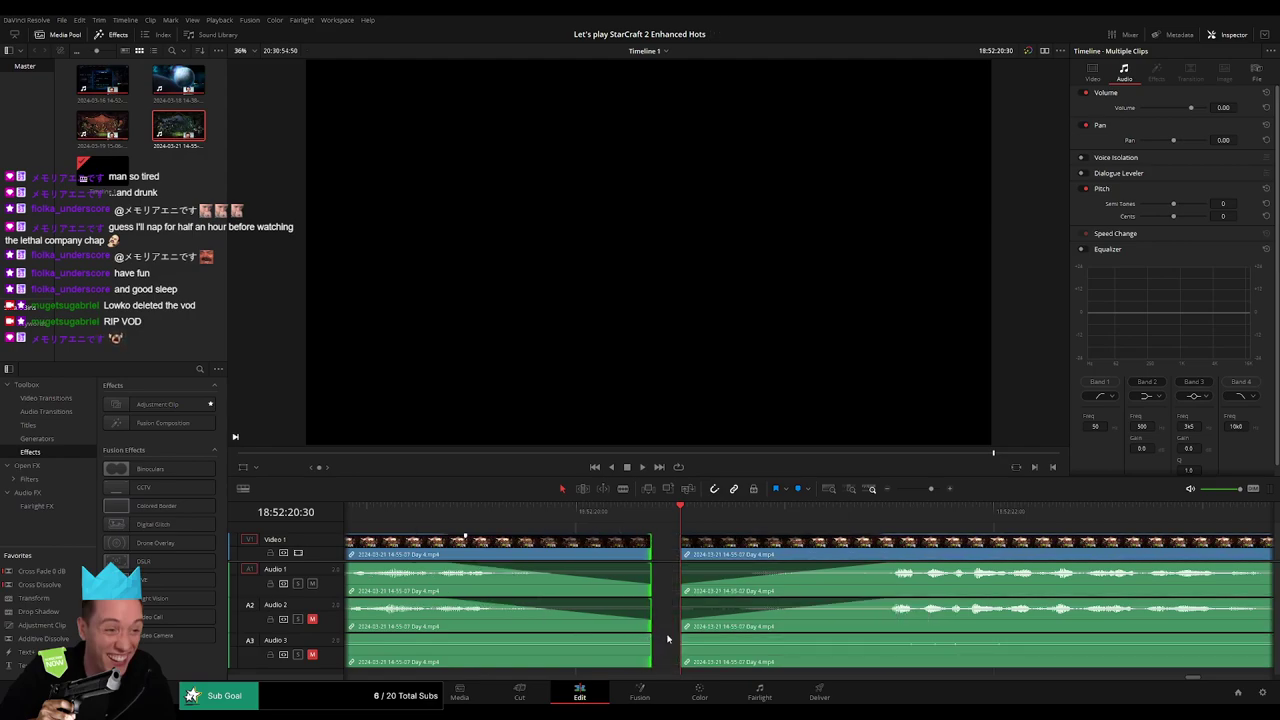
drag(676, 634, 471, 633)
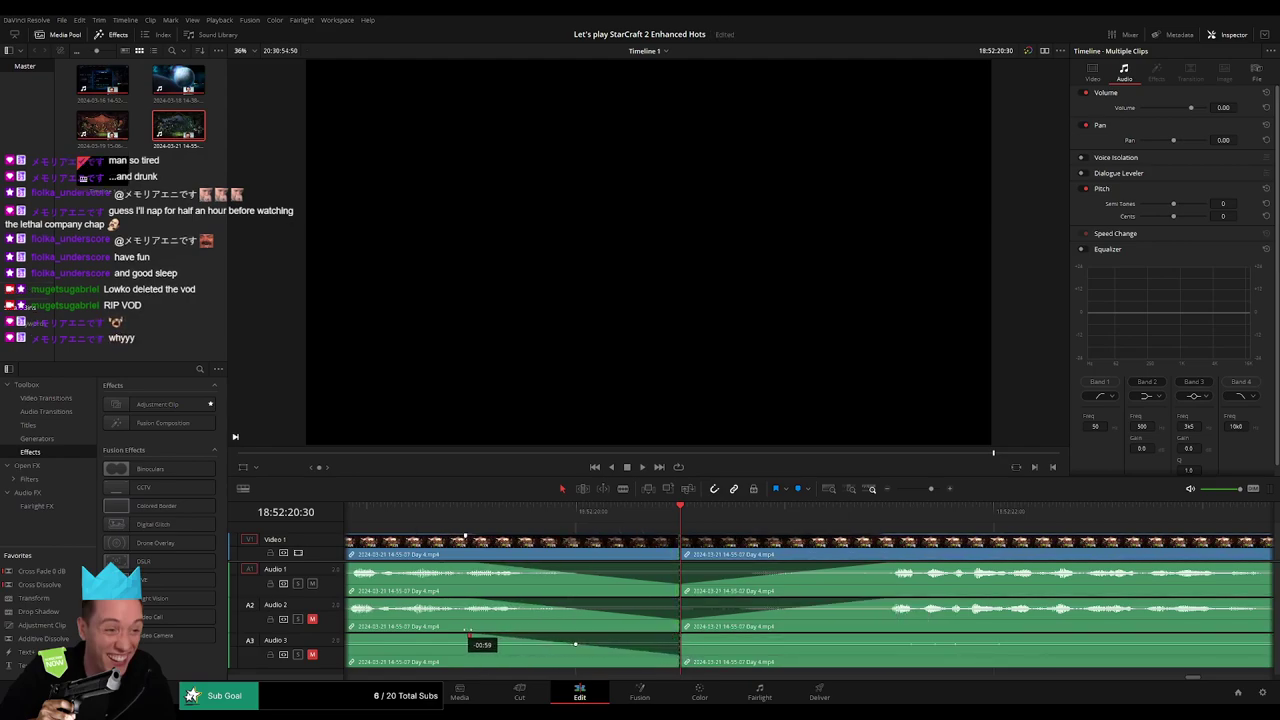
drag(684, 634, 922, 638)
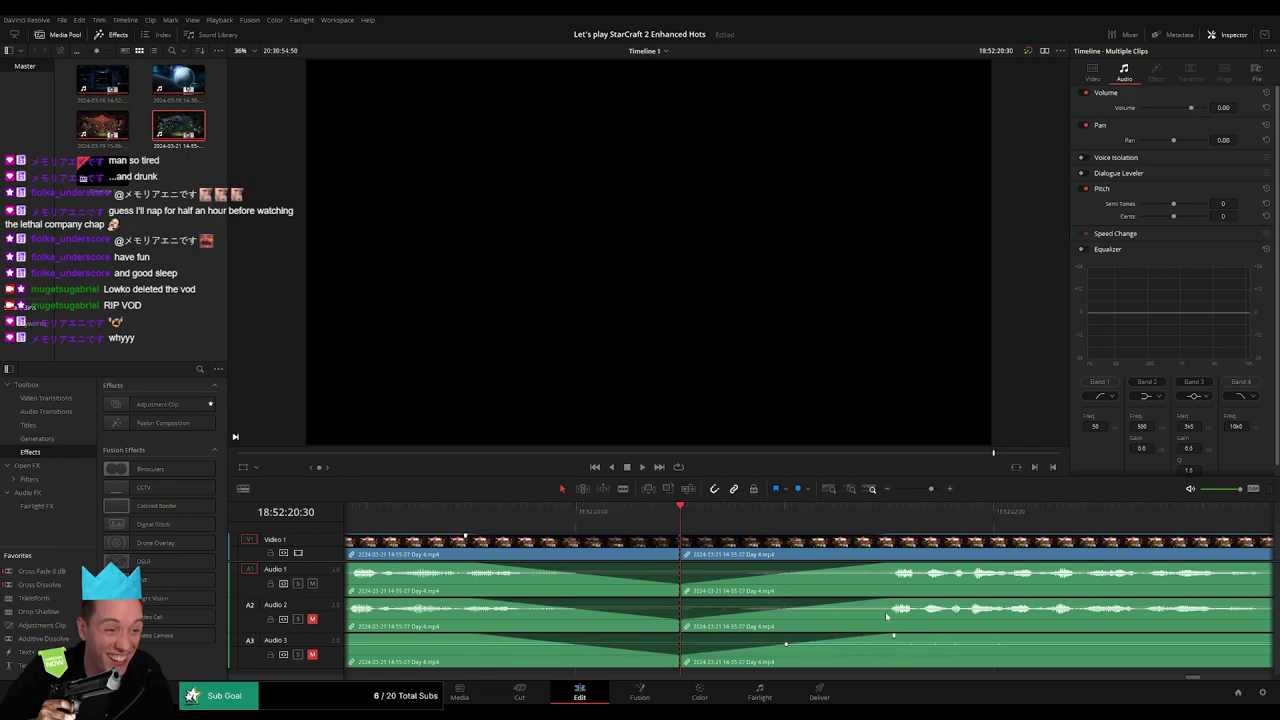
Step: Slide the clips after the 18:52:20 cut left to start at 20:00:00:00 and play them back
drag(929, 488, 861, 497)
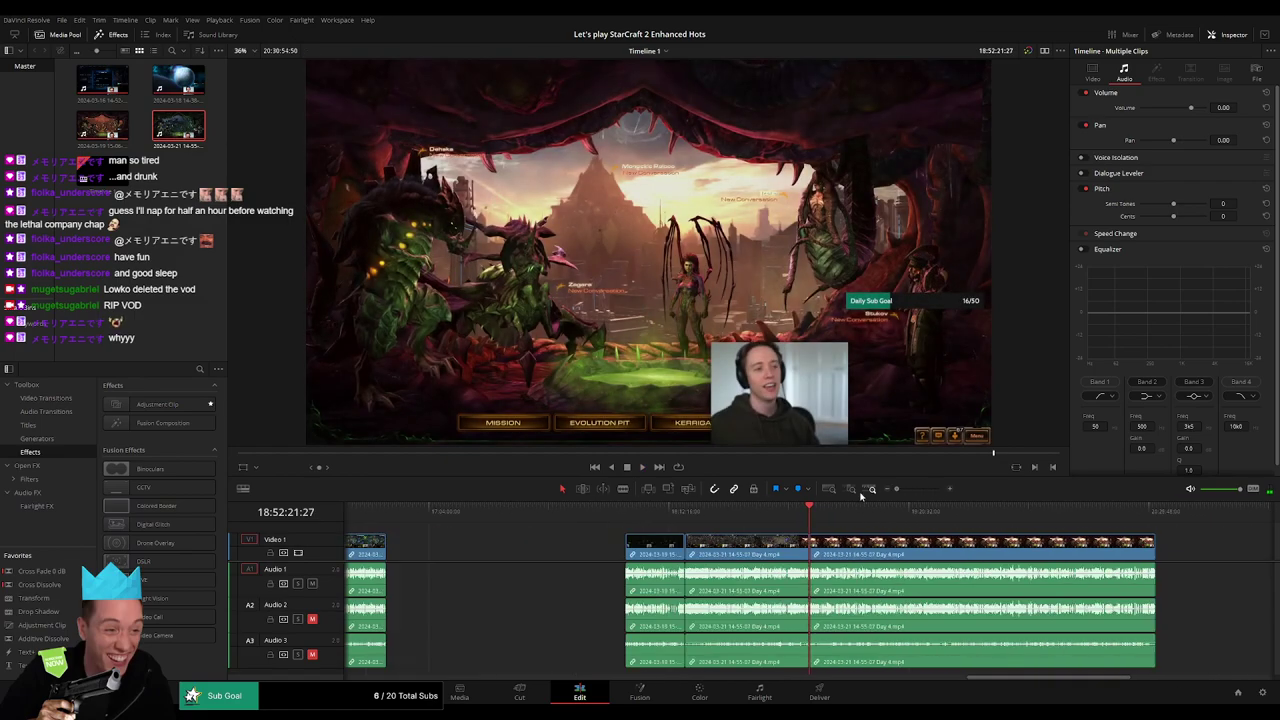
scroll(700, 560, right, 3)
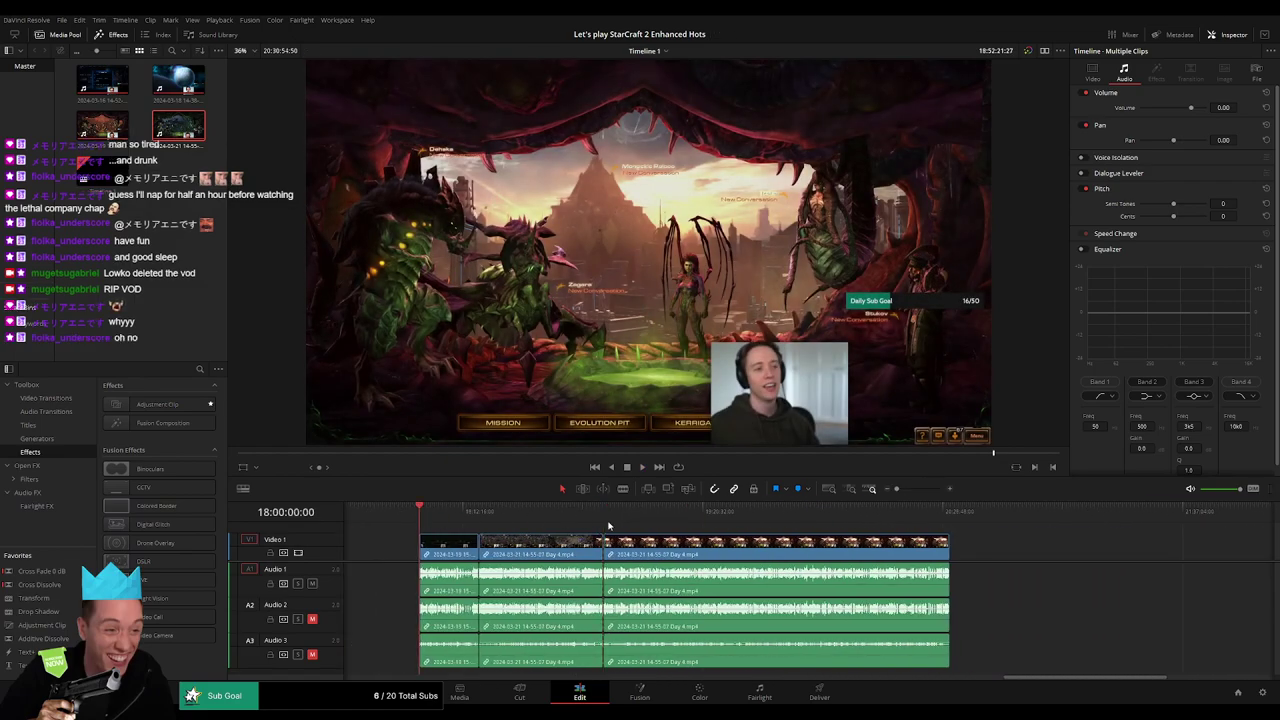
key(Home)
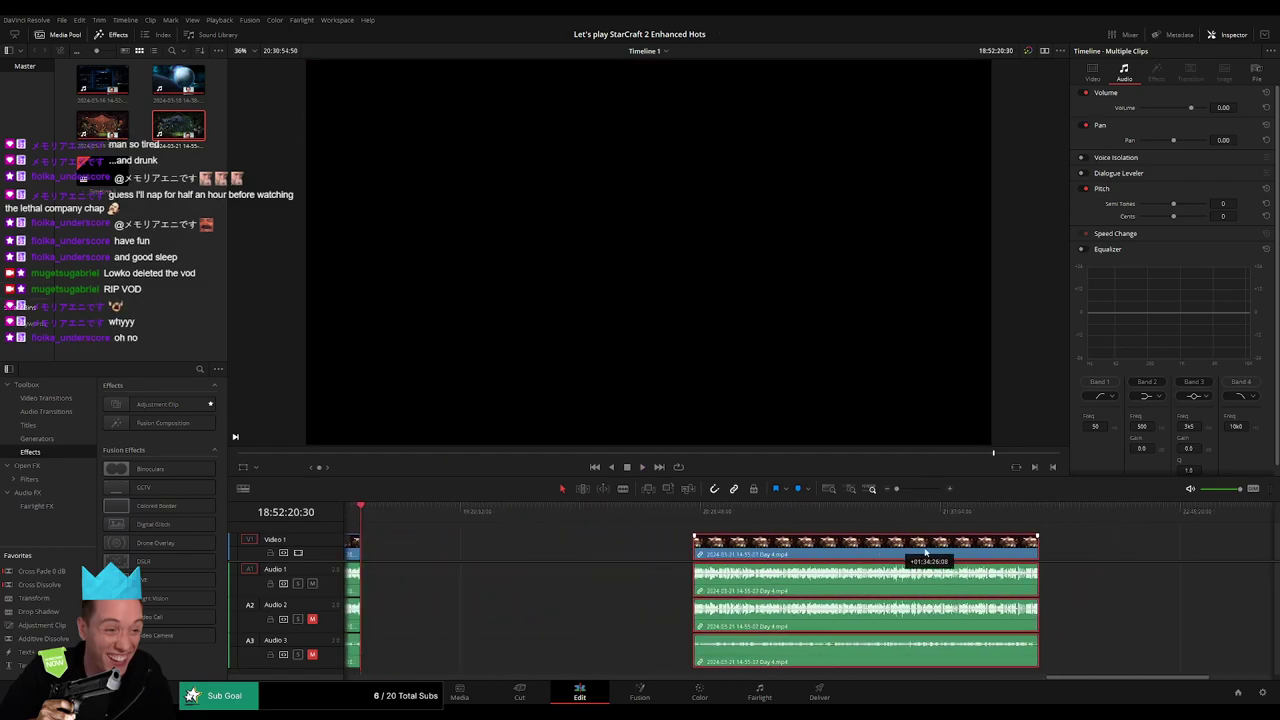
click(538, 551)
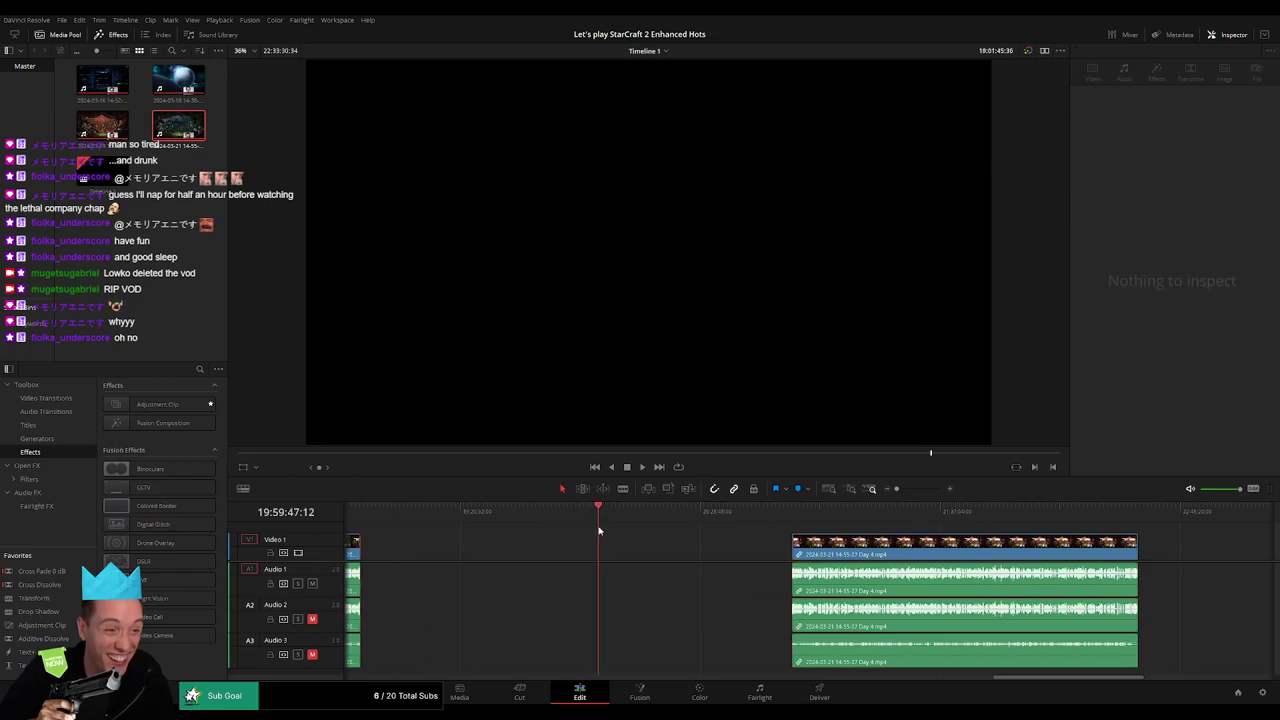
drag(896, 492, 905, 490)
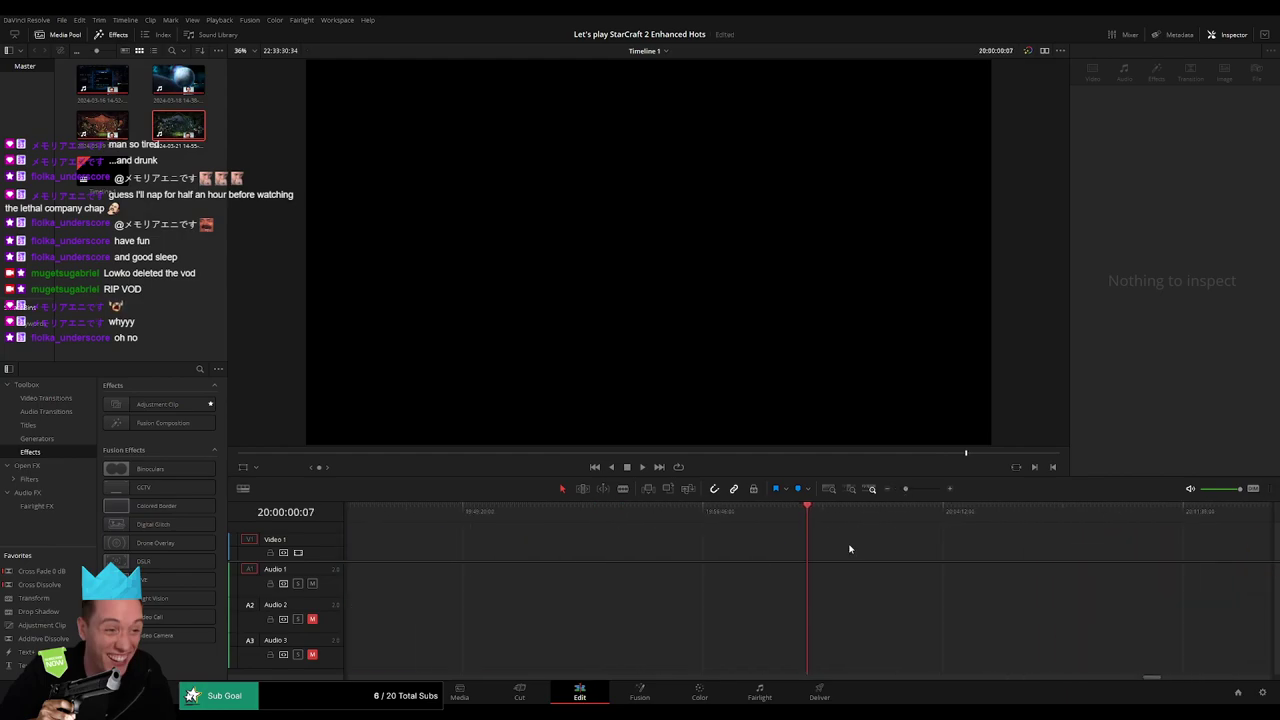
drag(905, 489, 896, 489)
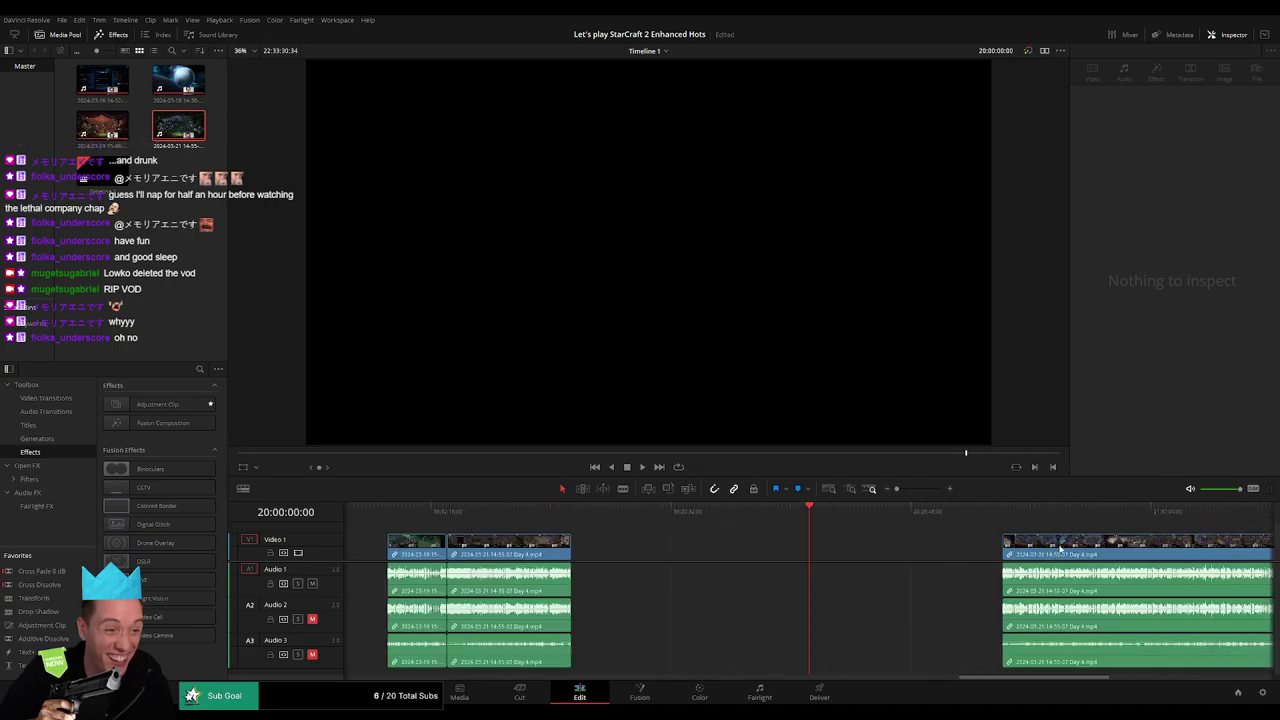
drag(1072, 540, 880, 530)
key(space)
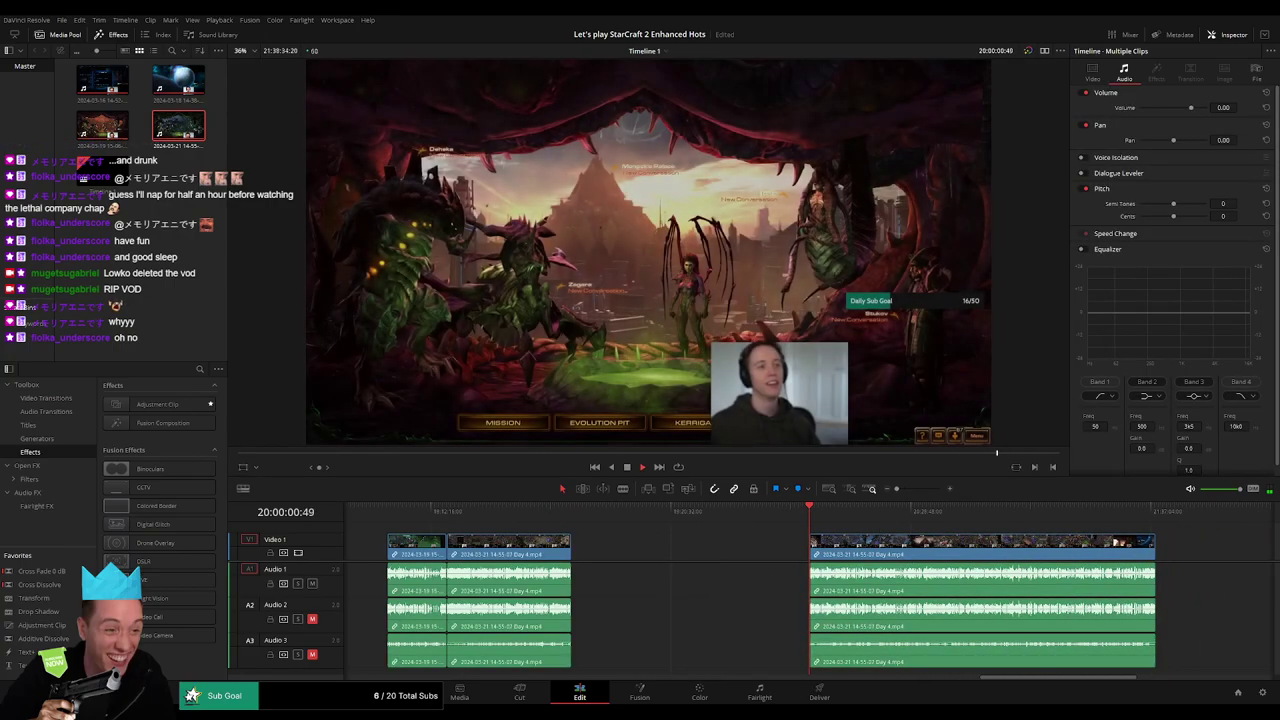
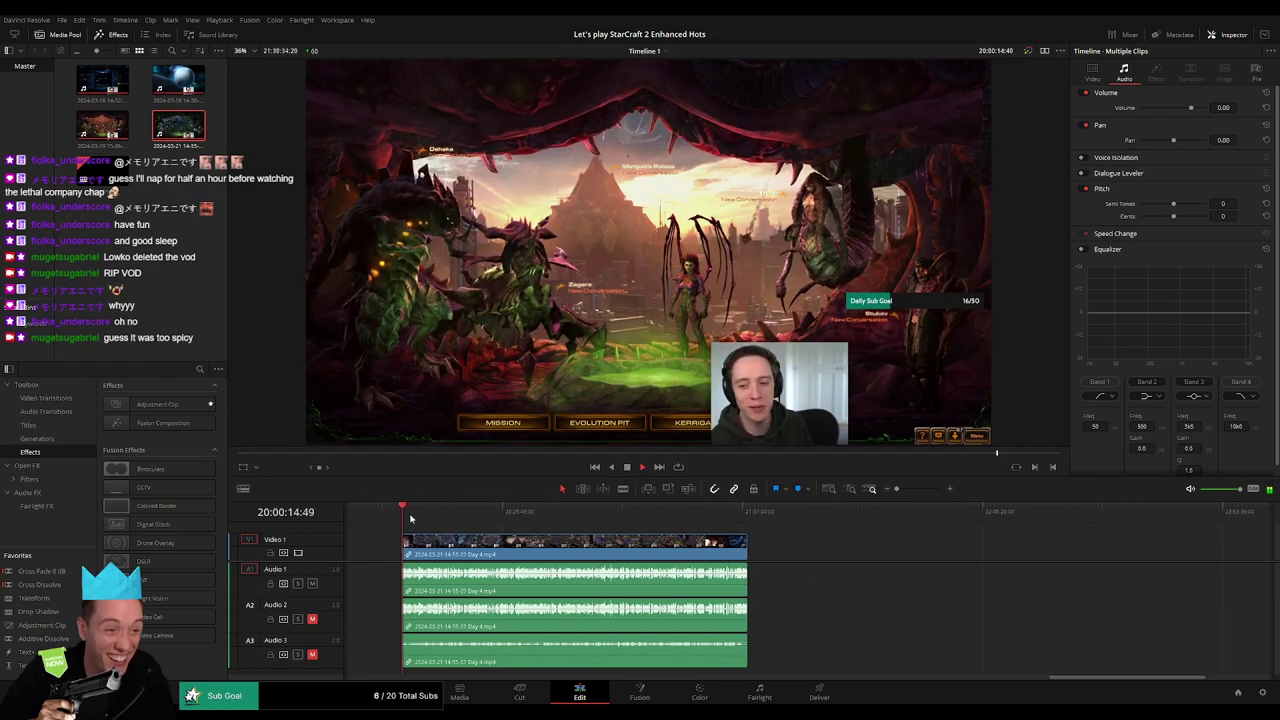
Step: Scrub the stream back and forth to reach the game-menu area around 20:52:00
drag(407, 517, 587, 523)
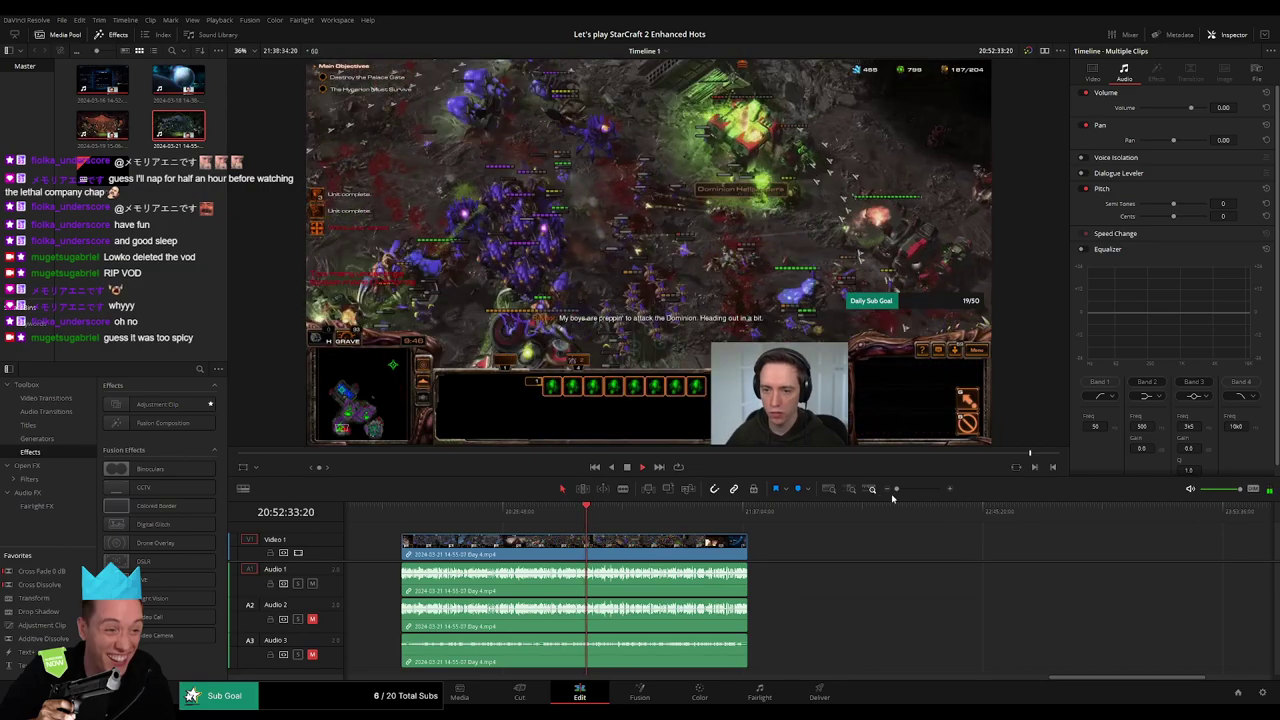
scroll(650, 540, up, 3)
click(729, 512)
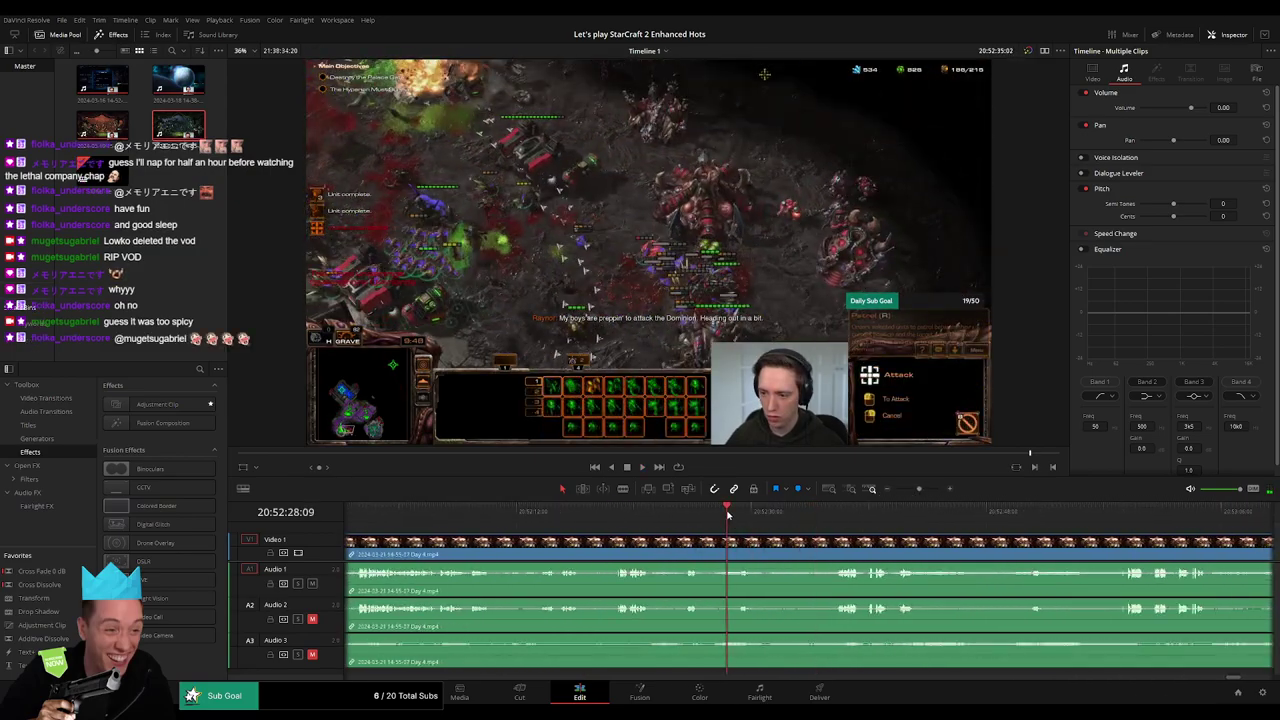
click(695, 512)
click(614, 515)
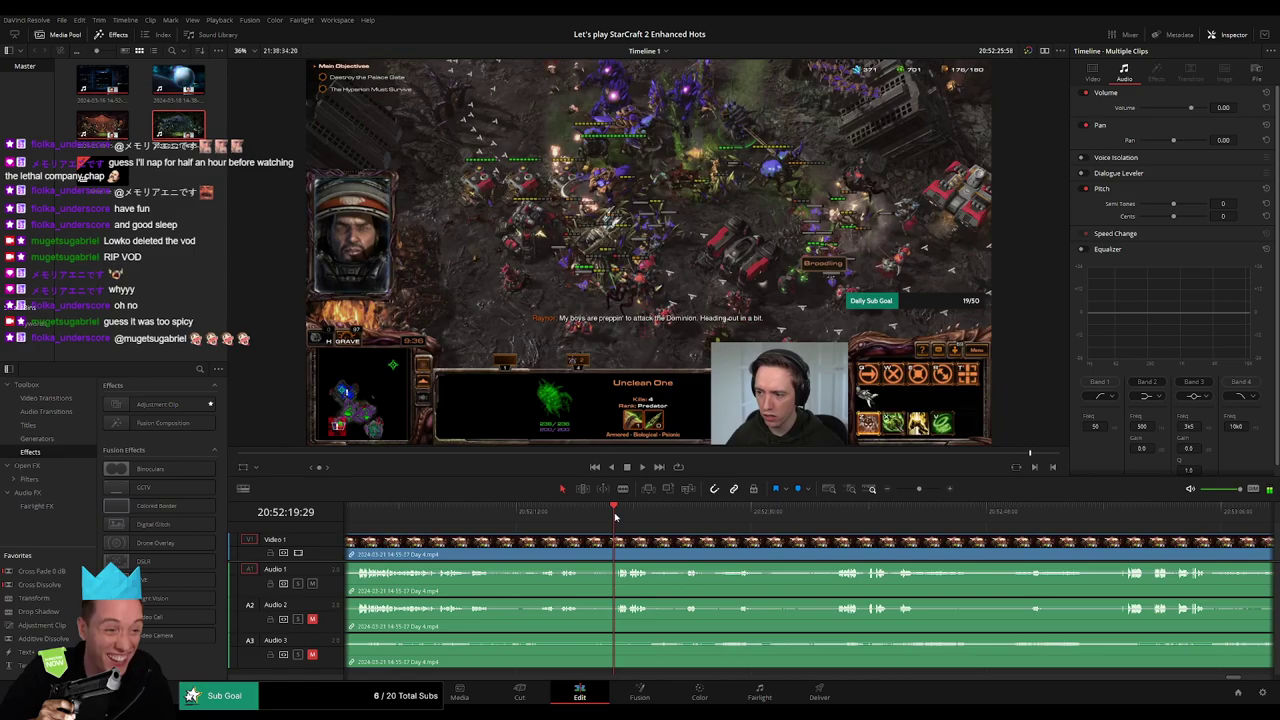
click(563, 516)
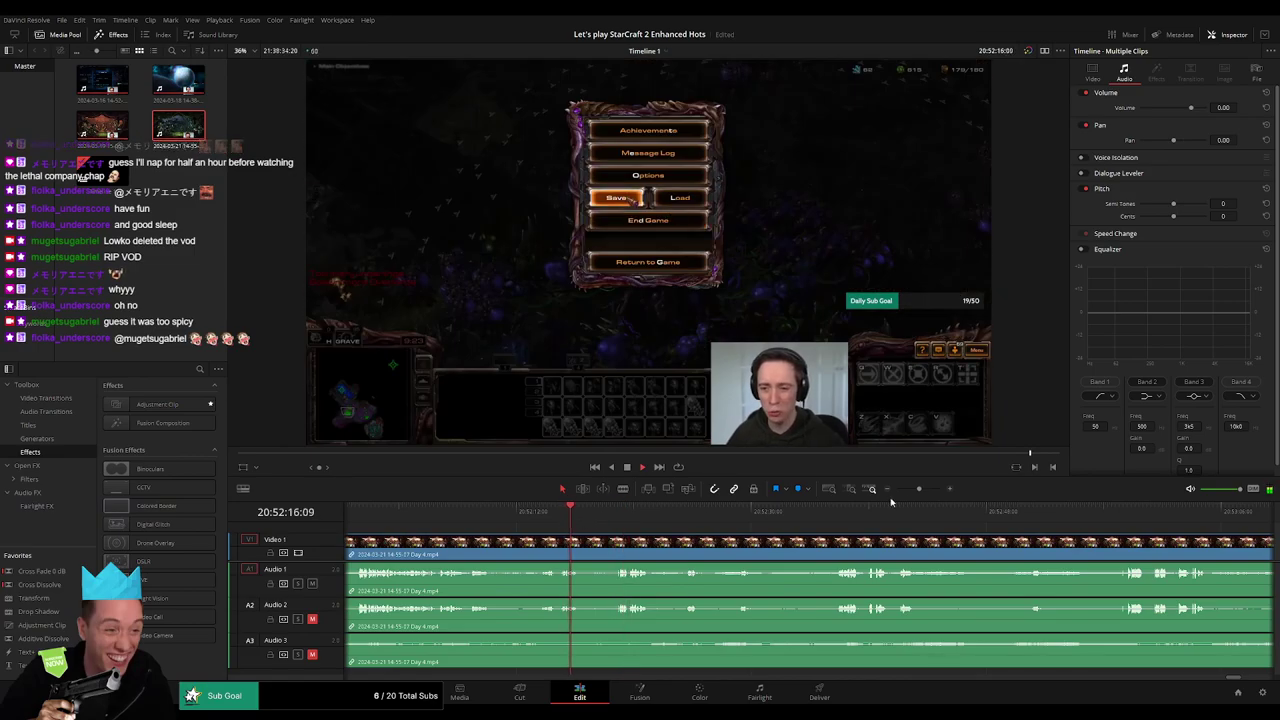
click(720, 515)
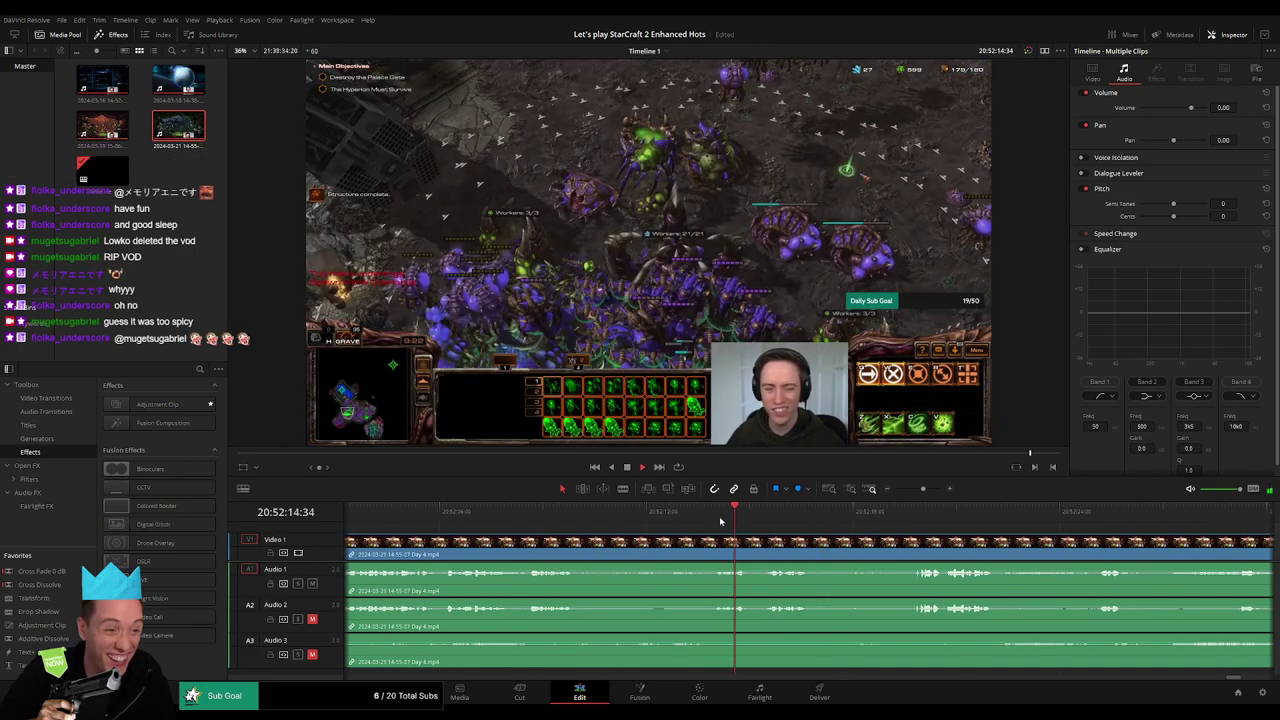
click(524, 518)
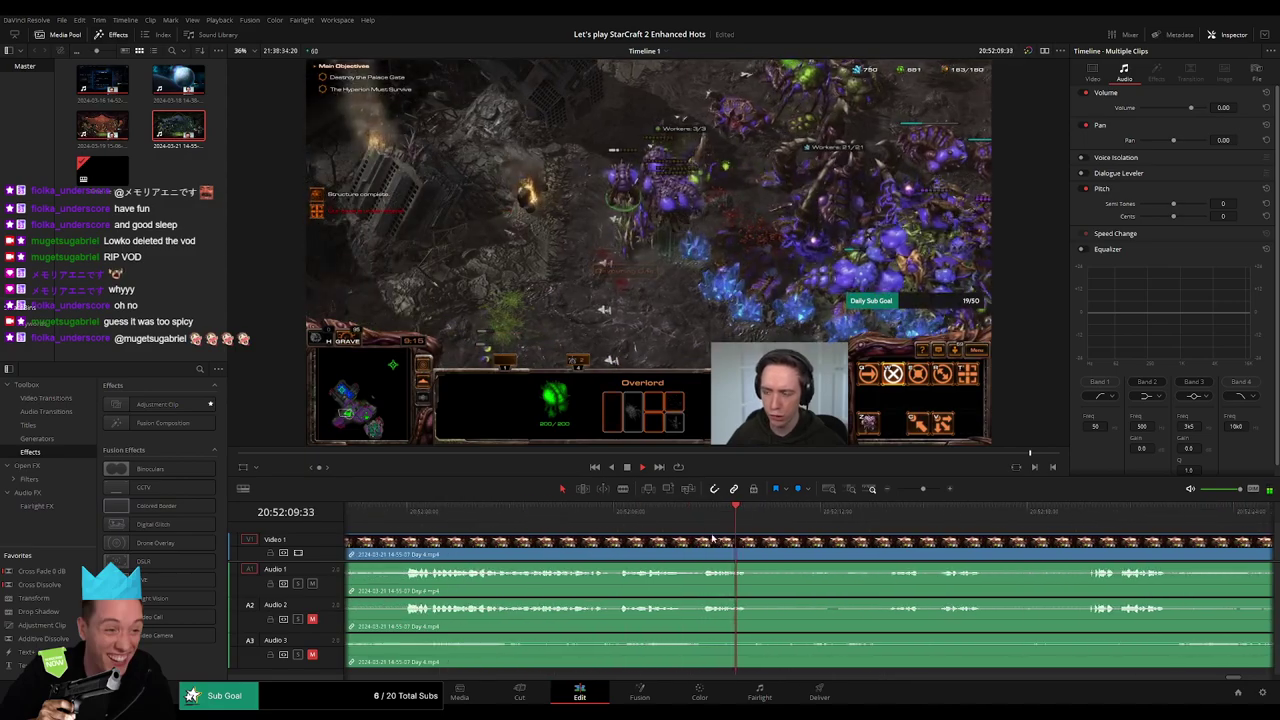
click(419, 516)
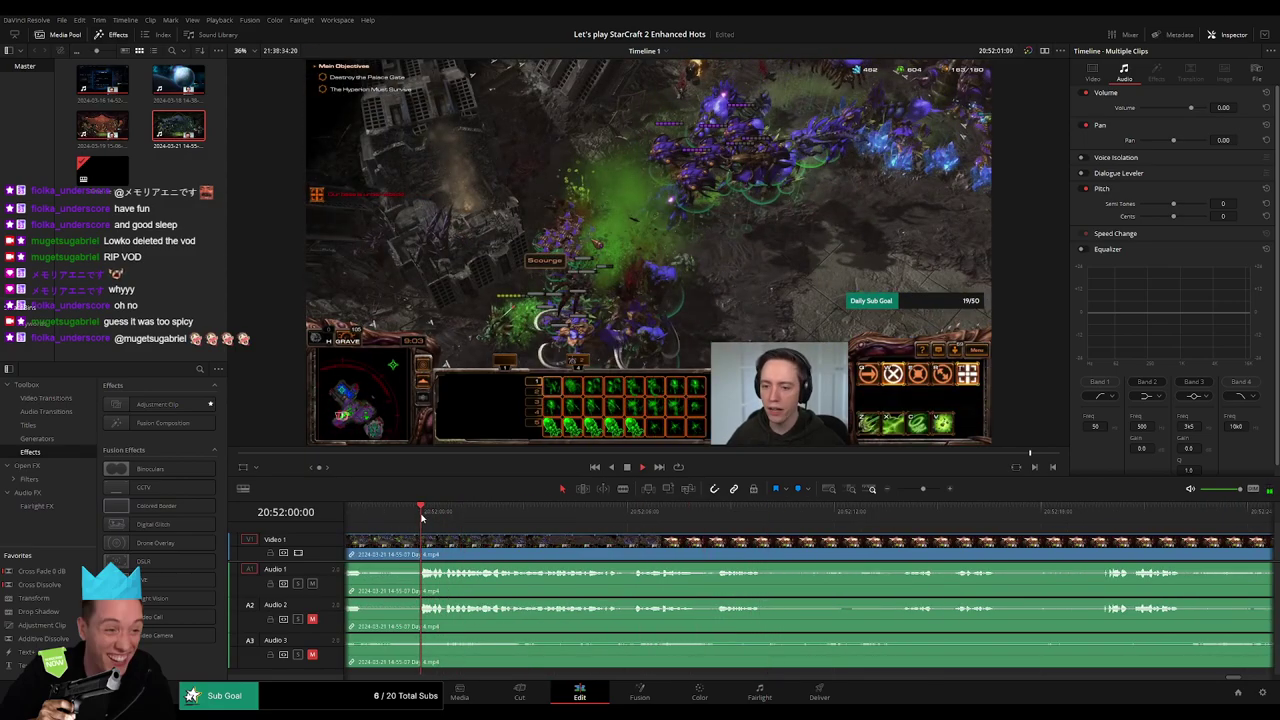
Step: Park the playhead at 20:52:19:00, where the game shows Save Successful
click(906, 516)
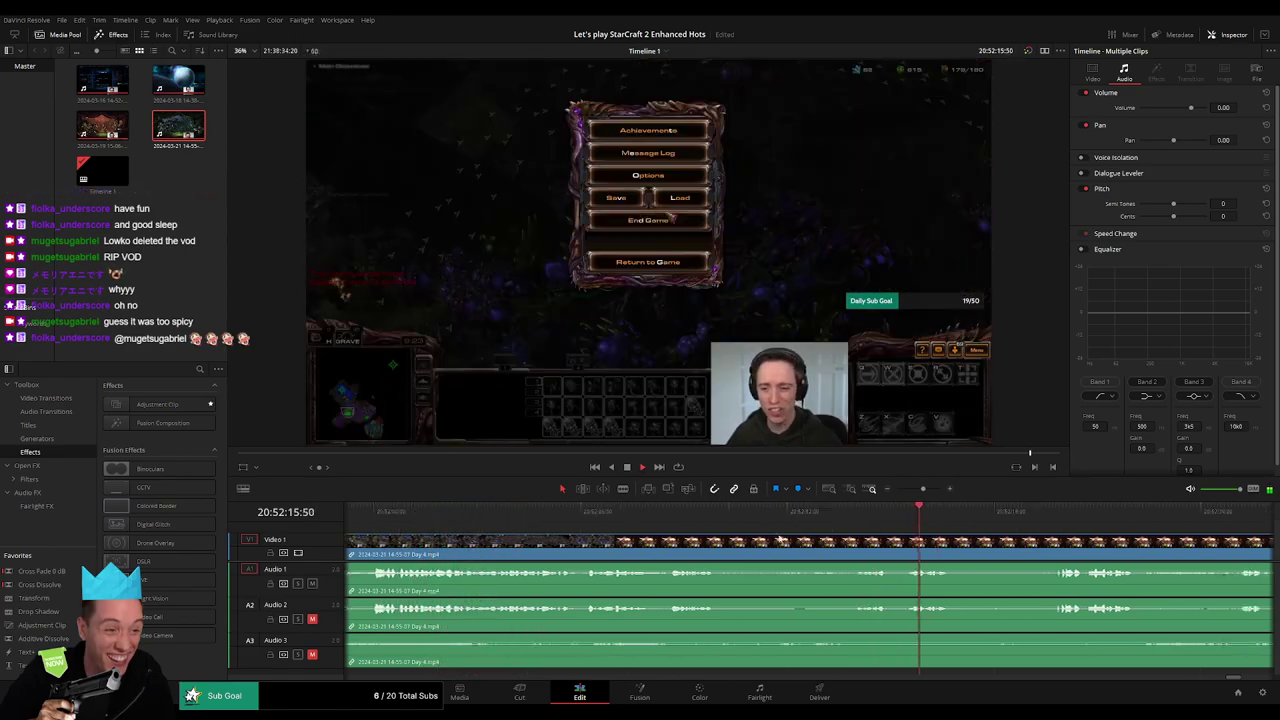
click(713, 514)
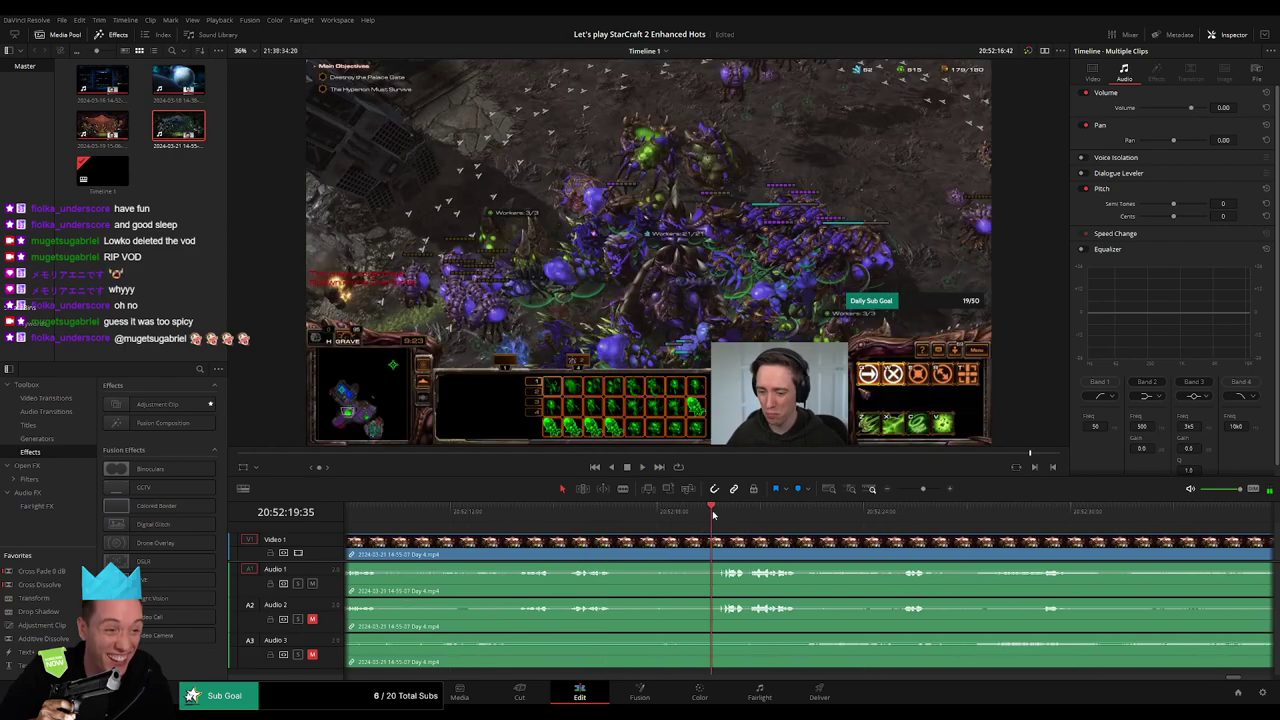
click(715, 516)
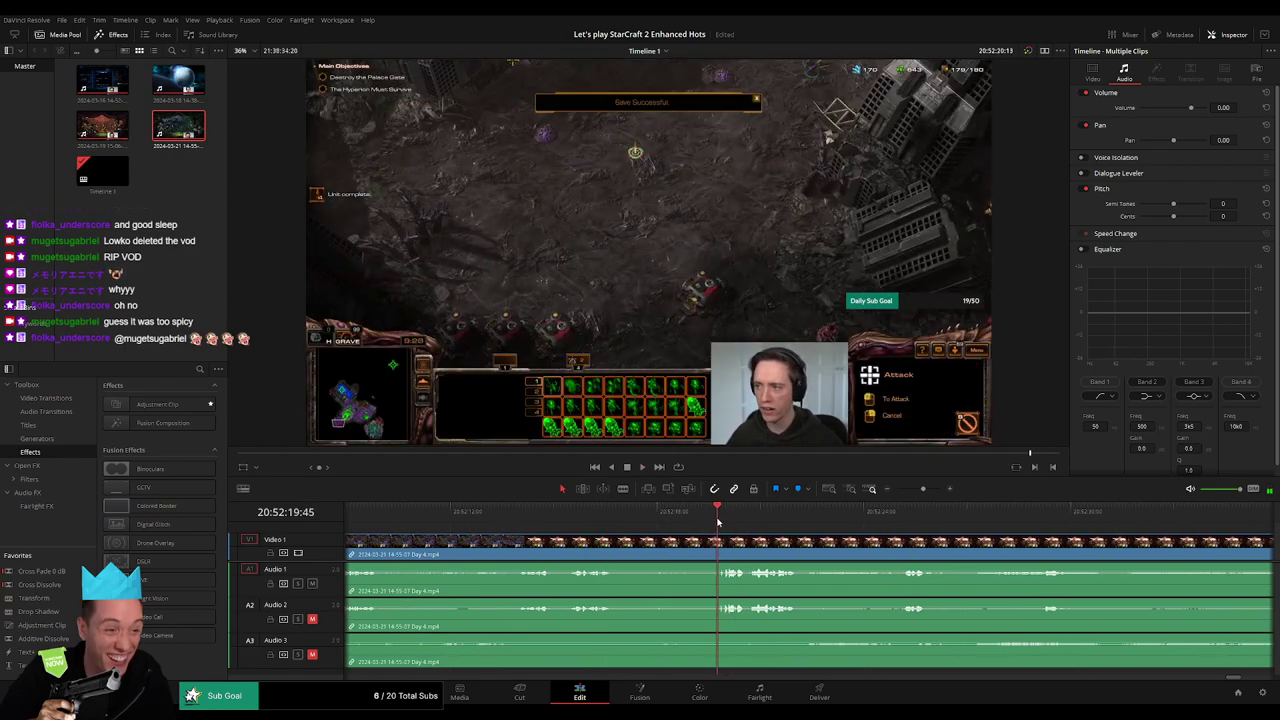
drag(717, 521, 697, 545)
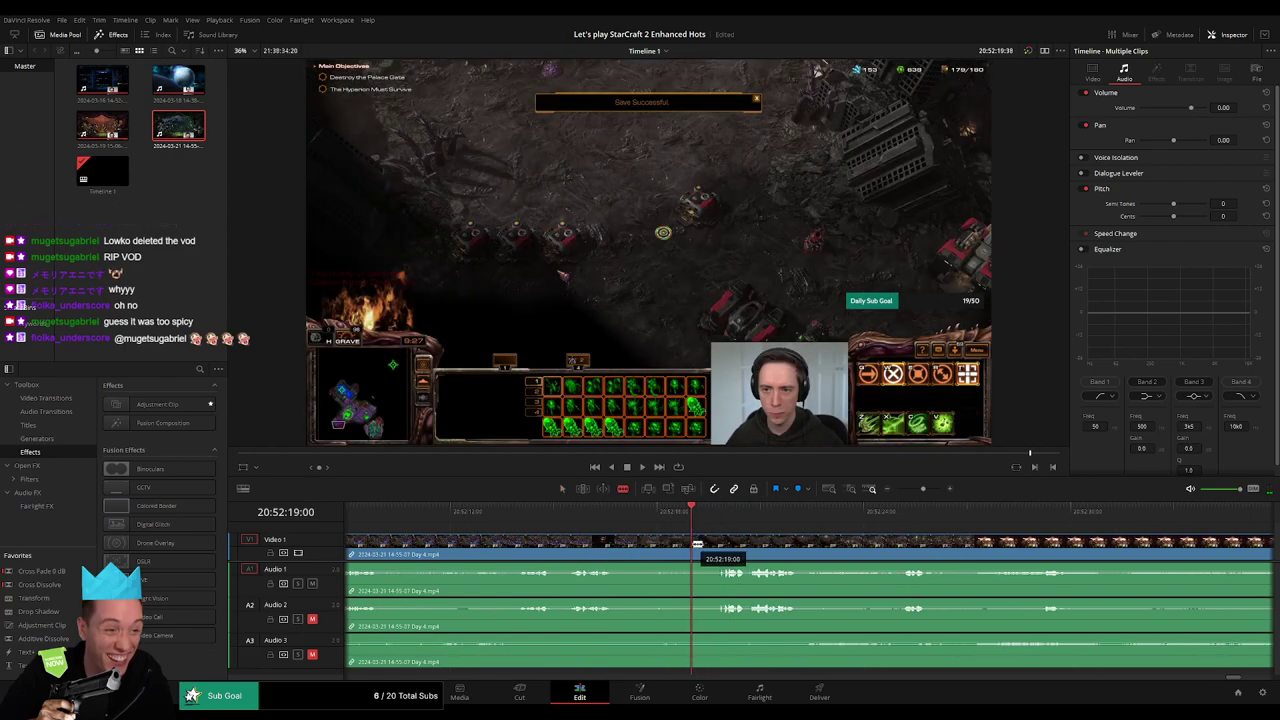
Step: Blade all tracks at 20:52:19:00 and add fade-out/fade-in handles on Audio 1–3 at the cut
click(697, 545)
key(a)
mouse_move(730, 538)
mouse_down()
mouse_move(651, 541)
mouse_move(652, 567)
mouse_up()
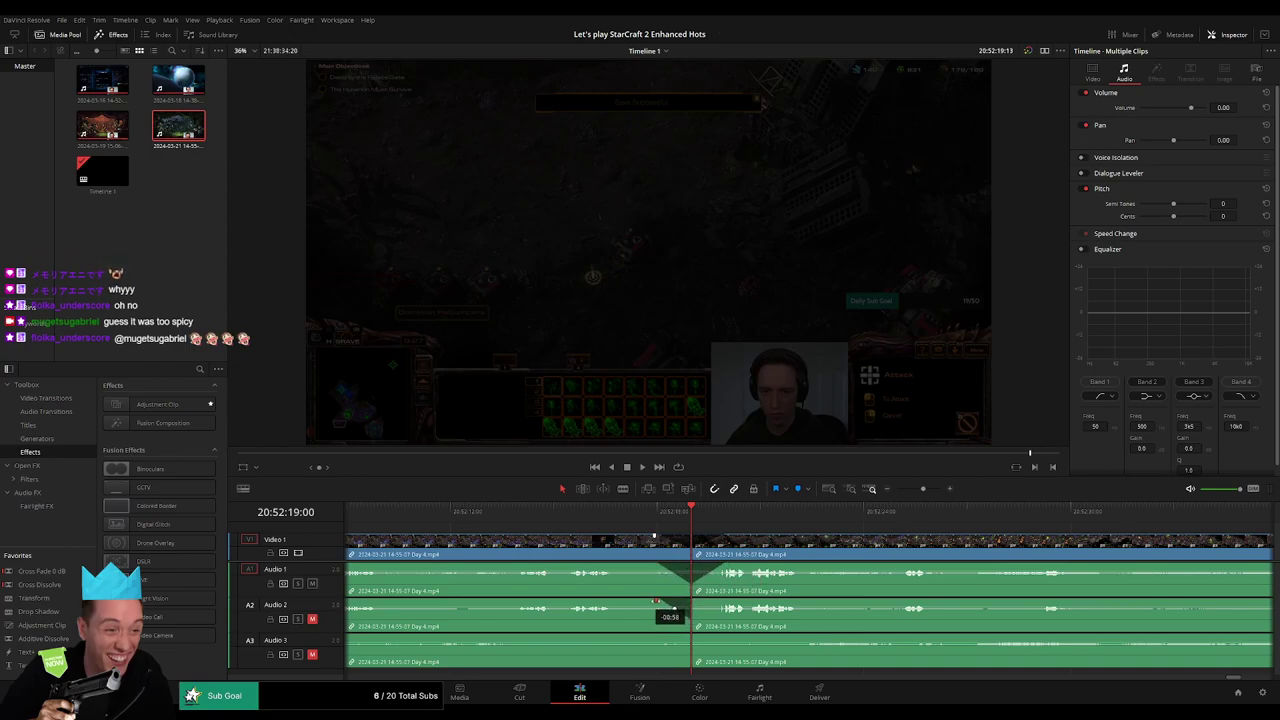
drag(660, 602, 660, 602)
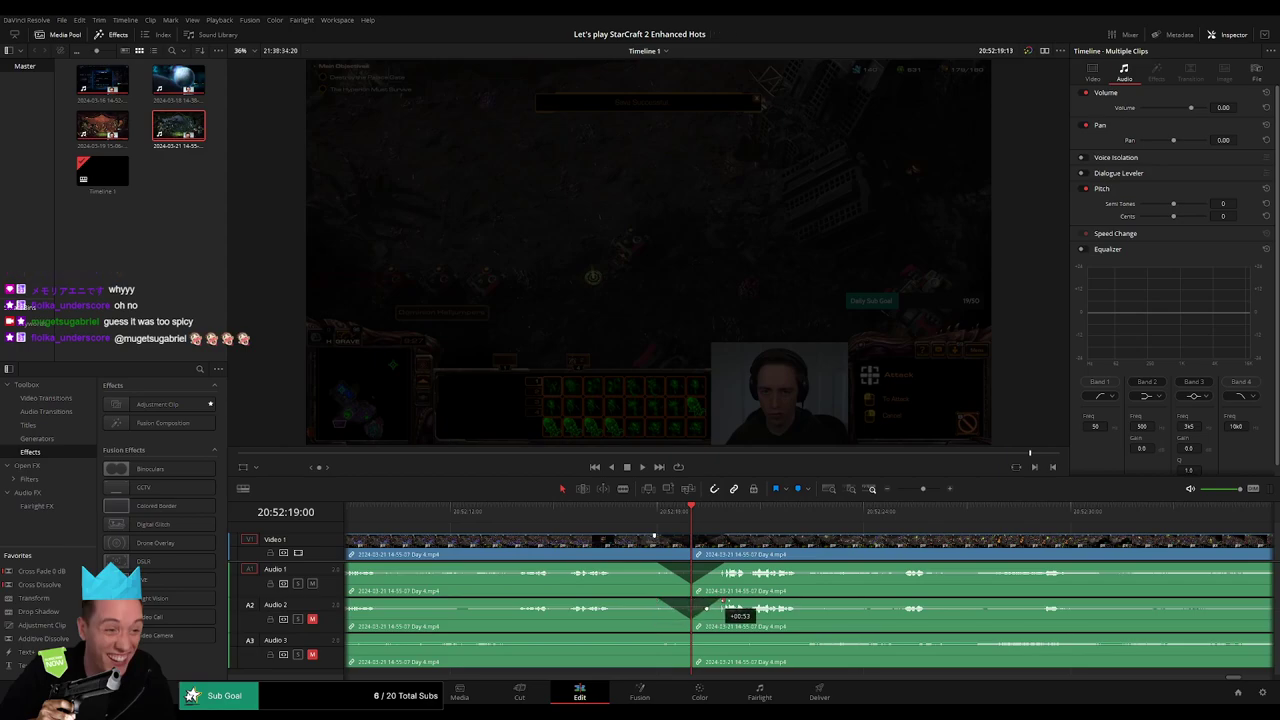
mouse_move(689, 636)
mouse_down()
mouse_move(660, 636)
mouse_move(714, 637)
mouse_up()
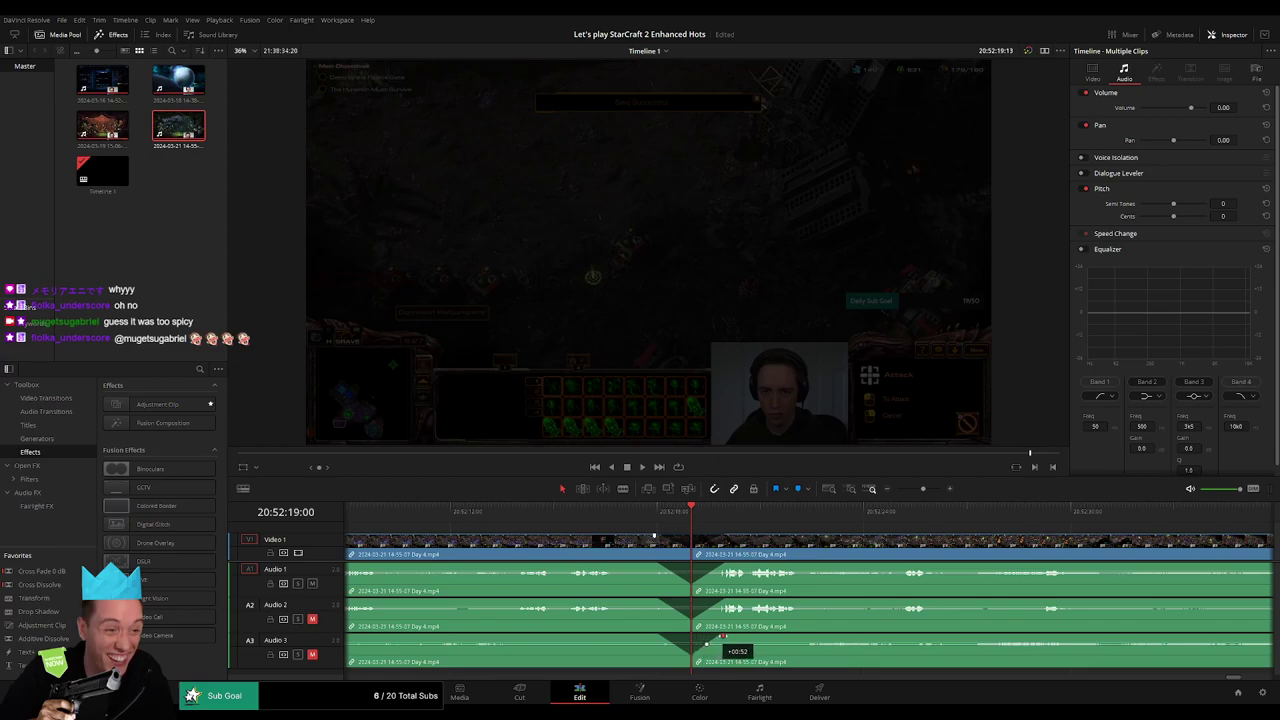
click(902, 489)
Step: Move the clip after the cut so it starts exactly at 22:00:00:00, leaving a gap before it
click(896, 489)
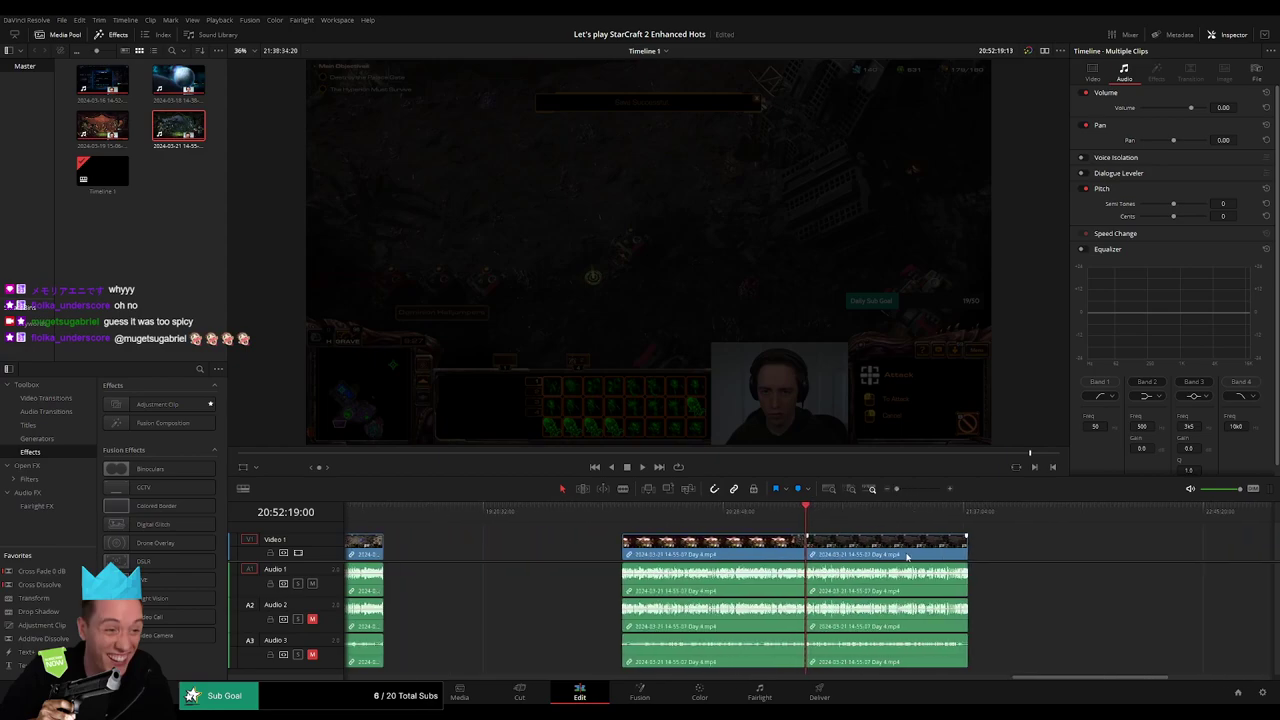
drag(616, 540, 978, 540)
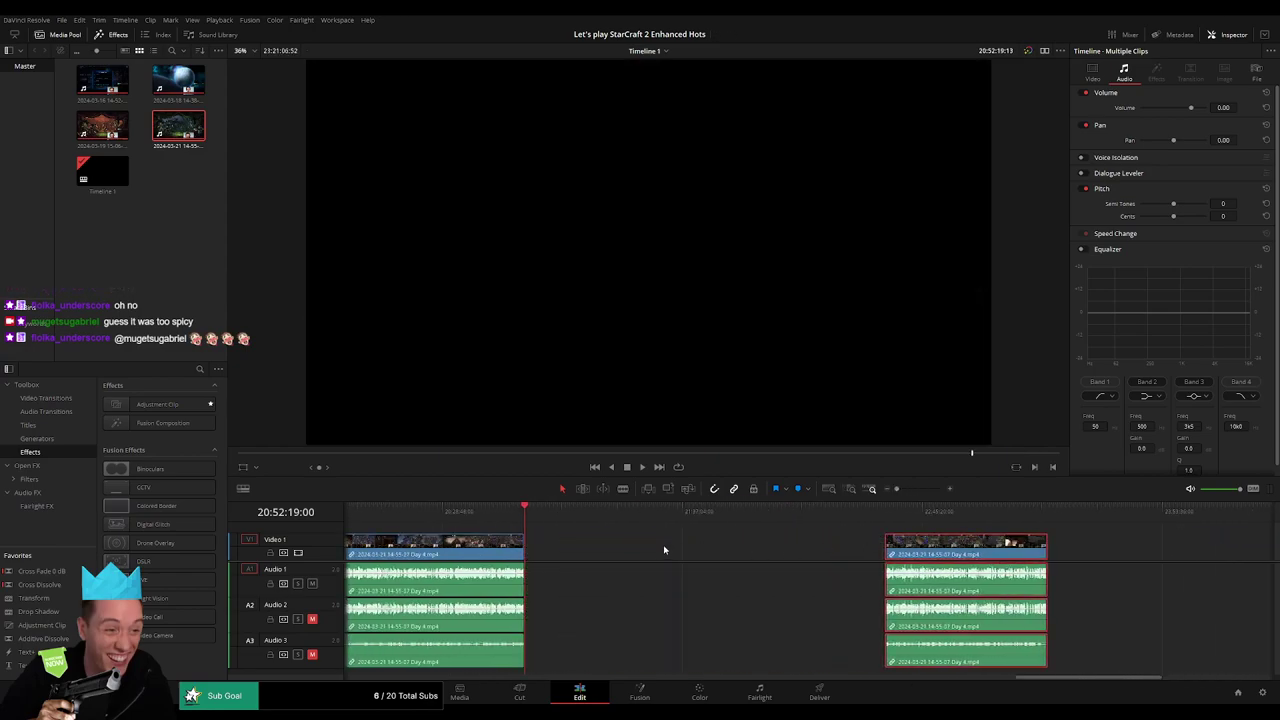
click(663, 549)
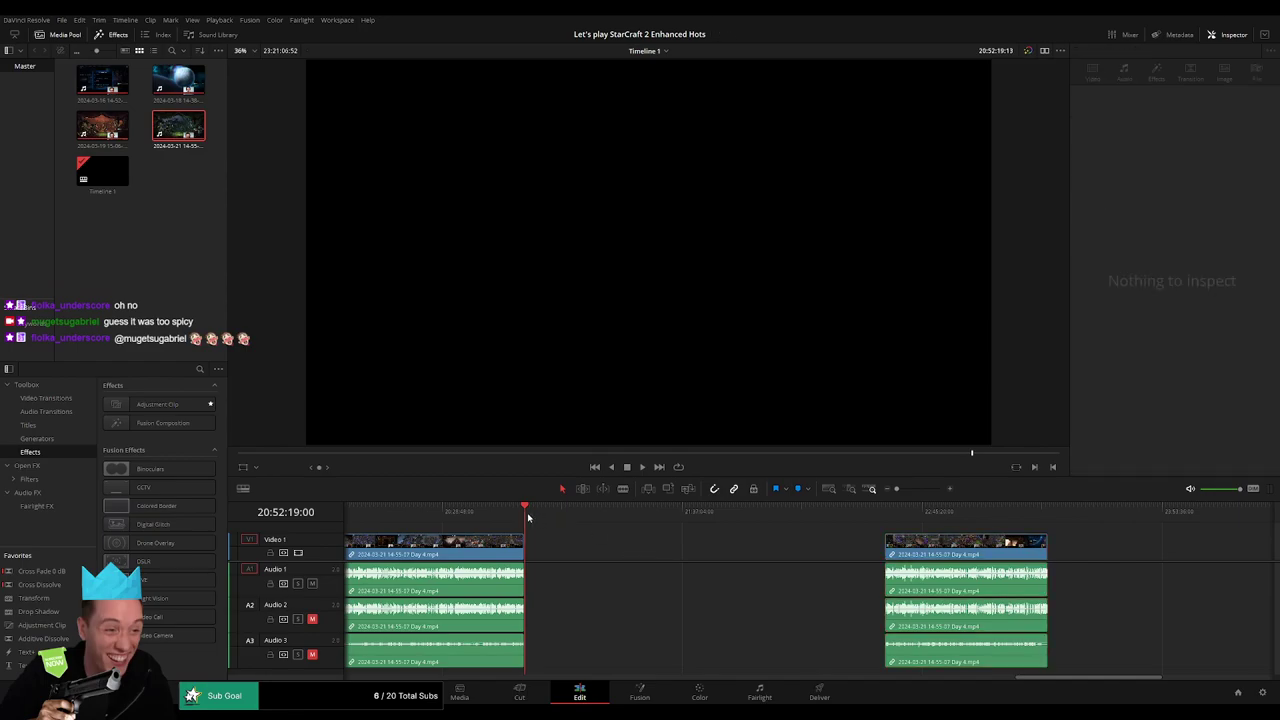
drag(527, 516, 761, 538)
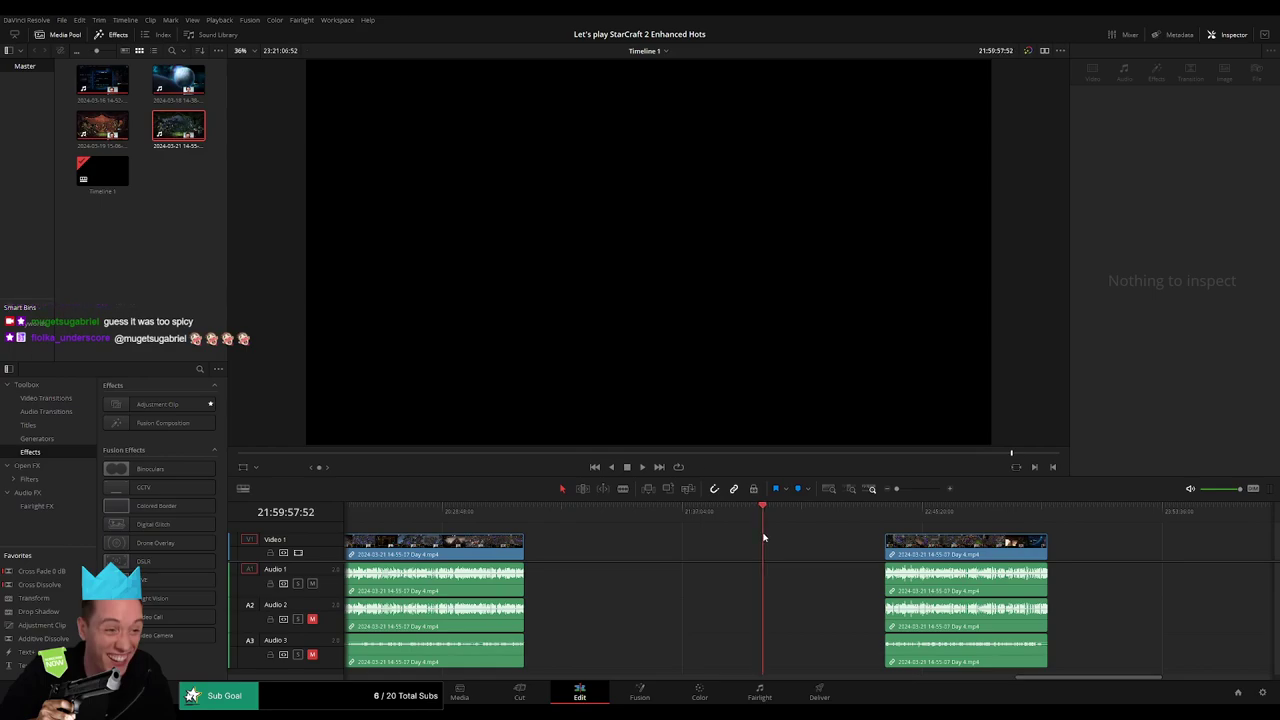
mouse_move(761, 538)
mouse_down()
mouse_move(772, 521)
mouse_move(620, 533)
mouse_up()
click(922, 488)
drag(917, 490, 896, 489)
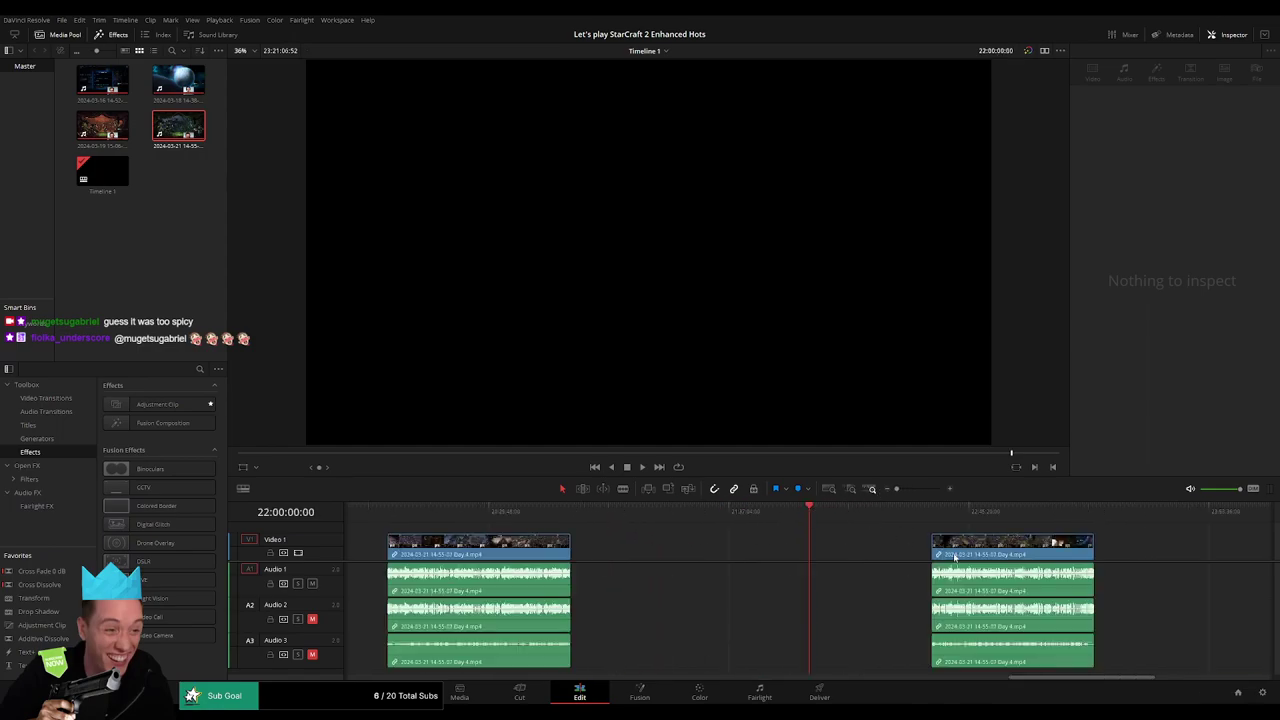
drag(977, 540, 858, 530)
scroll(595, 521, right, 5)
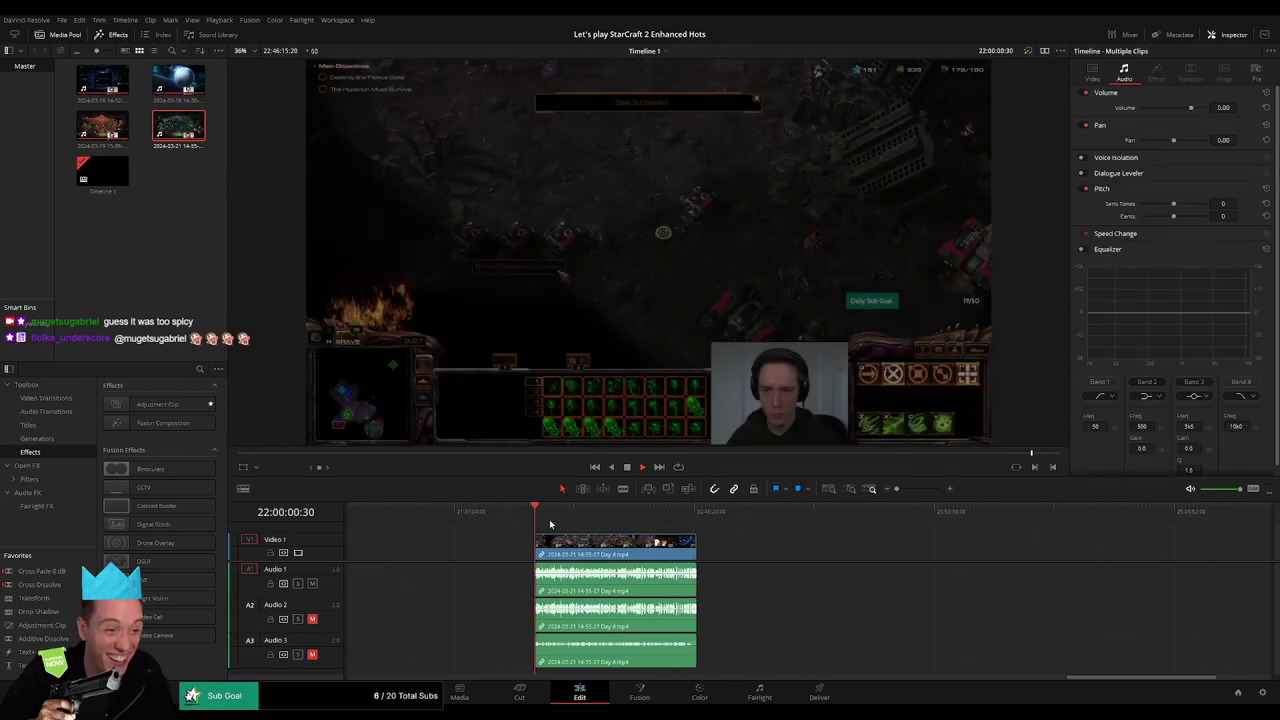
Step: Play through the moved clip's footage up to the campaign menu
click(650, 514)
click(686, 512)
key(space)
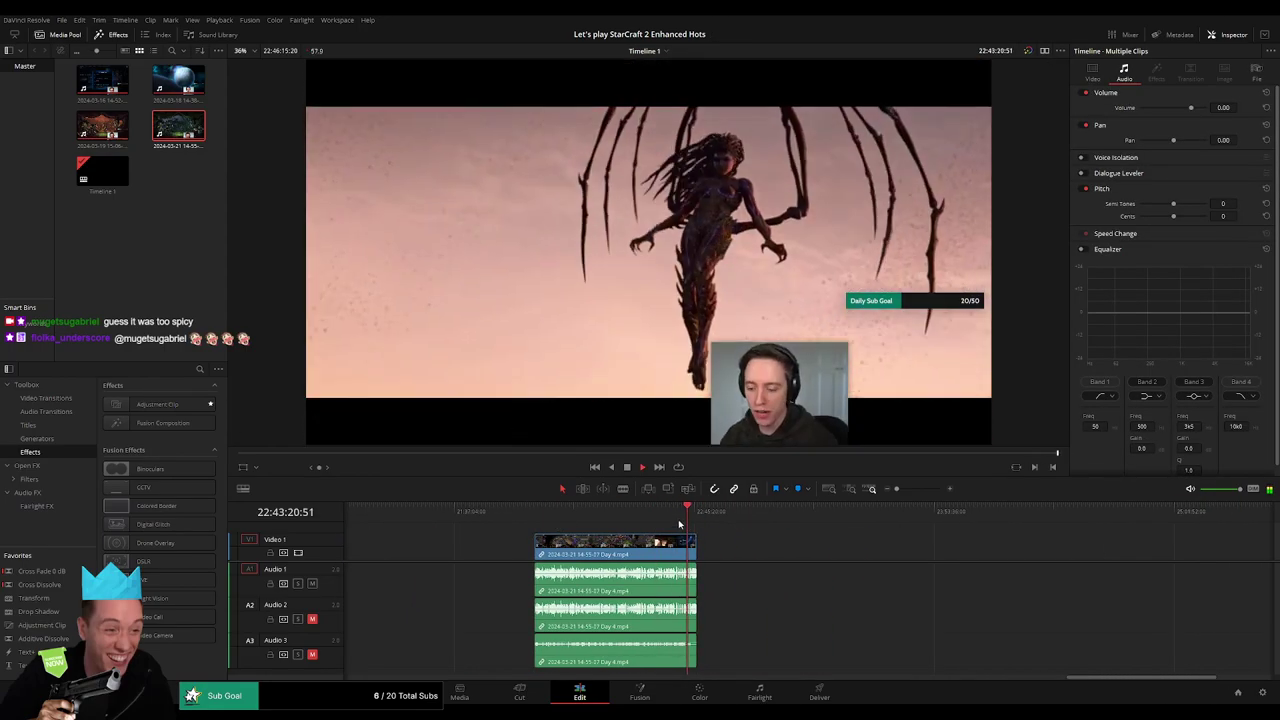
scroll(886, 504, up, 3)
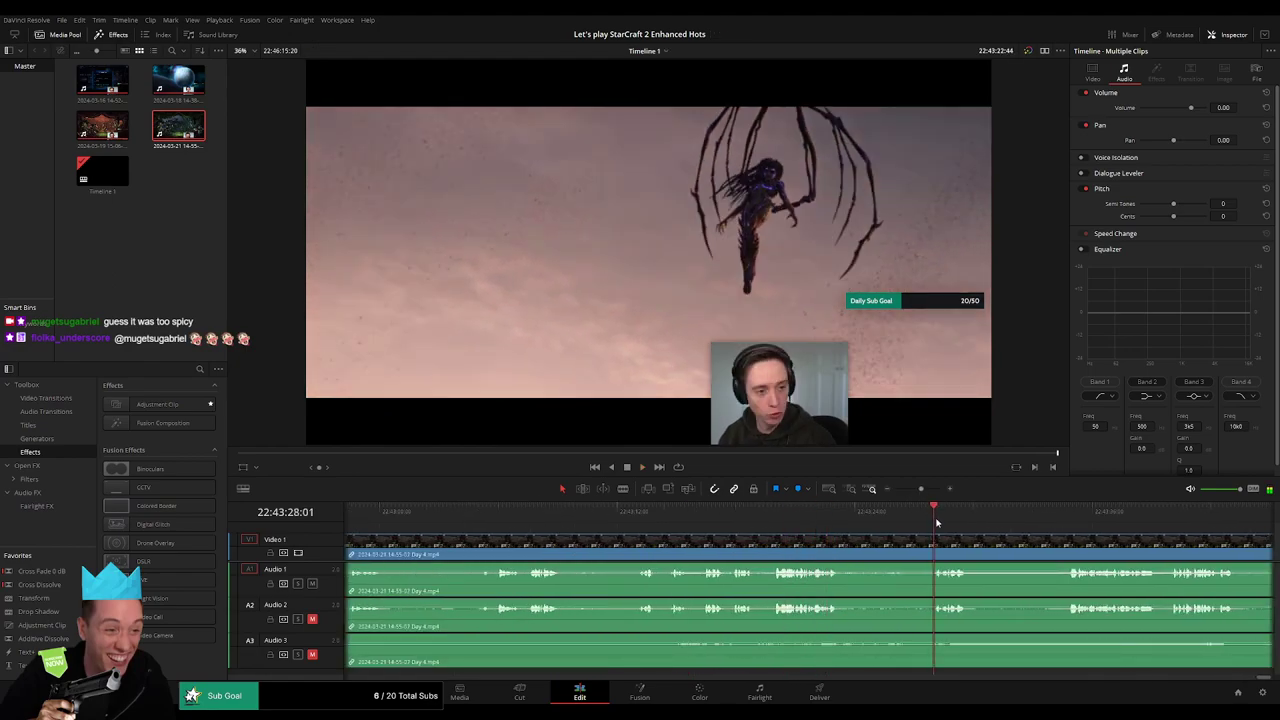
scroll(910, 491, down, 2)
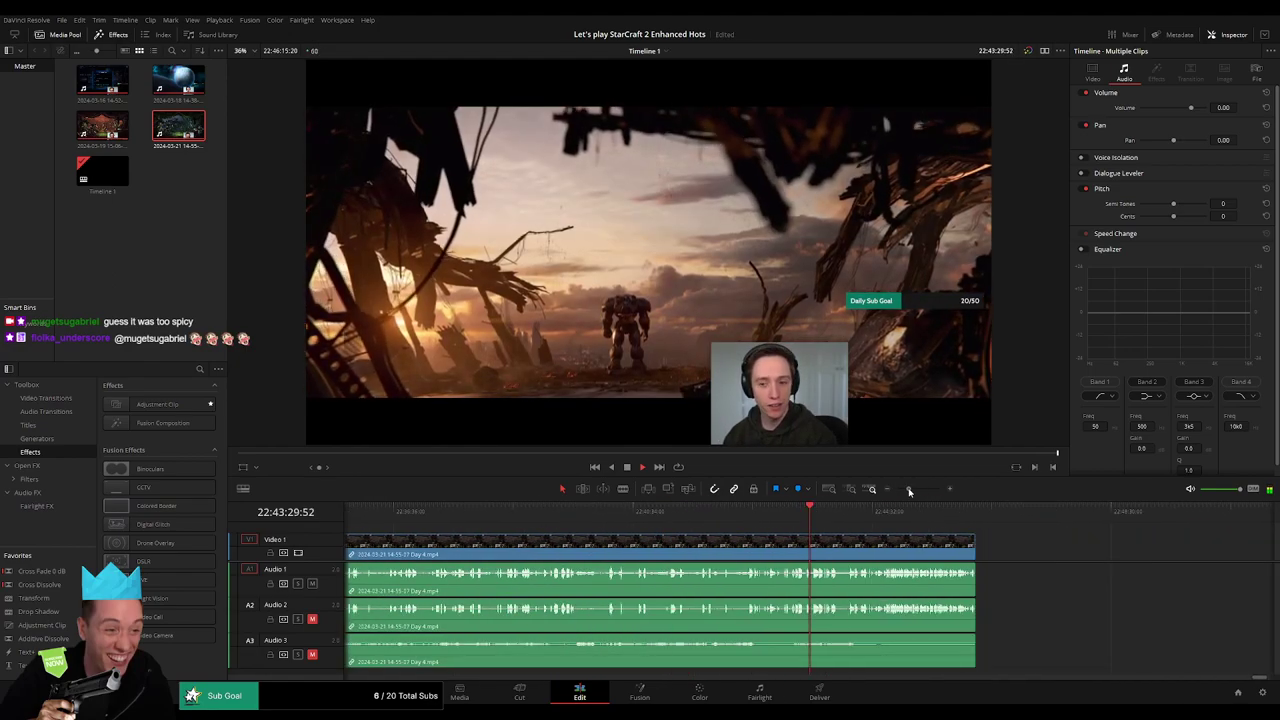
scroll(651, 535, down, 2)
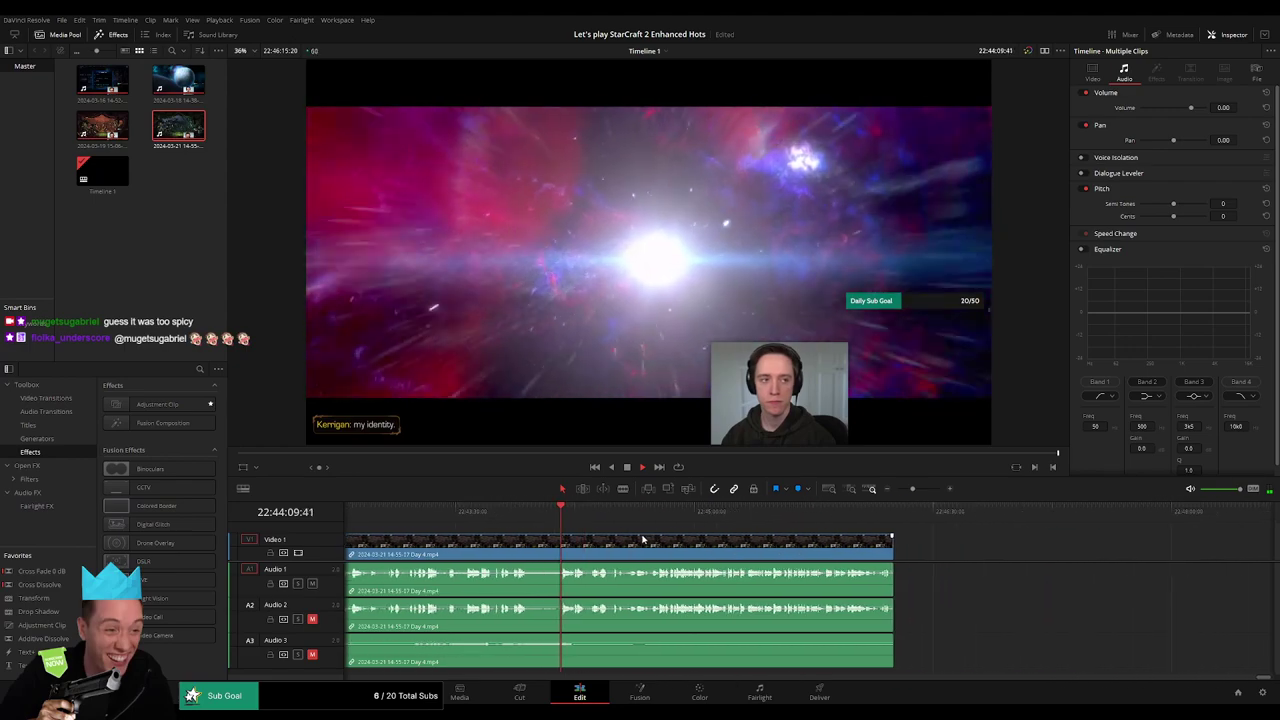
drag(781, 511, 840, 511)
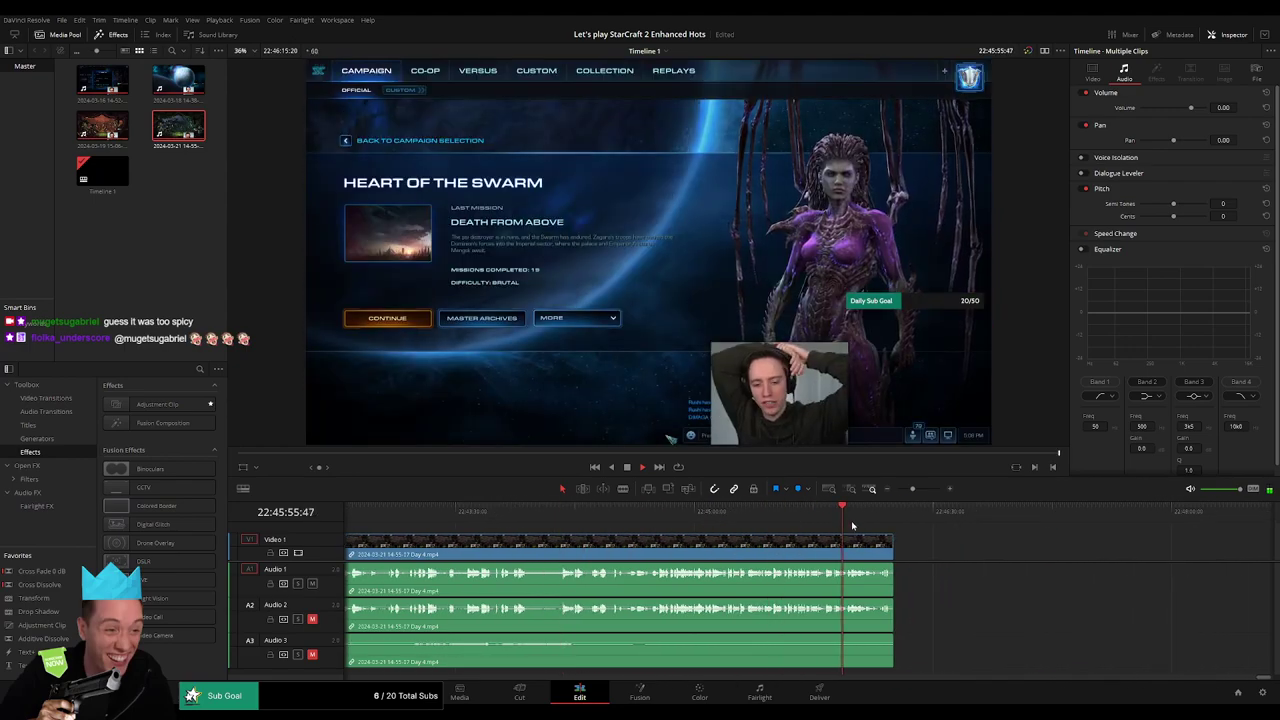
Step: Trial-trim the final clip's end near the campaign menu and play it back
click(876, 512)
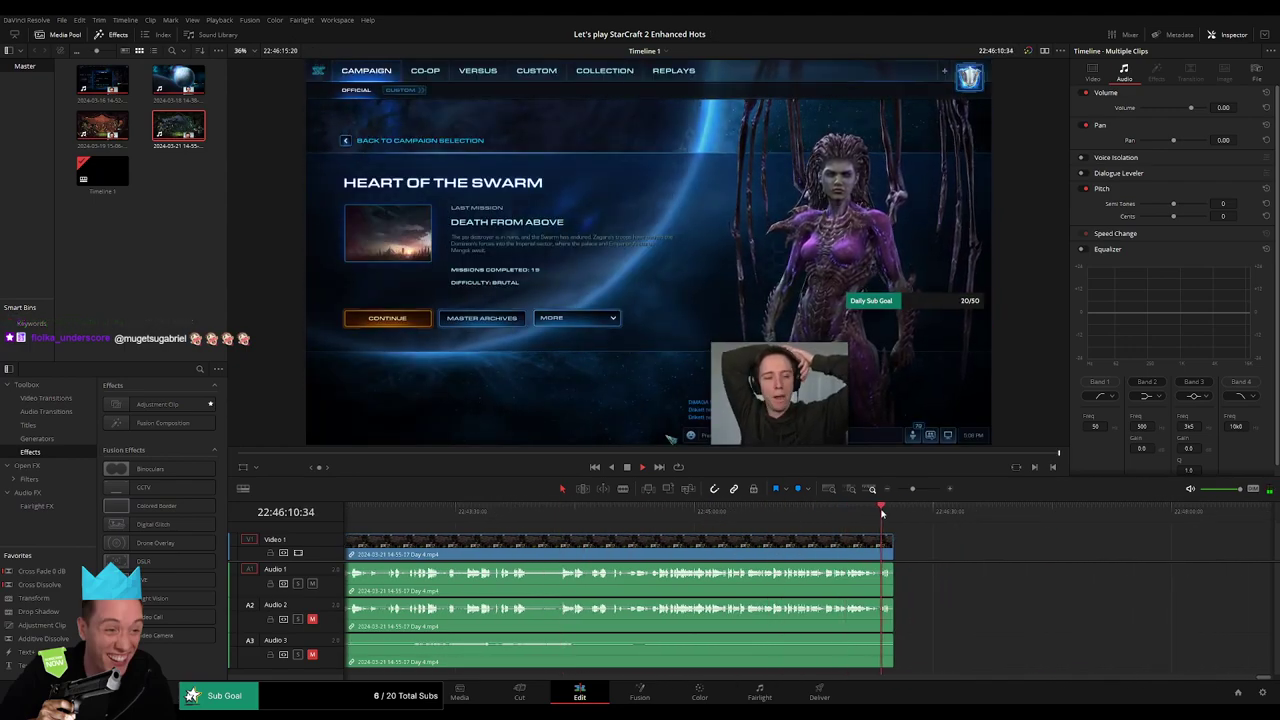
scroll(936, 527, up, 1)
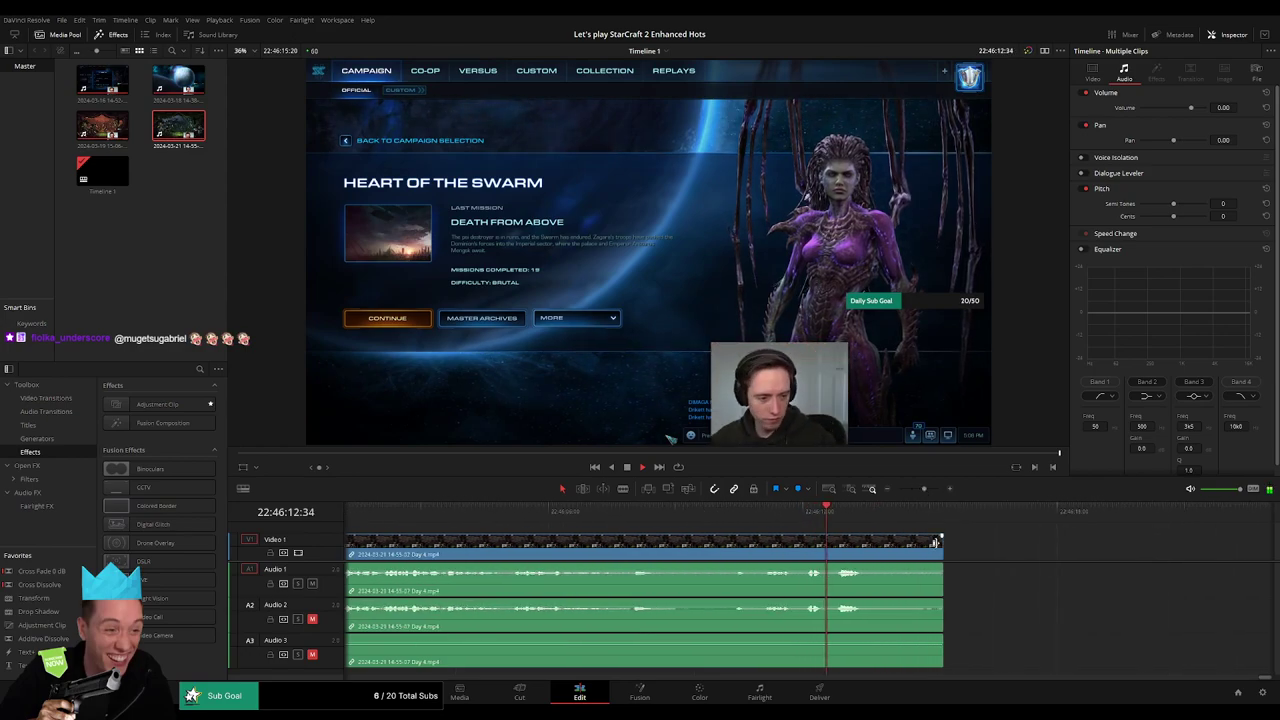
scroll(747, 538, down, 2)
mouse_move(747, 538)
mouse_down()
mouse_move(706, 540)
mouse_move(756, 542)
mouse_move(714, 566)
mouse_up()
key(space)
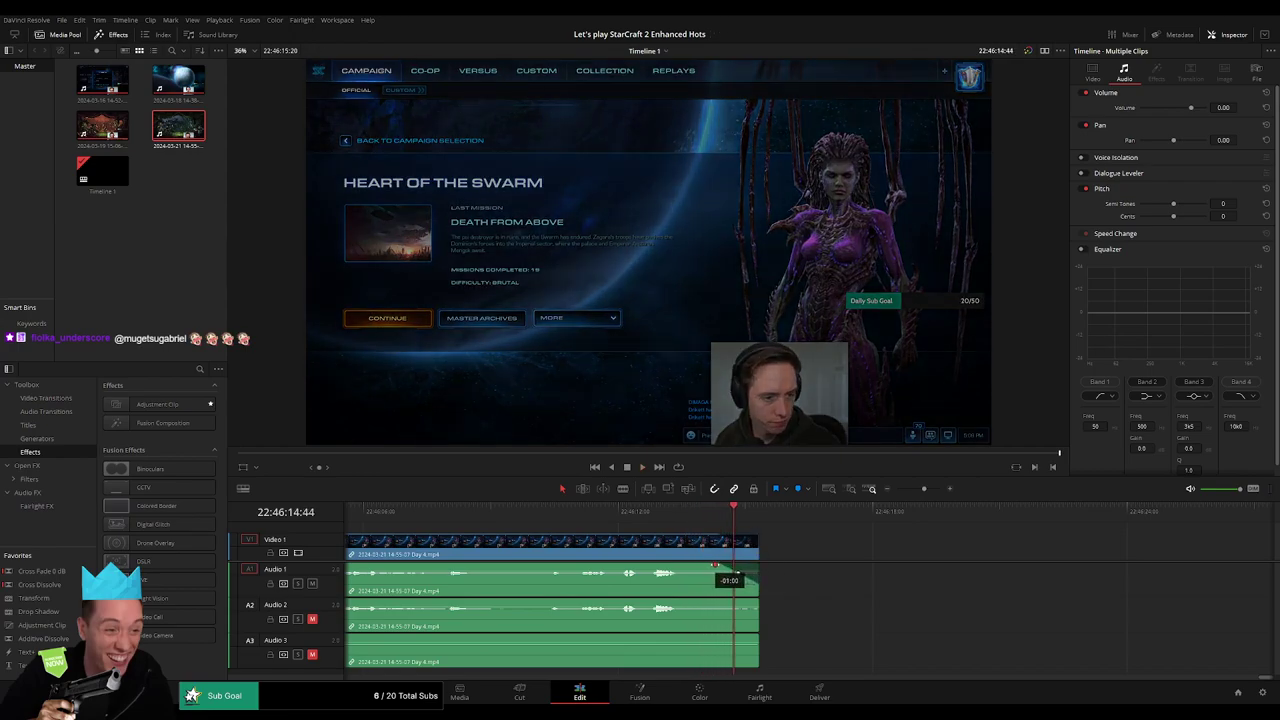
Step: Add matching one-second fade-outs on Audio 2 and Audio 3 at the clip end
drag(757, 602, 712, 599)
drag(757, 635, 714, 637)
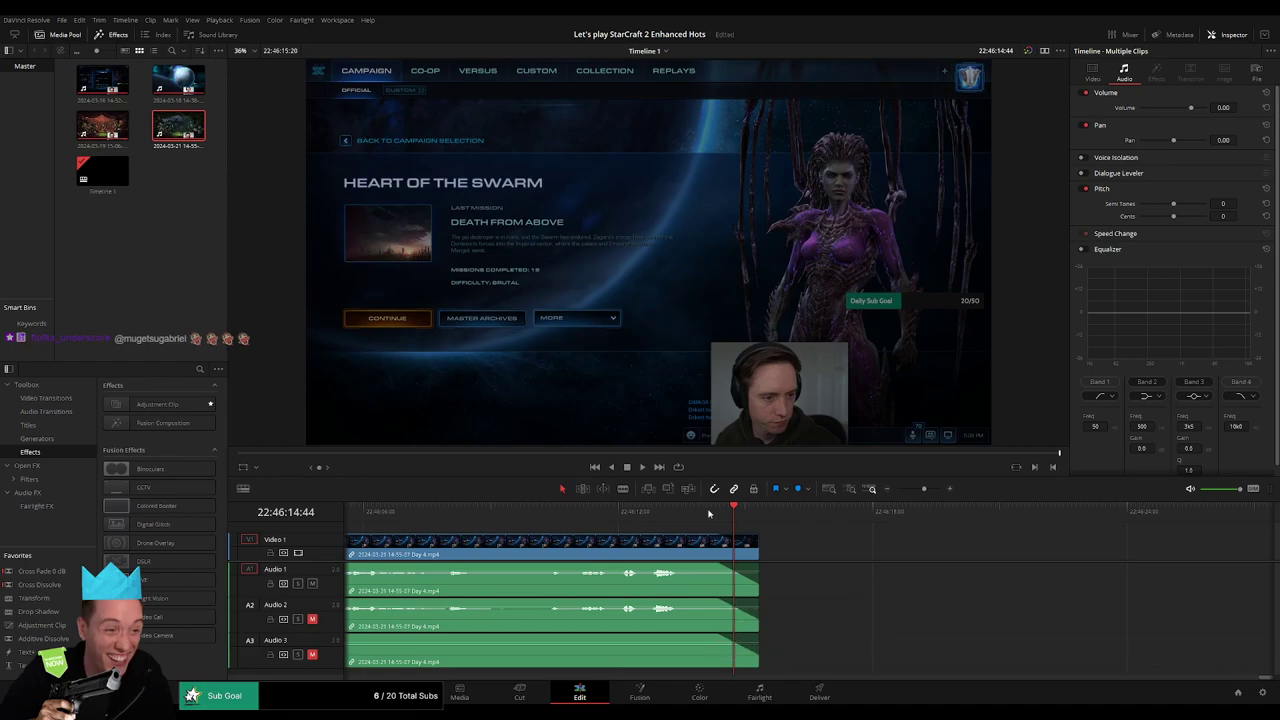
drag(924, 489, 853, 496)
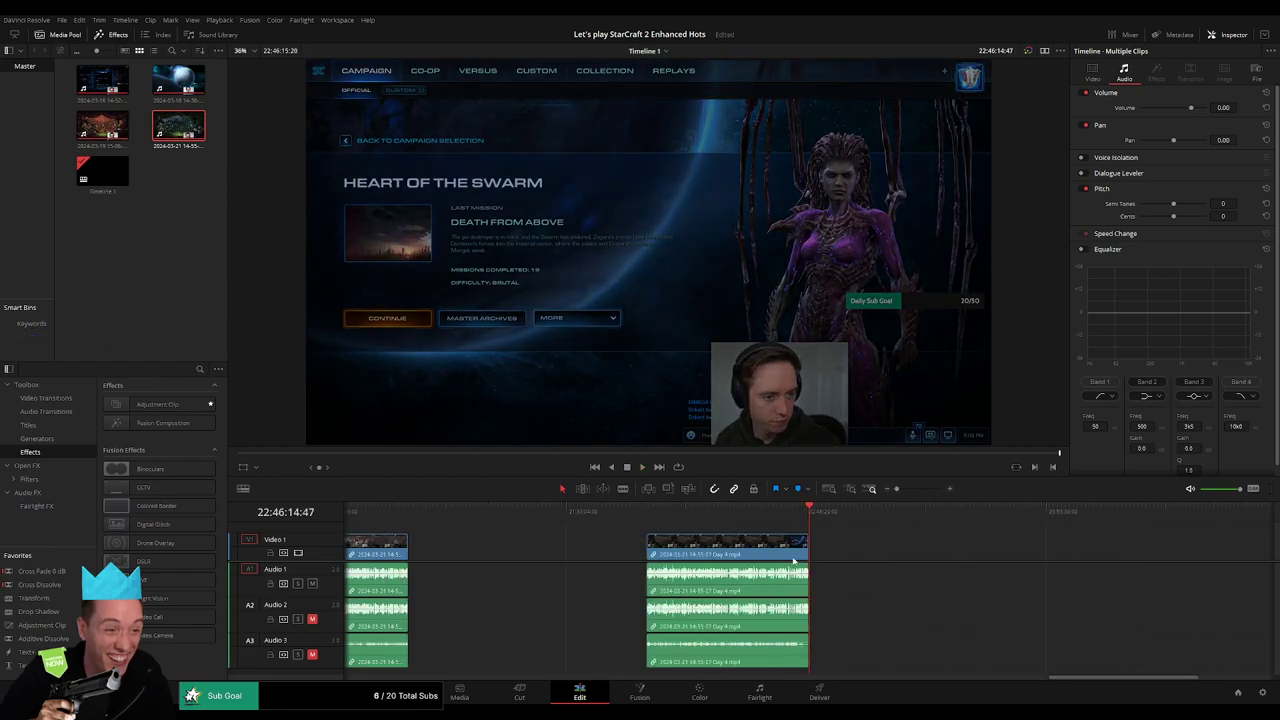
Step: Zoom out to the whole timeline and return the playhead to the start
scroll(1106, 664, left, 3)
drag(1092, 680, 360, 673)
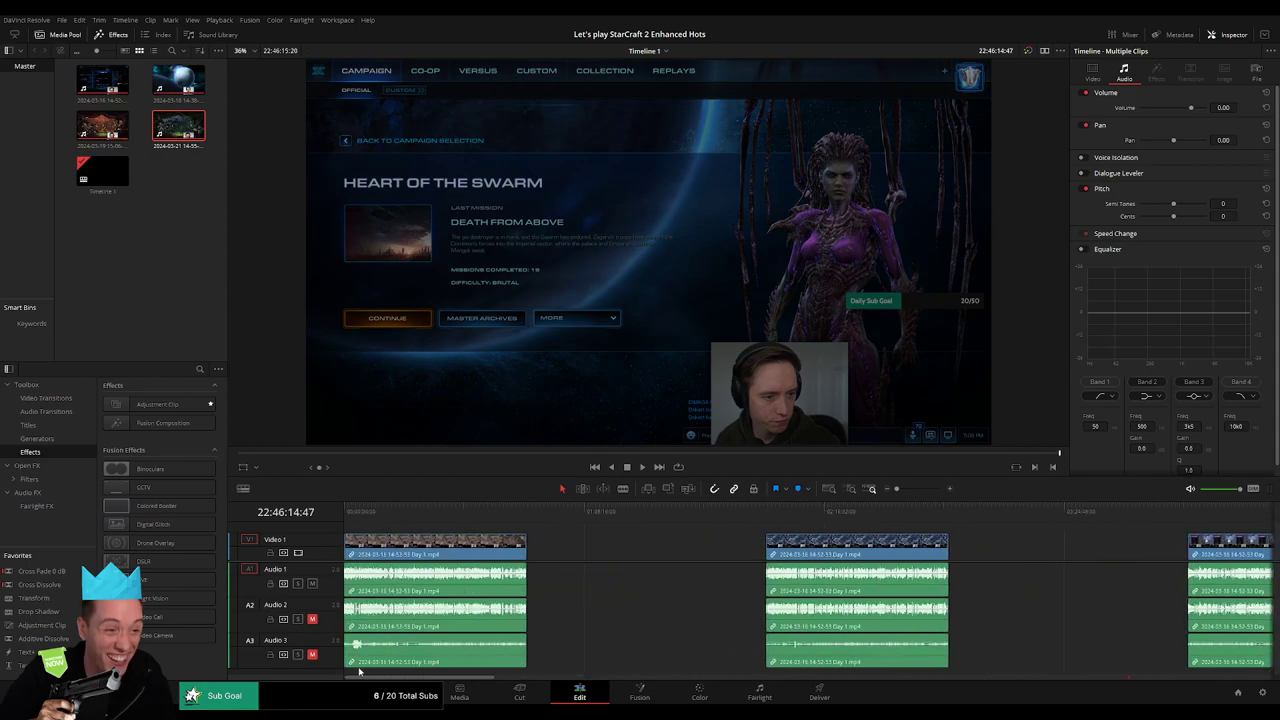
click(615, 558)
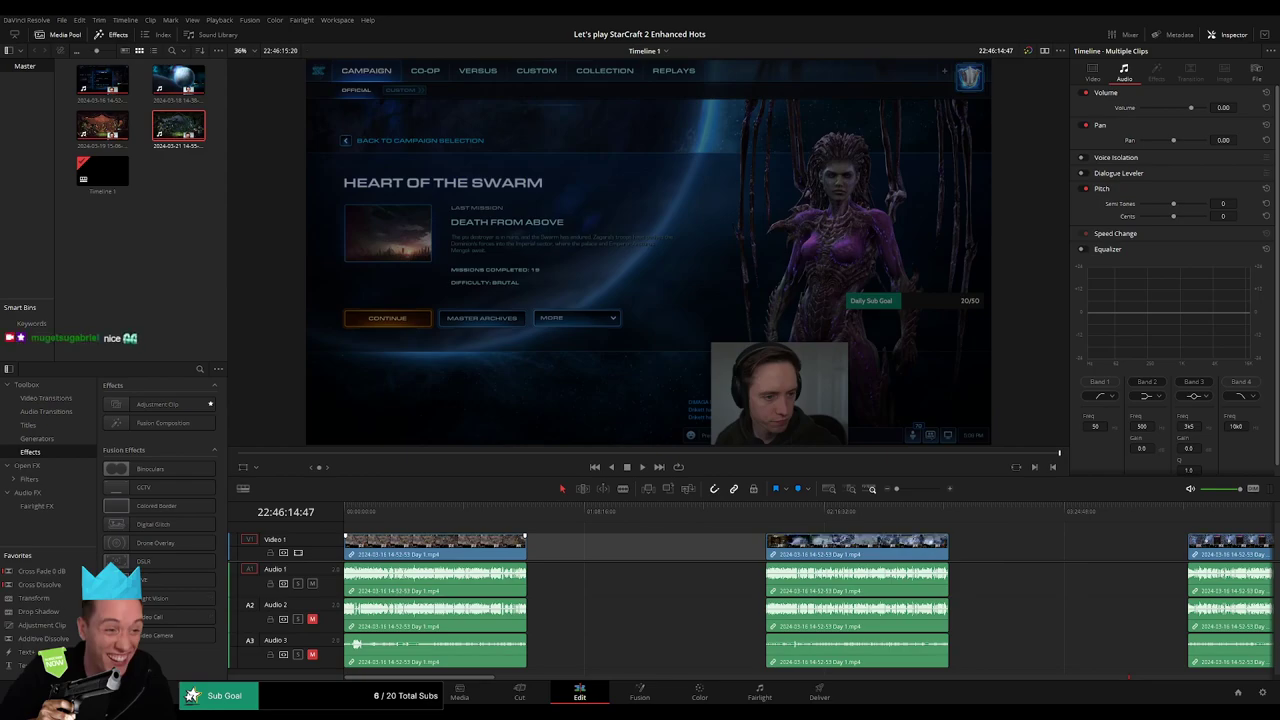
click(529, 511)
click(641, 568)
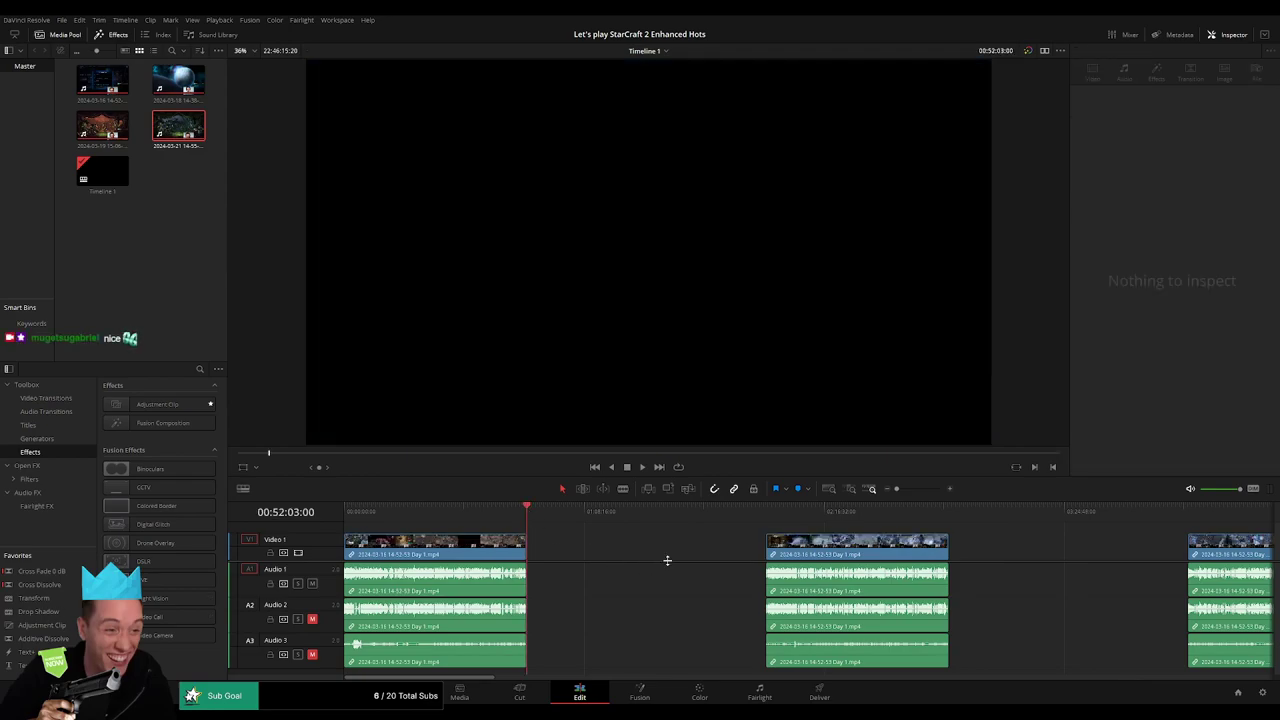
key(Down)
key(Down)
Step: Step through the edit points and drop a marker at the tenth episode's end
key(Down)
key(Down)
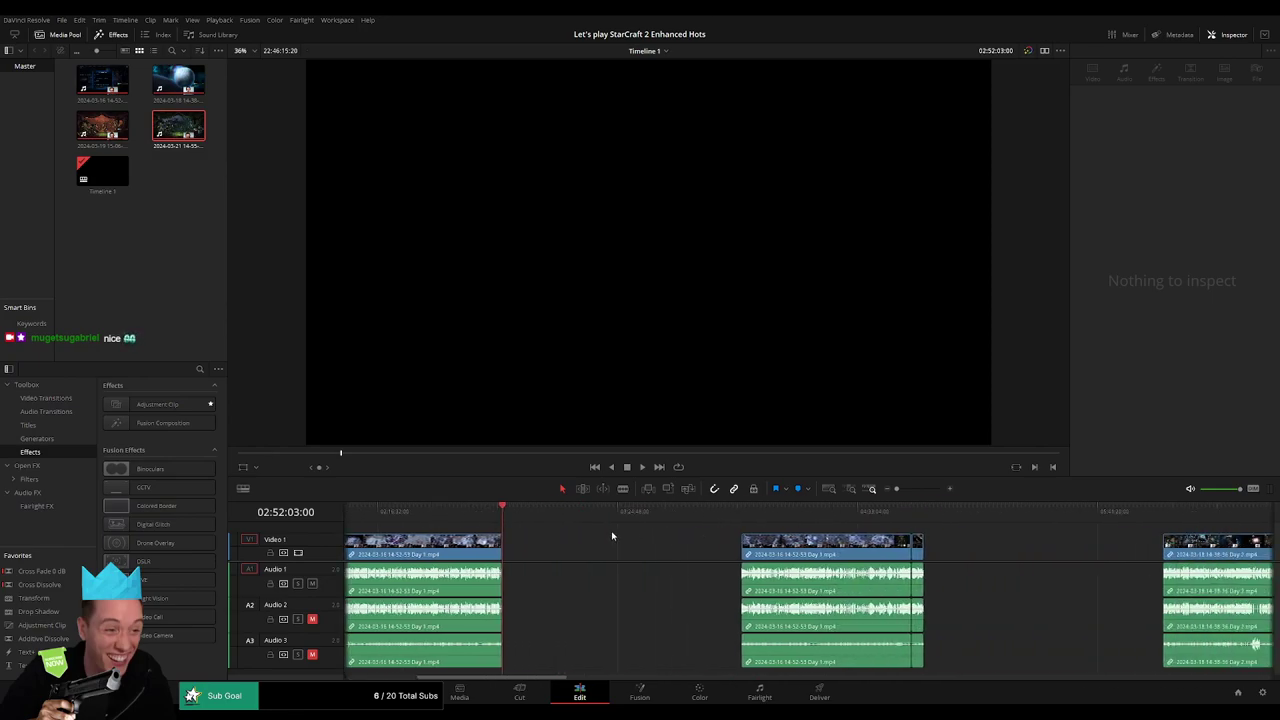
key(Down)
key(Down)
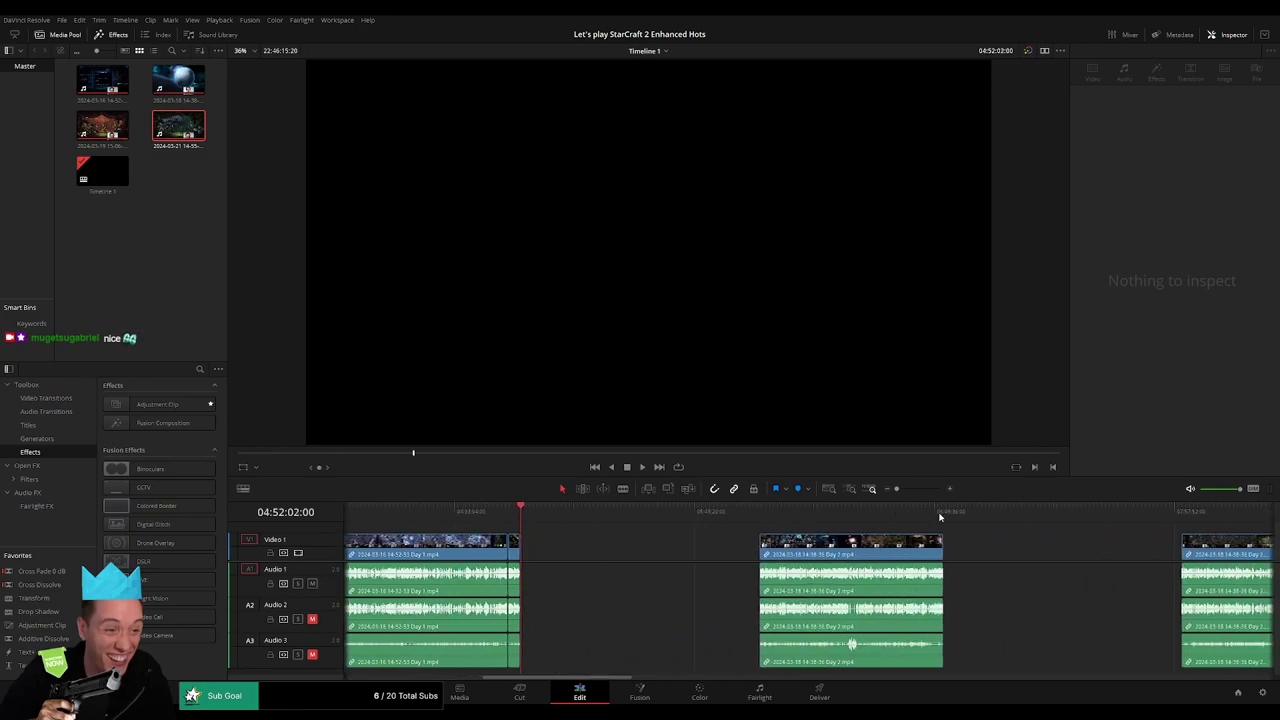
key(Down)
key(Down)
key(Down)
key(Down)
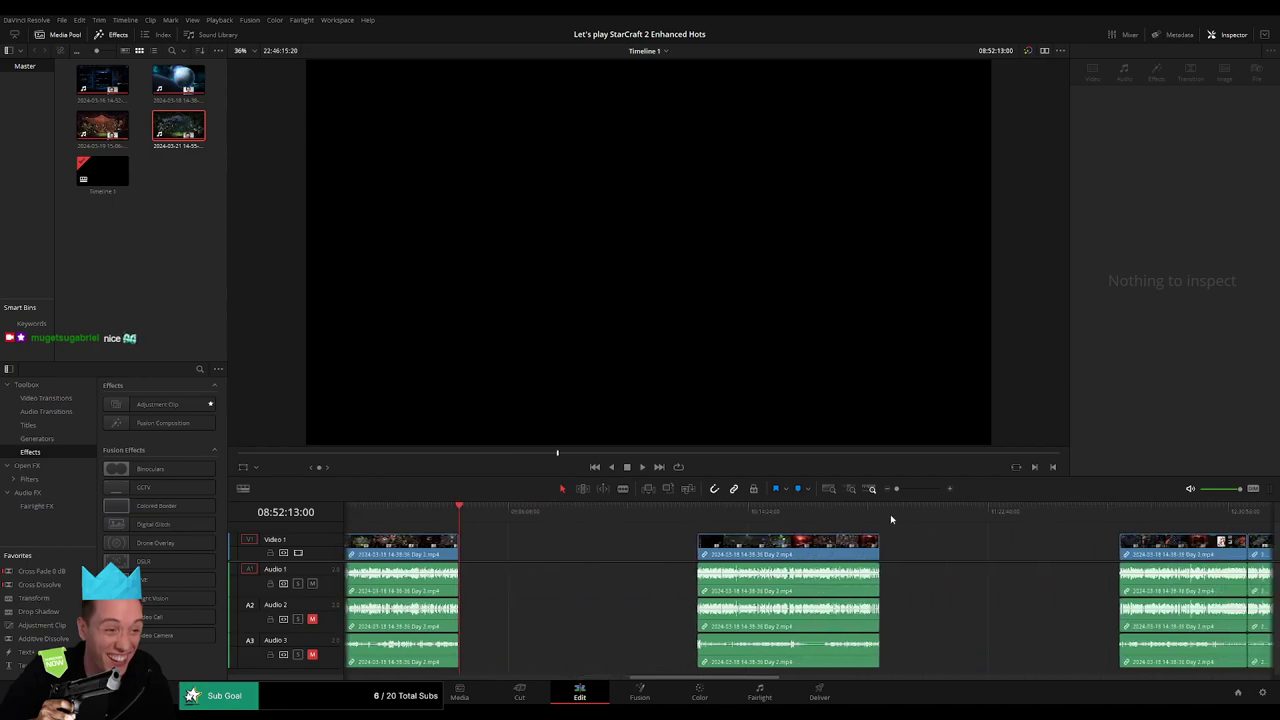
key(Down)
key(Down)
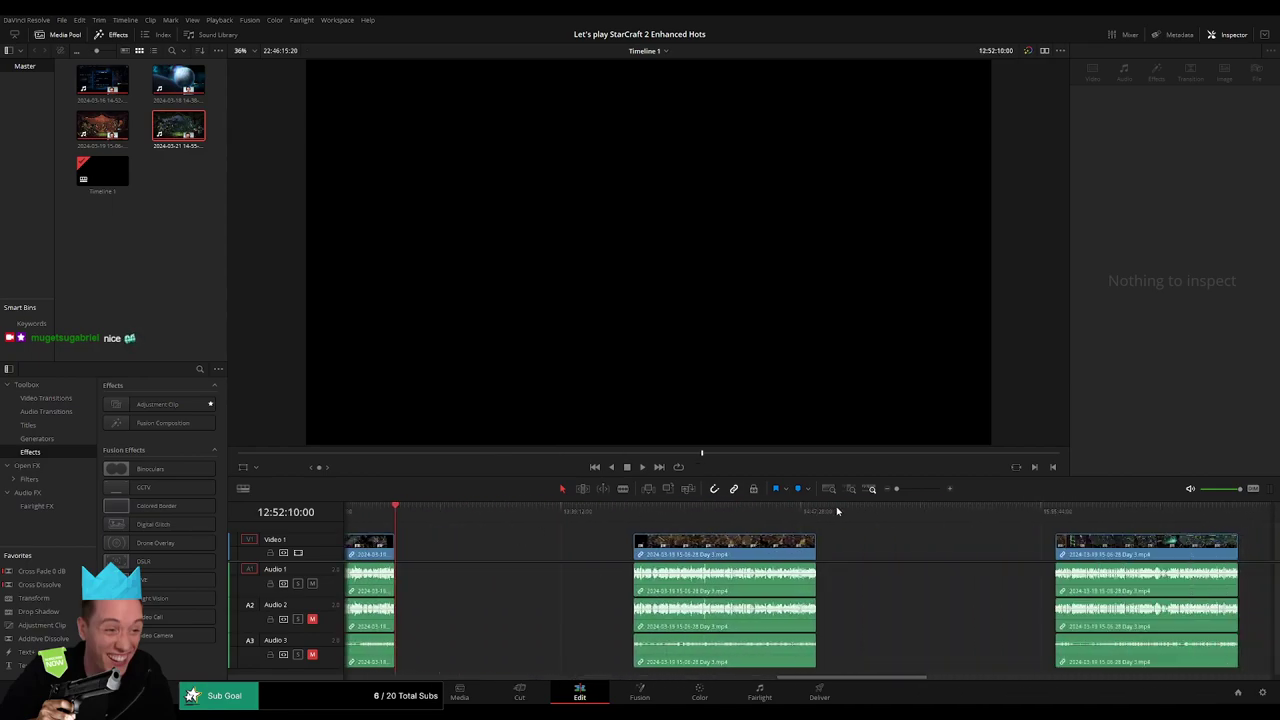
key(Down)
key(Down)
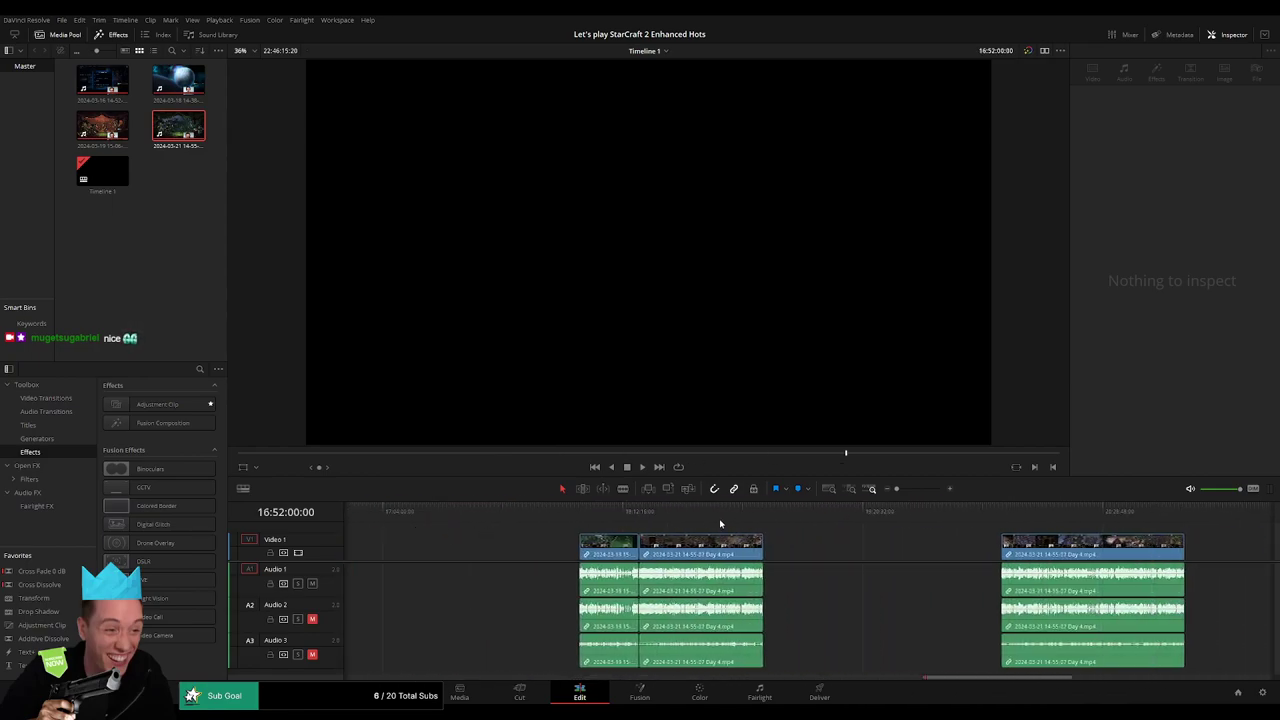
key(m)
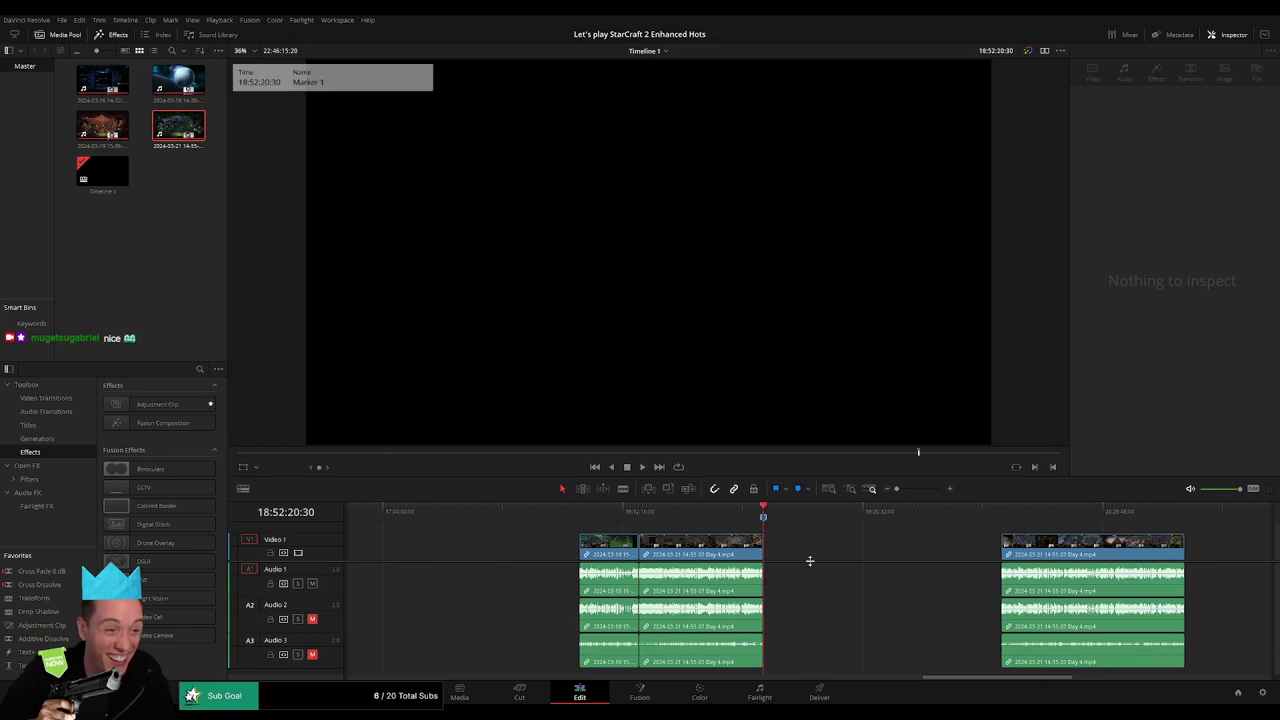
Step: Mark the final clip's end, save the project, and switch to the Deliver page
scroll(594, 523, right, 2)
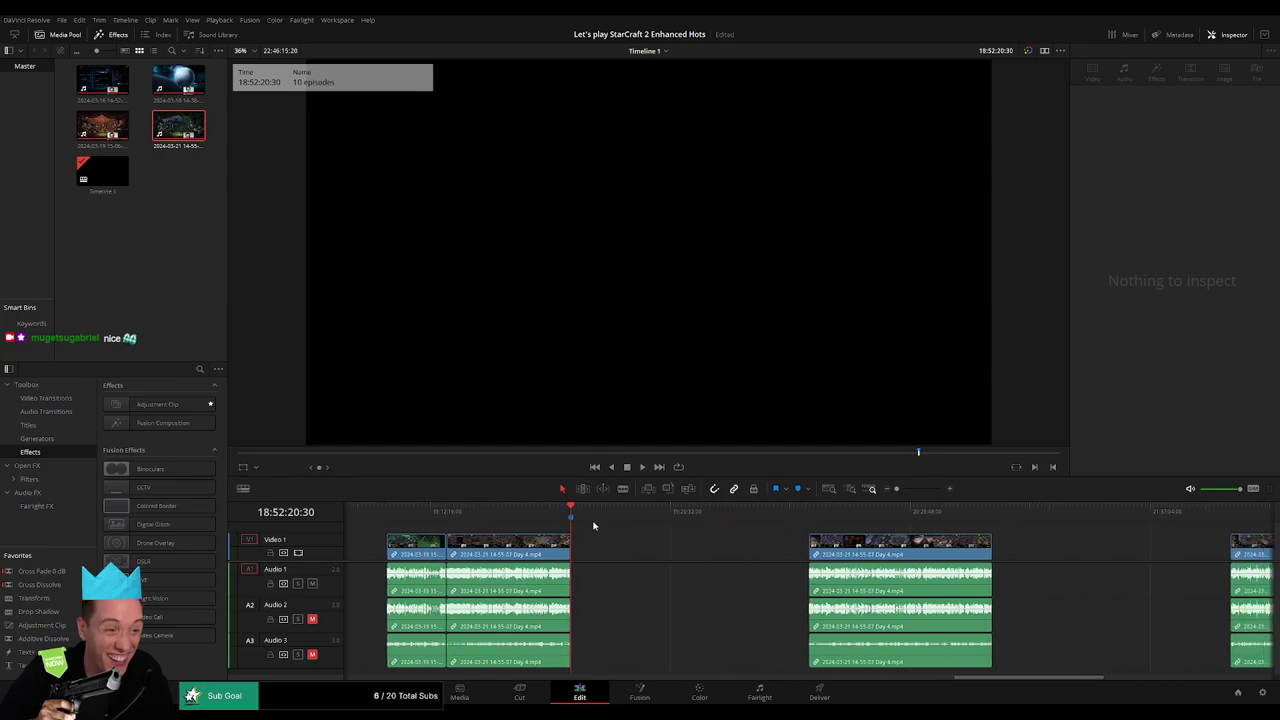
scroll(654, 551, right, 2)
click(914, 511)
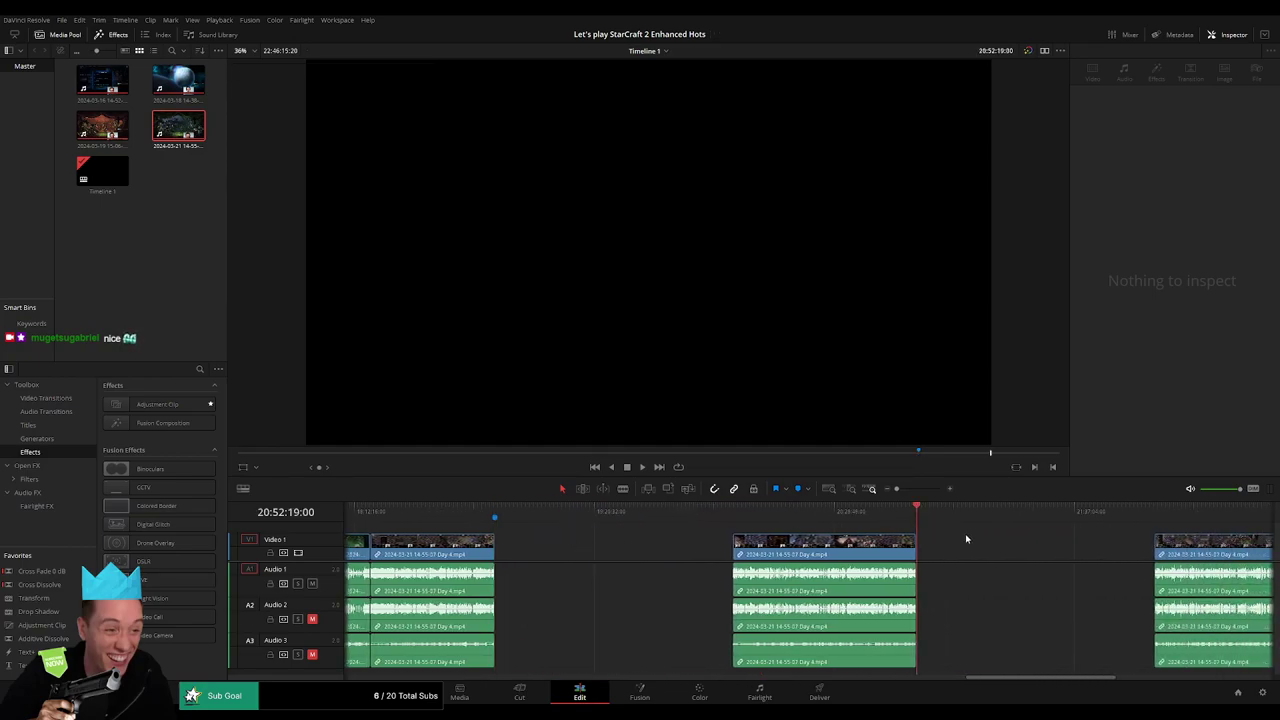
scroll(771, 517, right, 3)
click(914, 511)
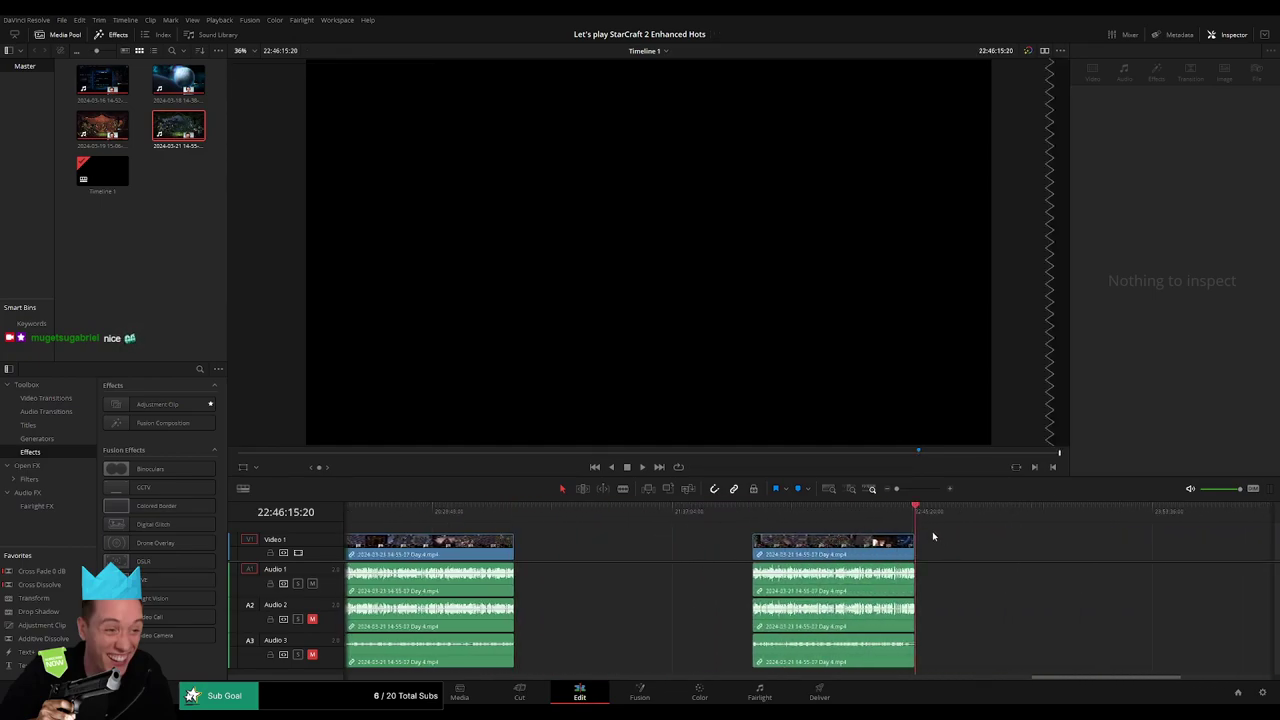
key(m)
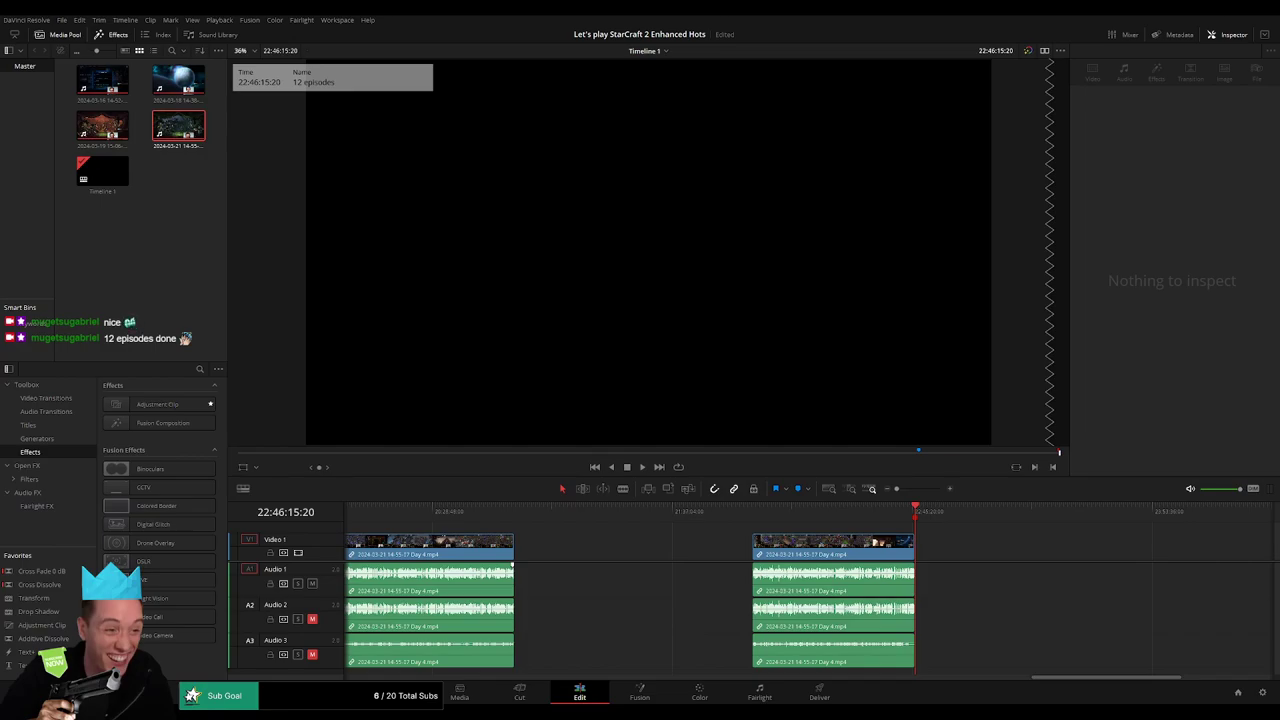
key(ctrl+s)
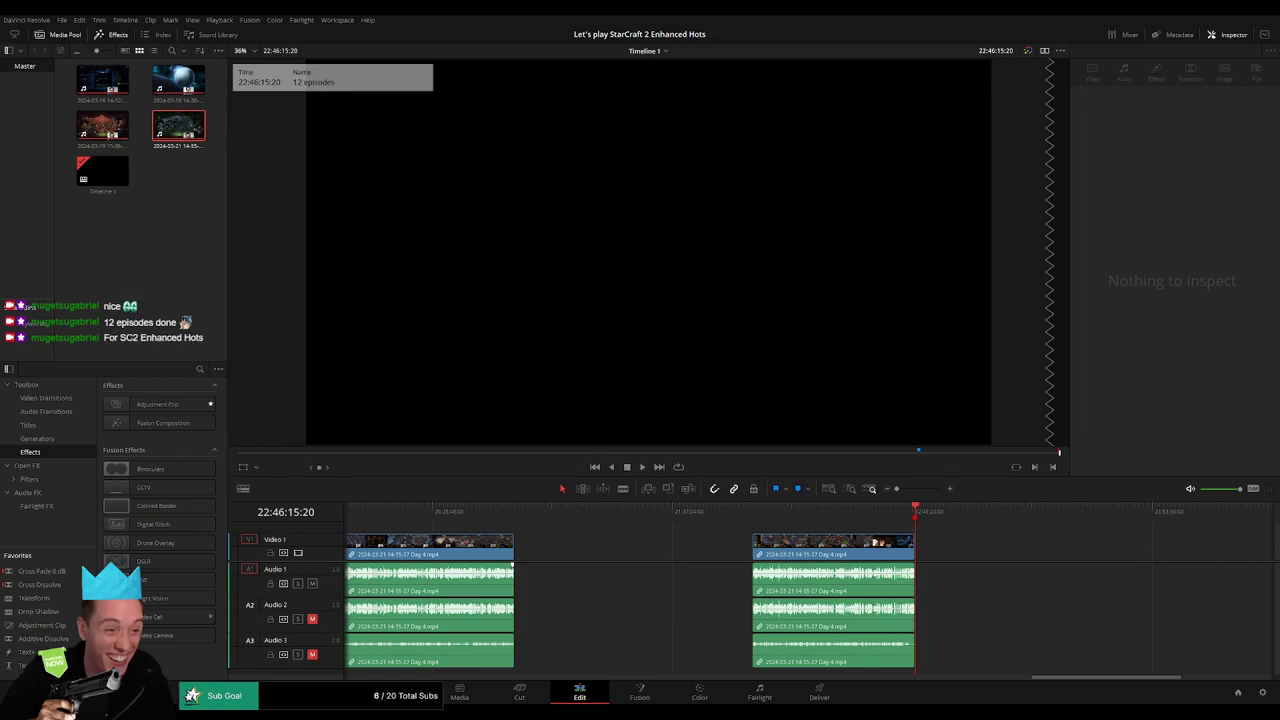
key(shift+8)
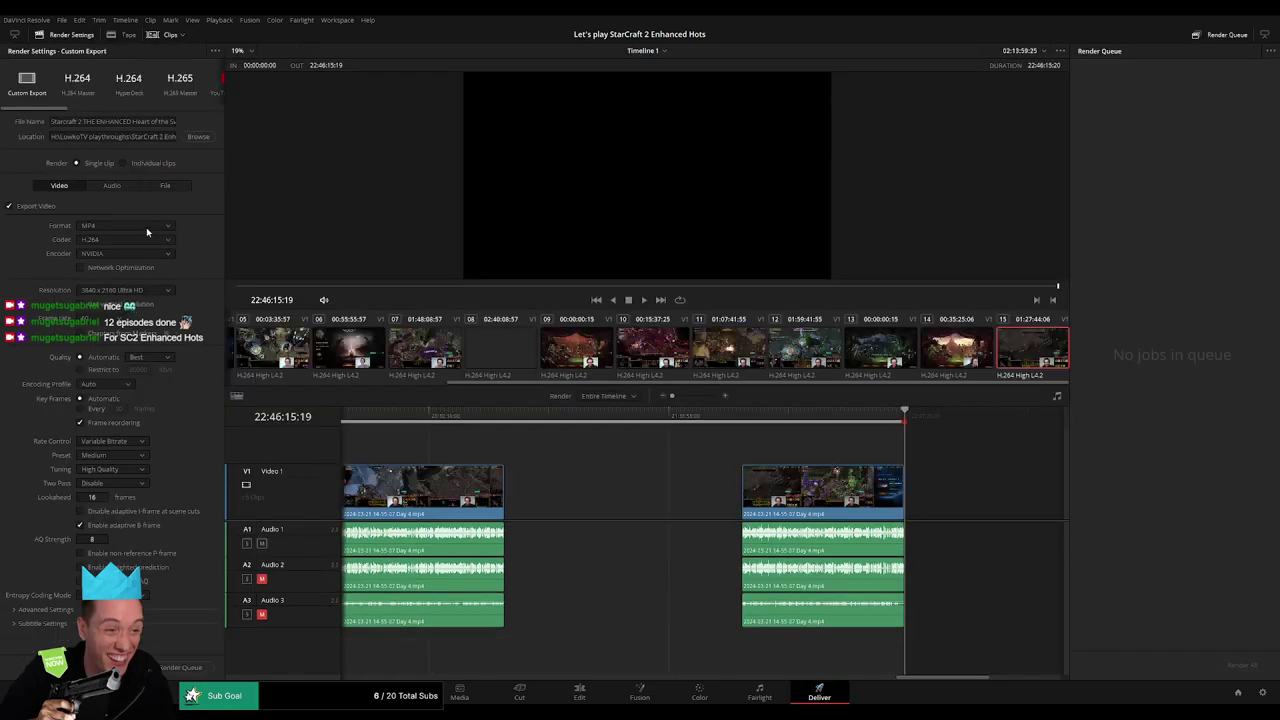
Step: Set the Deliver page export resolution to Custom
click(141, 290)
click(108, 314)
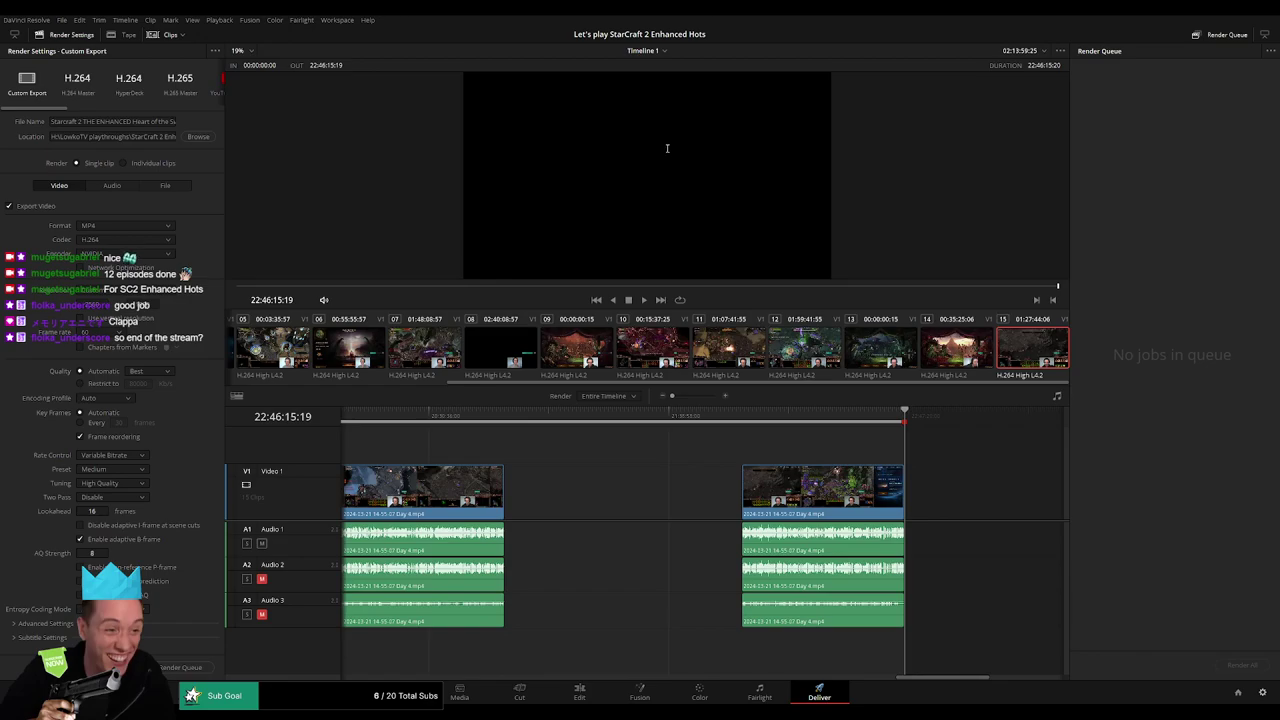
click(867, 621)
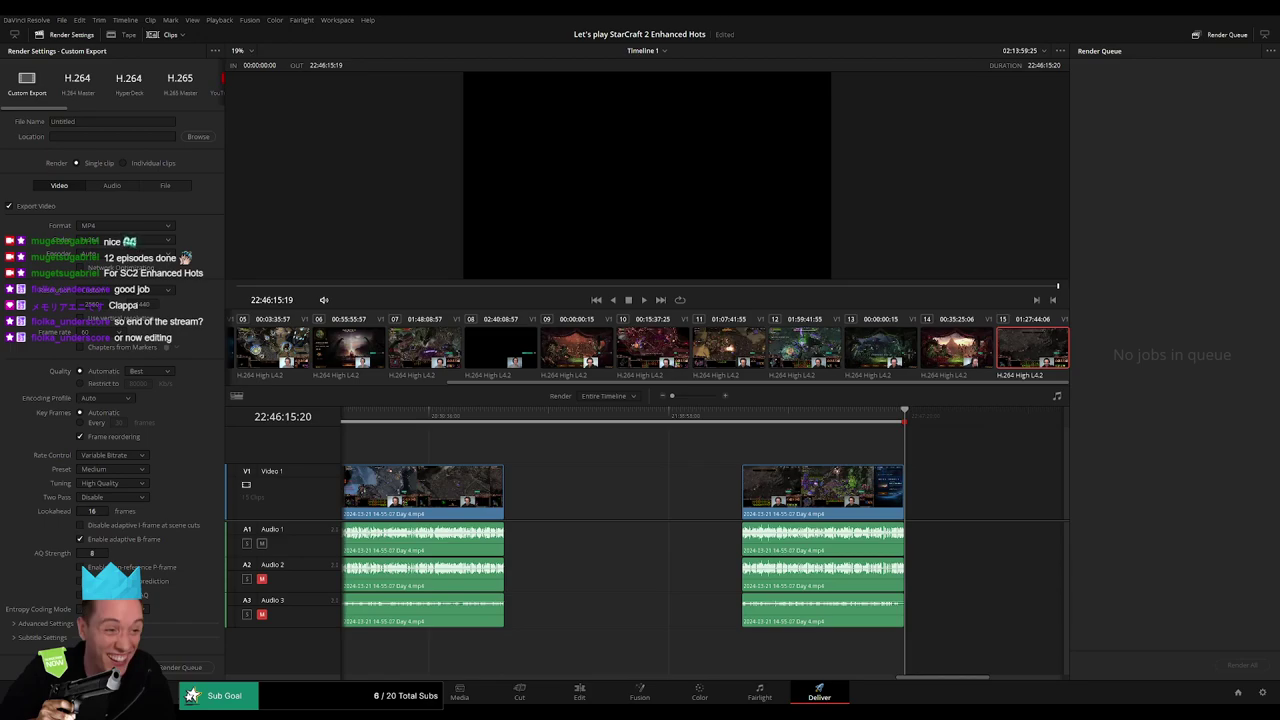
Step: Replace the Untitled file name with the pasted StarCraft 2 Heart of the Swarm episode title
click(617, 496)
click(100, 121)
key(BackSpace)
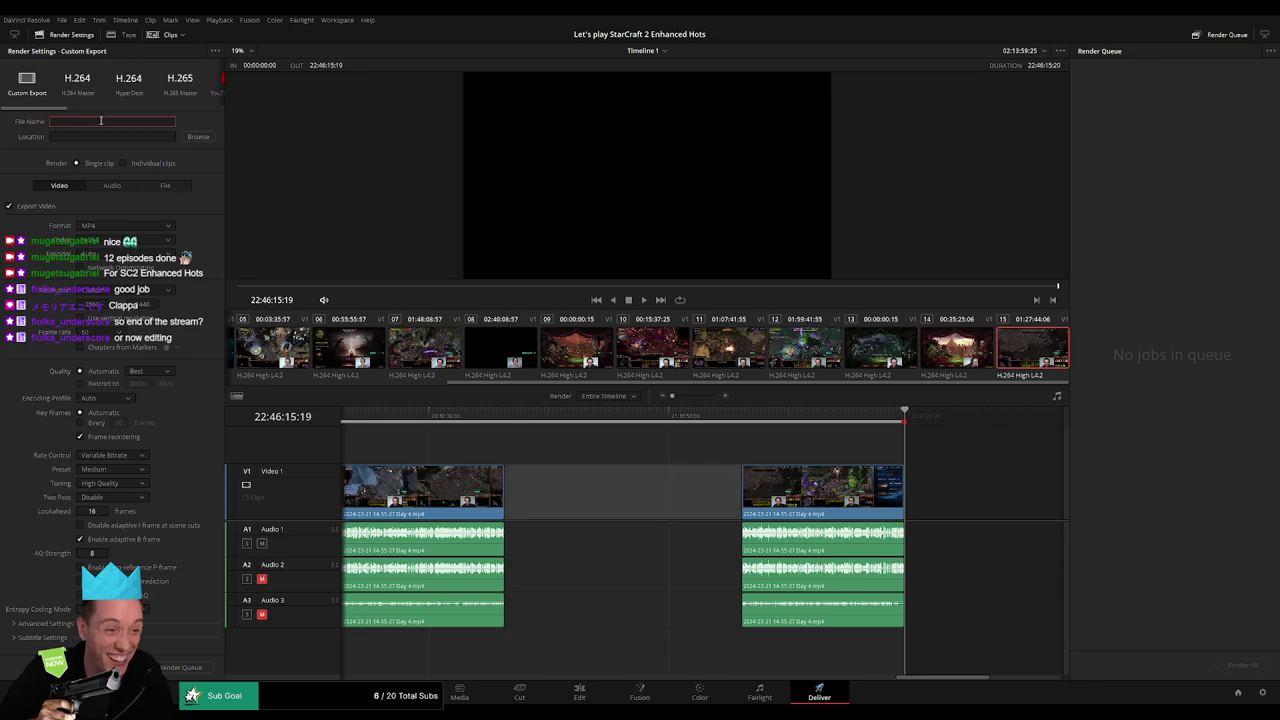
key(ctrl+v)
Step: Clean up the title's brackets and spacing so it ends in 'Ep 1', then confirm
key(BackSpace)
key(Left)
key(BackSpace)
key(BackSpace)
key(BackSpace)
key(Left)
key(Left)
key(Left)
click(86, 121)
key(BackSpace)
key(BackSpace)
text(2)
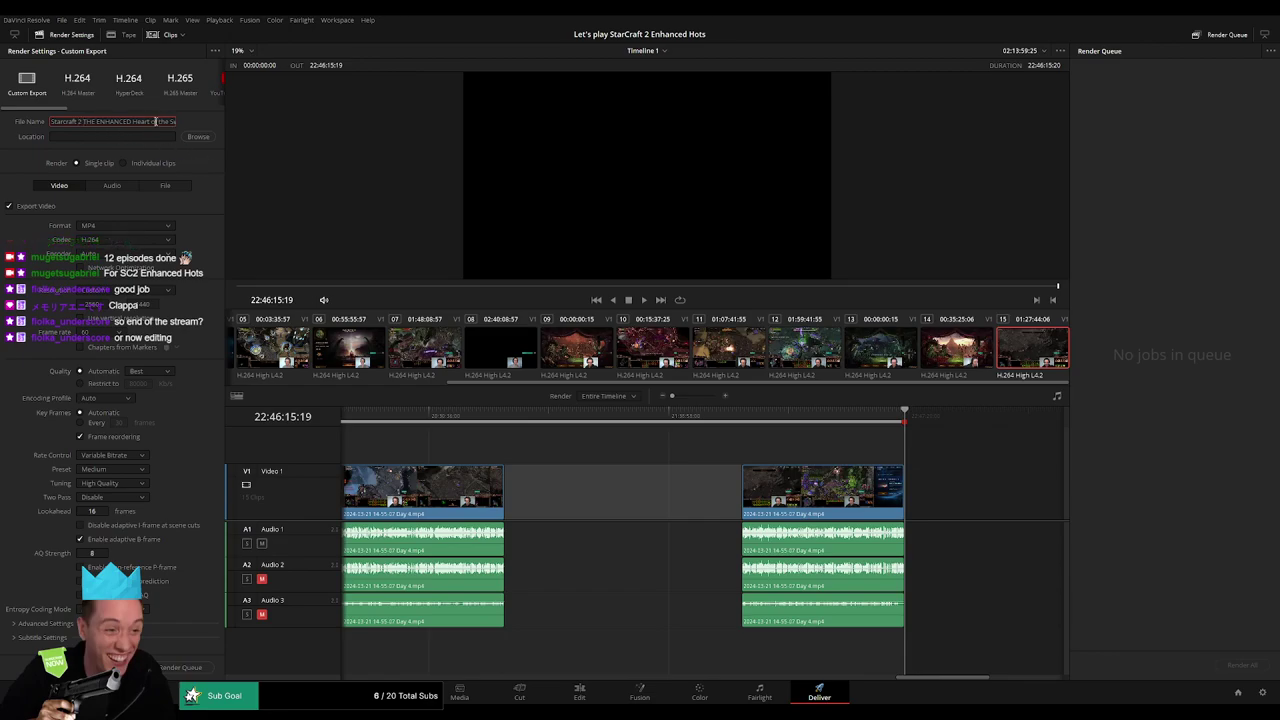
key(Right)
key(Right)
key(Right)
key(Right)
key(Right)
key(Right)
key(Right)
key(Right)
key(Right)
key(Return)
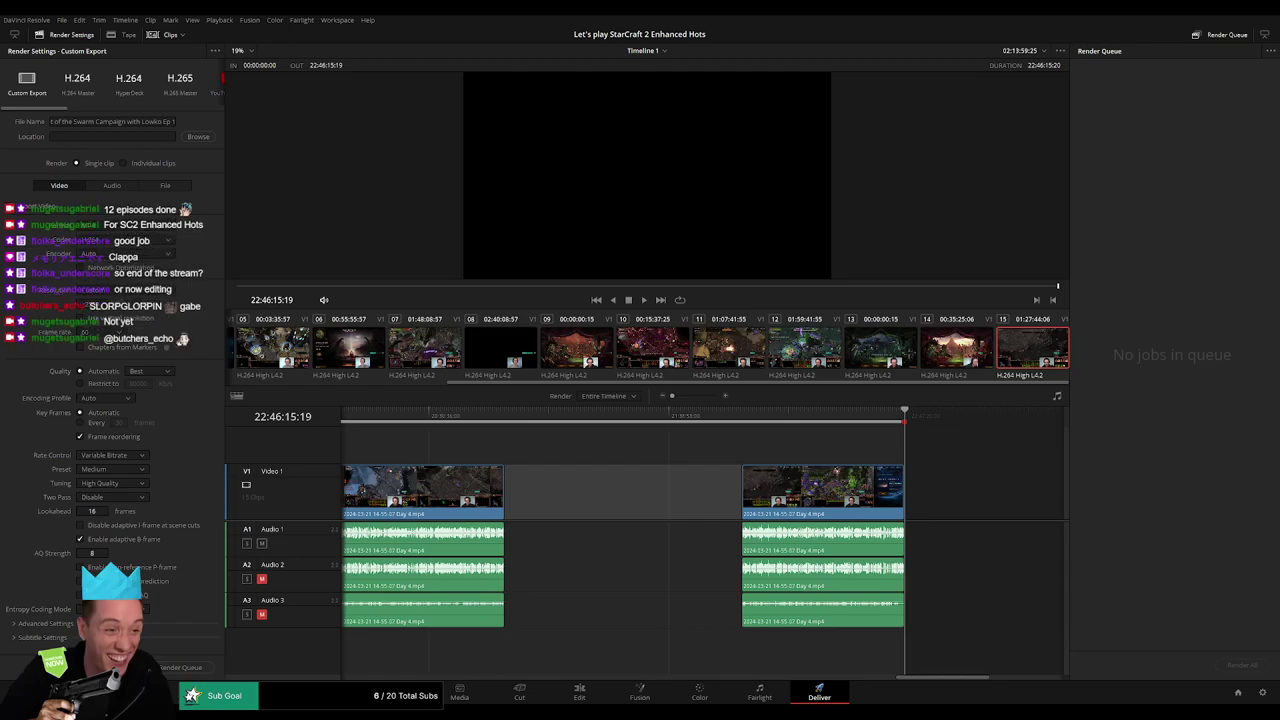
Step: Change the video quality's Restrict to bitrate from 80000 to 24000 Kb/s
click(613, 501)
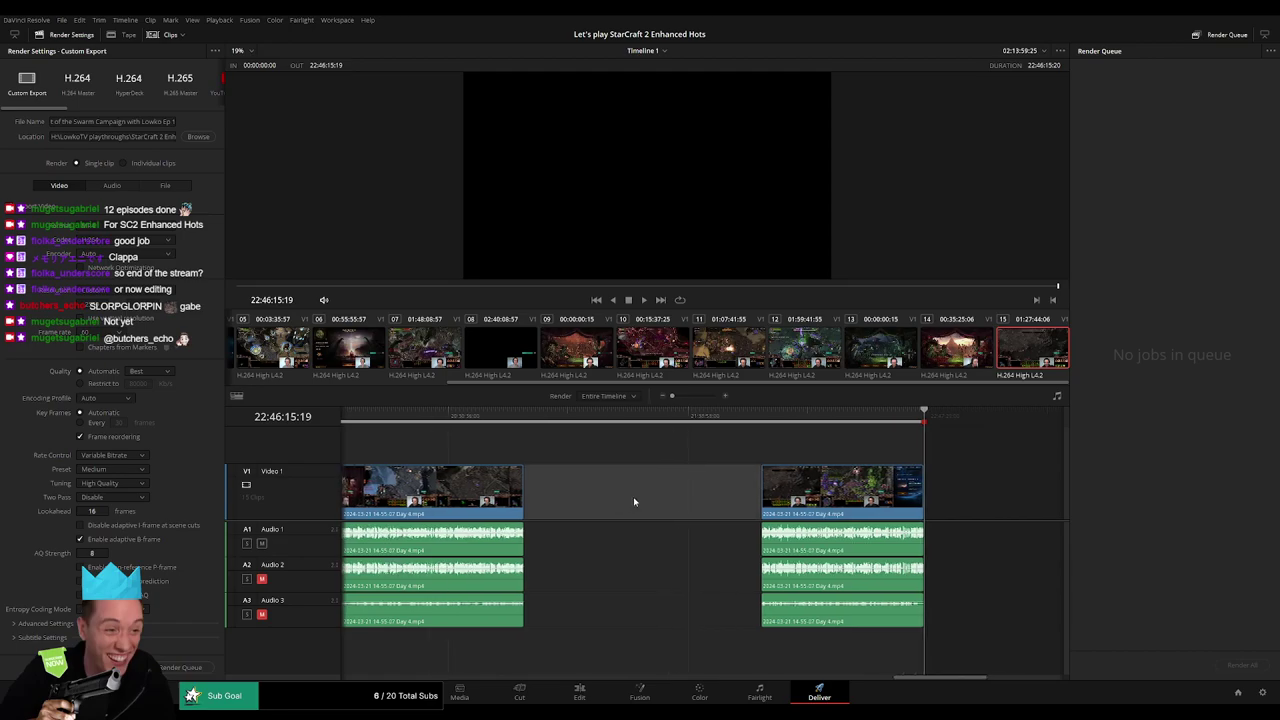
click(137, 384)
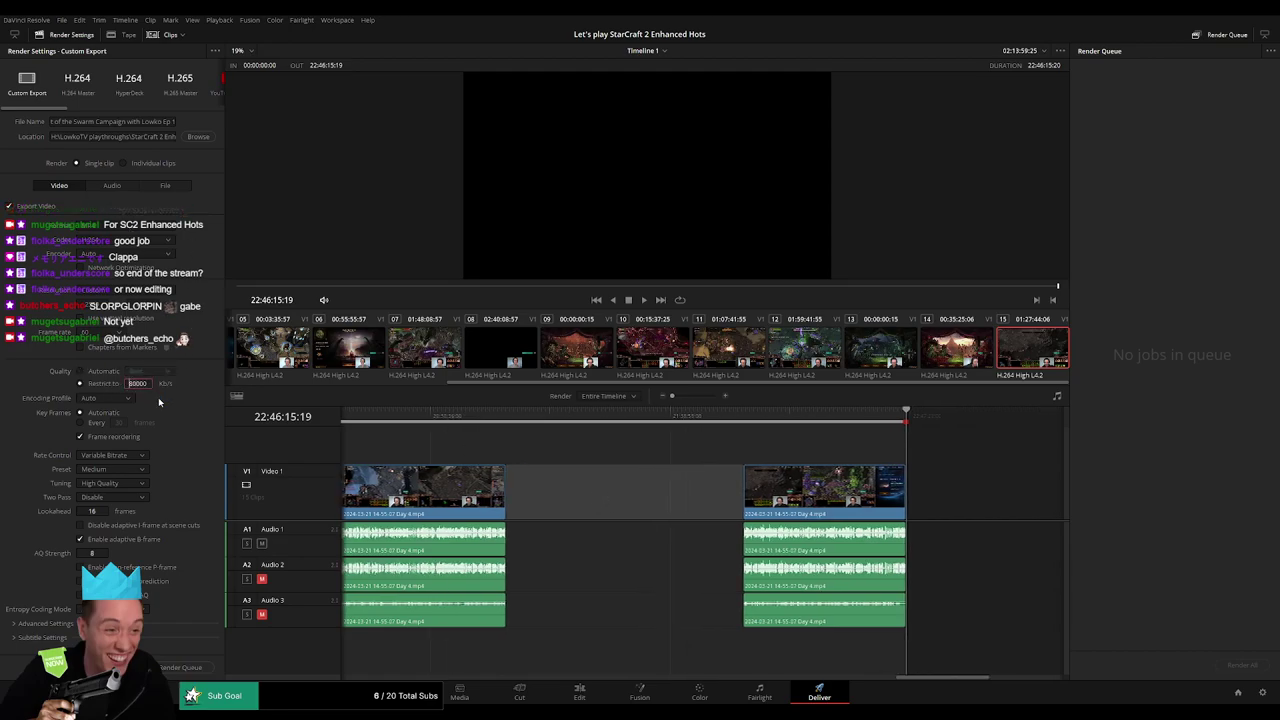
key(Delete)
text(2)
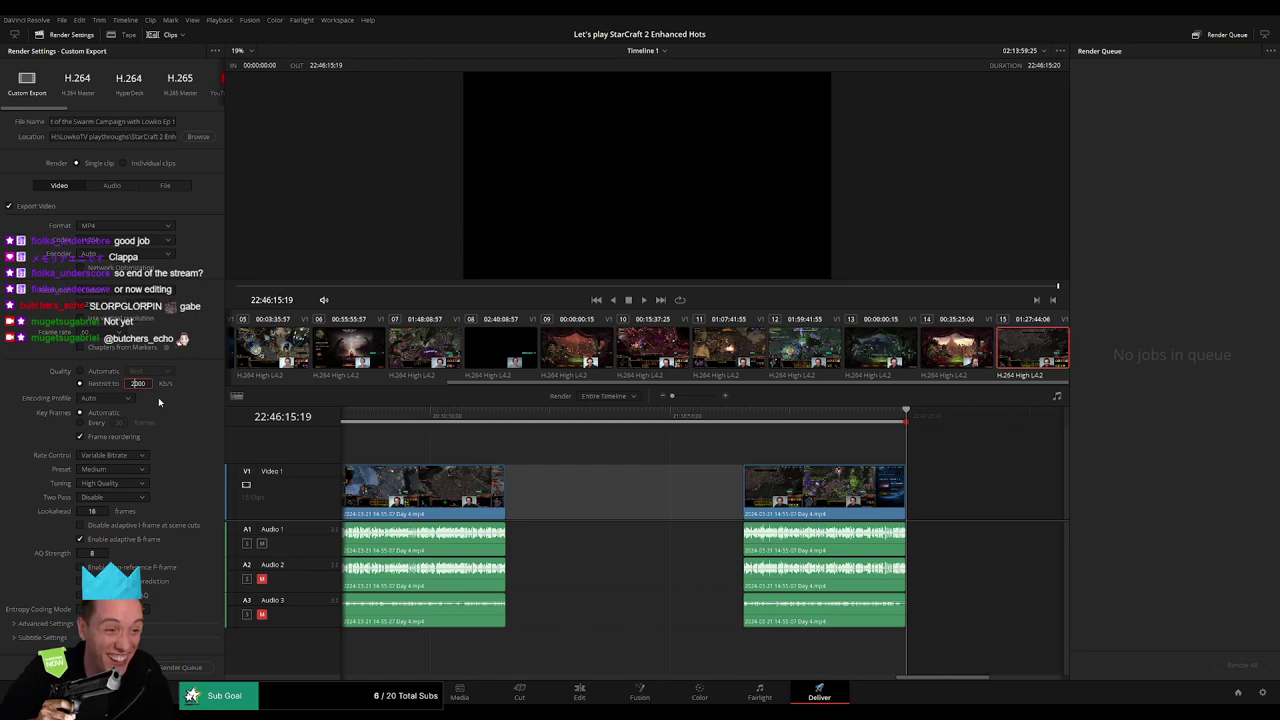
text(3)
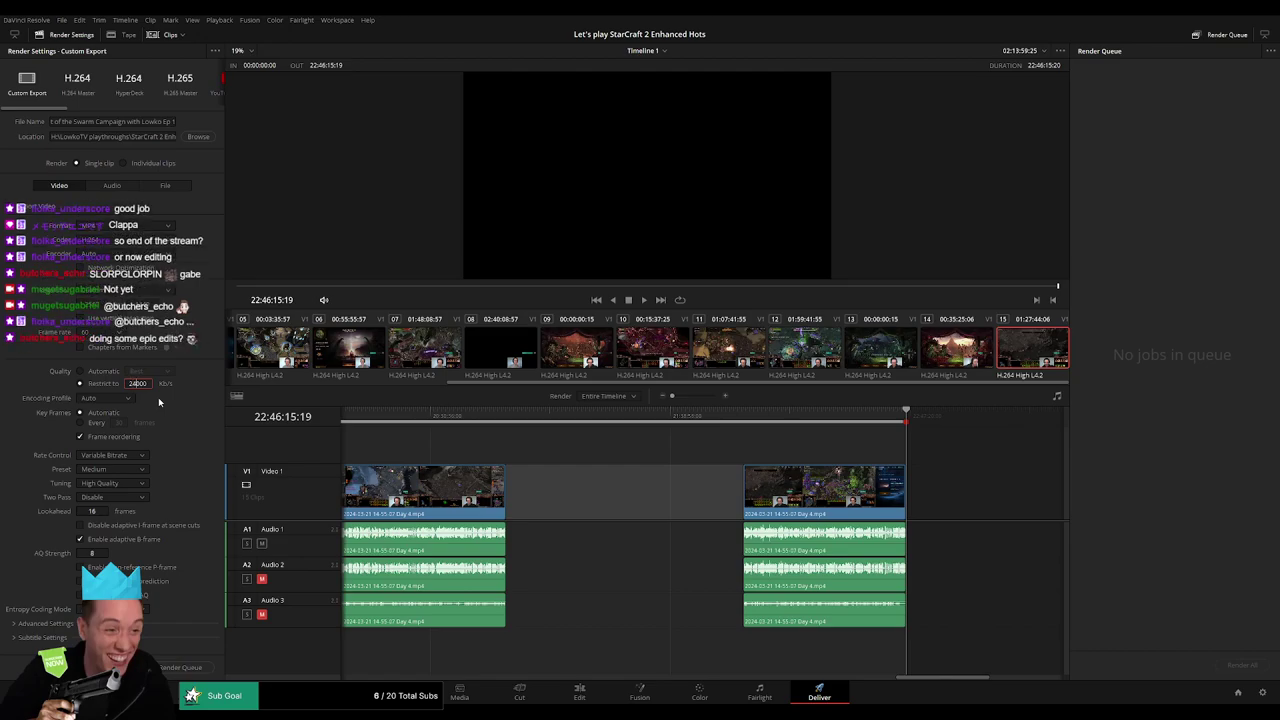
key(BackSpace)
text(4)
key(Return)
scroll(893, 666, left, 3)
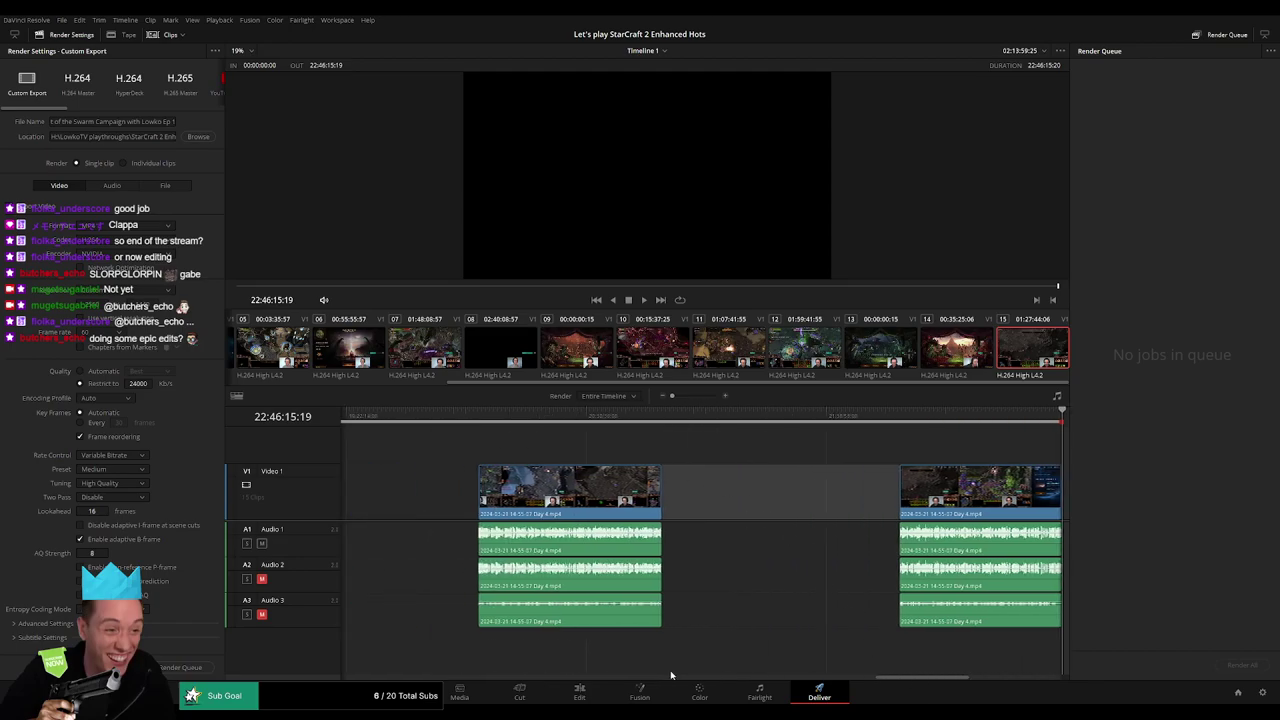
Step: Mark from the timeline start to the end of clip 01 and queue it as Swarm Campaign Ep 1
drag(920, 682, 390, 680)
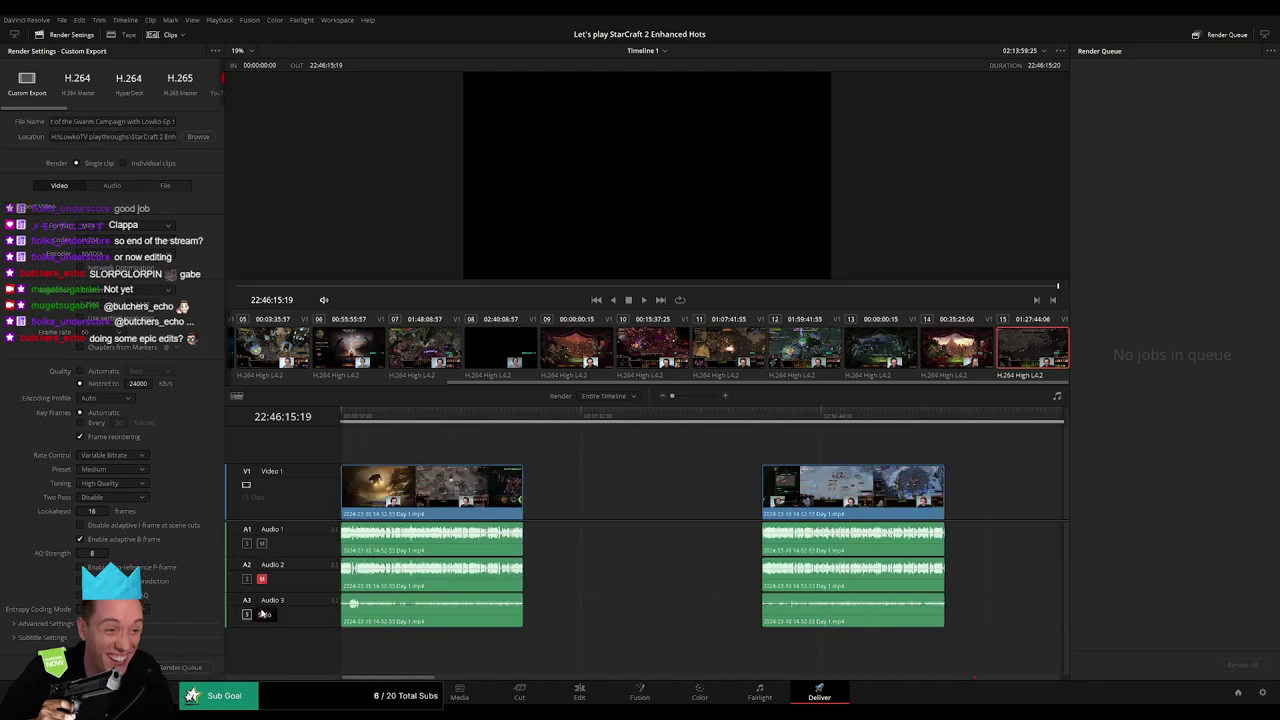
key(Home)
key(x)
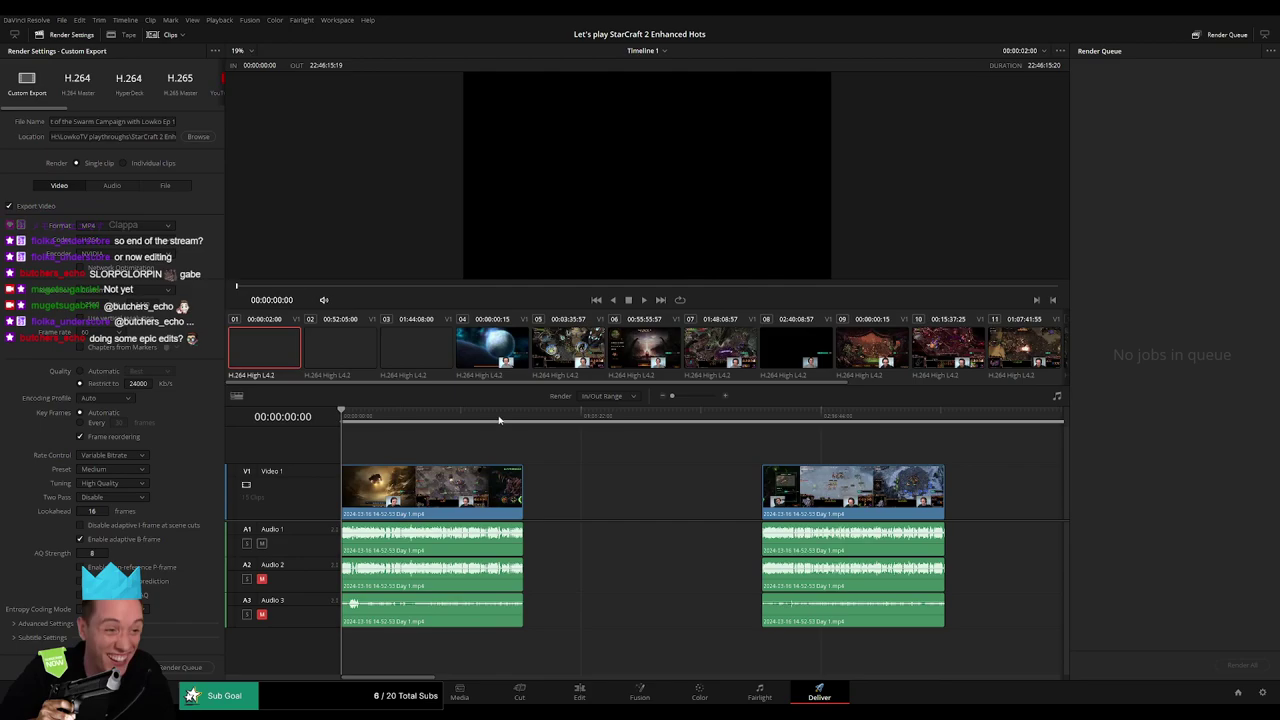
key(Down)
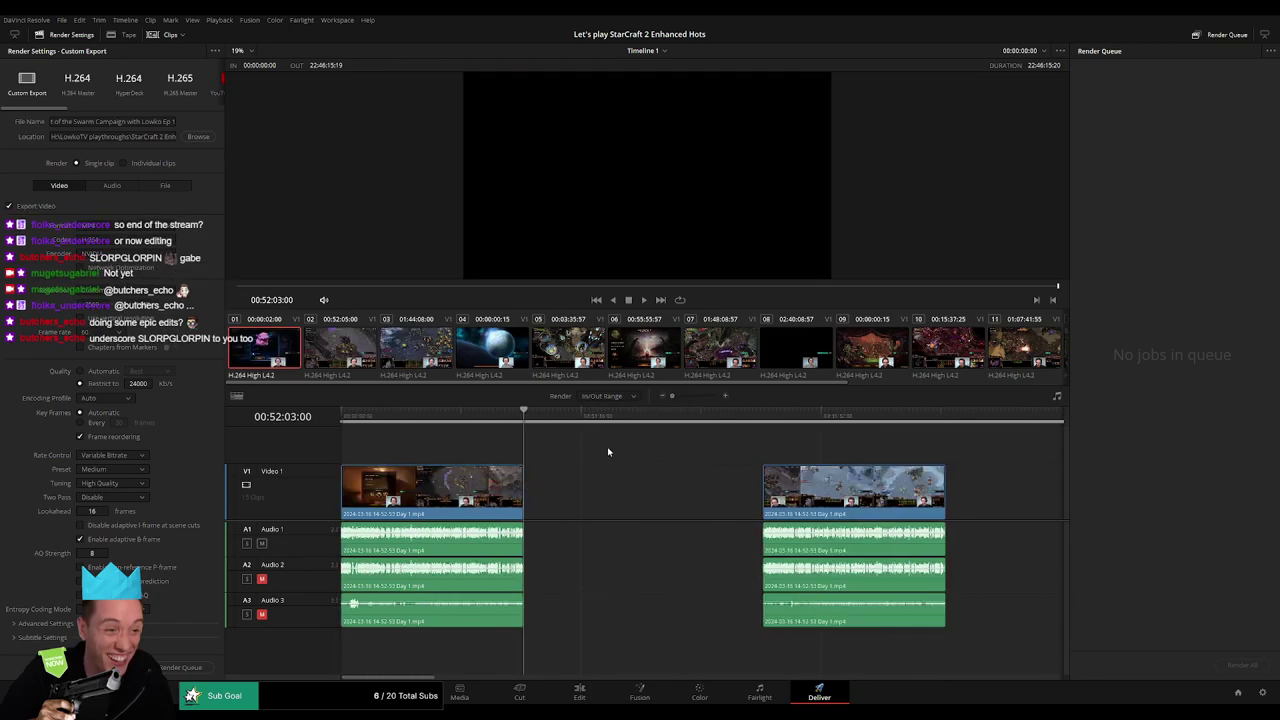
key(o)
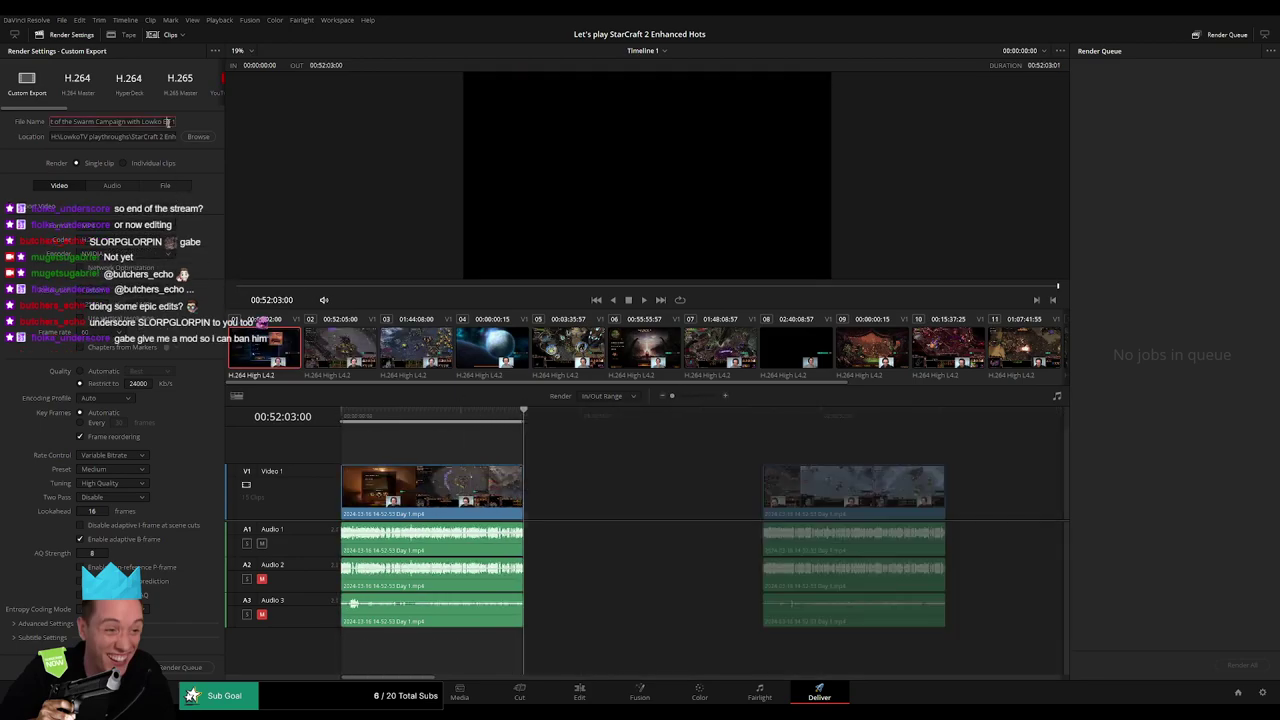
text(1)
click(584, 468)
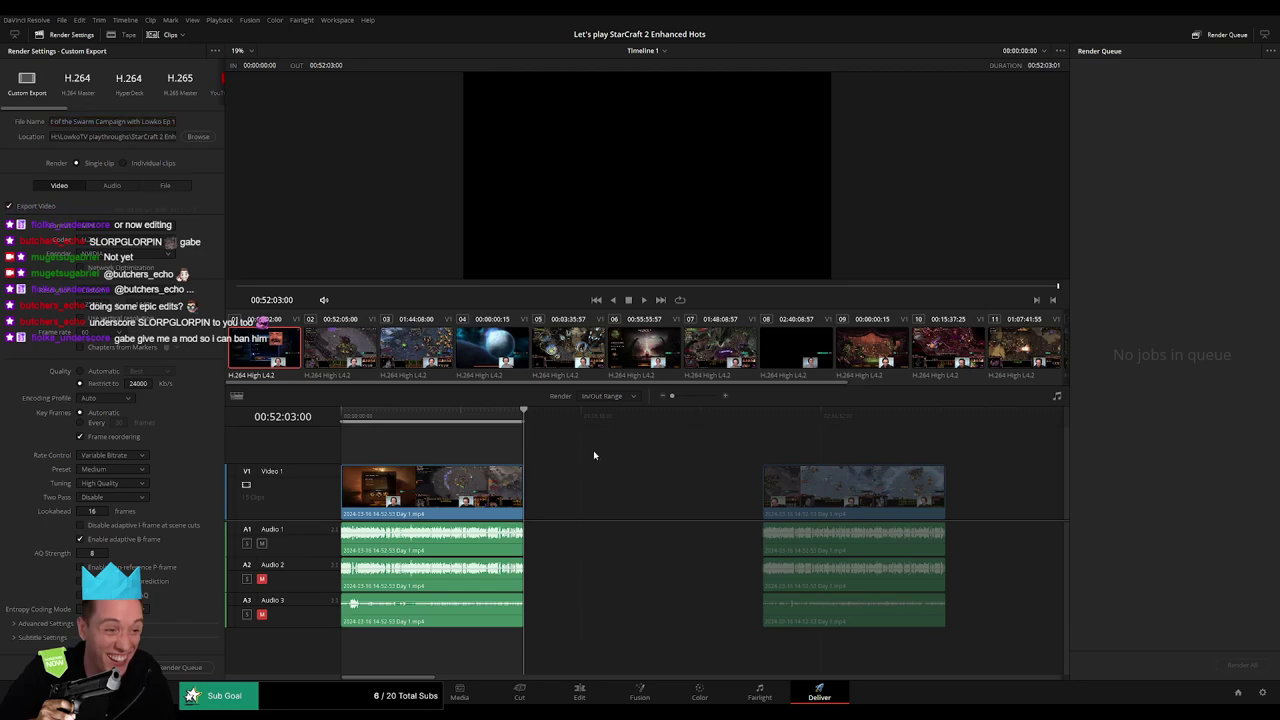
click(199, 669)
Step: Mark the second clip's range, rename the output to Ep 2, and queue it
scroll(751, 513, right, 3)
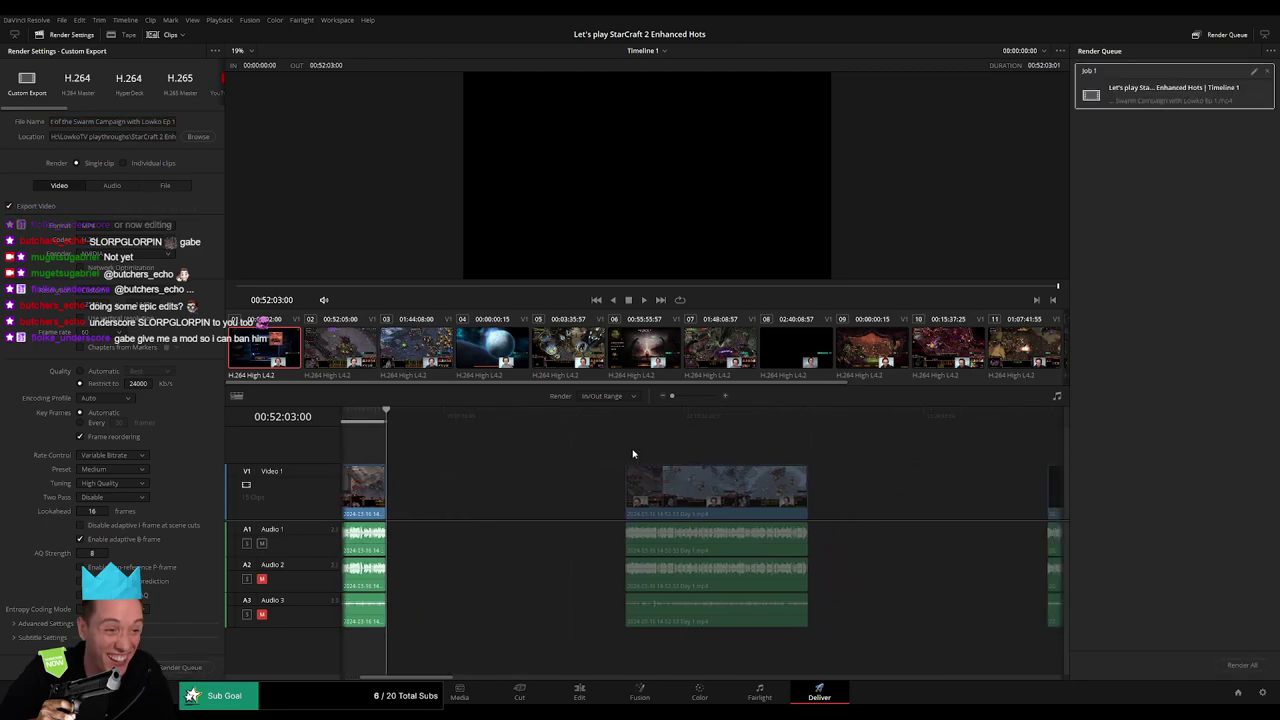
click(626, 420)
scroll(688, 443, right, 2)
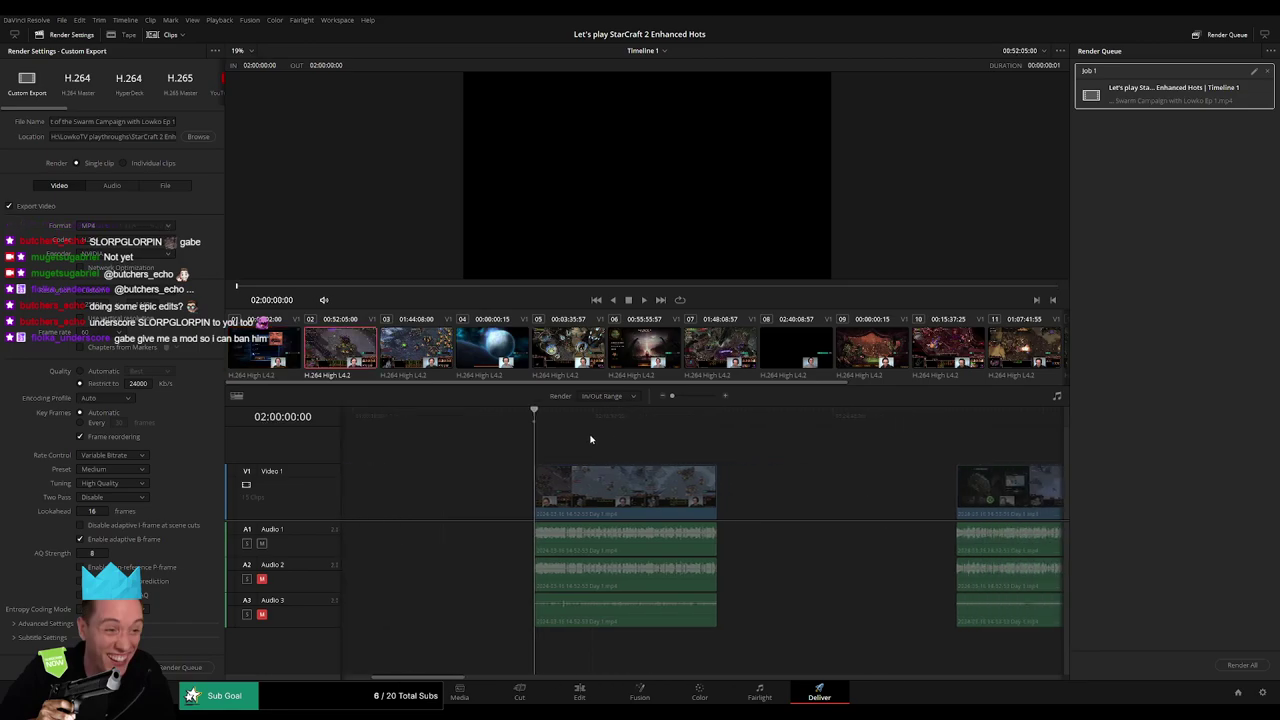
drag(757, 418, 725, 441)
key(o)
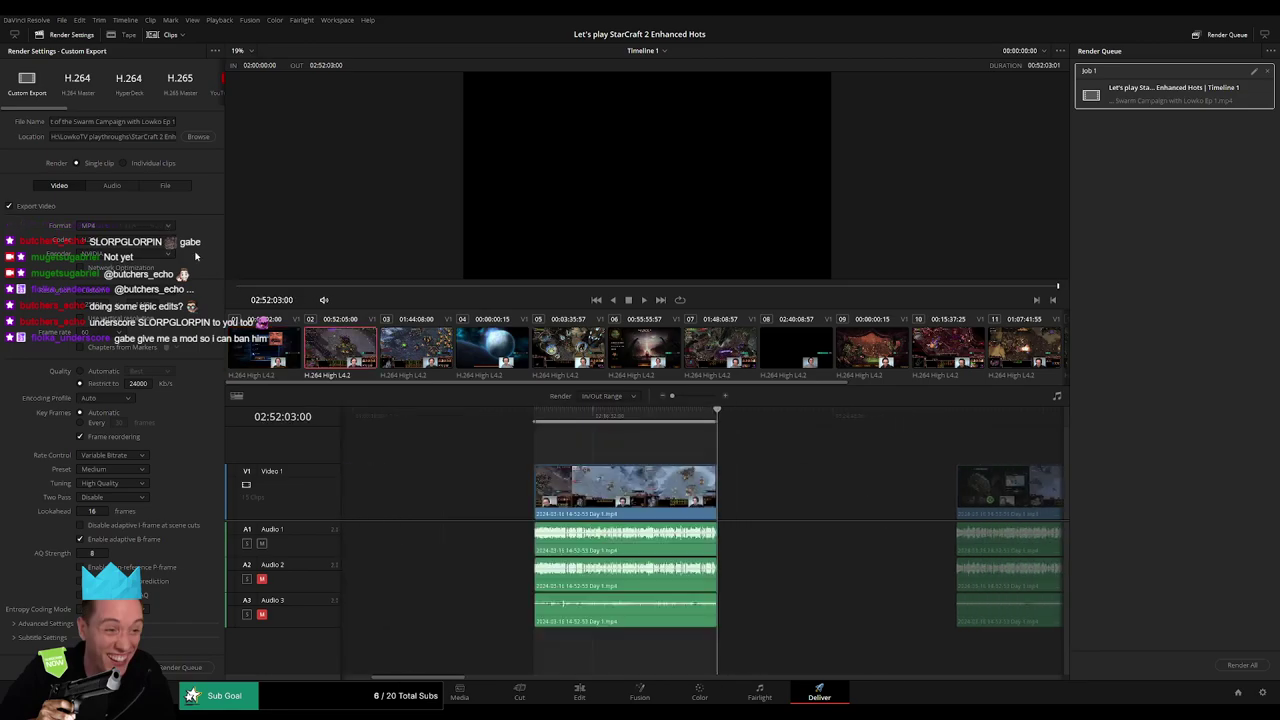
click(172, 123)
key(BackSpace)
text(2)
click(185, 667)
Step: Mark the next clip's range, rename the output to Ep 3, and queue it
scroll(506, 466, right, 5)
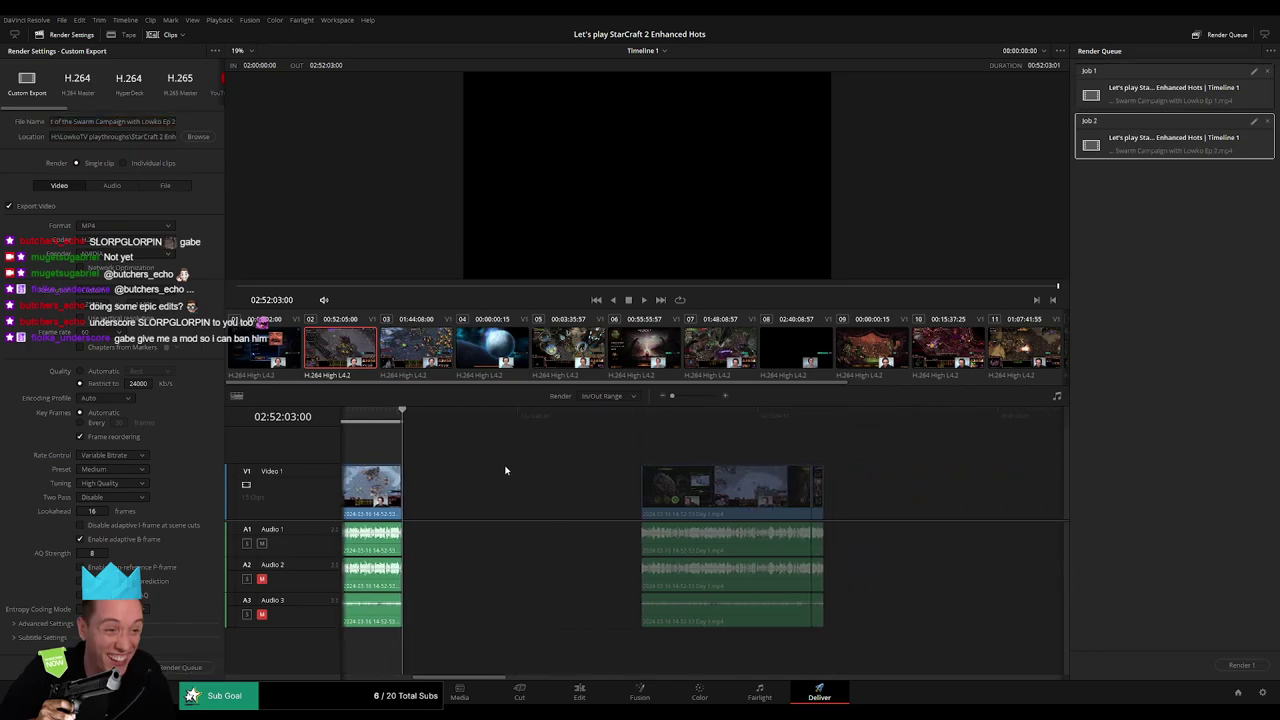
click(604, 420)
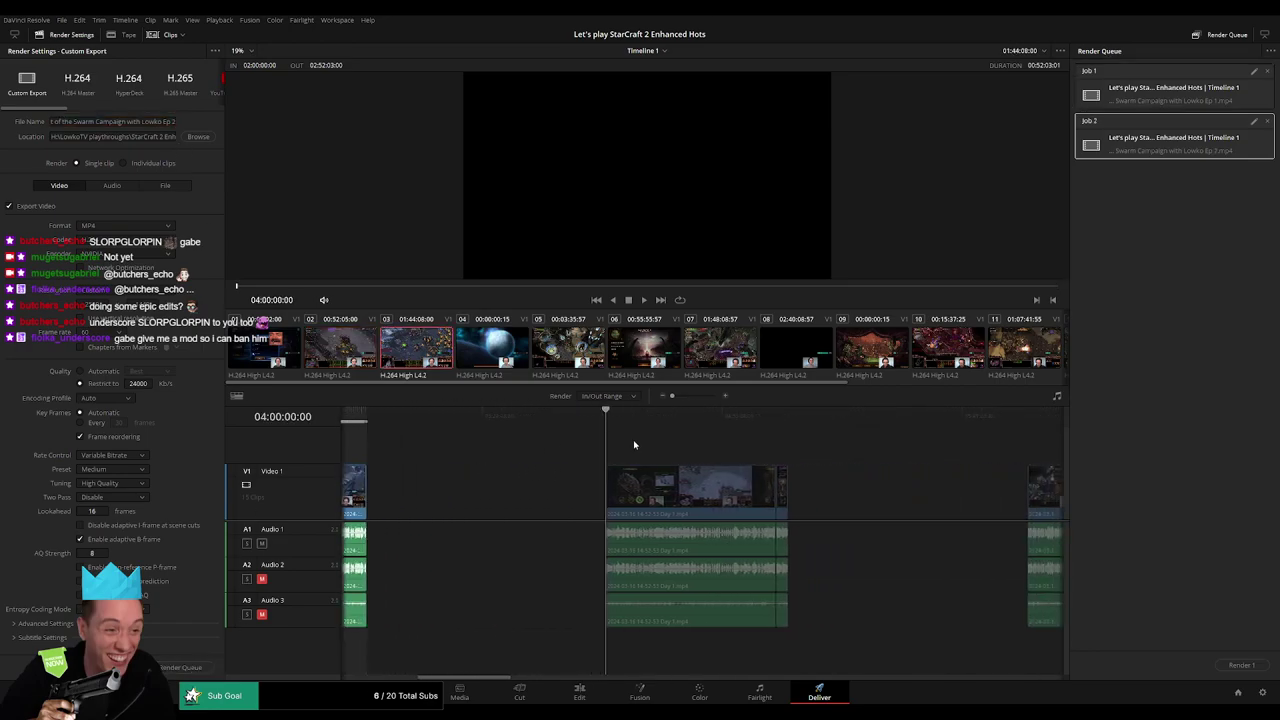
scroll(633, 444, right, 3)
click(610, 414)
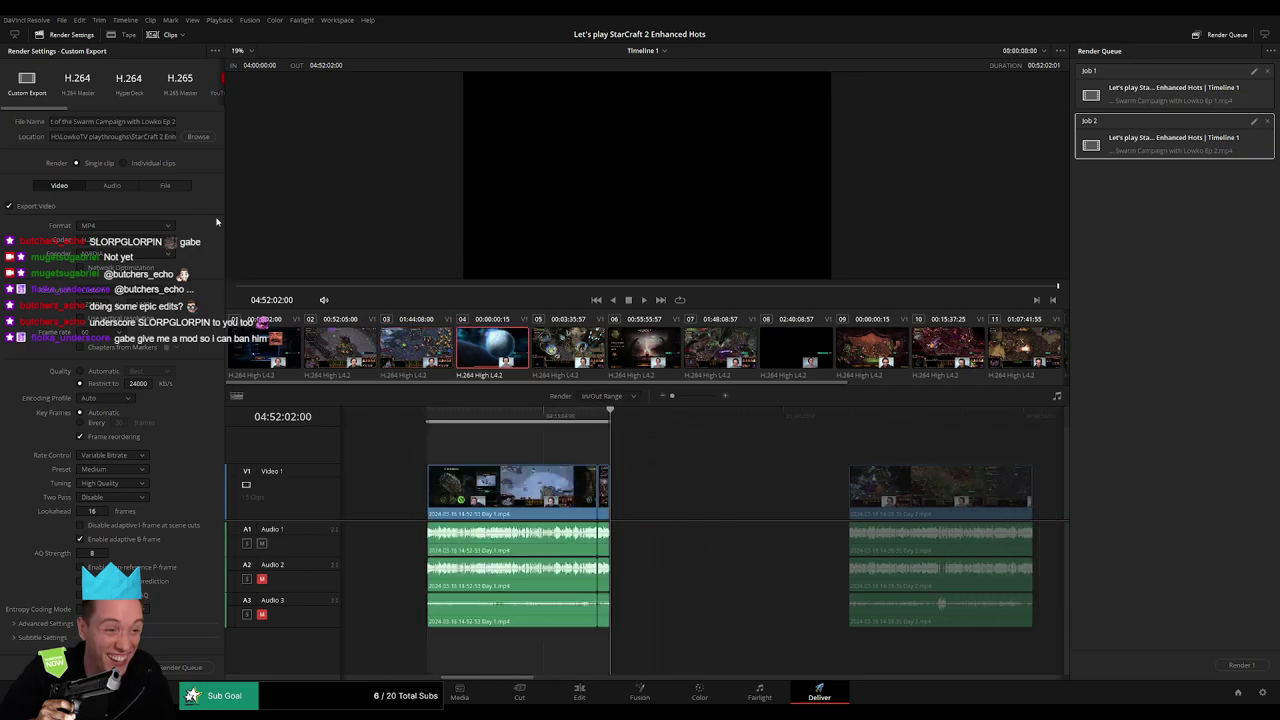
click(170, 121)
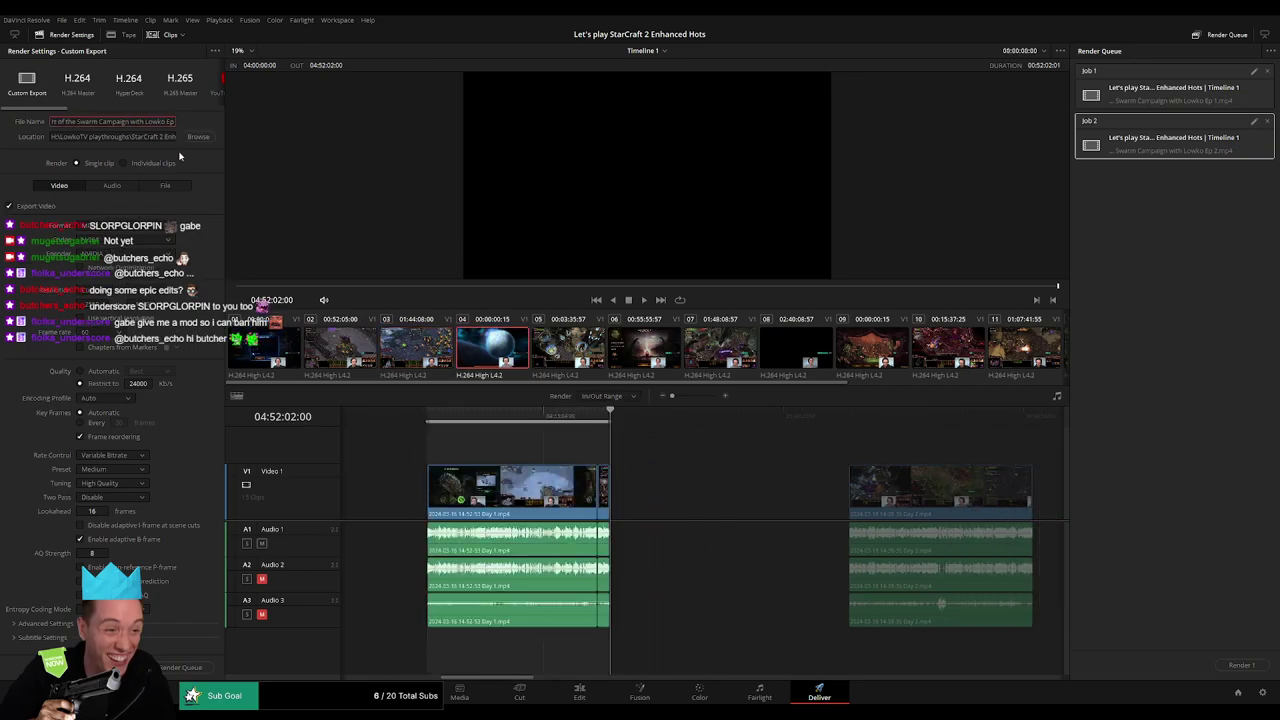
key(BackSpace)
text(3)
click(180, 667)
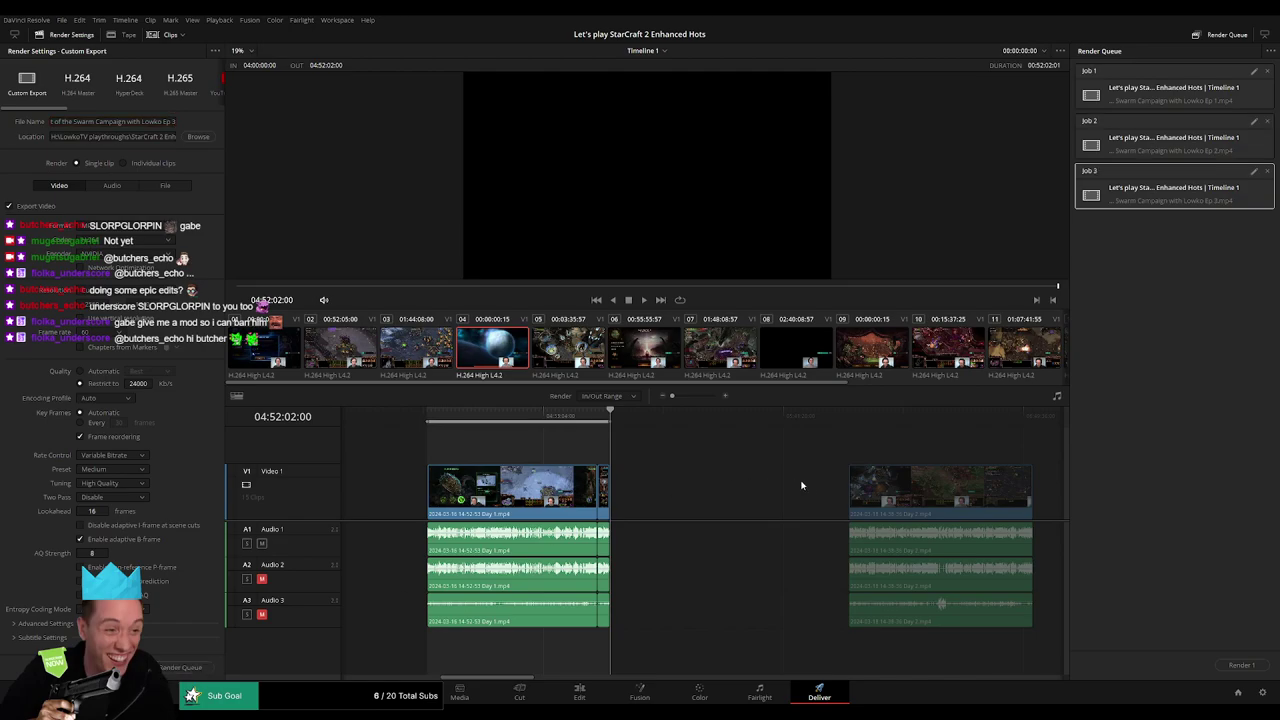
Step: Set the range to clip 05, rename the output to Ep 4, and queue it
scroll(700, 475, right, 4)
click(605, 430)
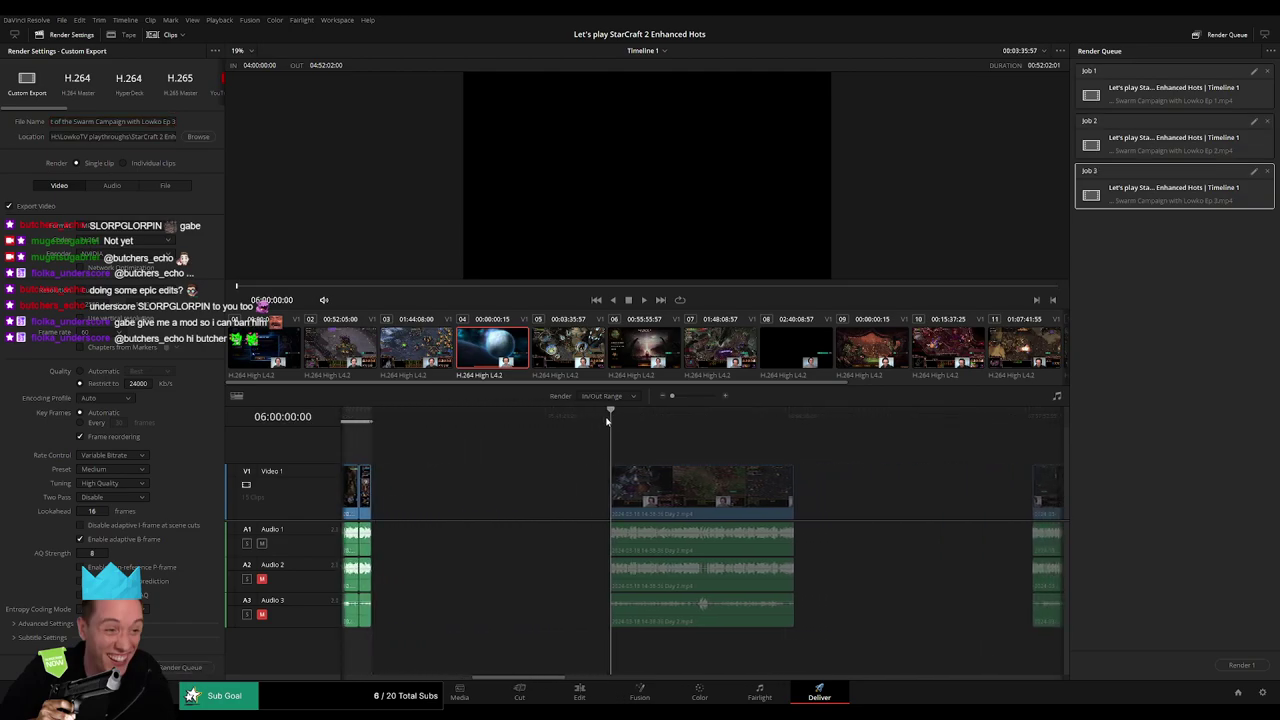
key(Down)
key(o)
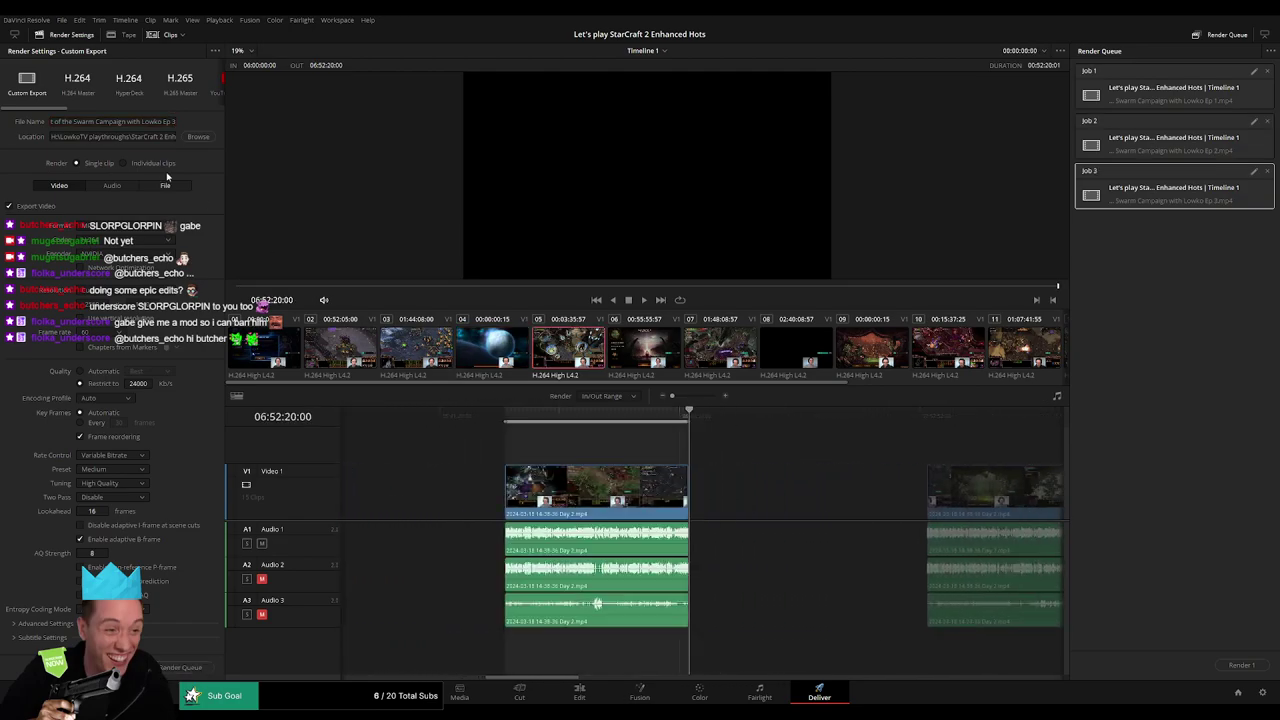
click(170, 123)
key(BackSpace)
text(4)
click(193, 670)
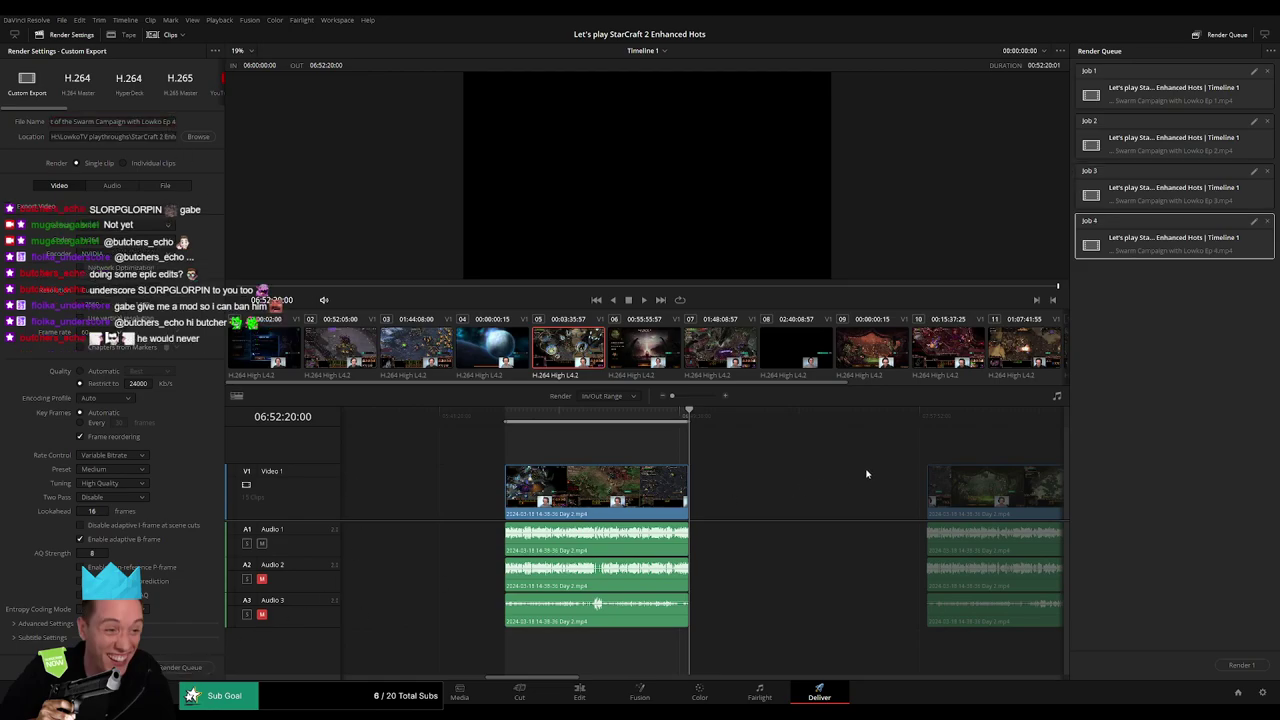
Step: Set the range to clip 06, rename the output to Ep 5, and queue it
scroll(600, 450, down, 5)
drag(604, 424, 624, 424)
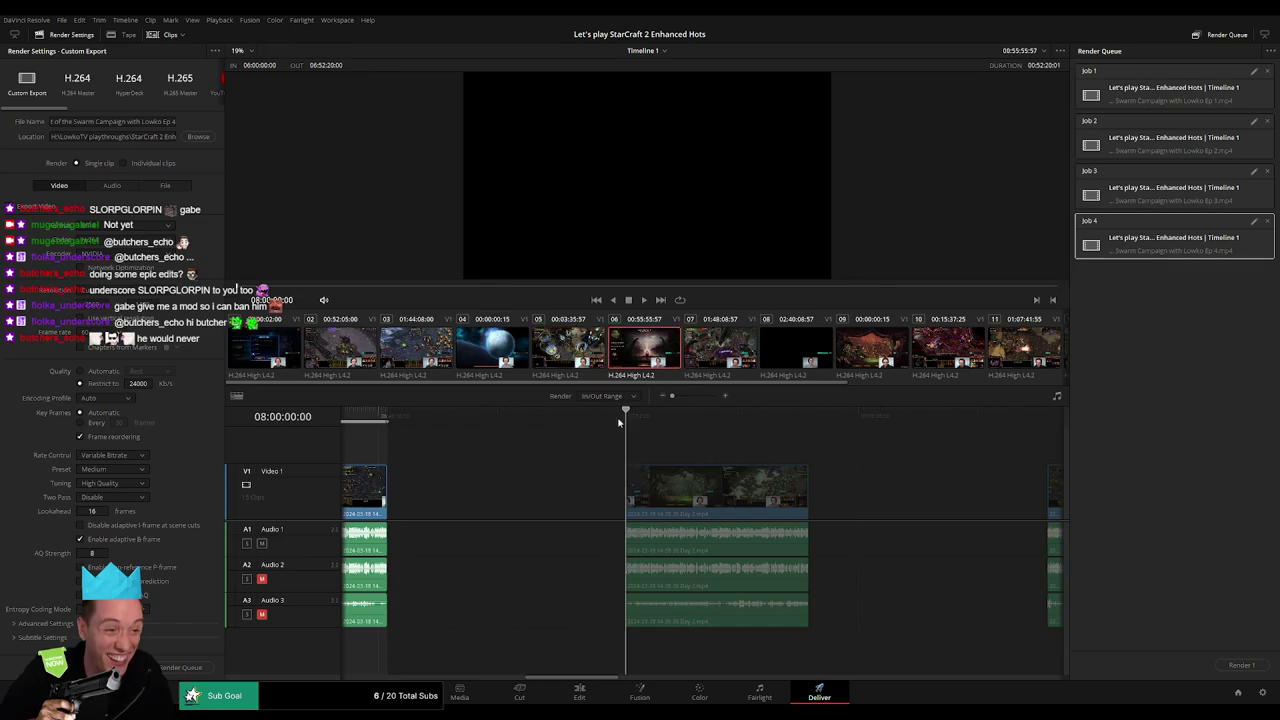
click(748, 415)
key(Up)
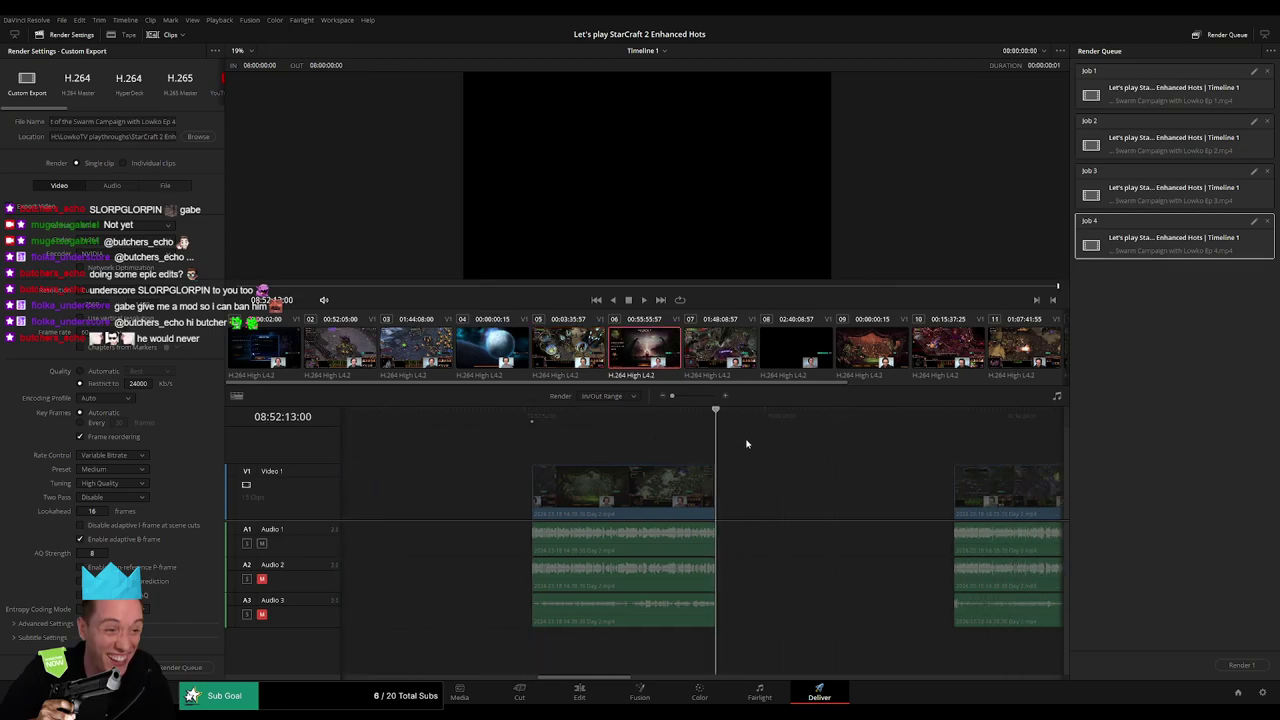
key(o)
click(171, 119)
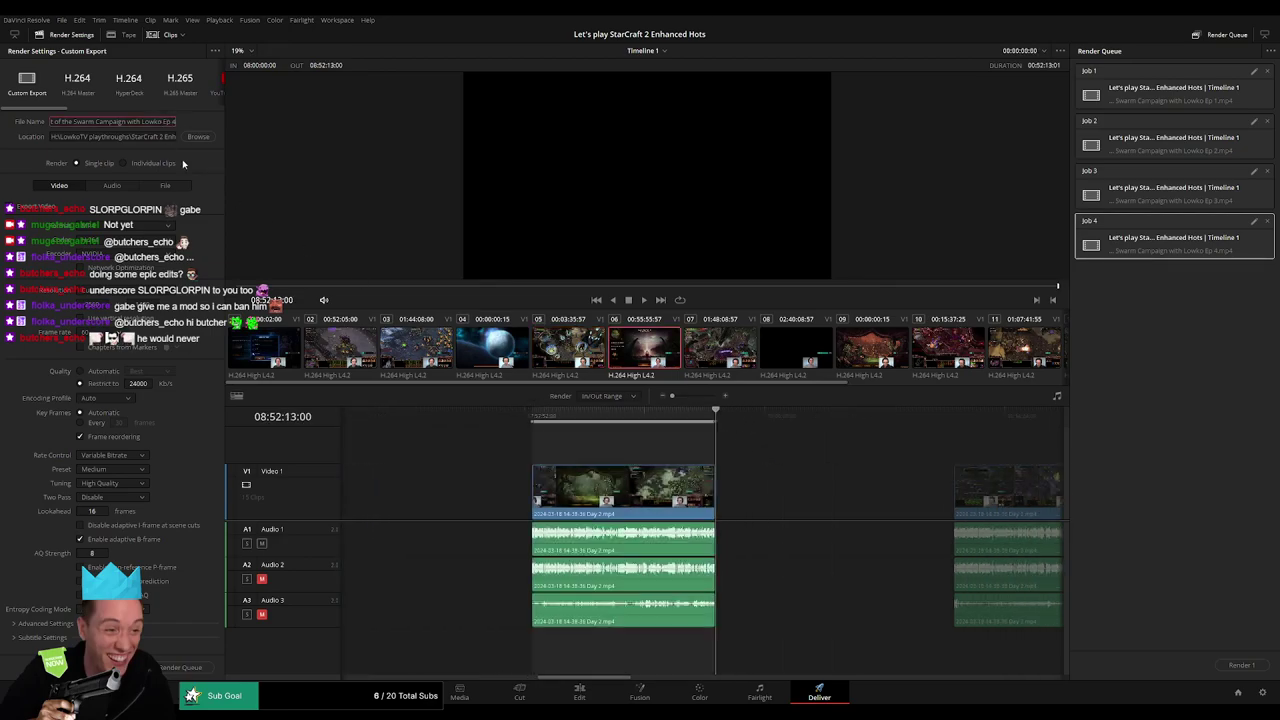
key(BackSpace)
text(5)
click(181, 667)
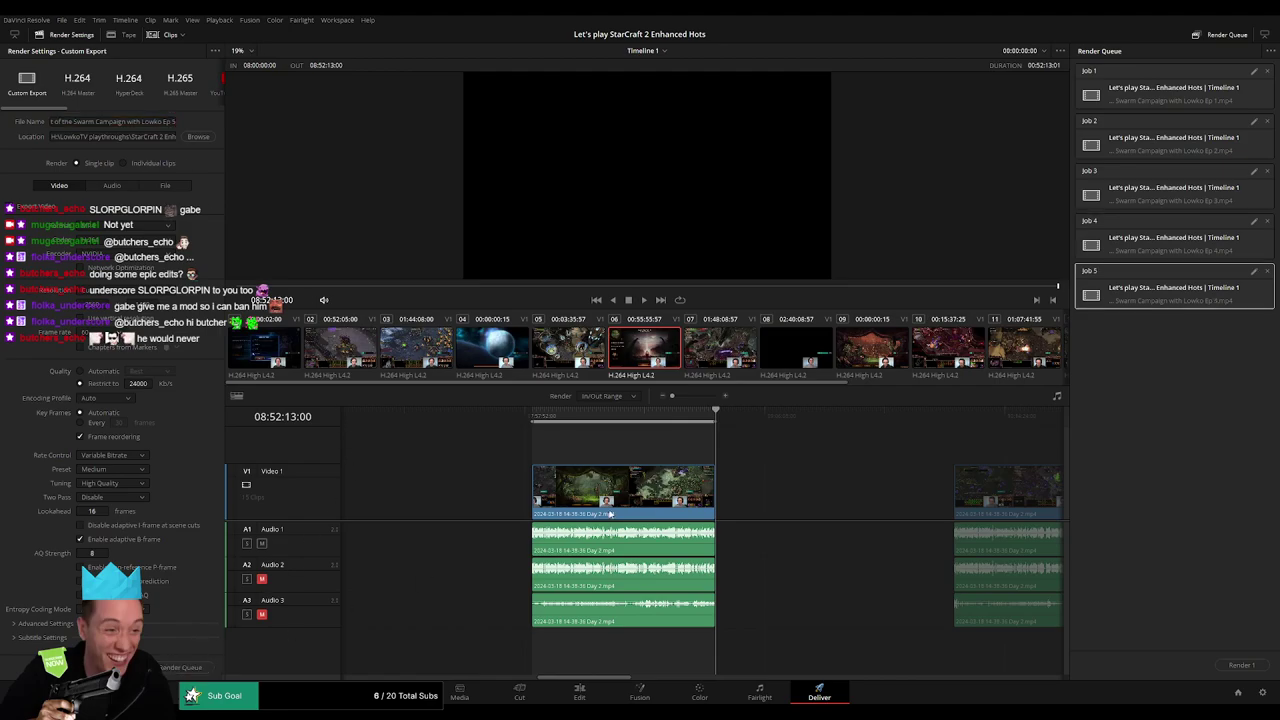
Step: Mark in and out points on the next clip and queue it as Ep 6
scroll(574, 434, right, 3)
scroll(574, 434, right, 2)
drag(612, 418, 626, 418)
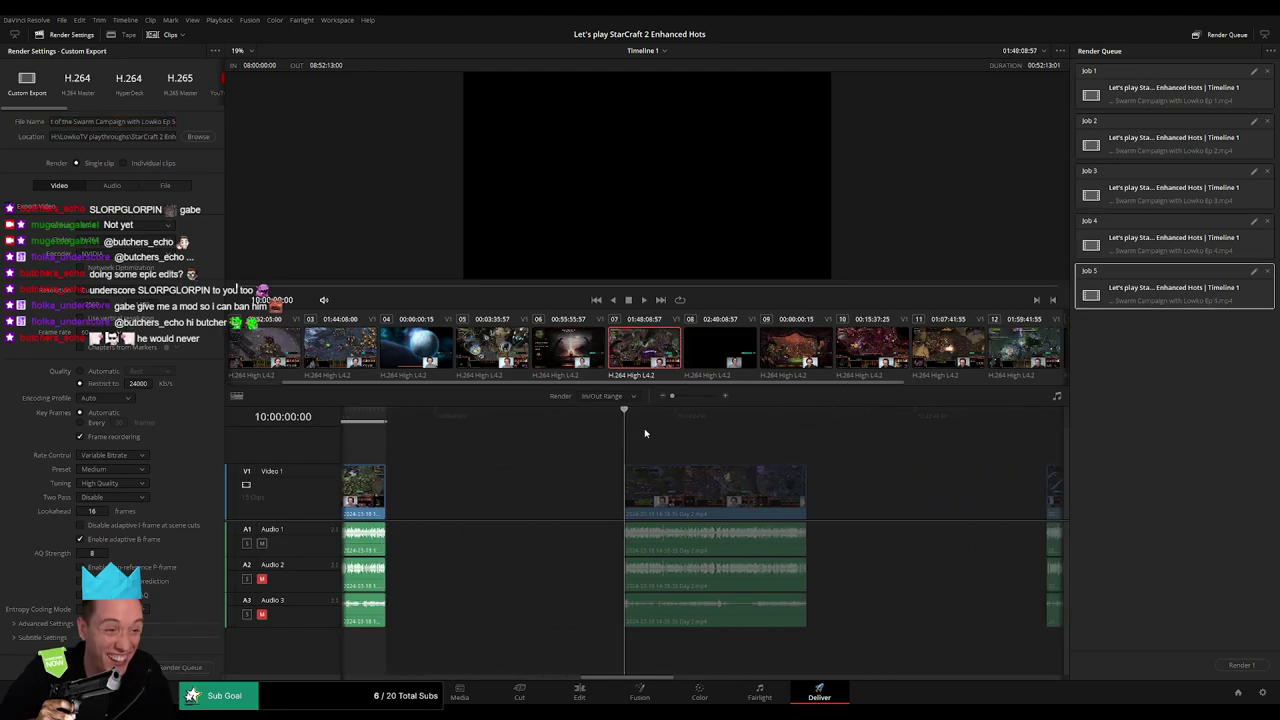
key(i)
scroll(701, 433, right, 2)
key(Down)
key(o)
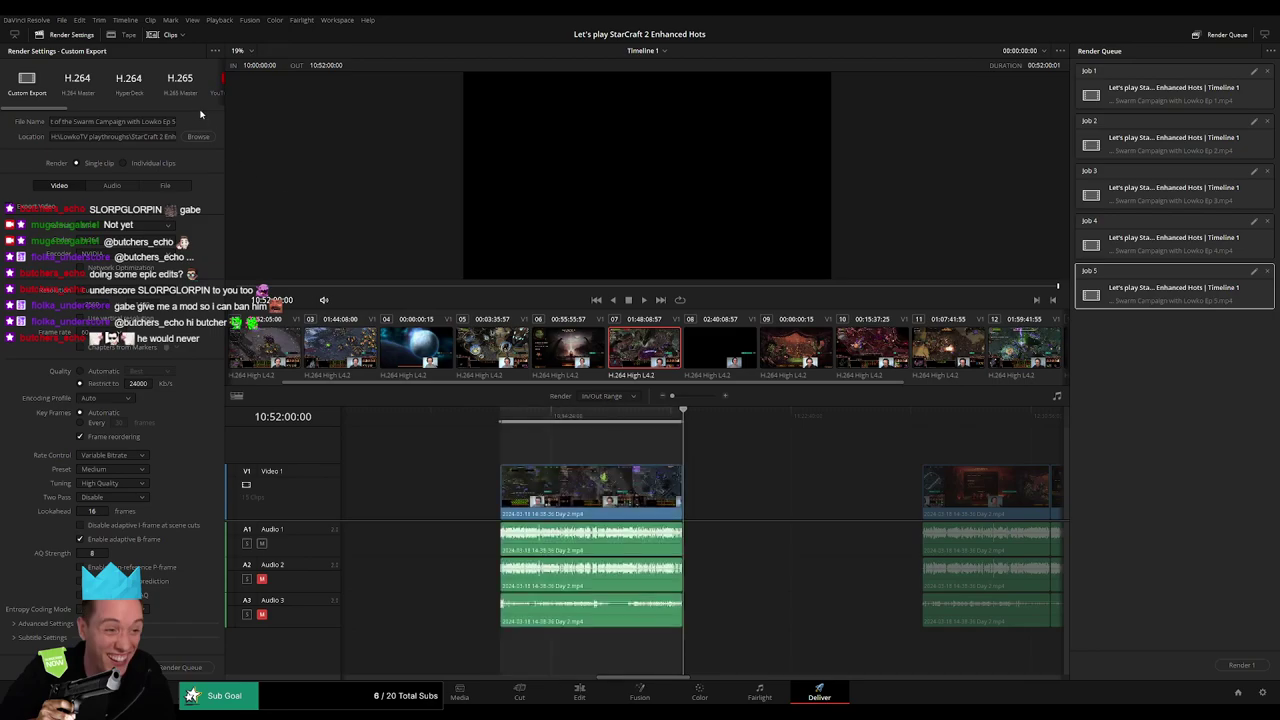
click(170, 121)
click(181, 667)
Step: Mark the following clip's in and out points, rename the output to Ep 7, and queue it
scroll(591, 466, right, 3)
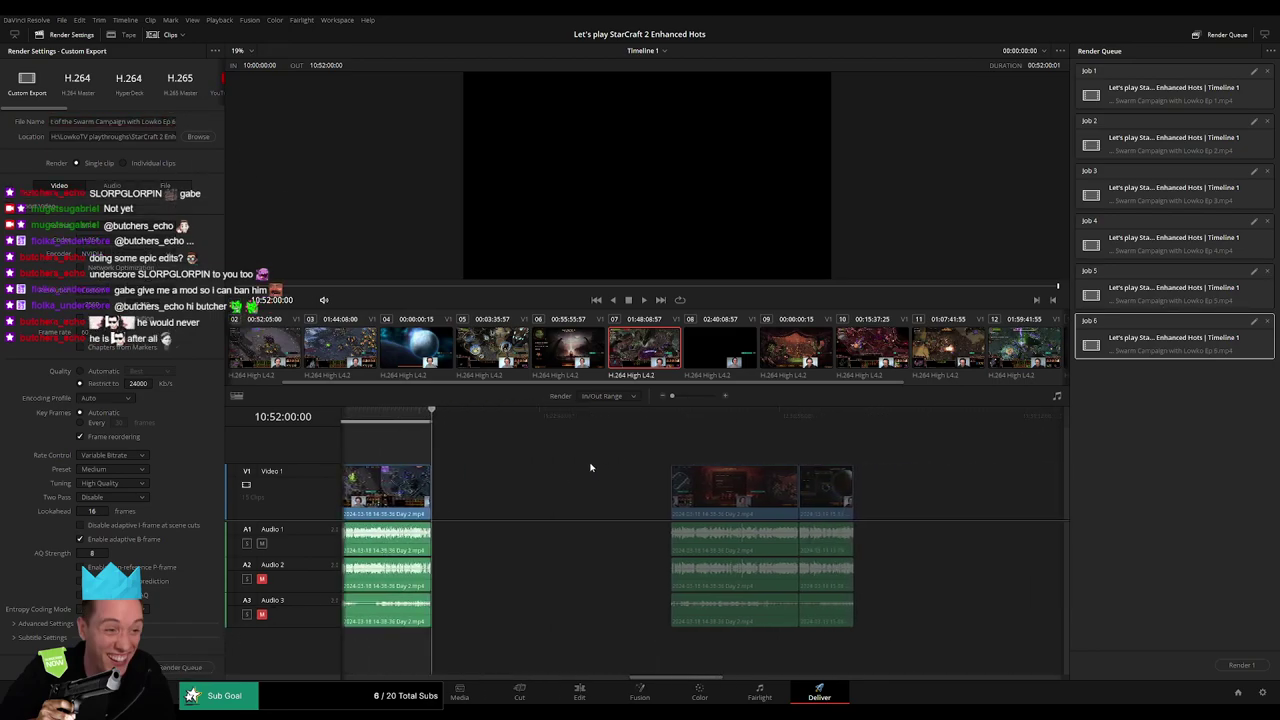
key(Down)
key(i)
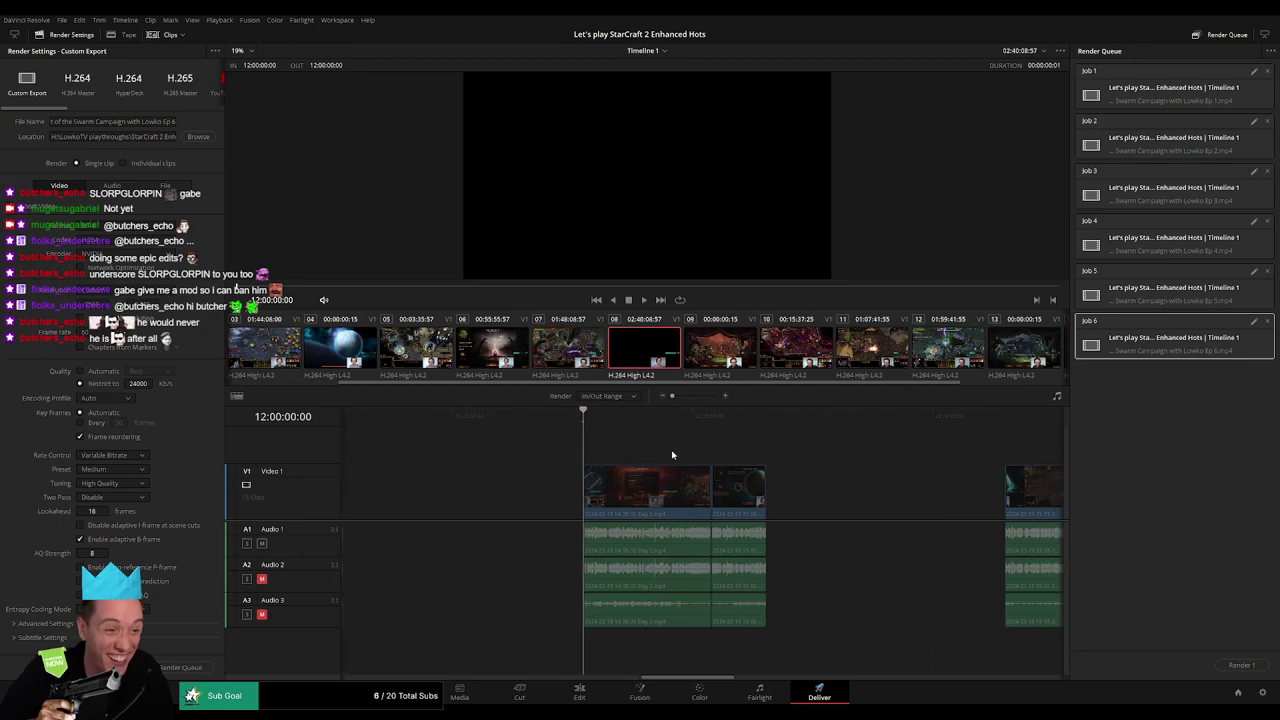
scroll(671, 451, right, 1)
key(Down)
key(o)
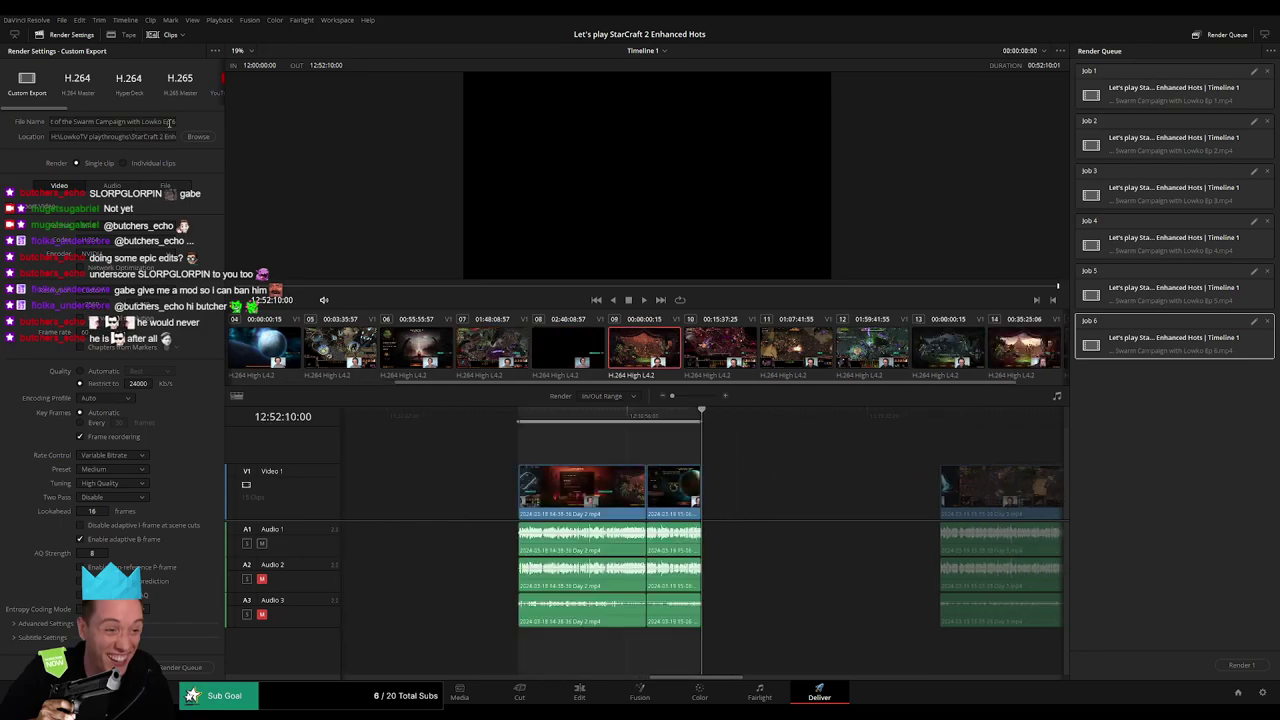
click(169, 123)
key(BackSpace)
text(7)
click(180, 667)
Step: Mark the range around the next clip and scrub through it to preview
drag(846, 470, 500, 457)
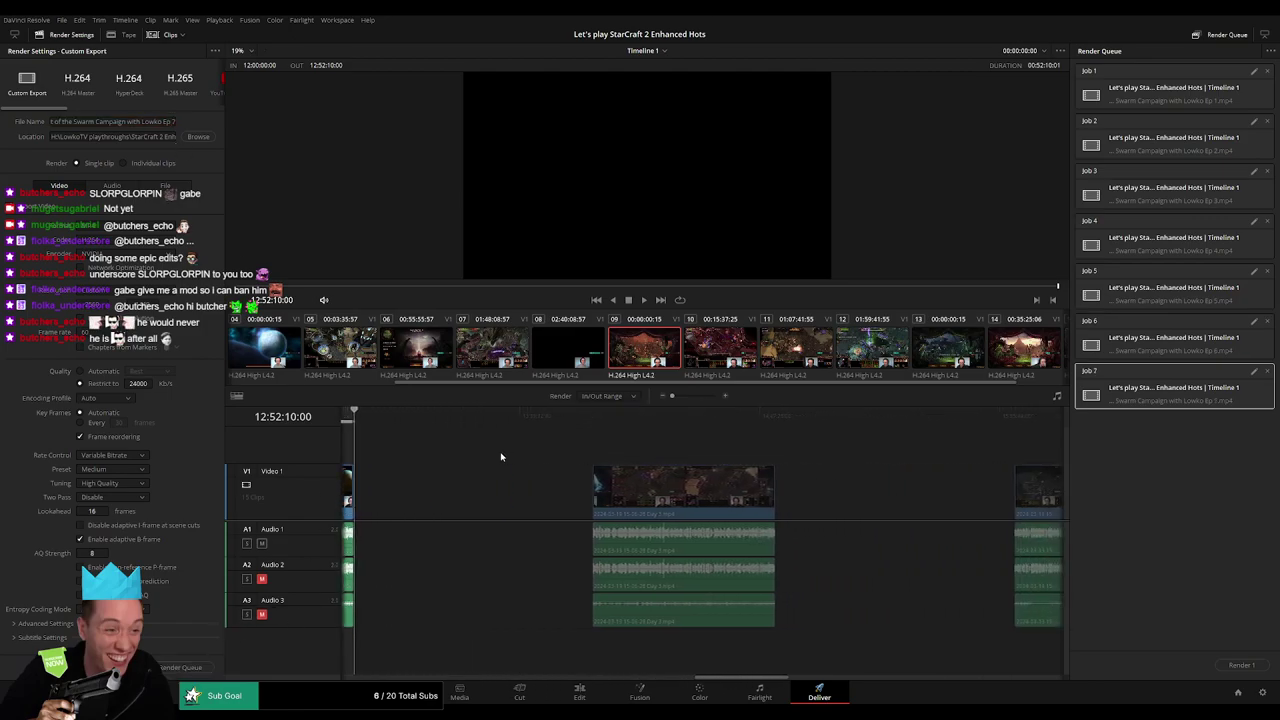
key(Down)
key(Down)
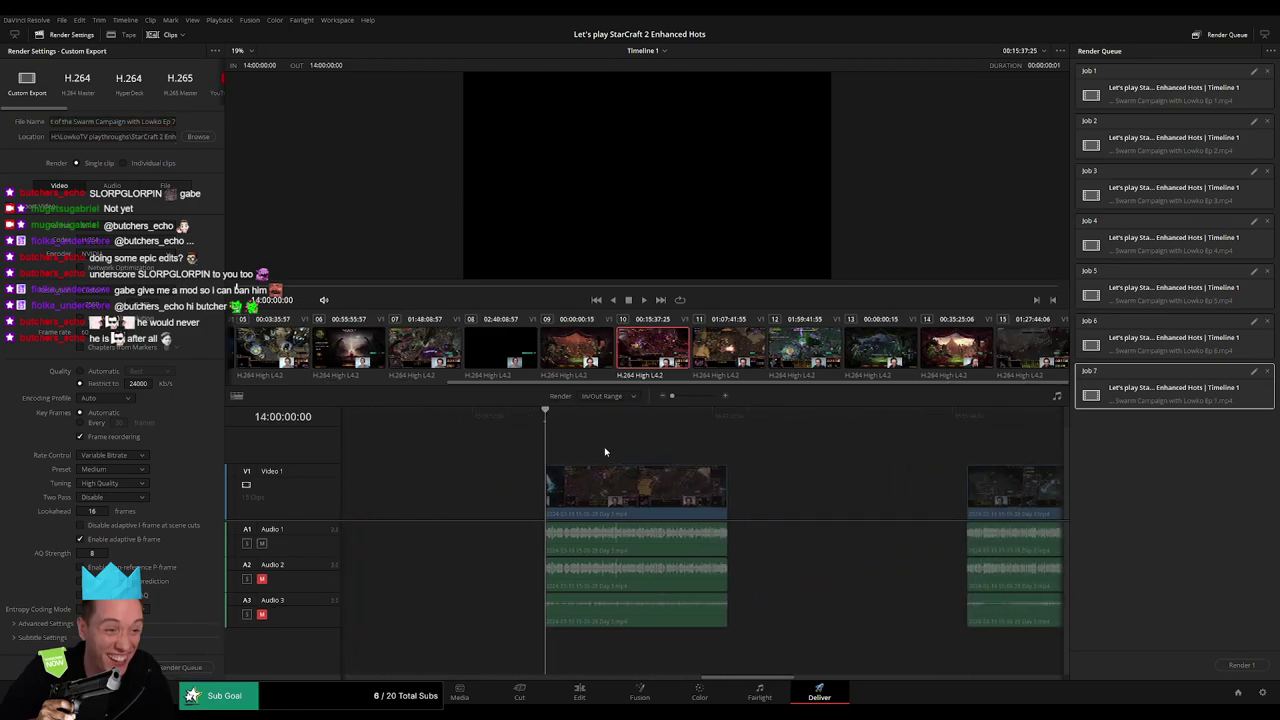
key(x)
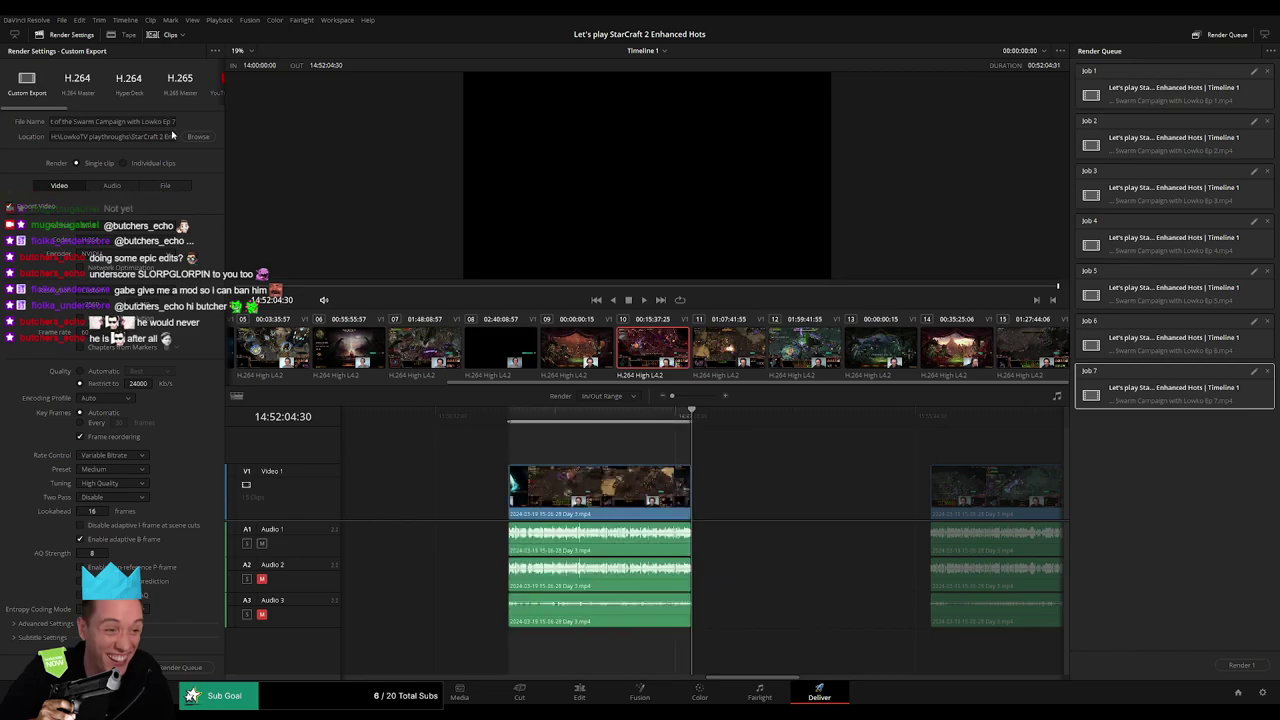
drag(520, 415, 690, 415)
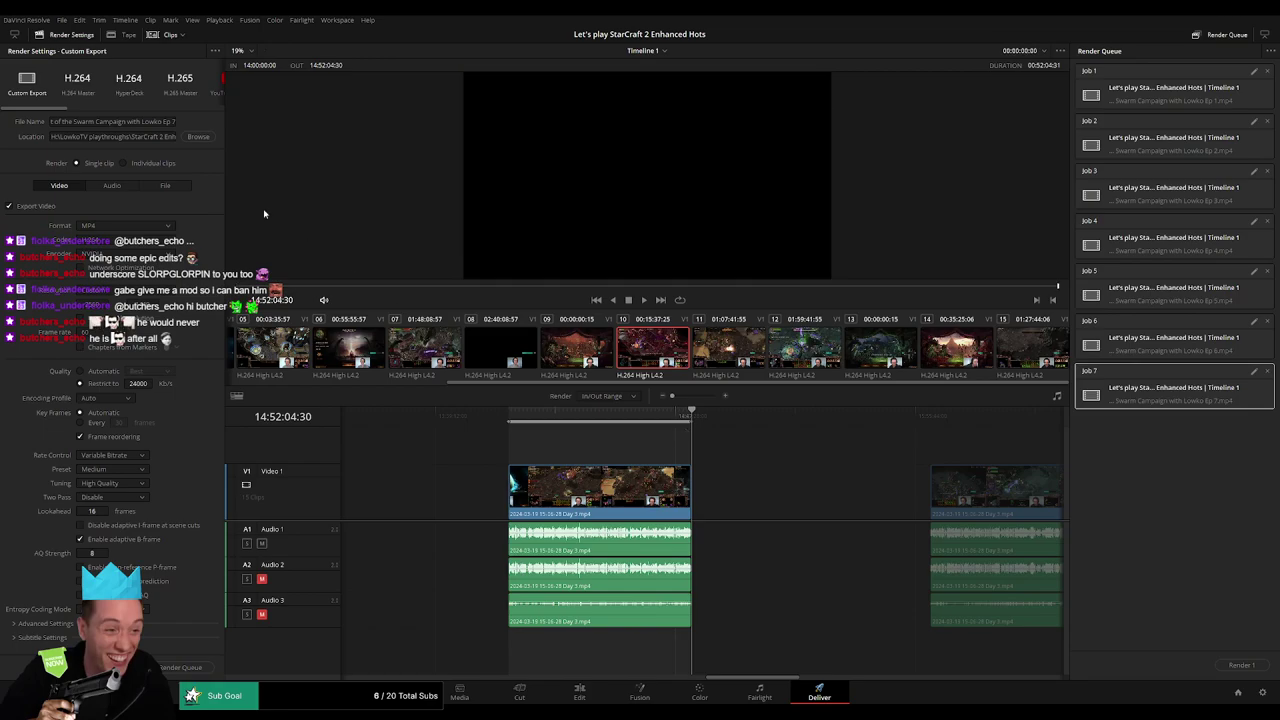
Step: Queue the marked clip as Ep 8, then mark the next clip and queue it as Ep 9
click(175, 121)
text(8)
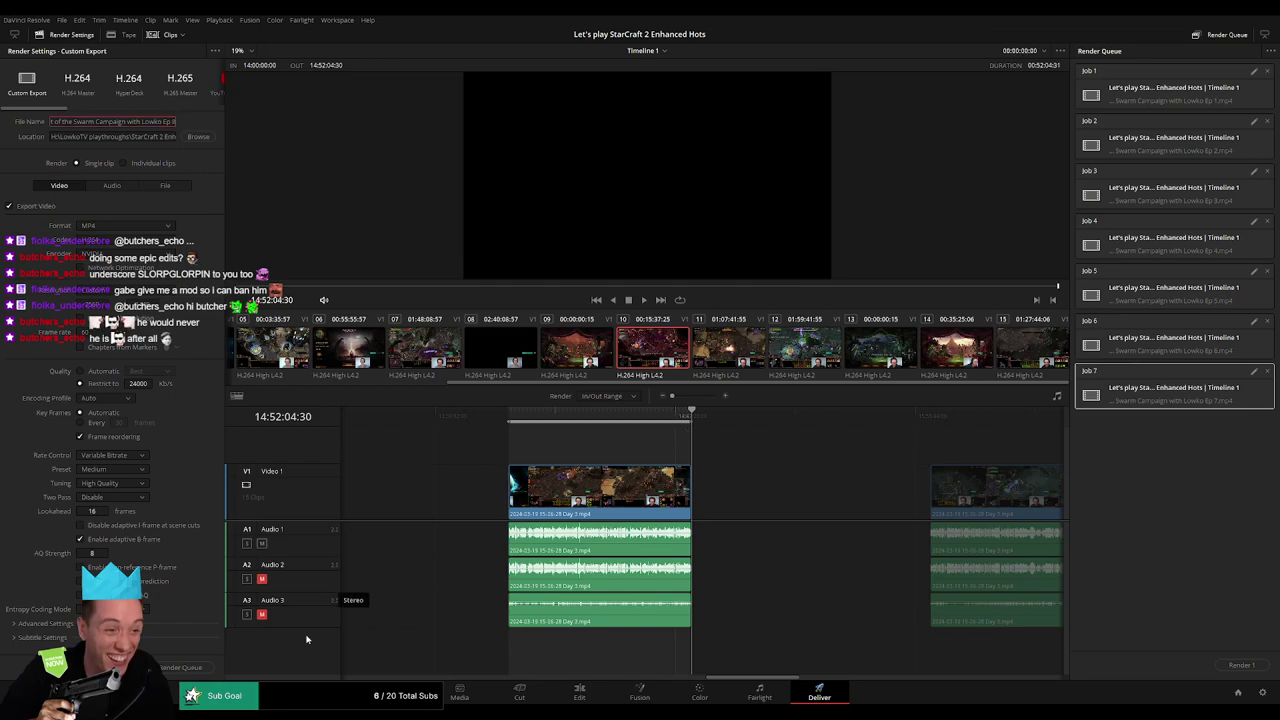
click(182, 667)
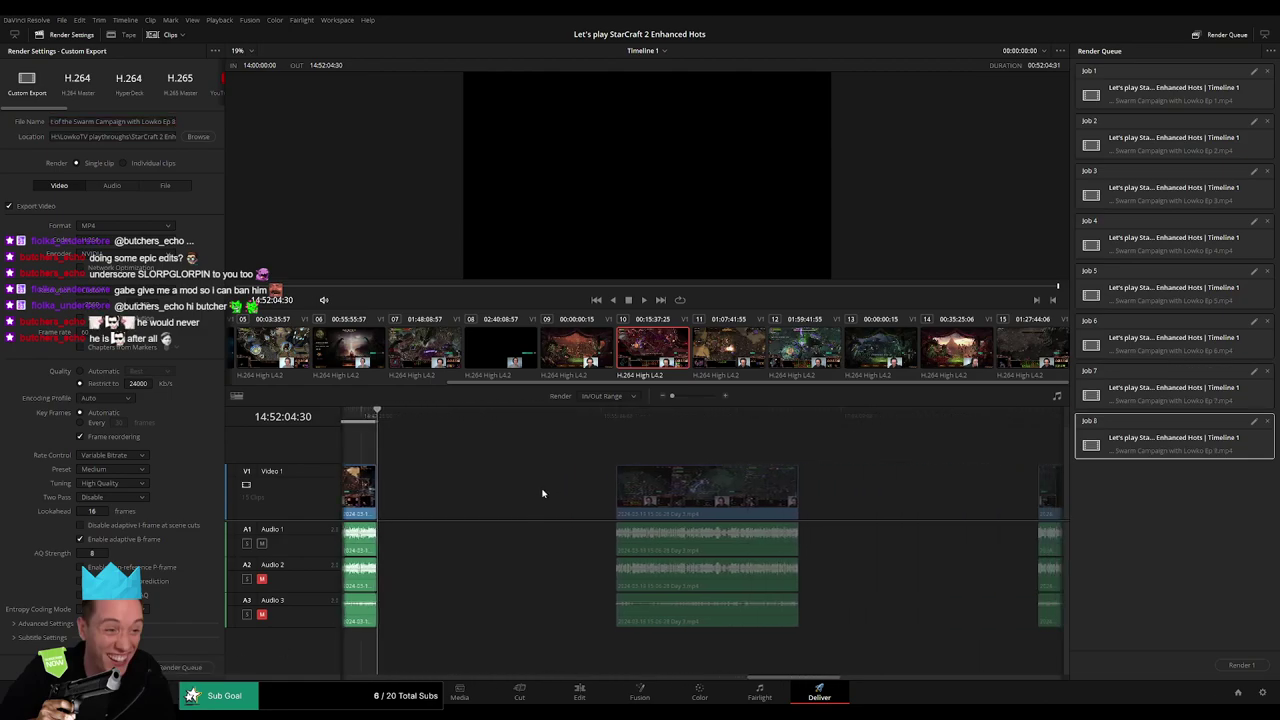
click(612, 418)
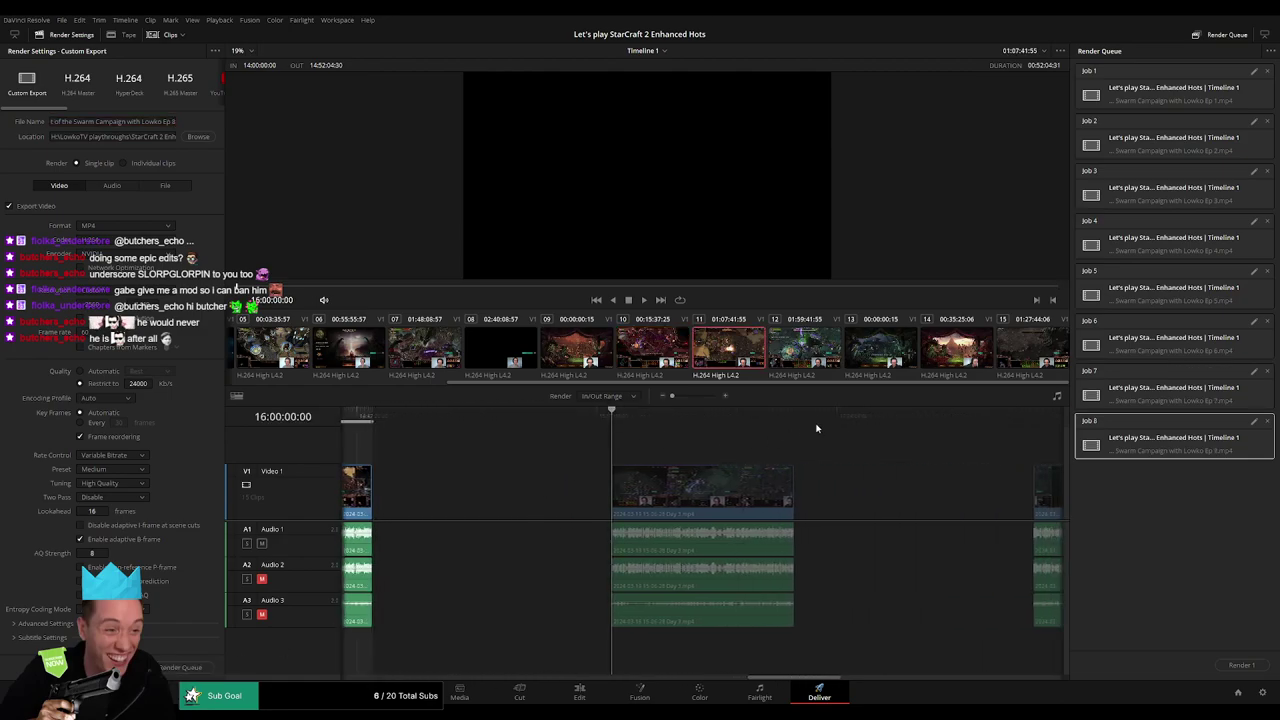
key(i)
key(Down)
key(o)
click(175, 121)
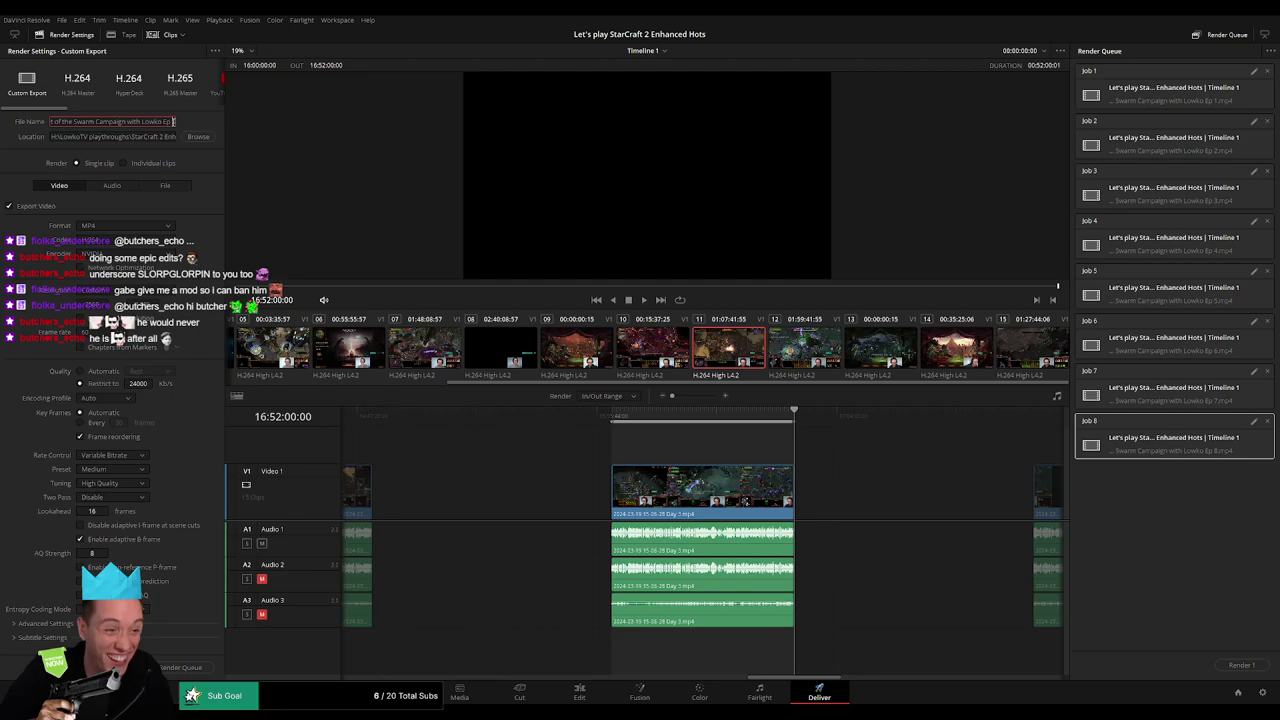
text(9)
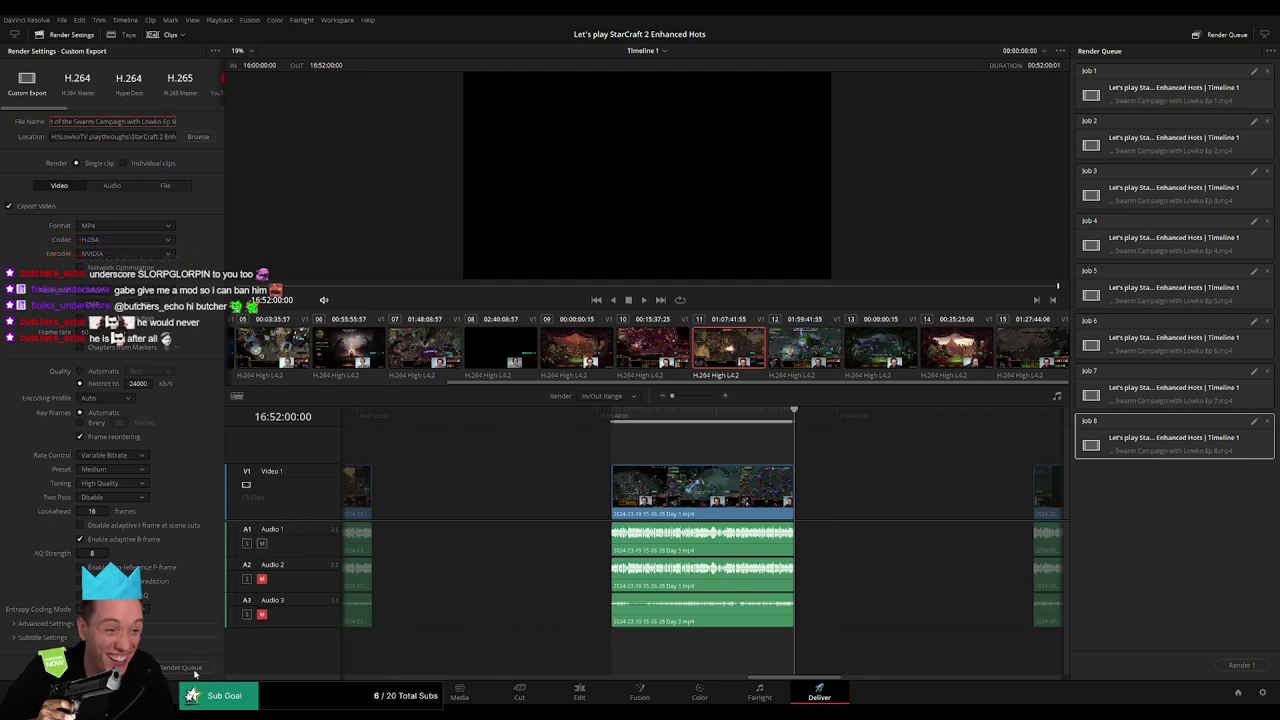
click(185, 667)
Step: Mark the next clip's in and out points, rename the output to Ep 10, and queue it
scroll(650, 470, right, 5)
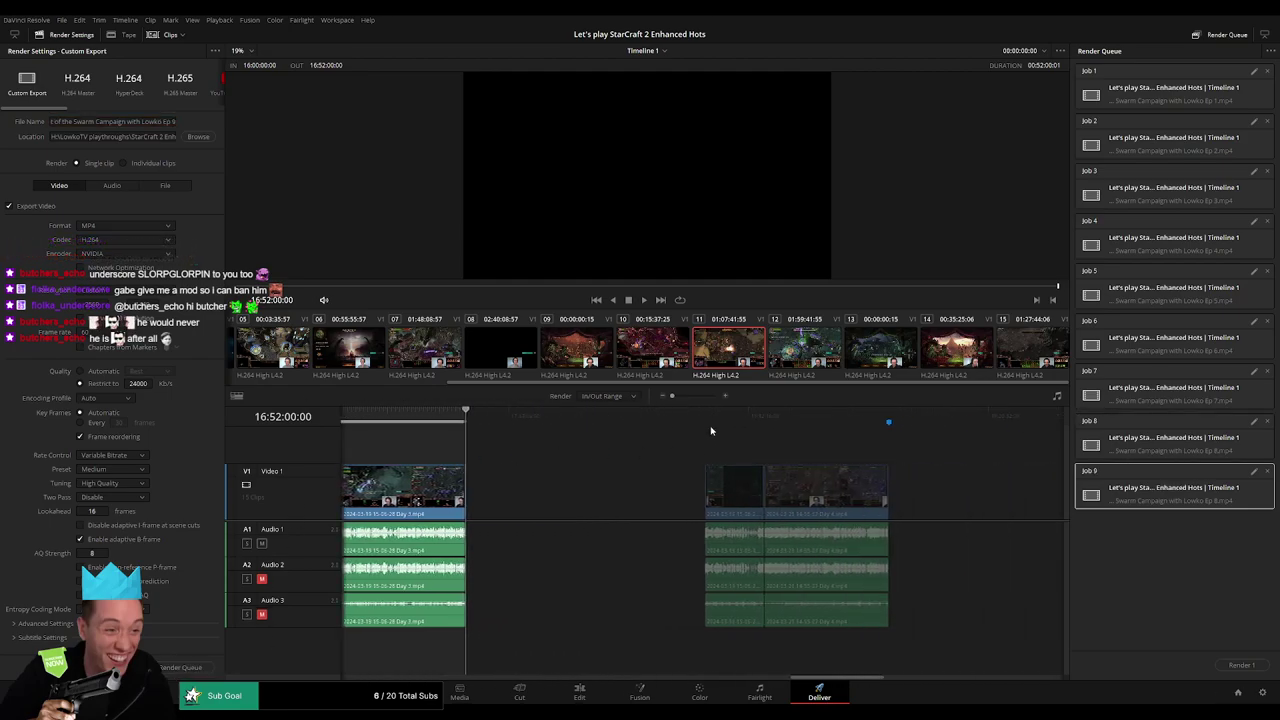
key(Down)
key(i)
scroll(760, 440, right, 3)
key(Down)
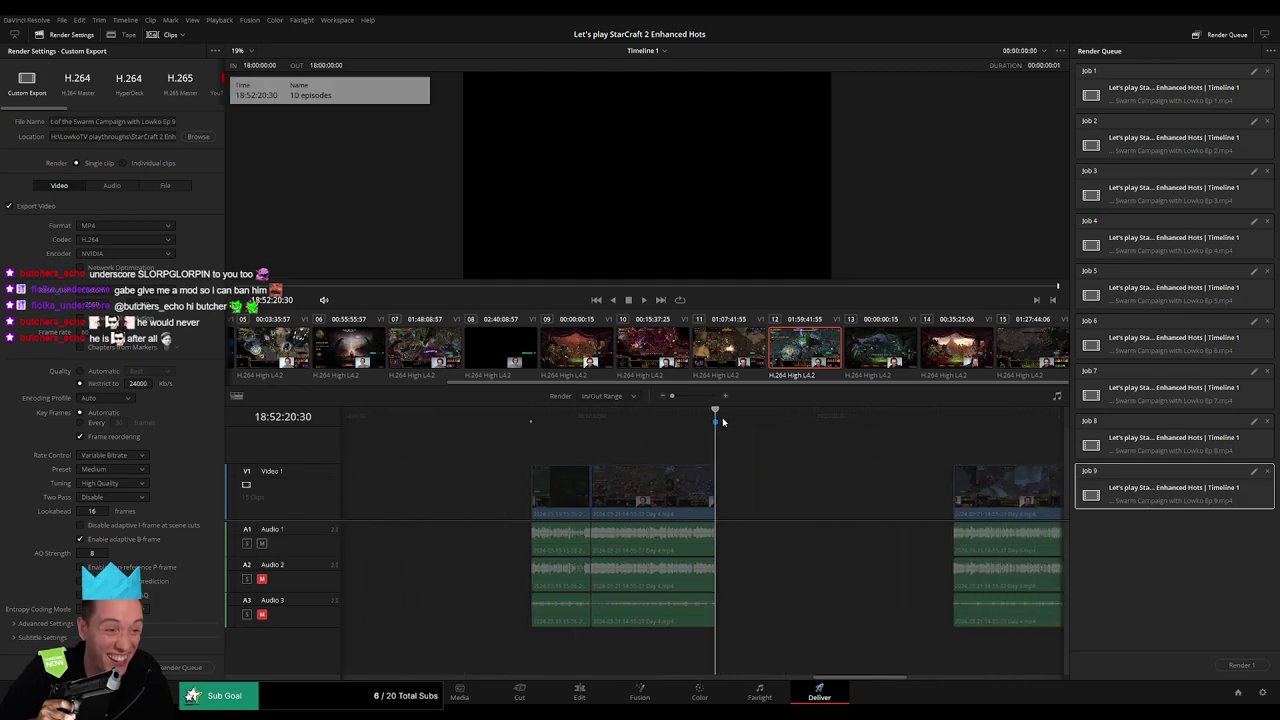
key(o)
click(165, 121)
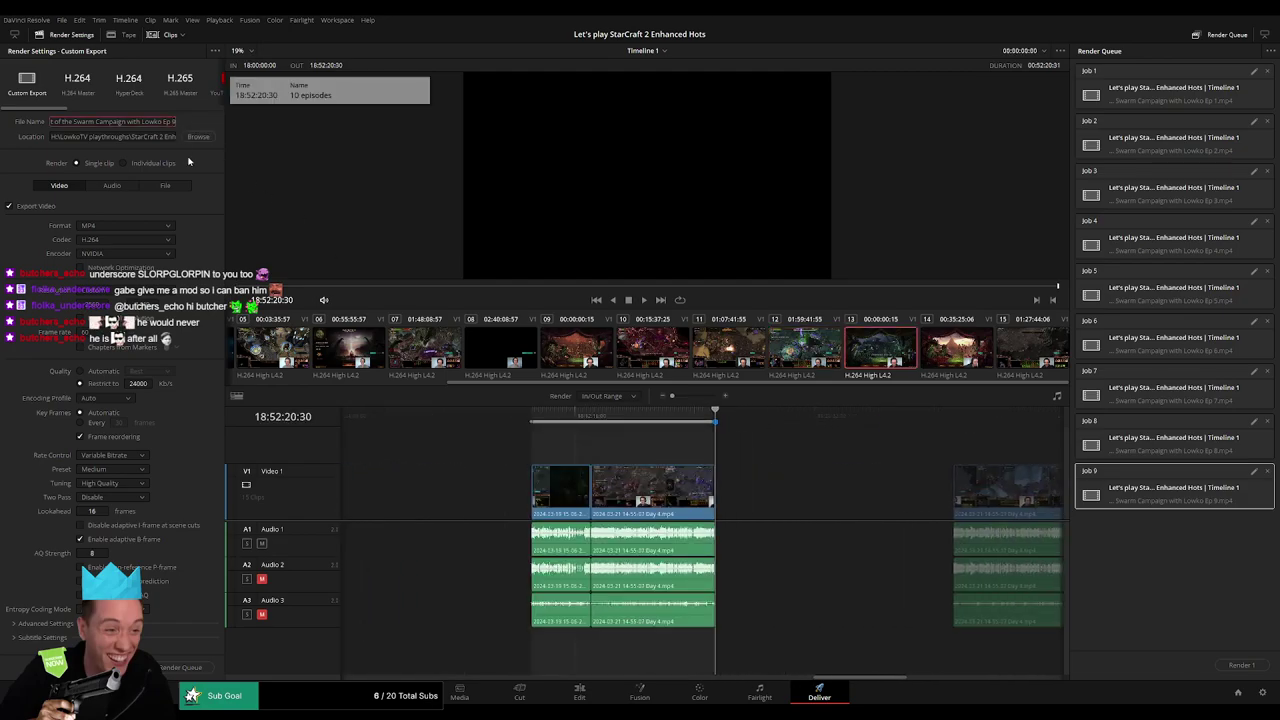
key(BackSpace)
text(10)
click(180, 667)
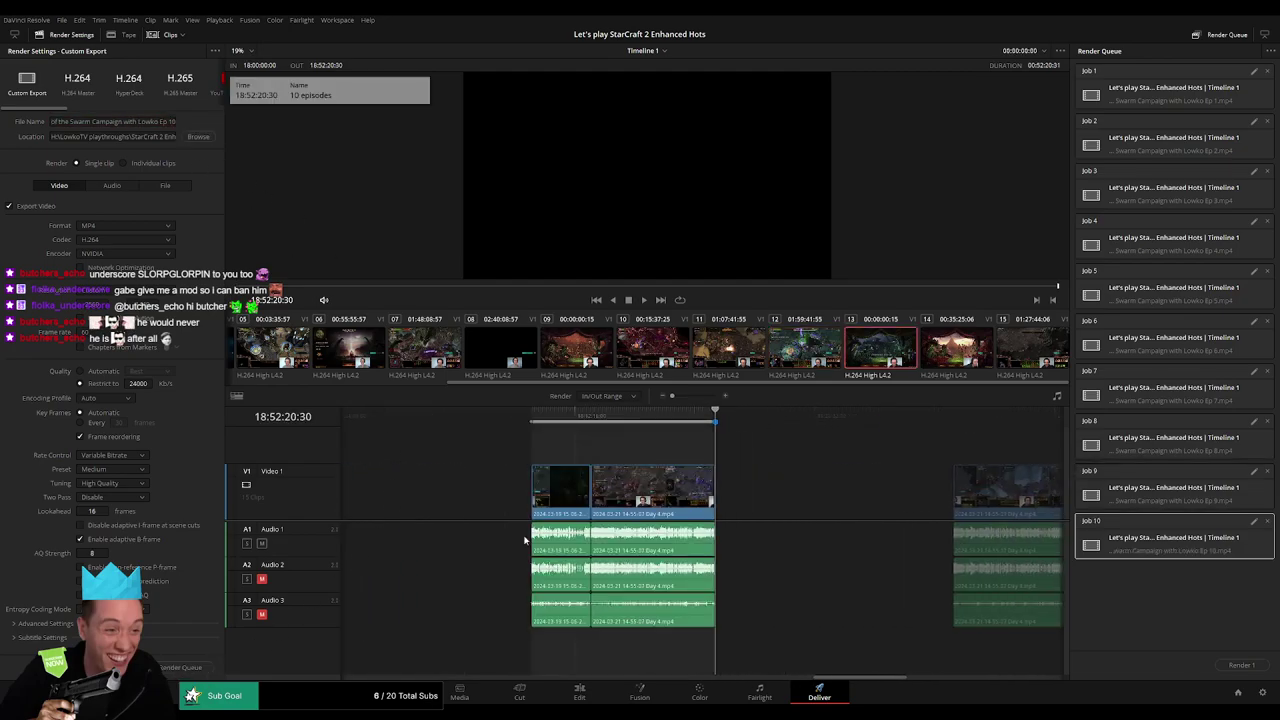
Step: Set in 20:00:00:00 and out 20:52:19:00, rename to Ep 11, and queue it
scroll(671, 460, right, 3)
click(587, 420)
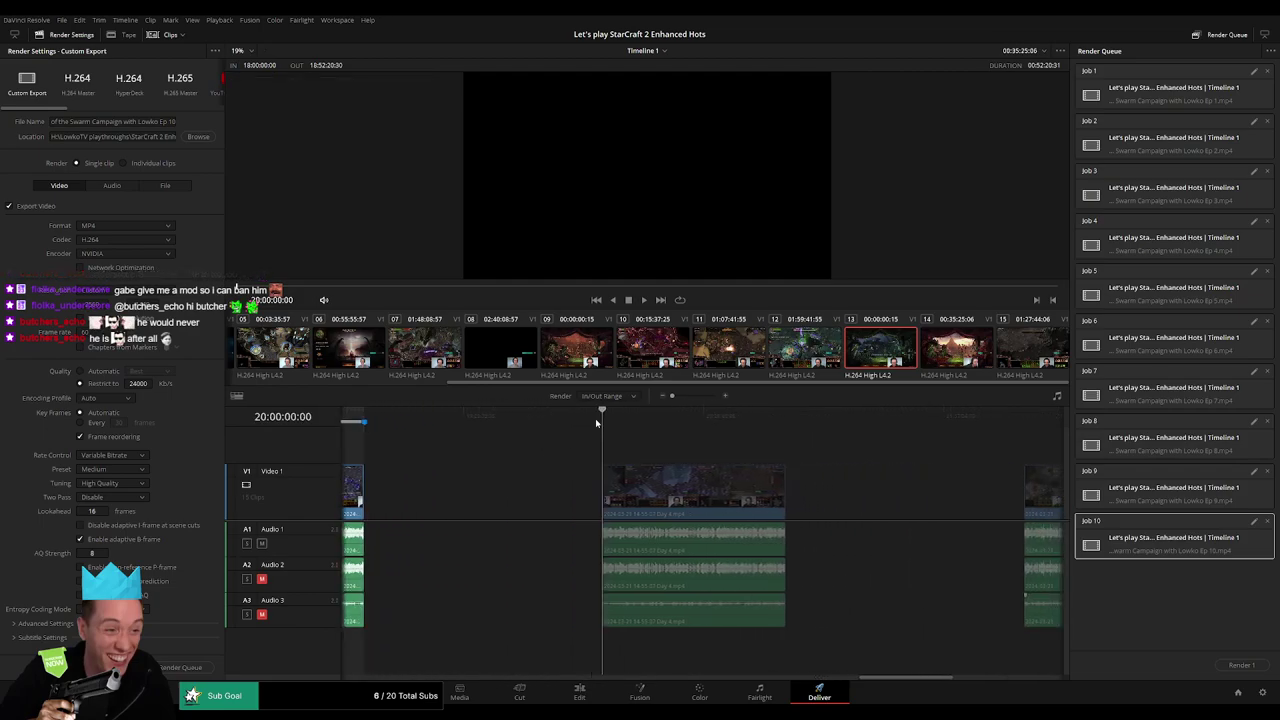
key(Down)
key(i)
drag(678, 421, 666, 421)
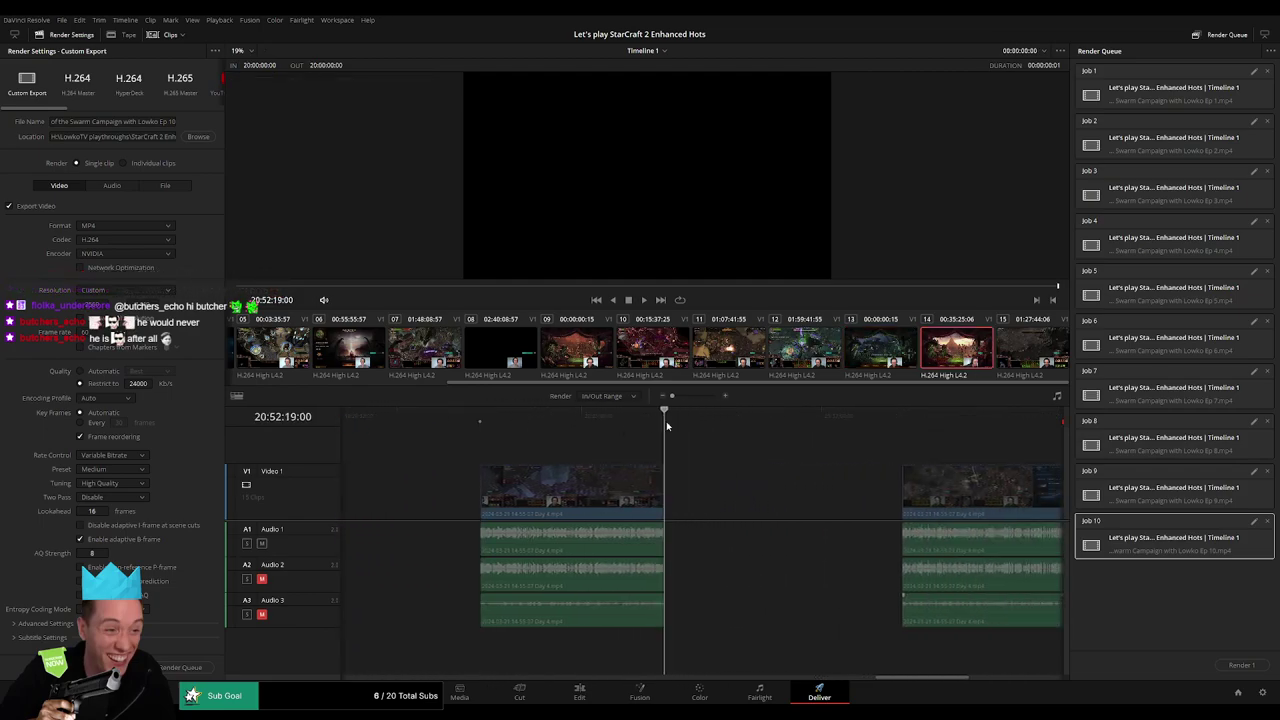
key(o)
click(176, 121)
key(BackSpace)
text(1)
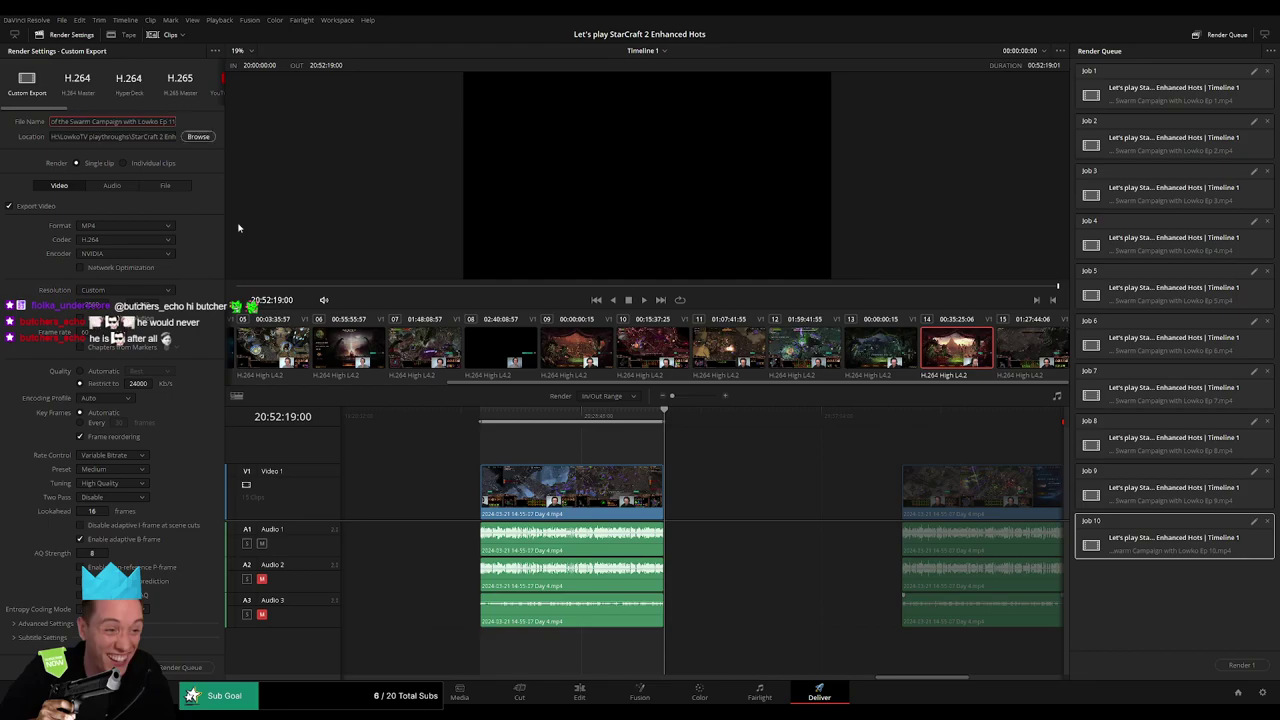
click(180, 667)
Step: Queue 22:00:00:00–22:46:15:19 as Ep 12, then clear the job selection so all twelve render
scroll(648, 481, right, 3)
scroll(648, 481, right, 2)
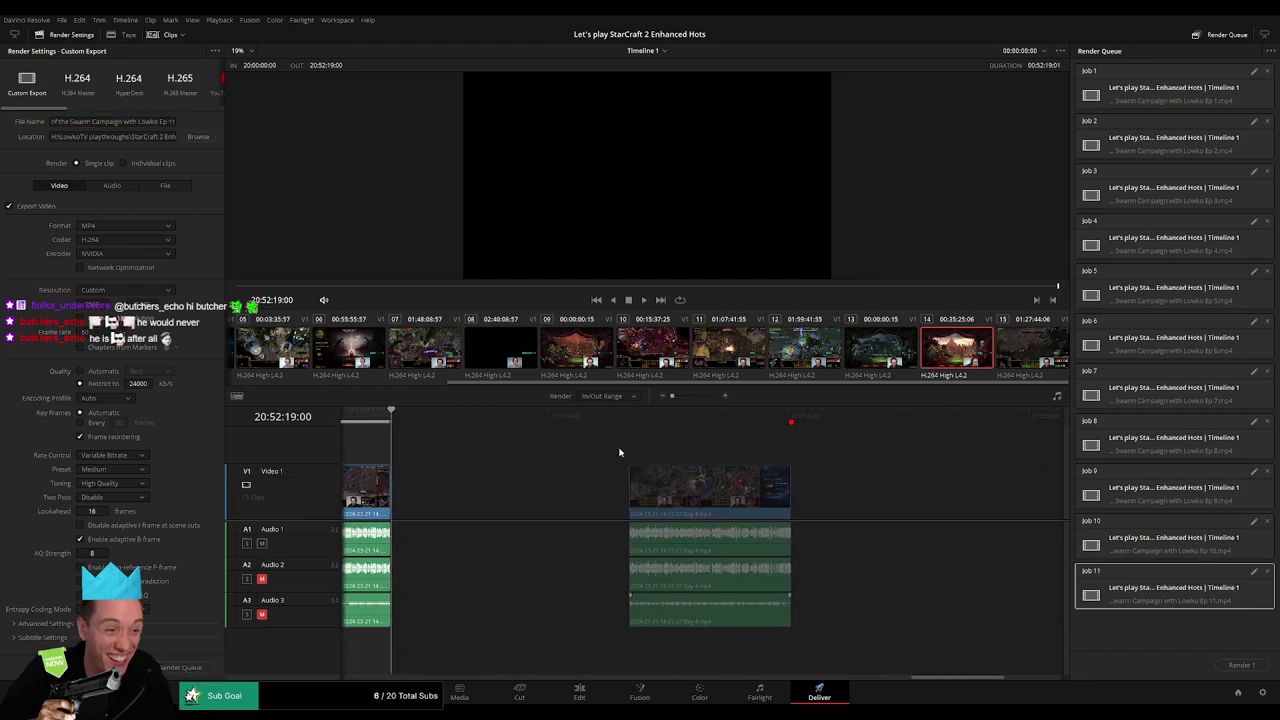
key(Down)
key(i)
mouse_move(621, 421)
mouse_down()
mouse_move(873, 421)
mouse_move(793, 421)
mouse_up()
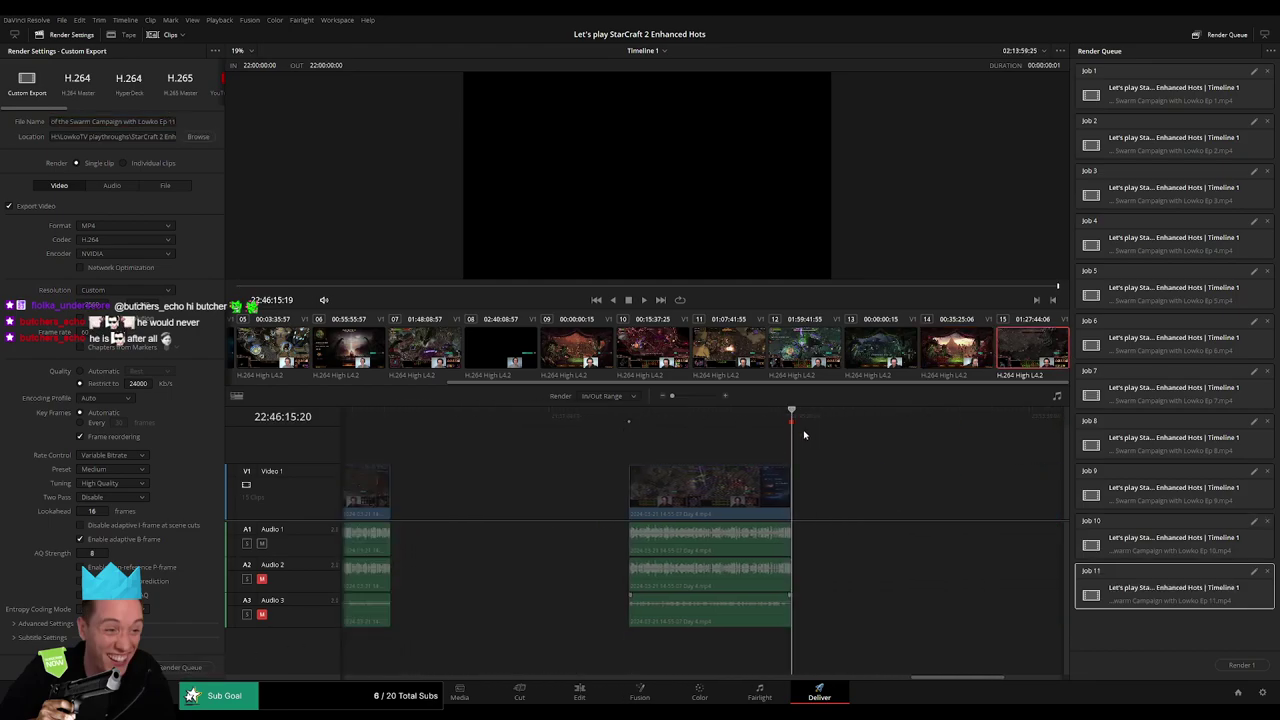
key(o)
click(170, 121)
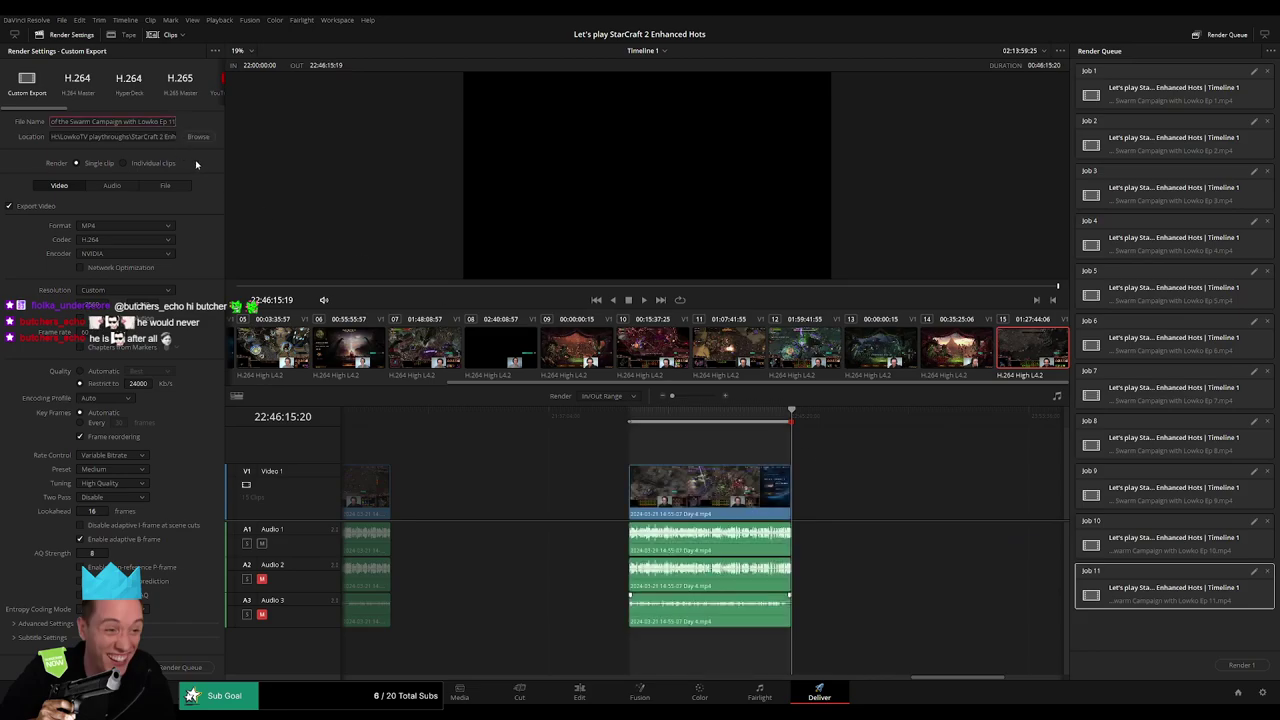
key(BackSpace)
text(2)
click(200, 666)
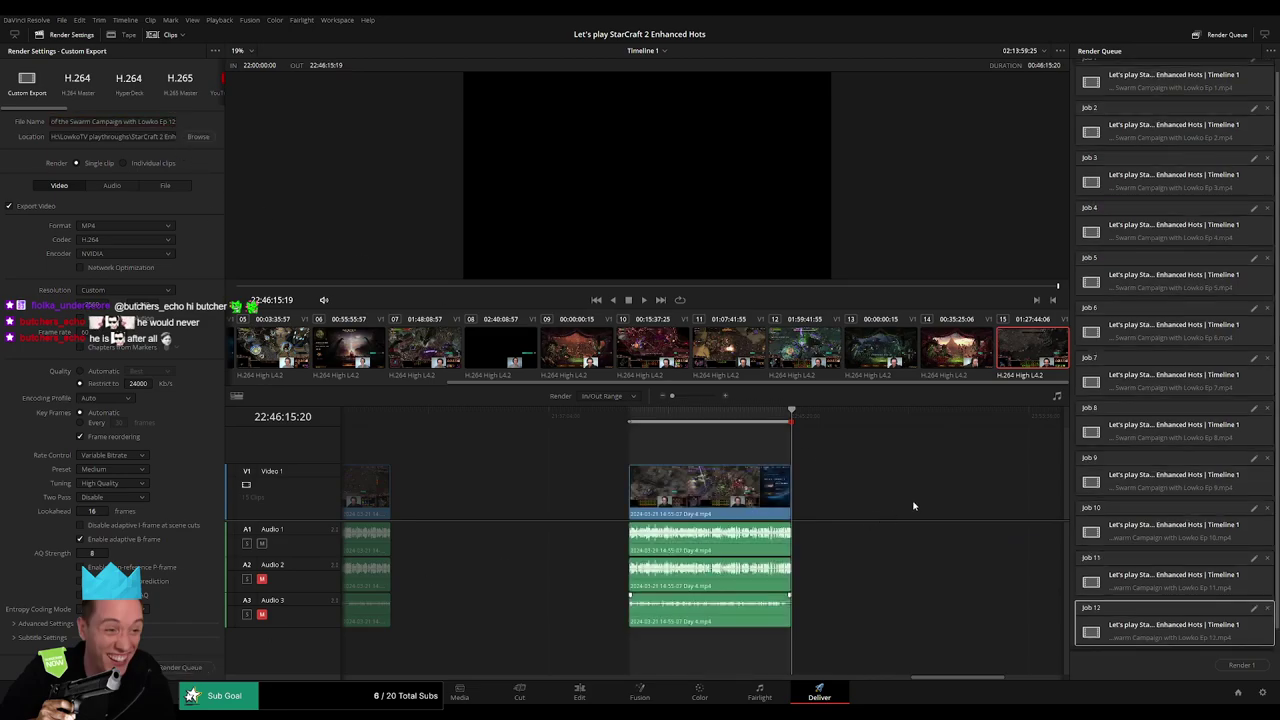
scroll(1193, 602, down, 1)
click(1189, 642)
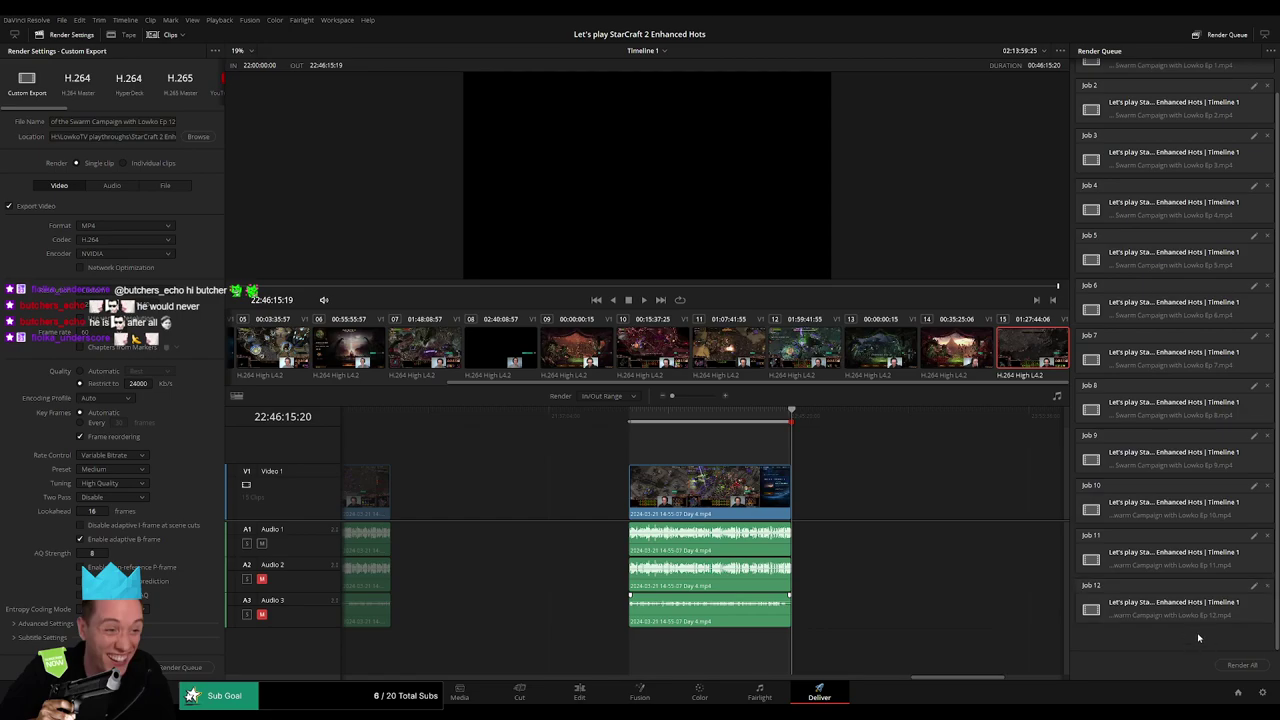